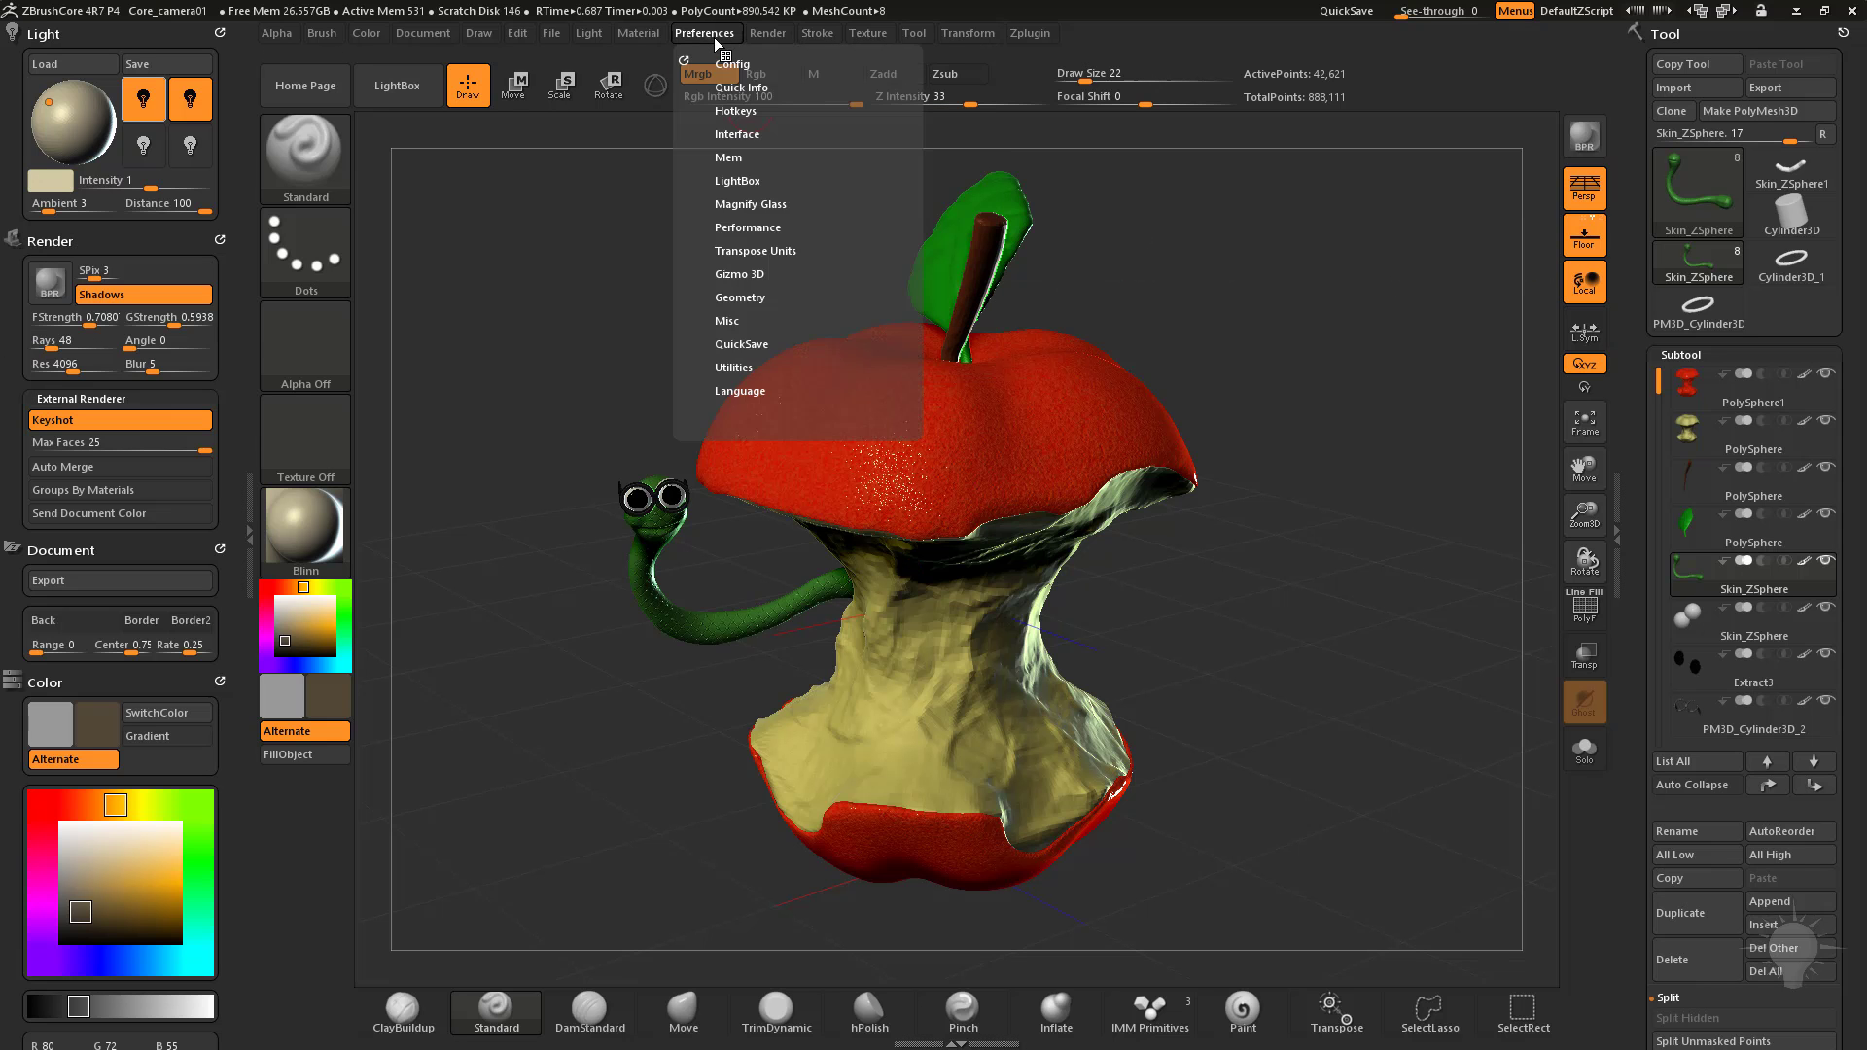
# Send the apple core model to KeyShot for rendering and frame it close up from the front.
pyautogui.moveTo(752, 37)
pyautogui.click(1587, 138)
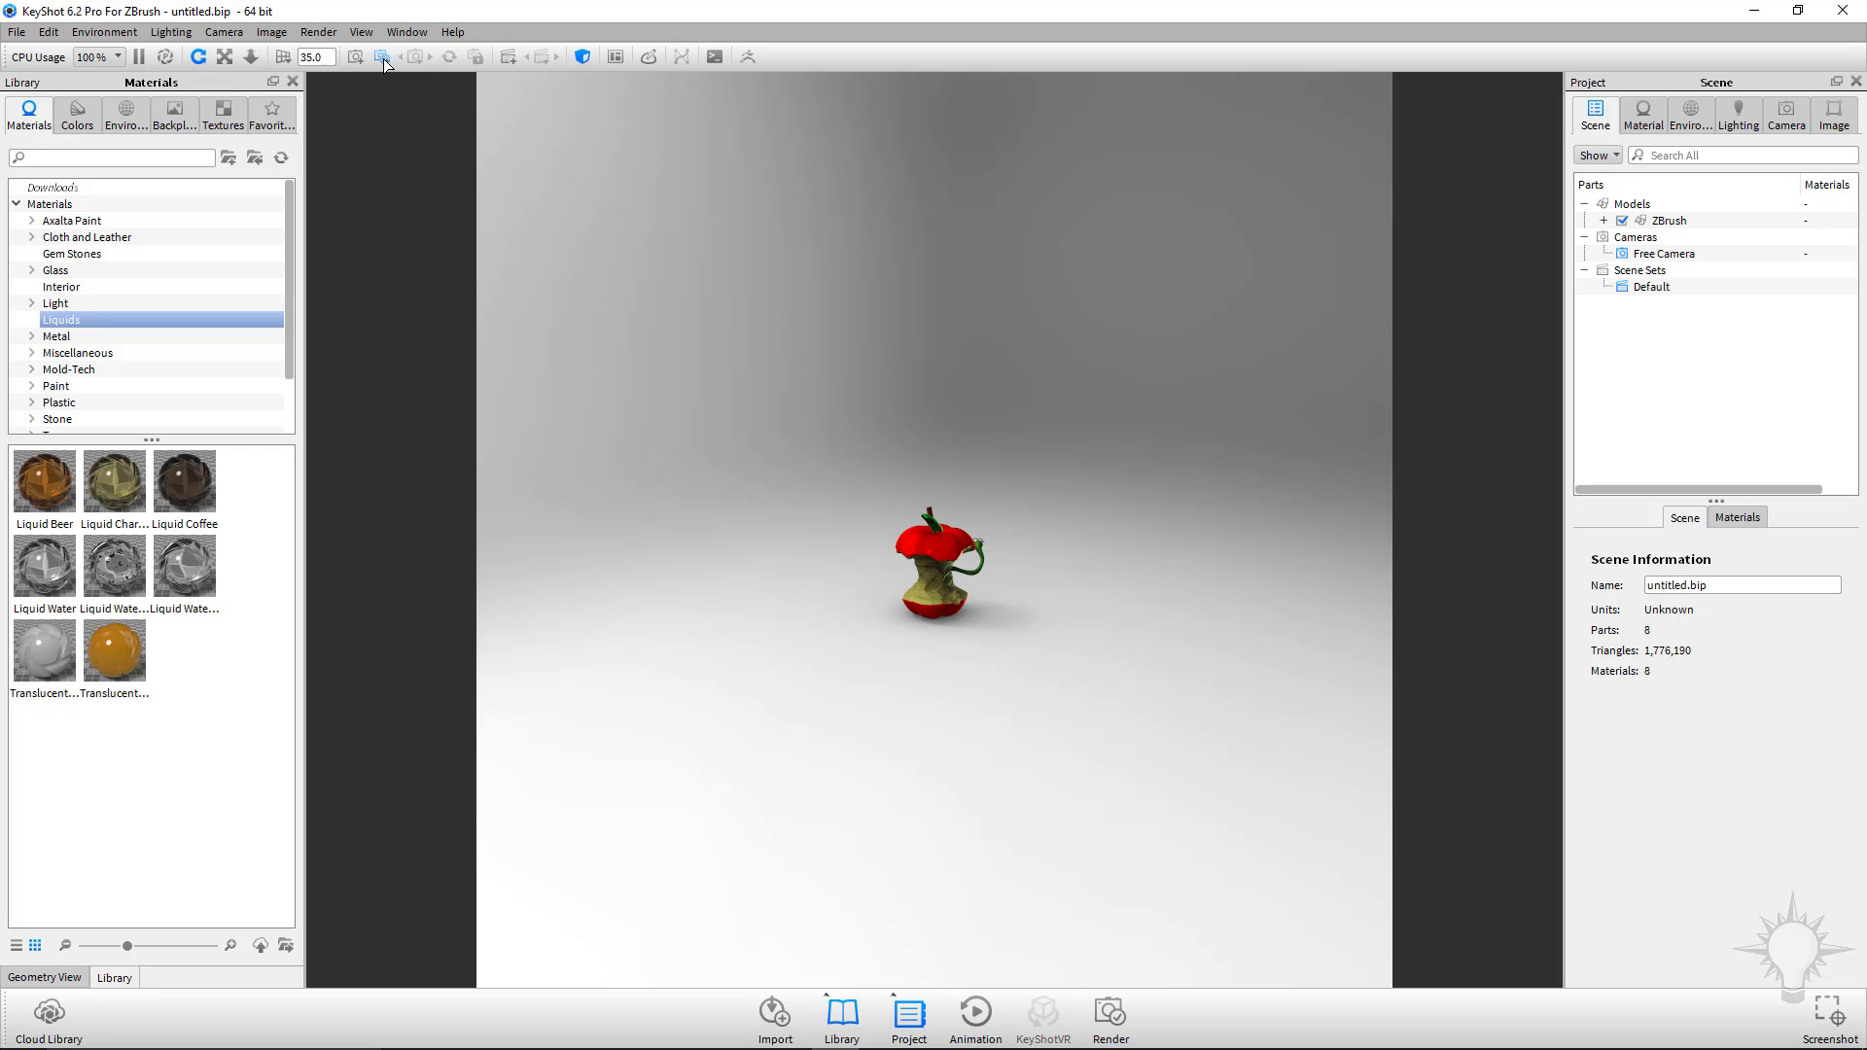
pyautogui.moveTo(743, 498); pyautogui.dragTo(1045, 406)
pyautogui.scroll(10, 1111, 622)
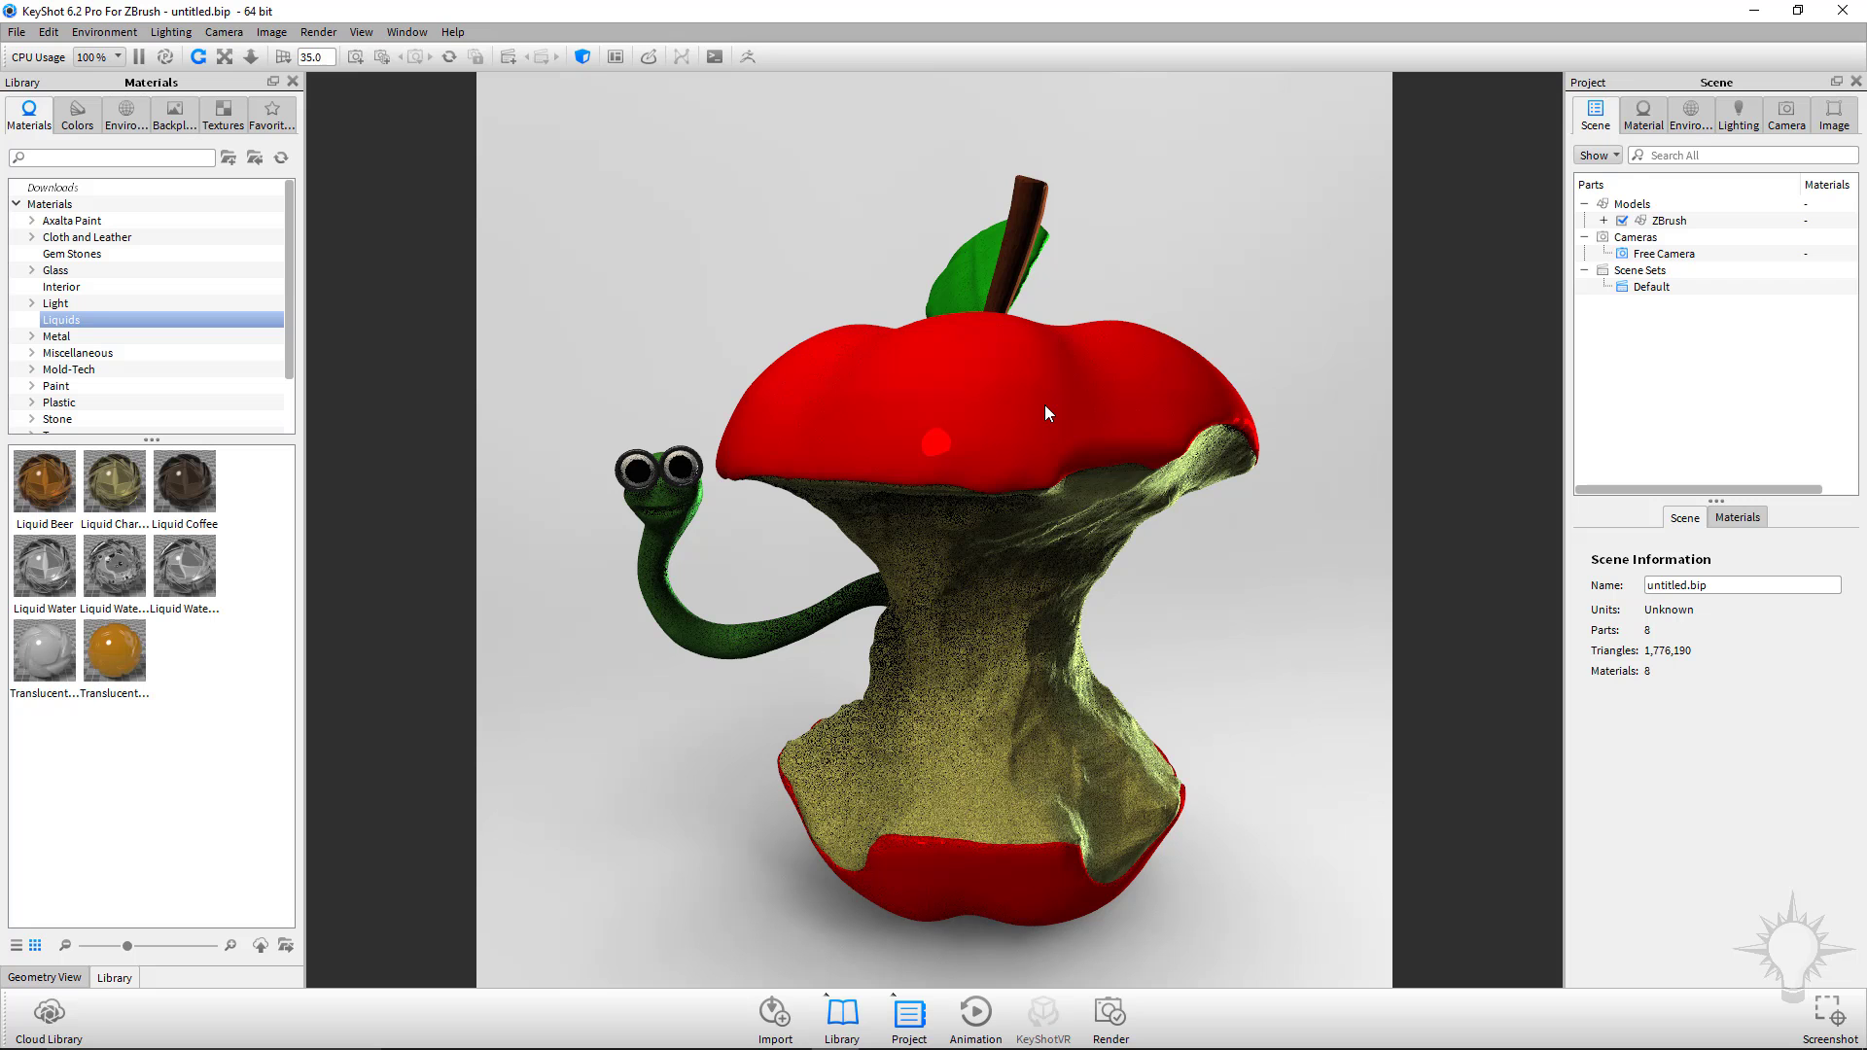
pyautogui.moveTo(1053, 446); pyautogui.dragTo(774, 263)
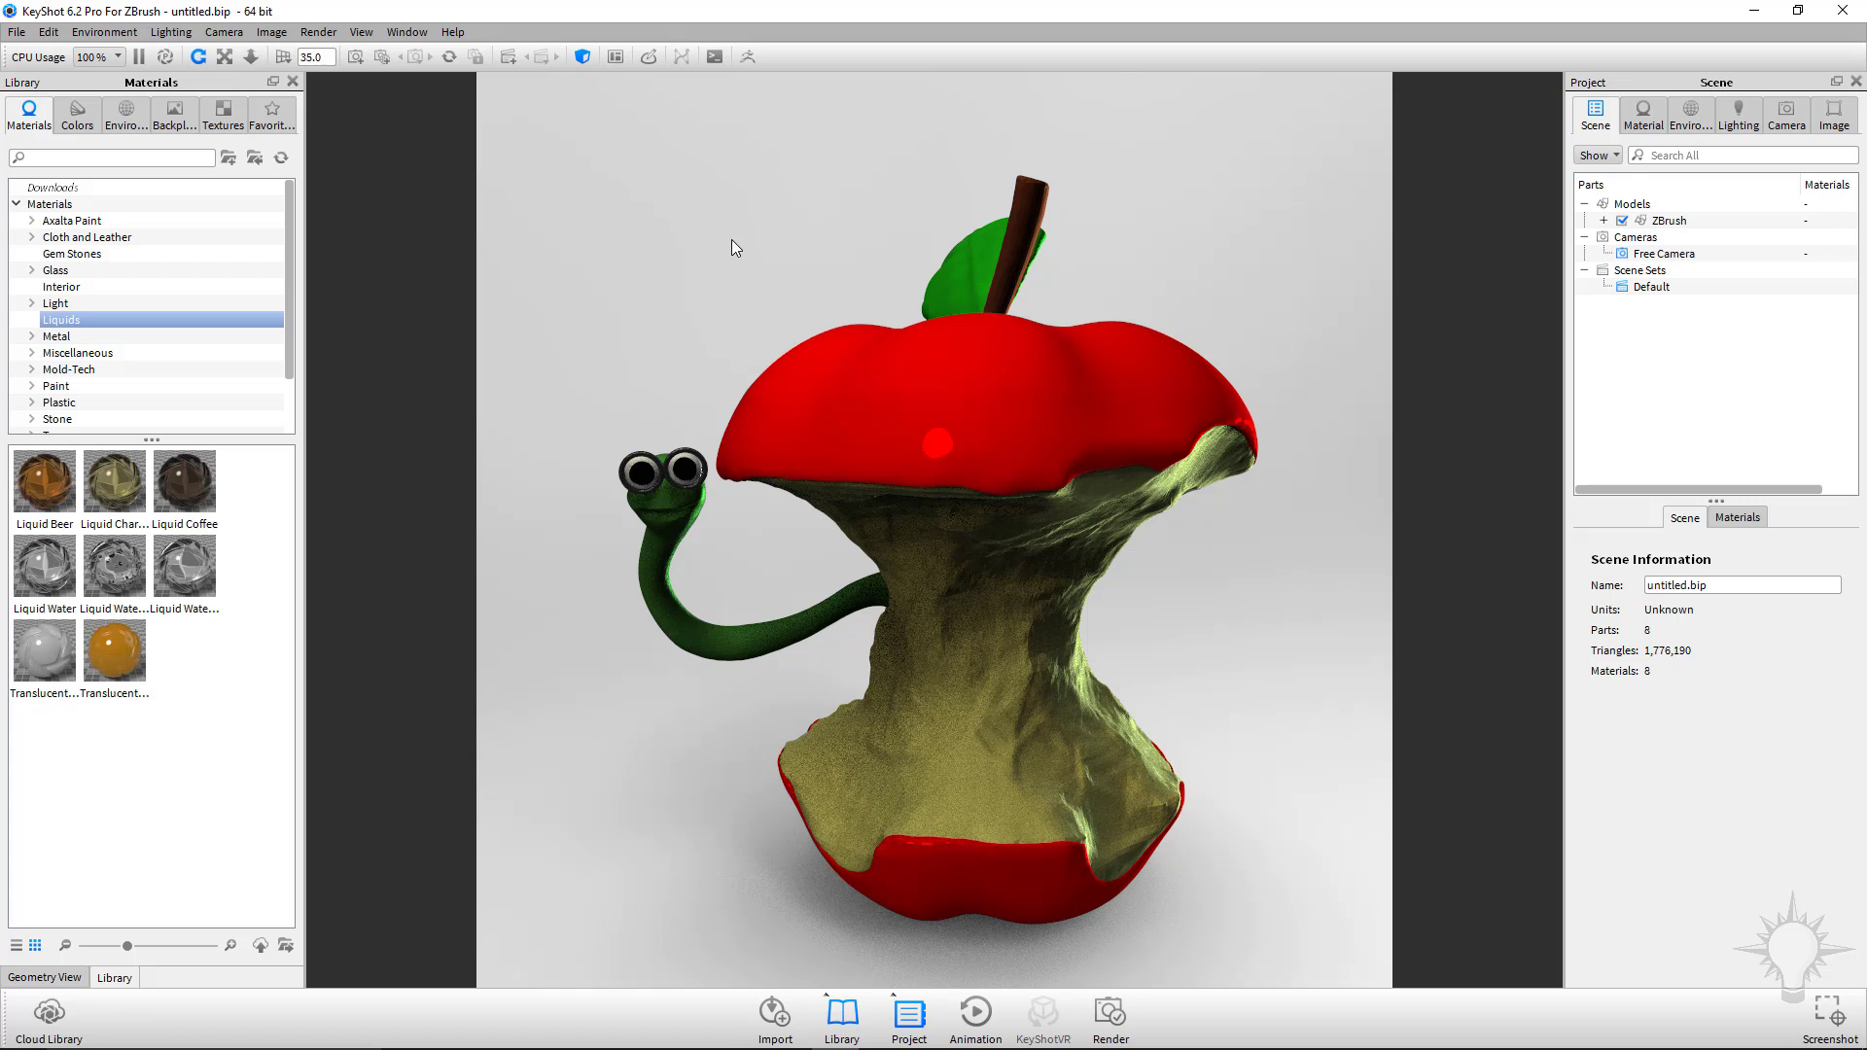
pyautogui.moveTo(745, 236)
pyautogui.mouseDown()
pyautogui.moveTo(1124, 224)
pyautogui.moveTo(588, 221)
pyautogui.moveTo(772, 238)
pyautogui.mouseUp()
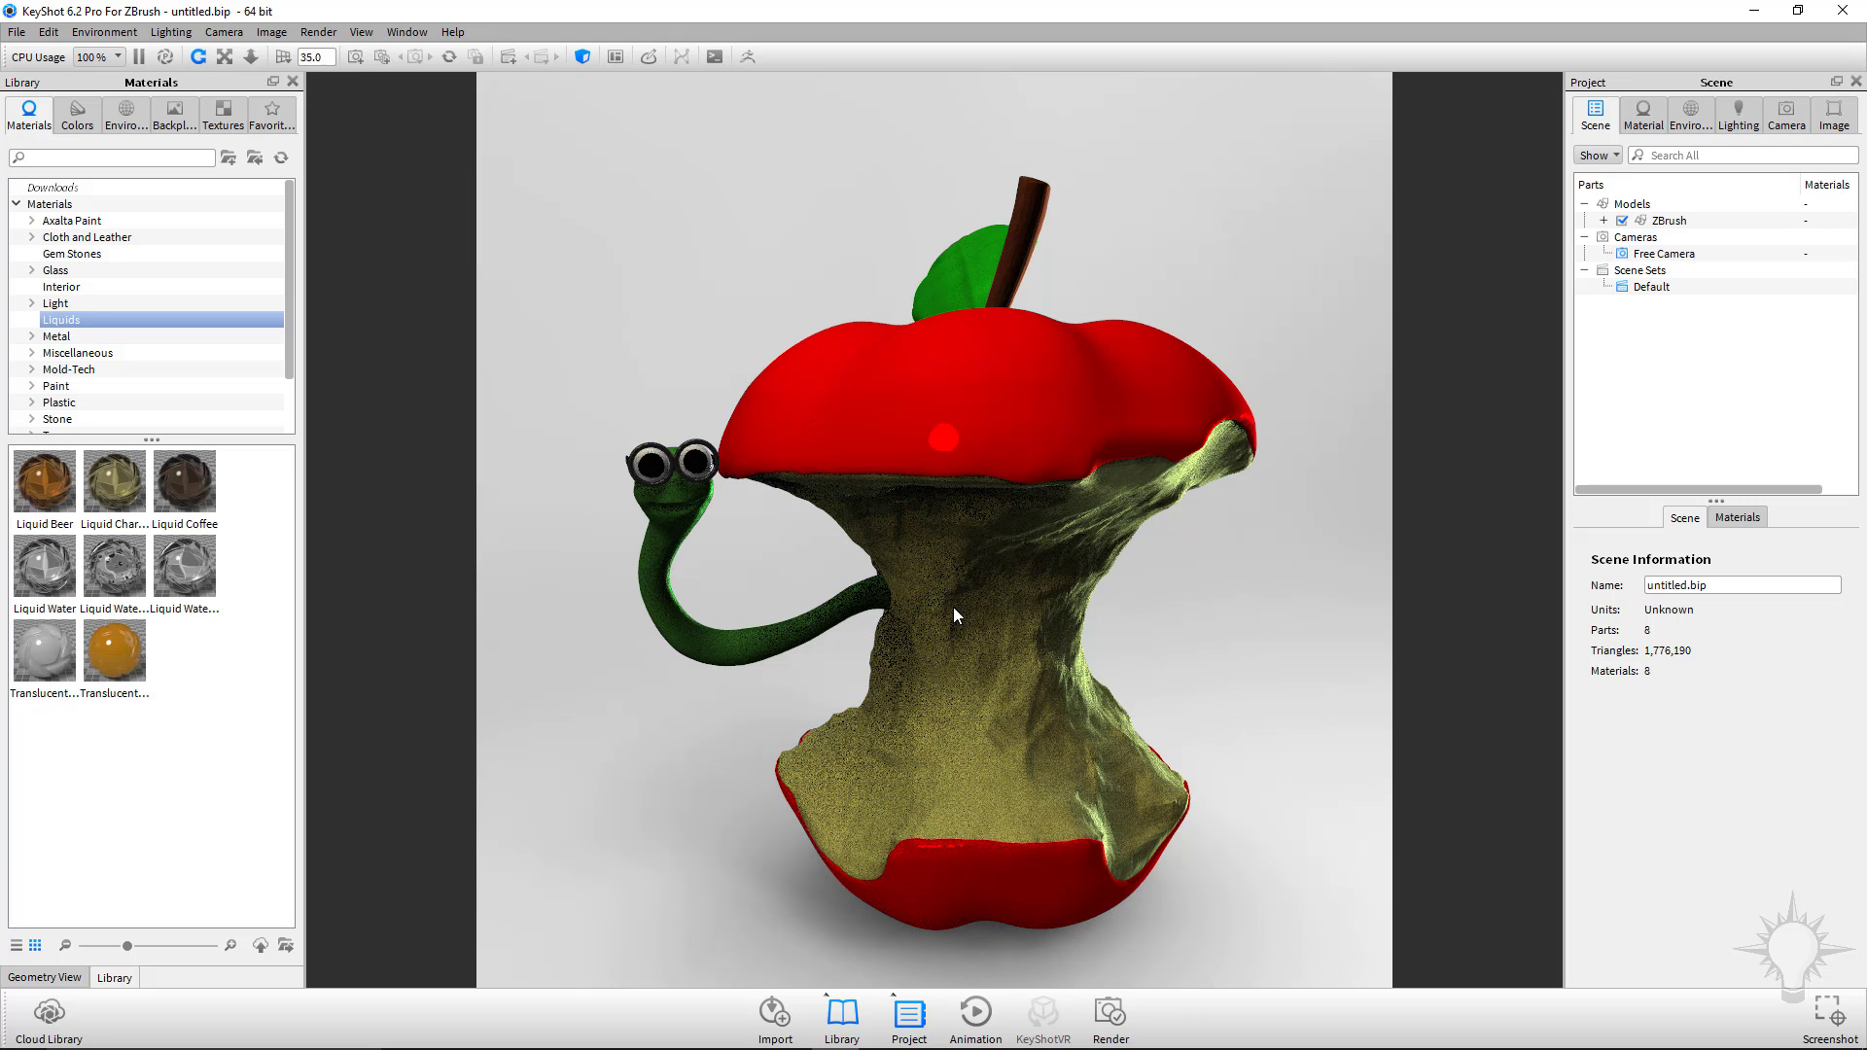
pyautogui.moveTo(817, 236); pyautogui.dragTo(672, 299)
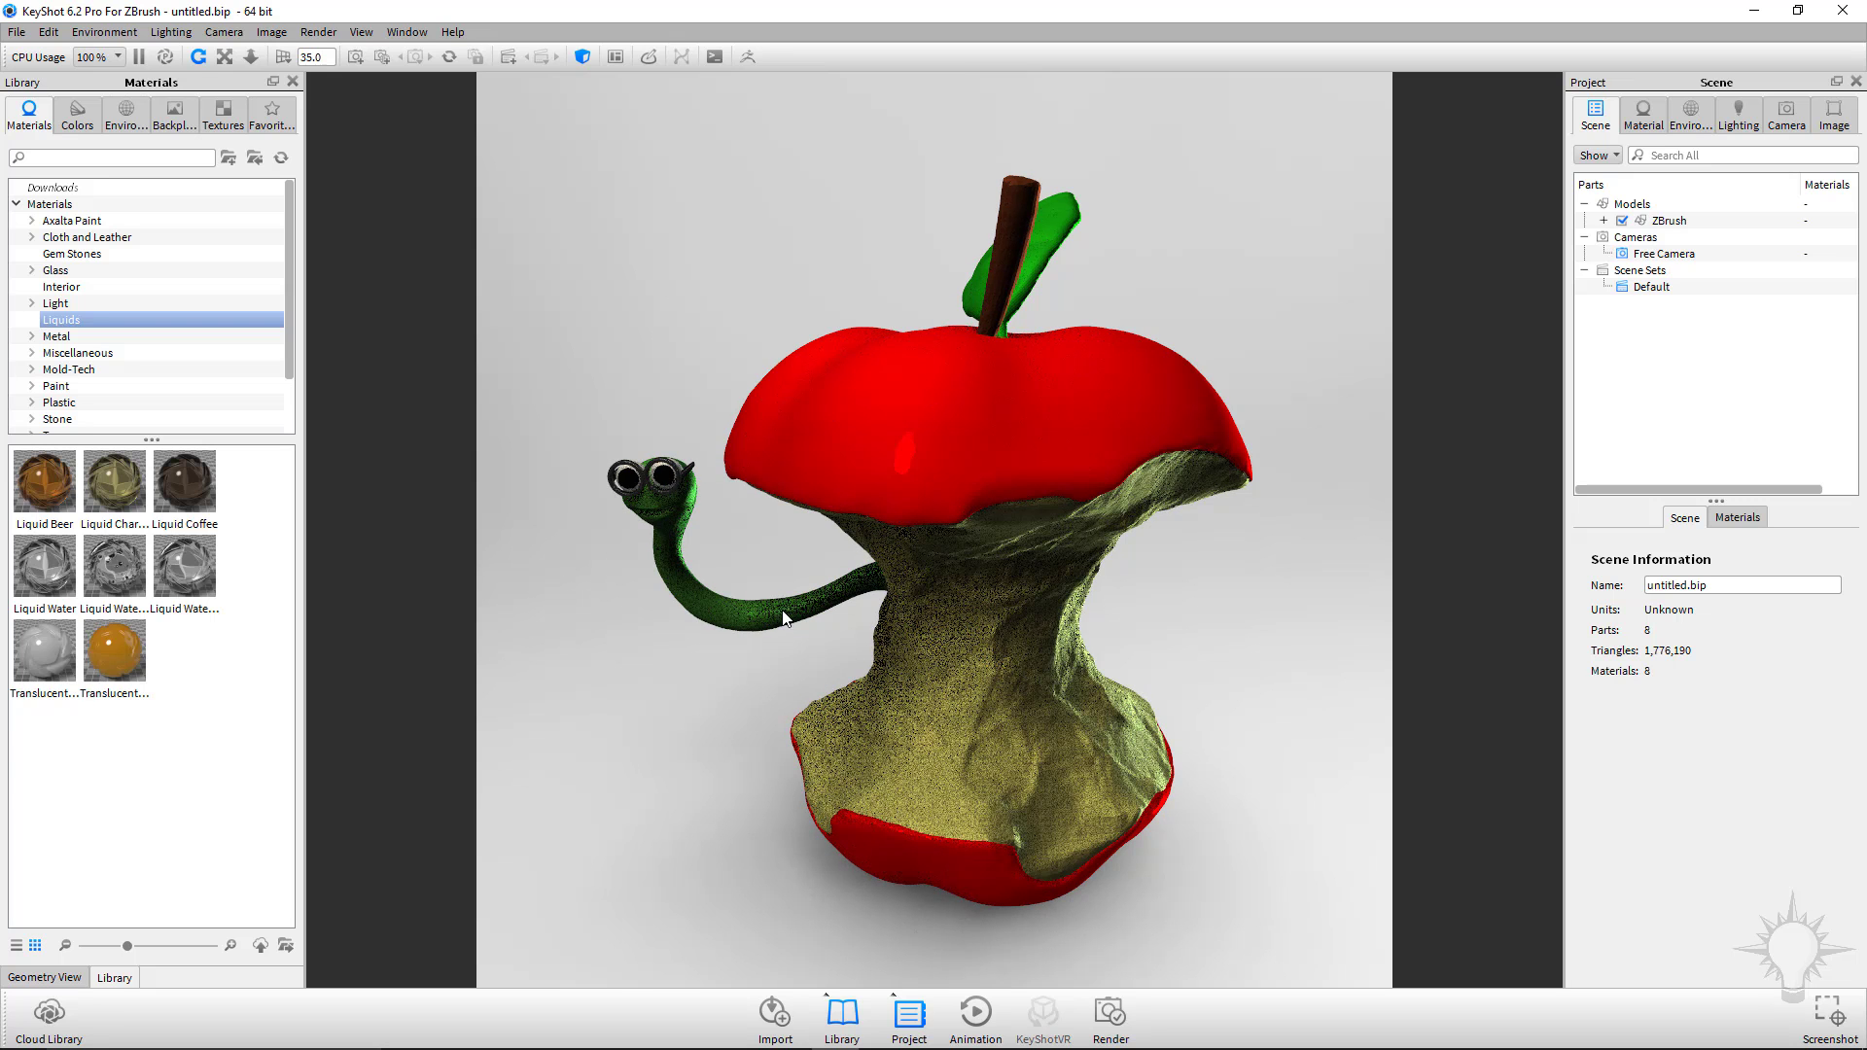
pyautogui.moveTo(738, 814); pyautogui.dragTo(856, 734)
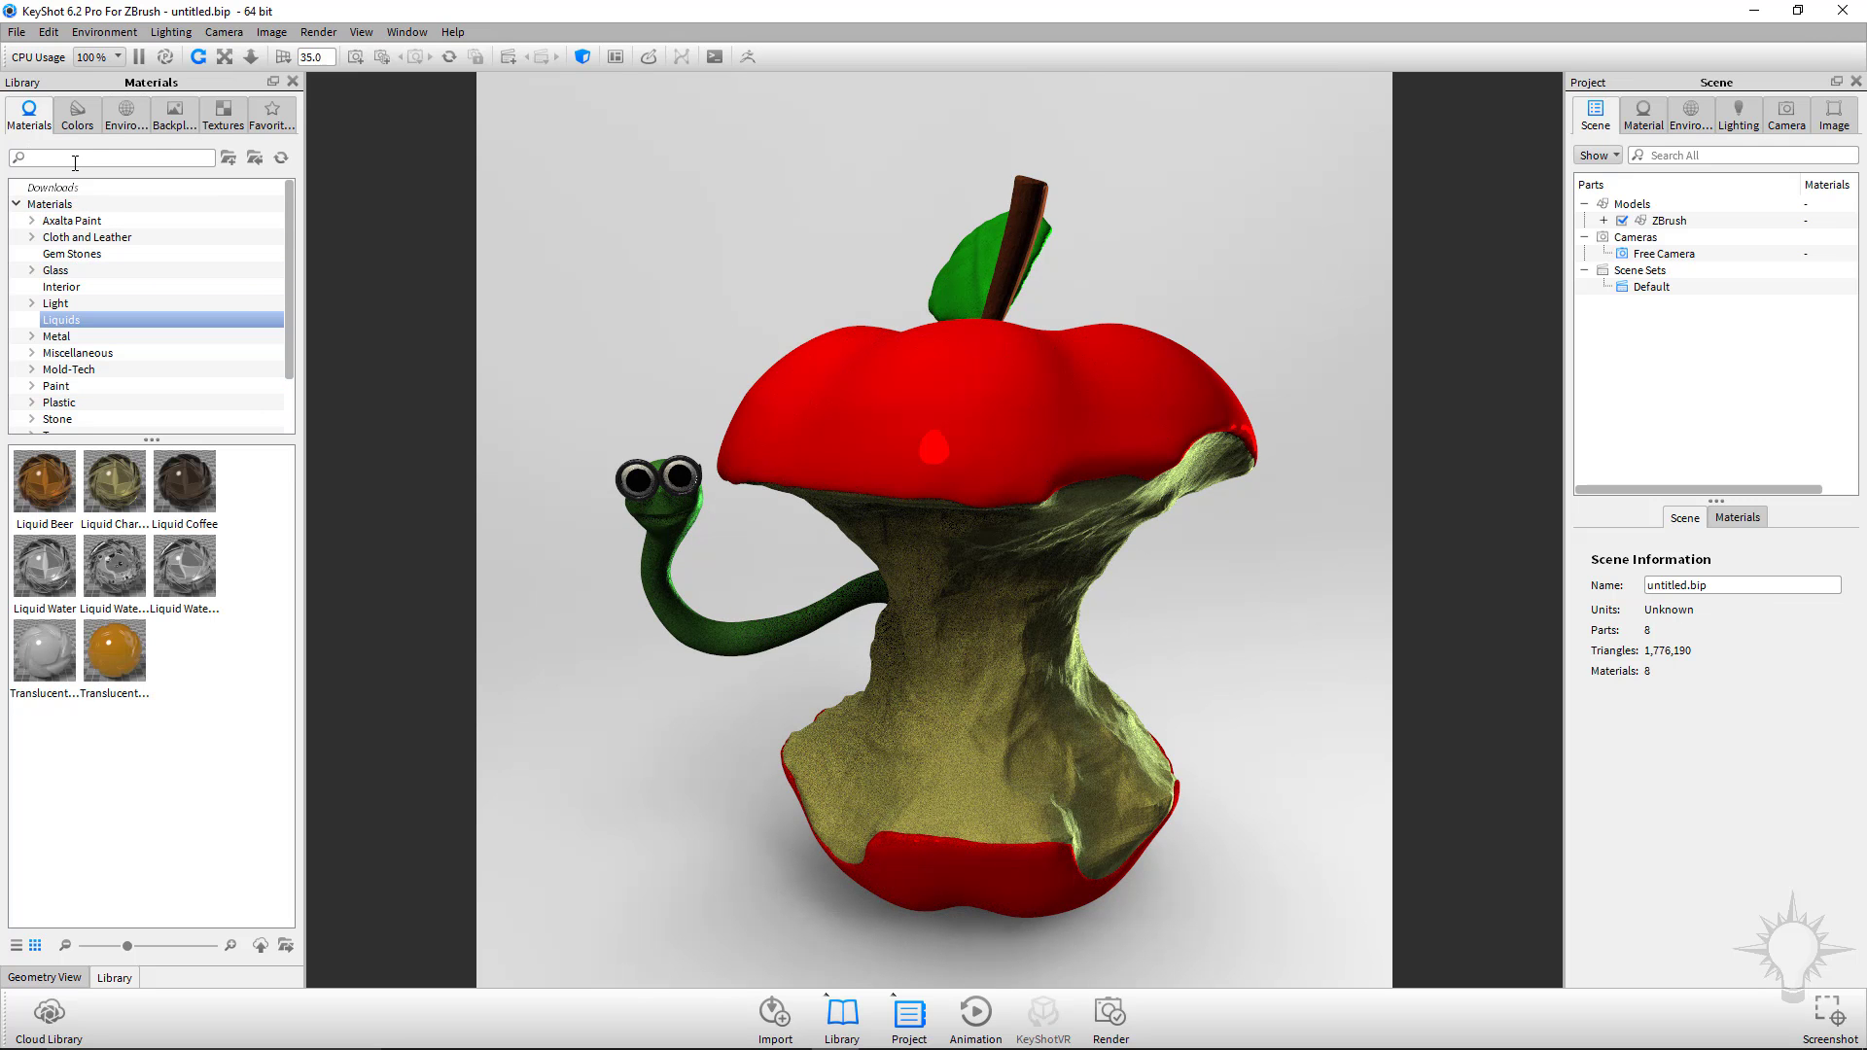
# Display the shiny hard plastics from the material library.
pyautogui.click(59, 402)
pyautogui.scroll(-1, 146, 350)
pyautogui.click(32, 352)
pyautogui.scroll(-2, 146, 350)
pyautogui.click(47, 320)
pyautogui.click(87, 352)
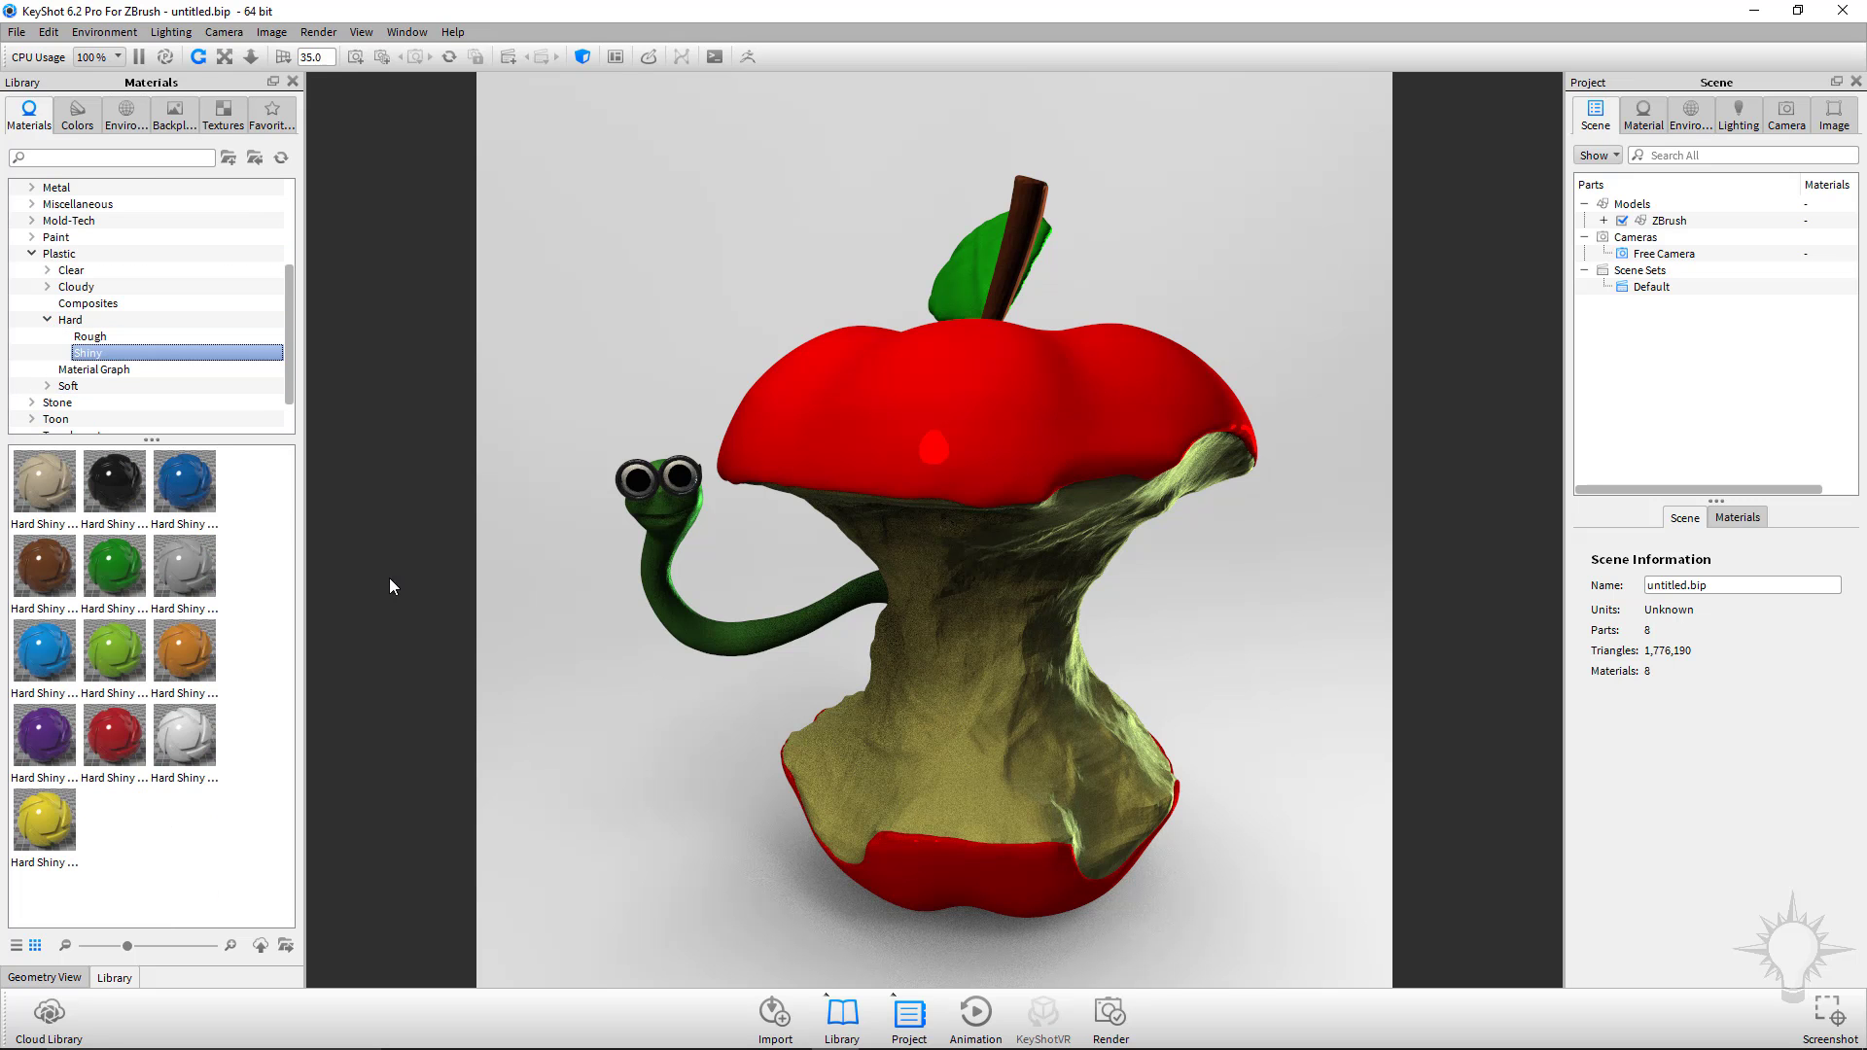
# Select the apple skin, stem, leaf and worm's eyes individually to examine how the model is split into parts.
pyautogui.moveTo(997, 404); pyautogui.dragTo(994, 449)
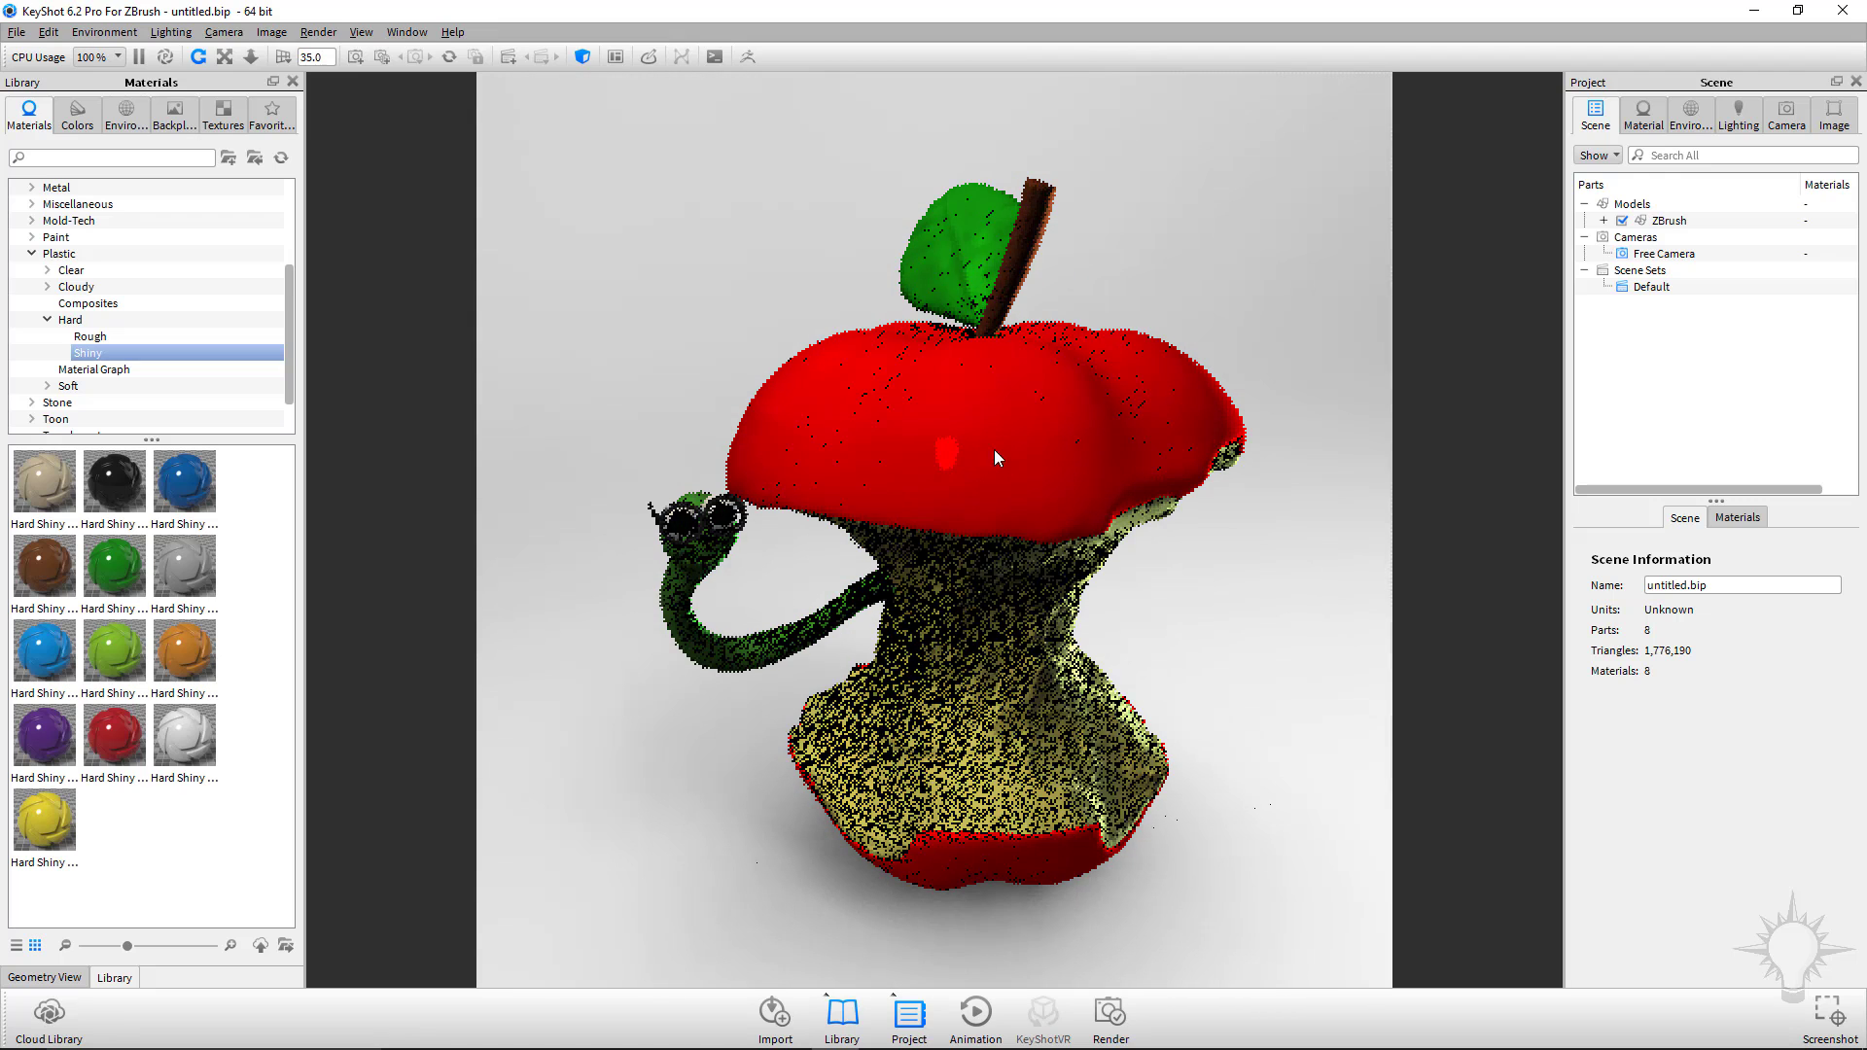
pyautogui.doubleClick(978, 403)
pyautogui.click(1595, 112)
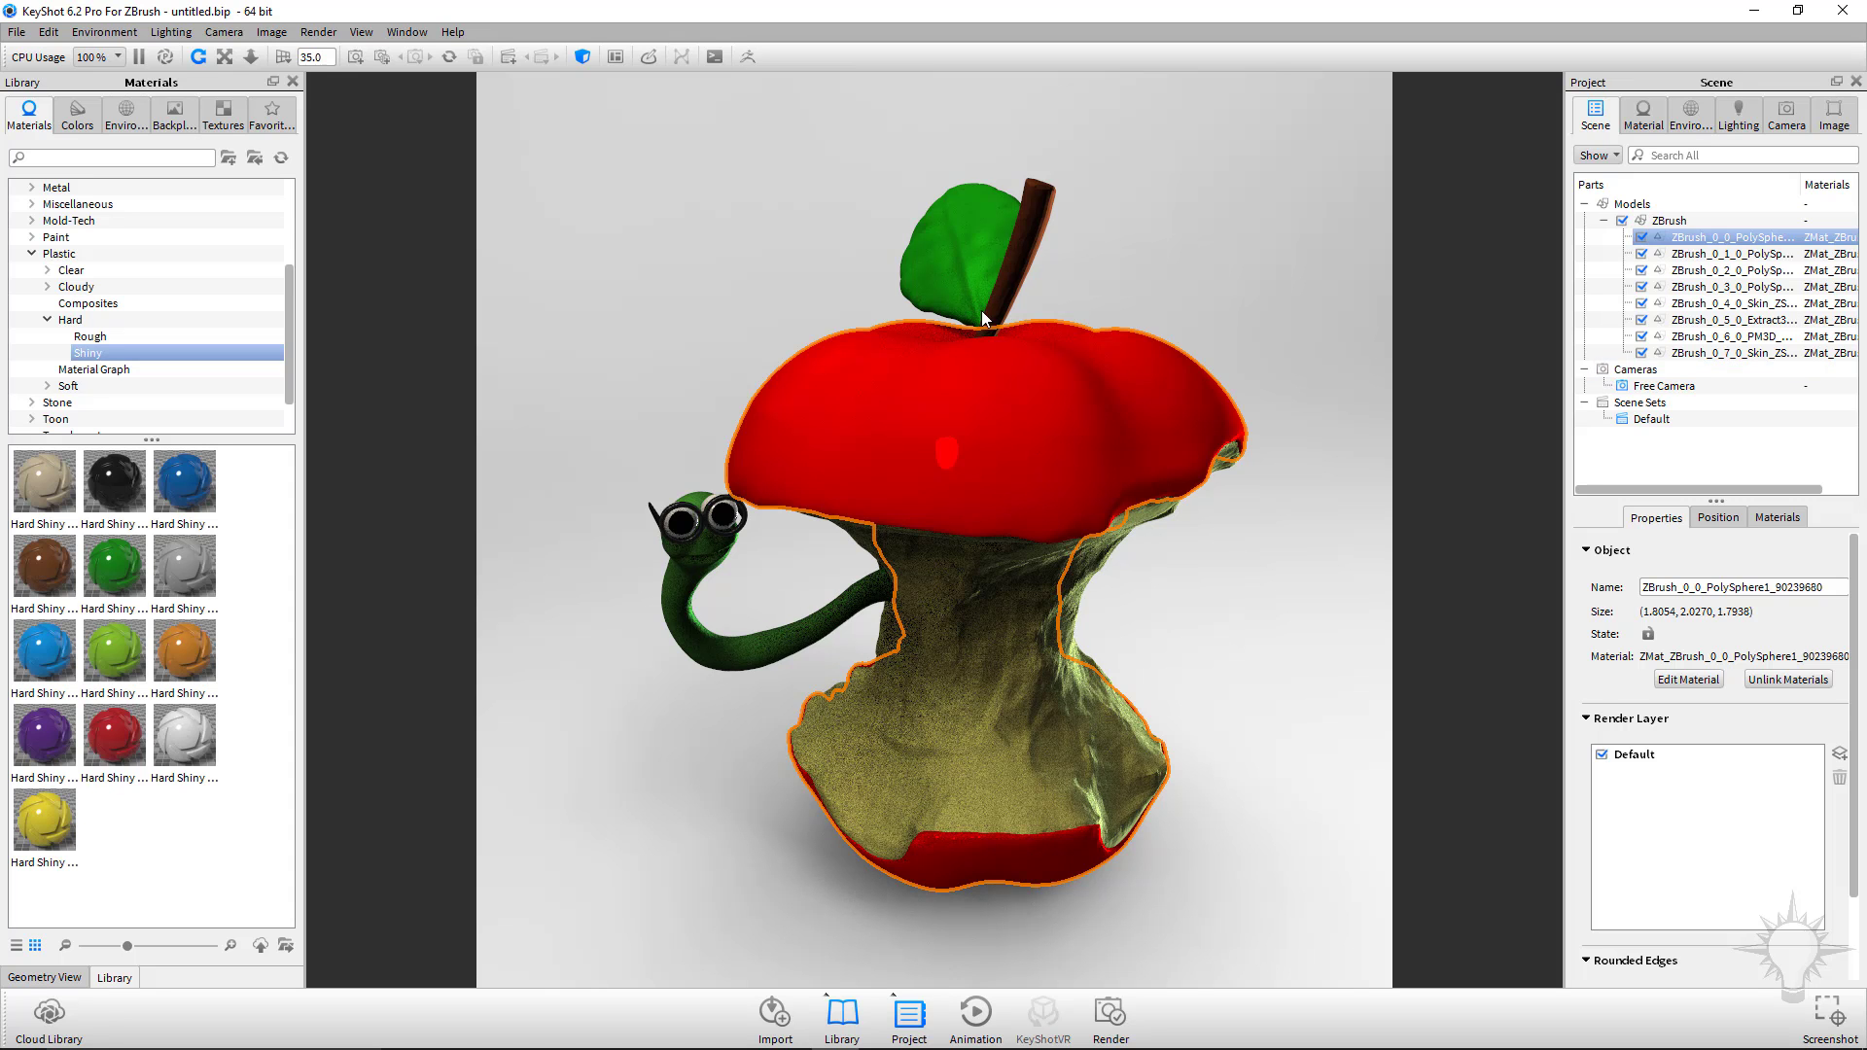
pyautogui.click(973, 249)
pyautogui.click(1052, 210)
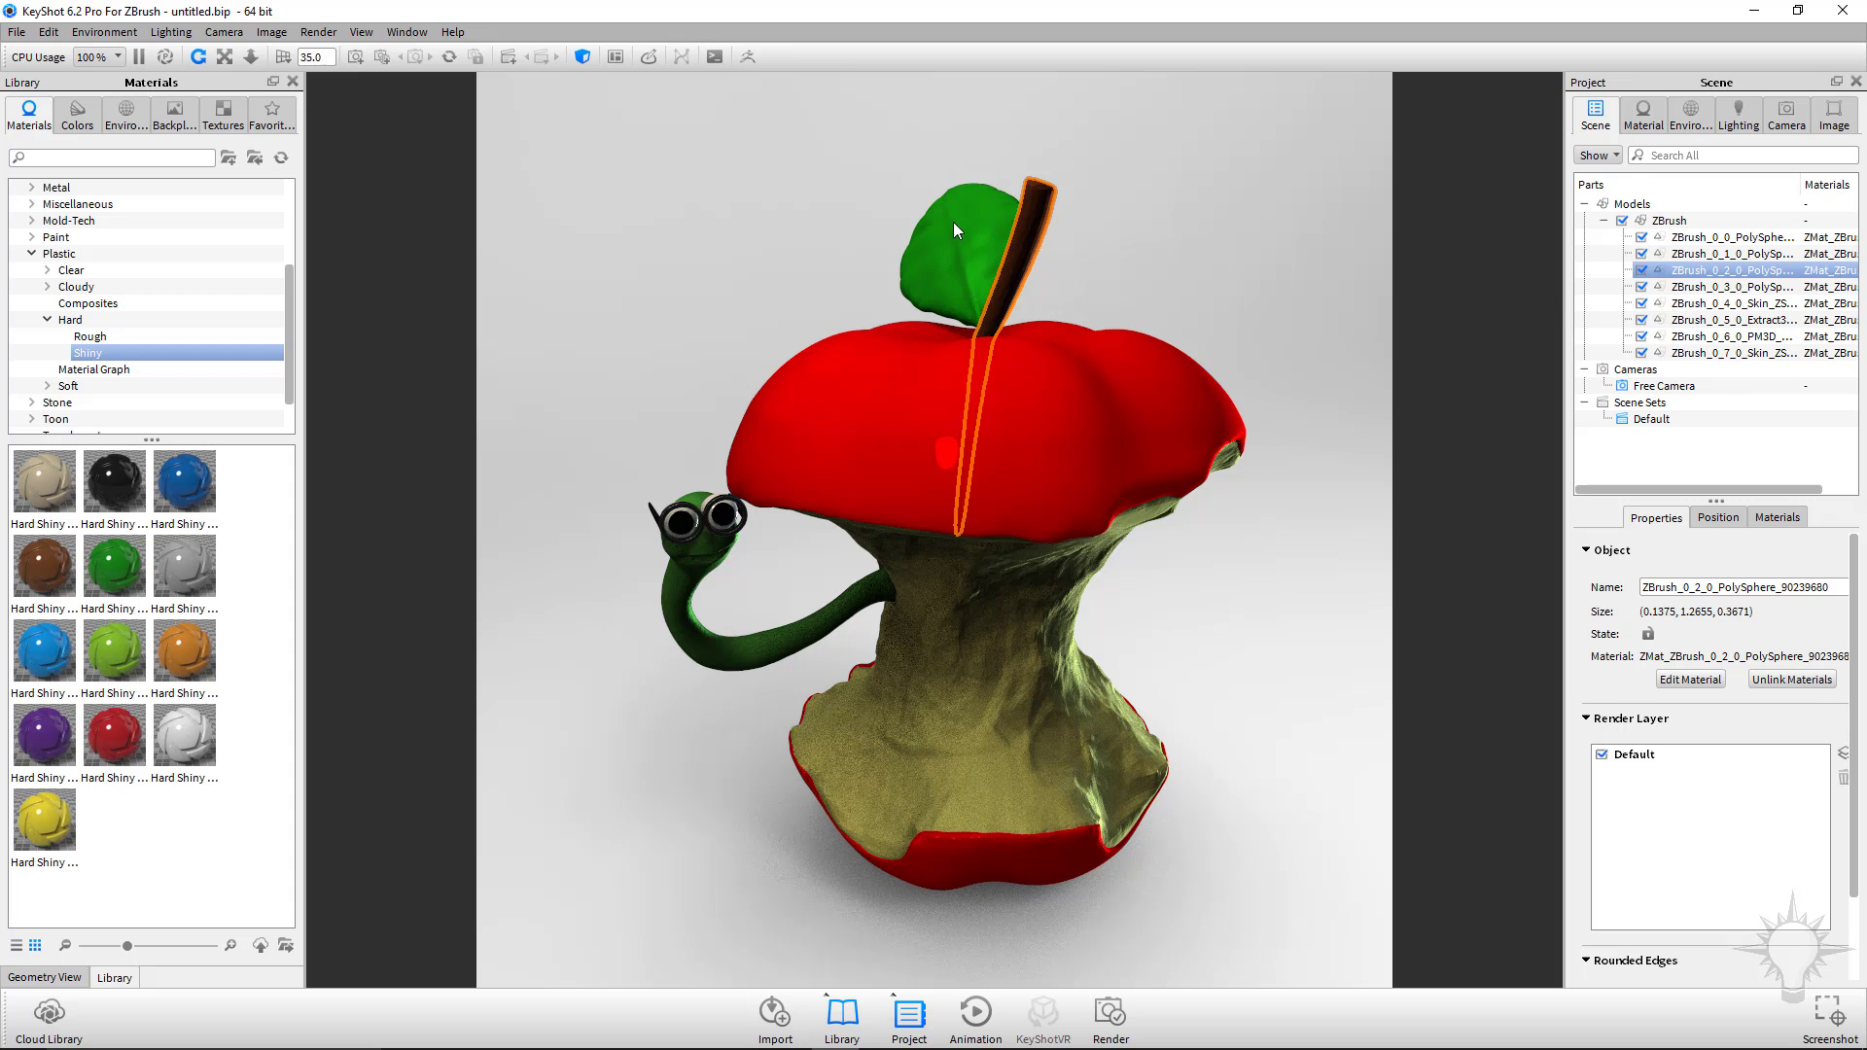
pyautogui.click(962, 253)
pyautogui.click(724, 501)
pyautogui.click(724, 501)
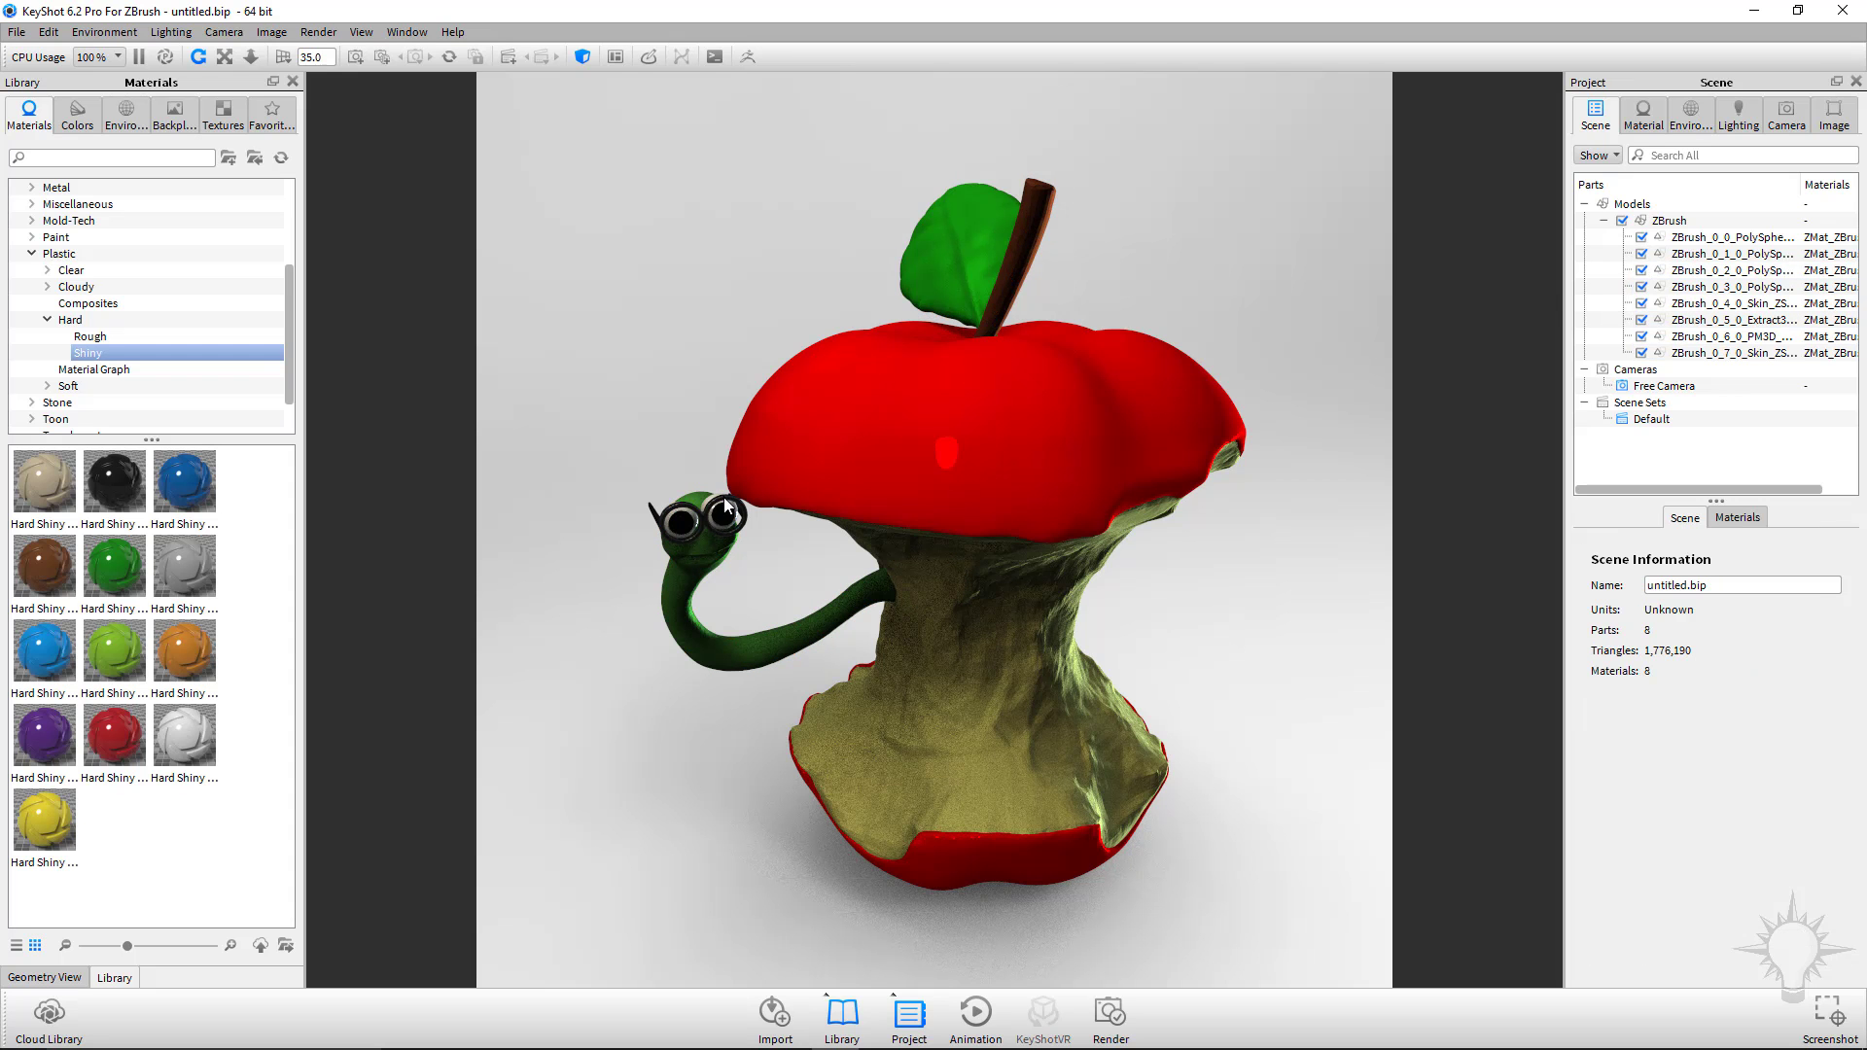
pyautogui.click(687, 517)
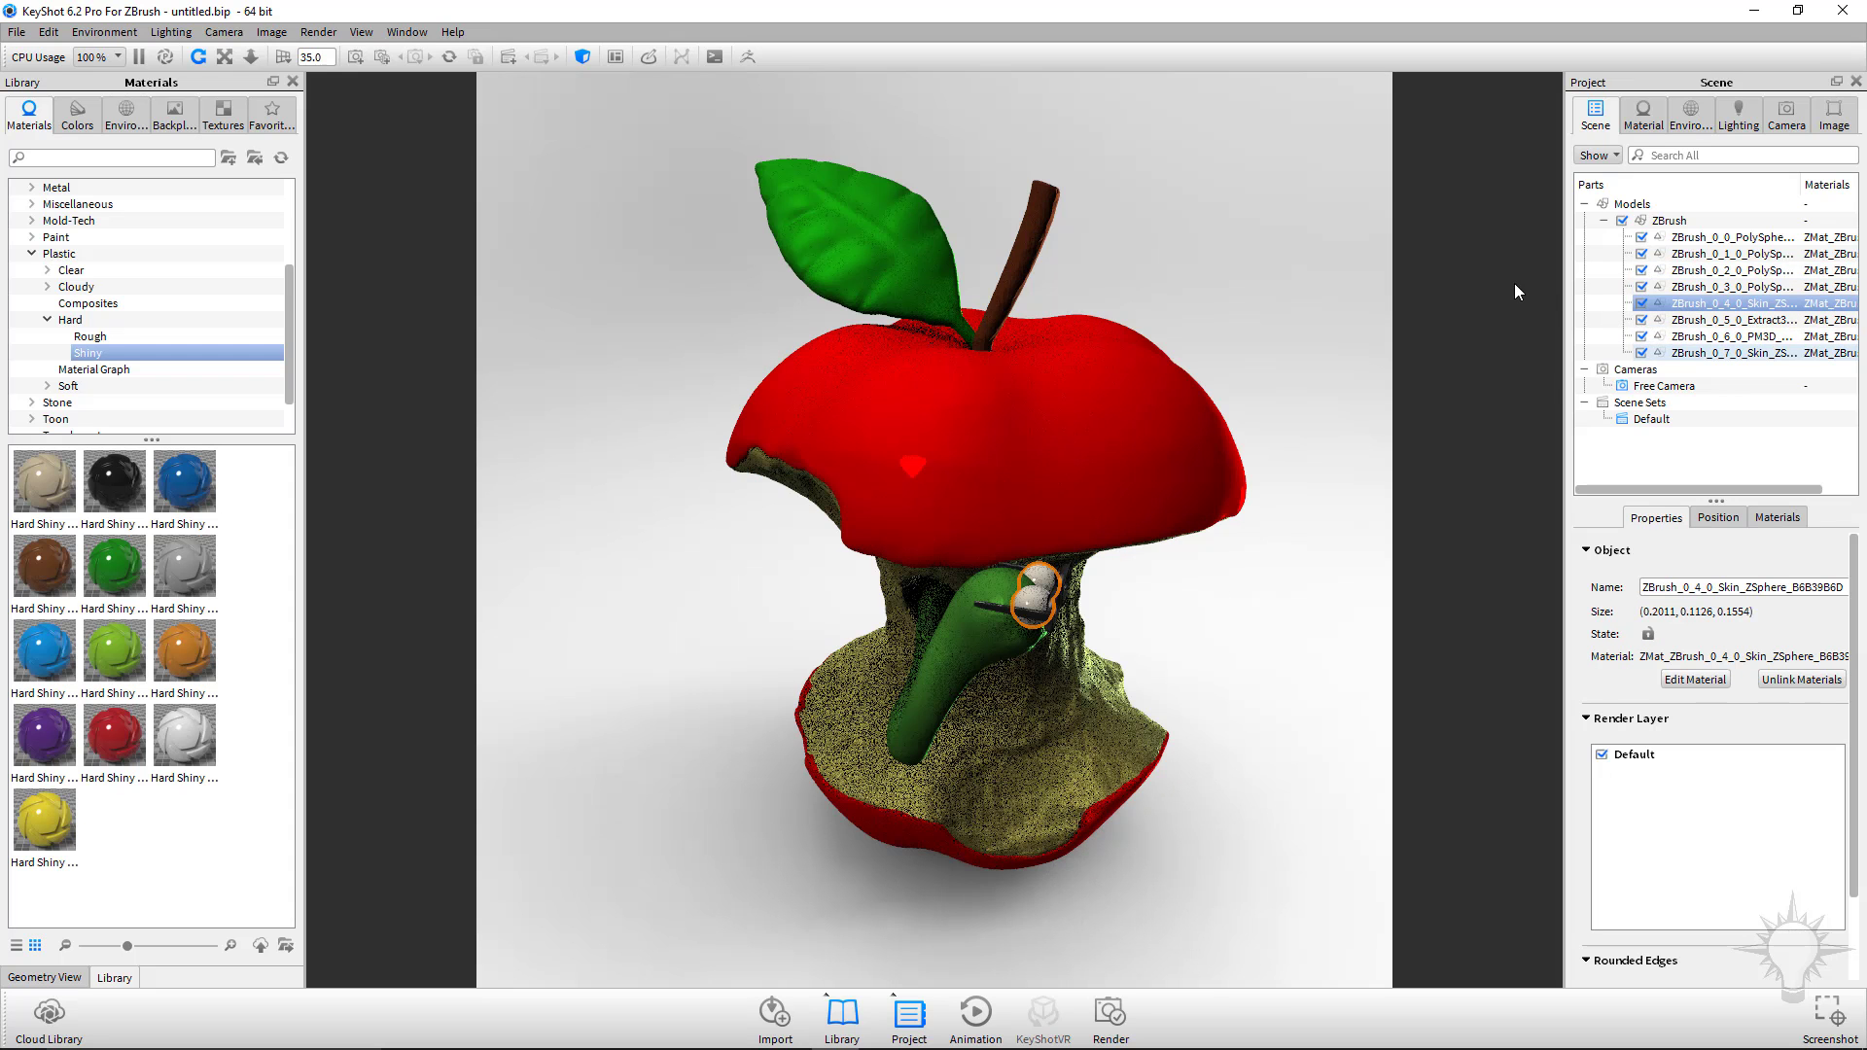
pyautogui.moveTo(1361, 428); pyautogui.dragTo(1118, 433)
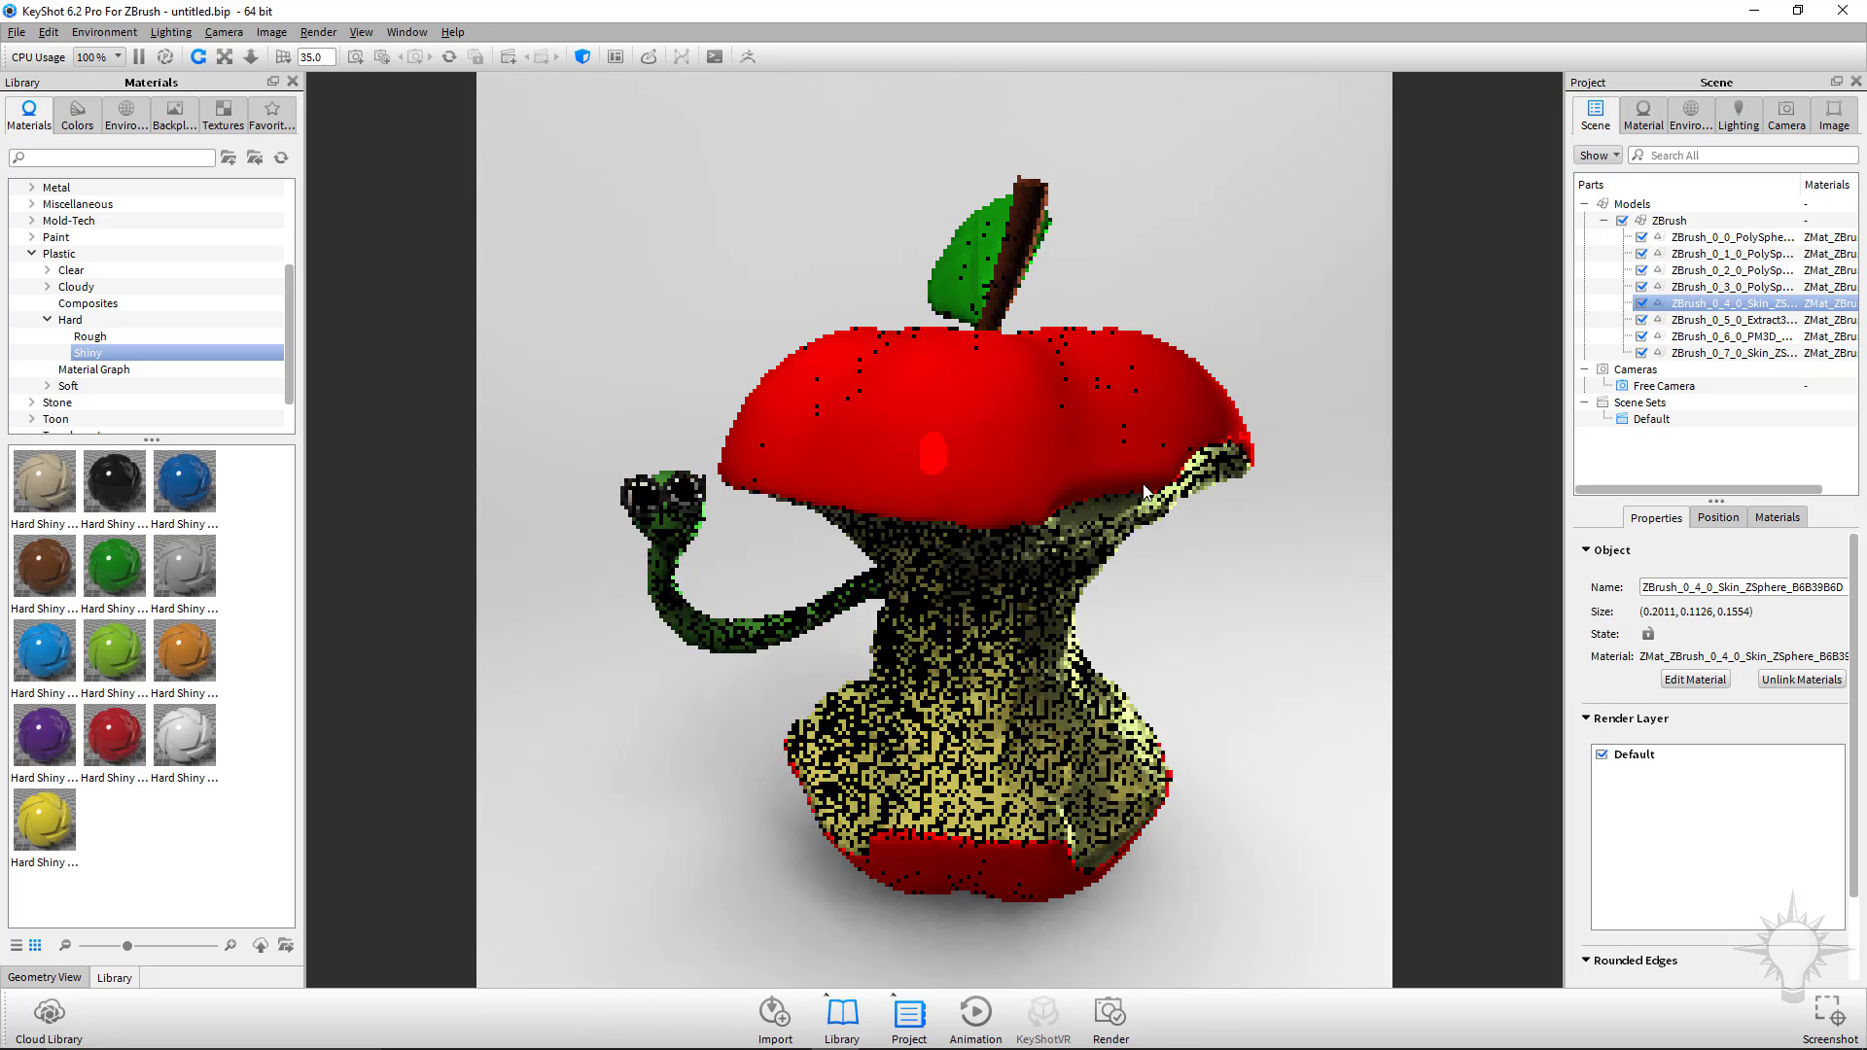
pyautogui.click(1115, 823)
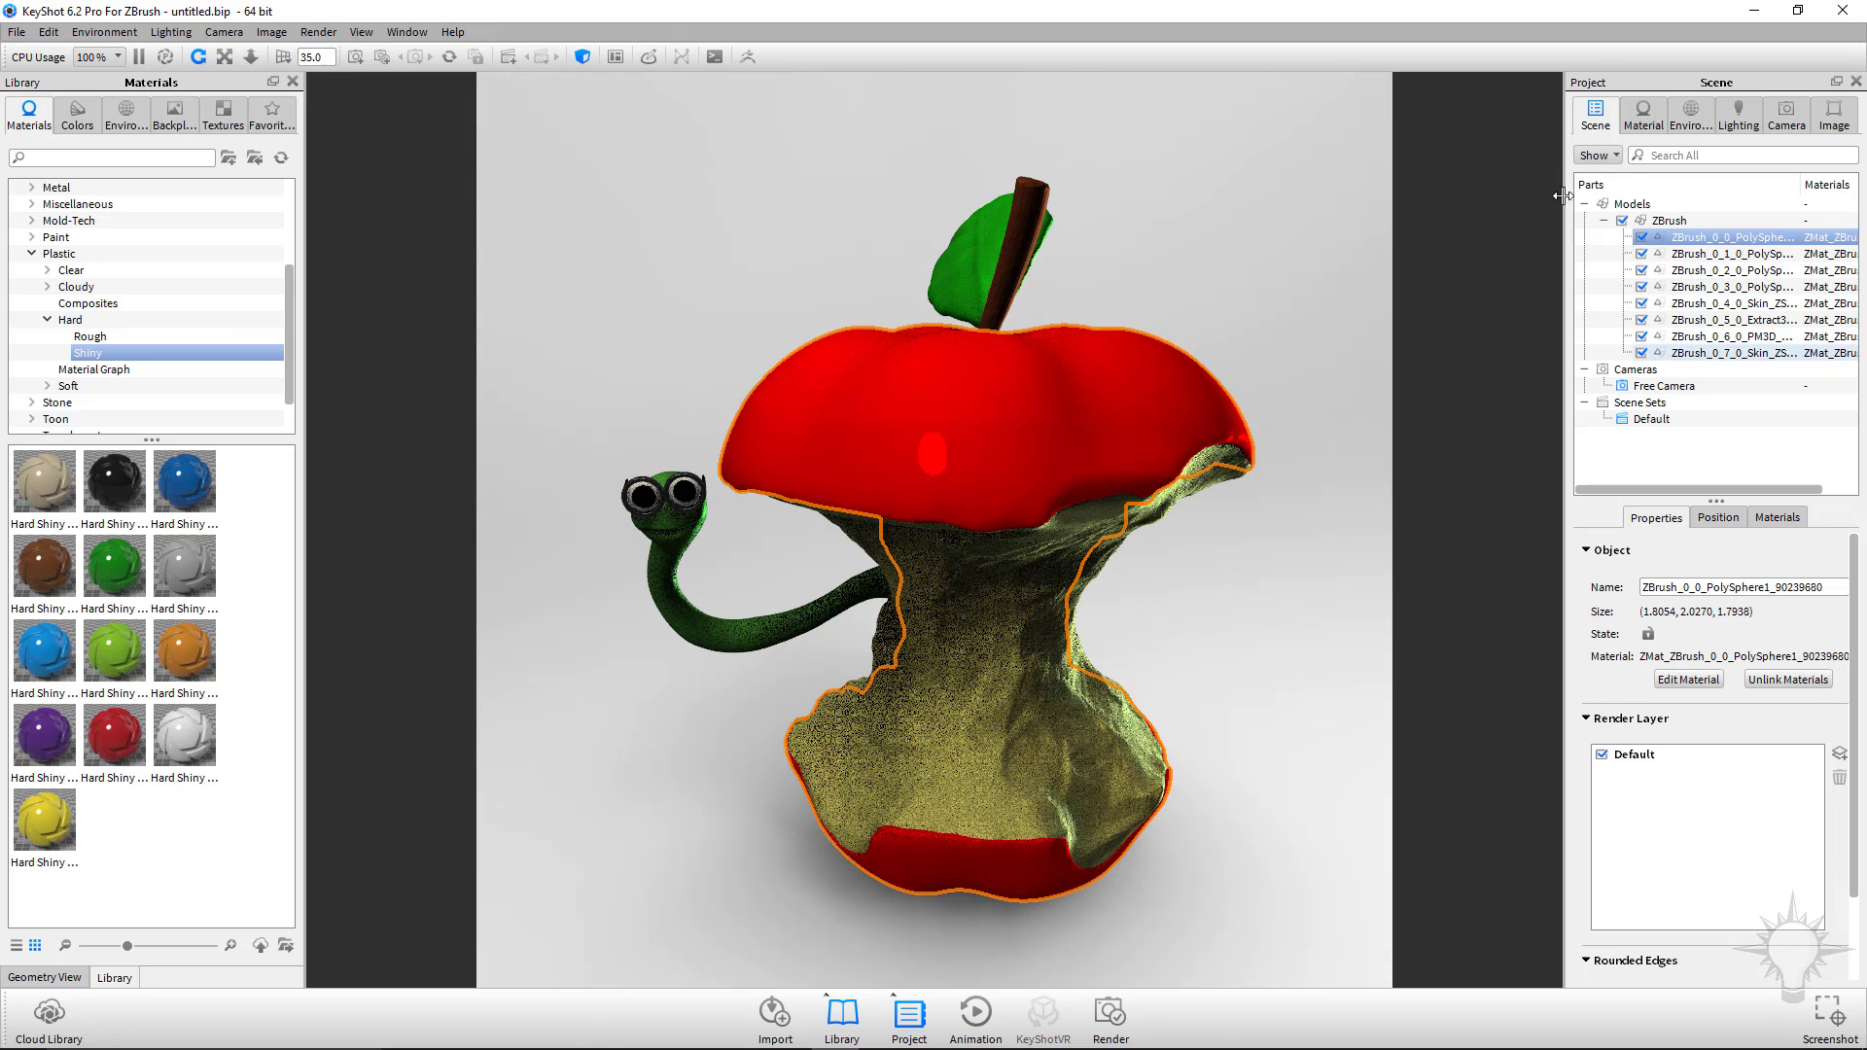
# Inspect the scene's material list, the apple skin's material, and the leaf material's name, diffuse texture and texture mapping.
pyautogui.click(1780, 519)
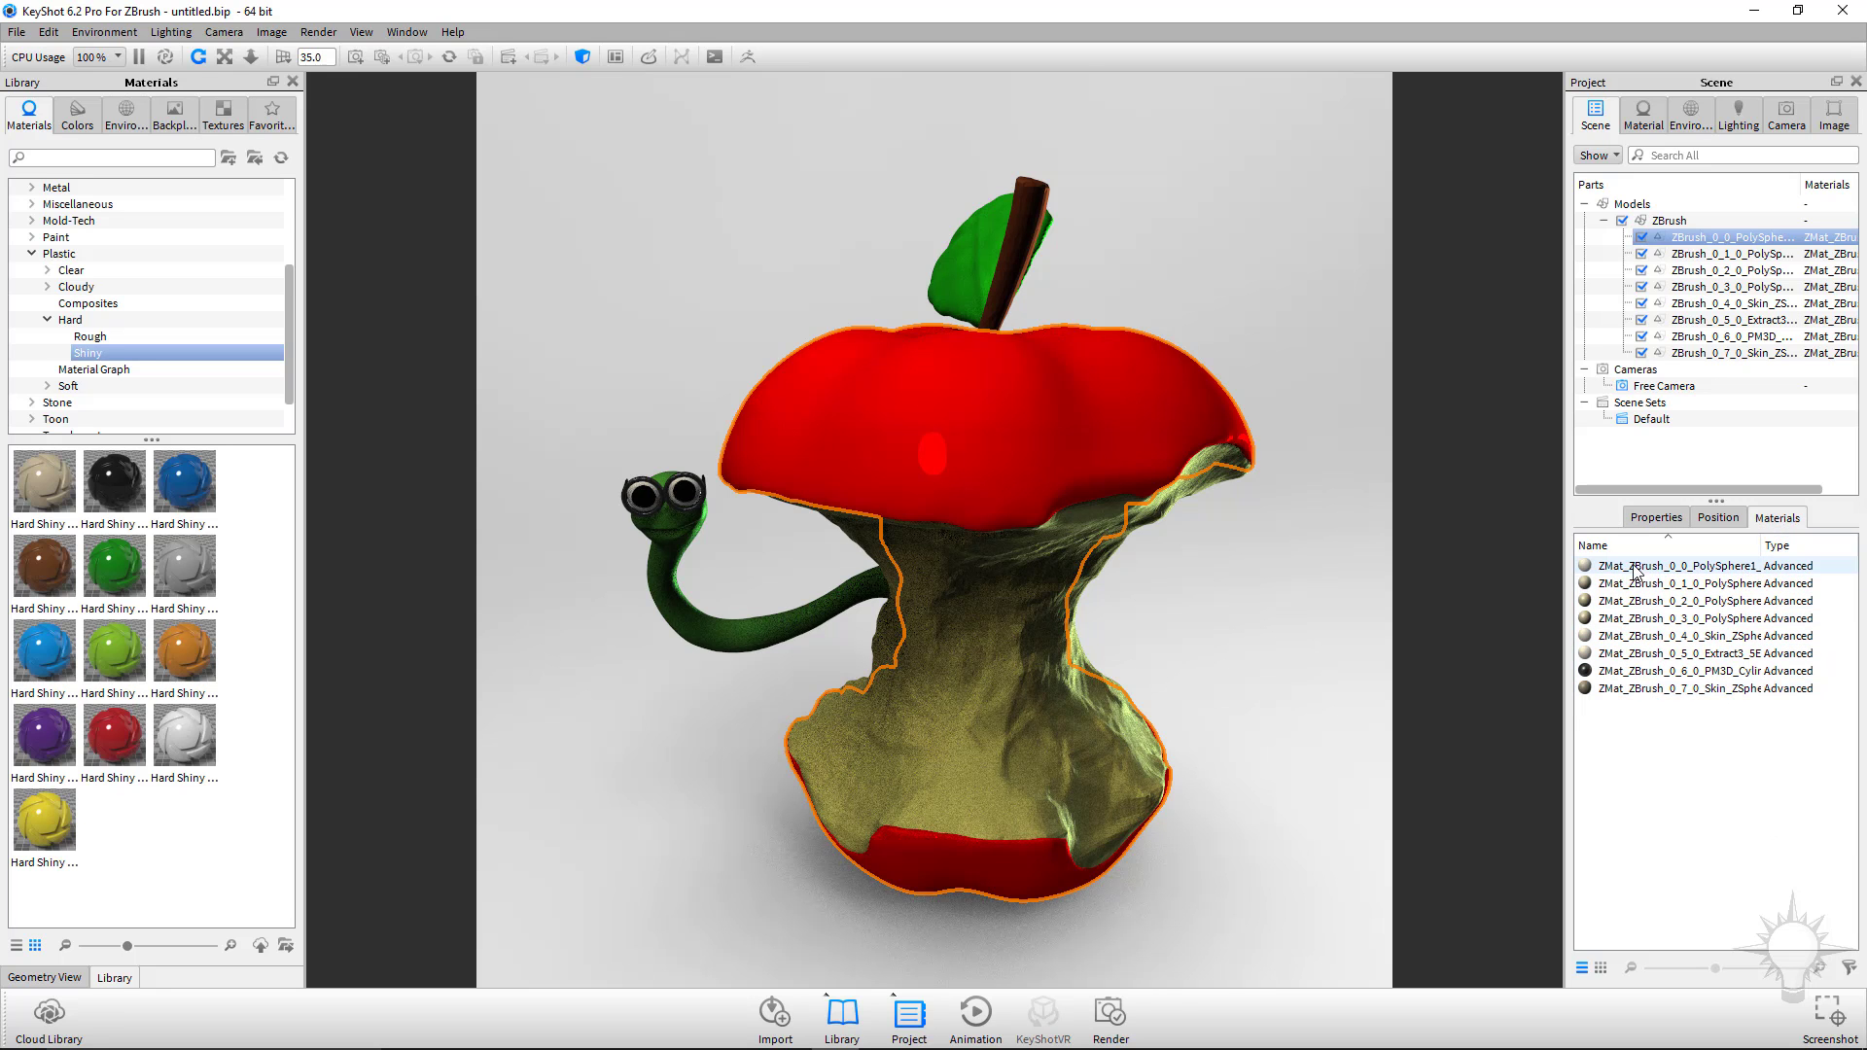
pyautogui.doubleClick(1114, 361)
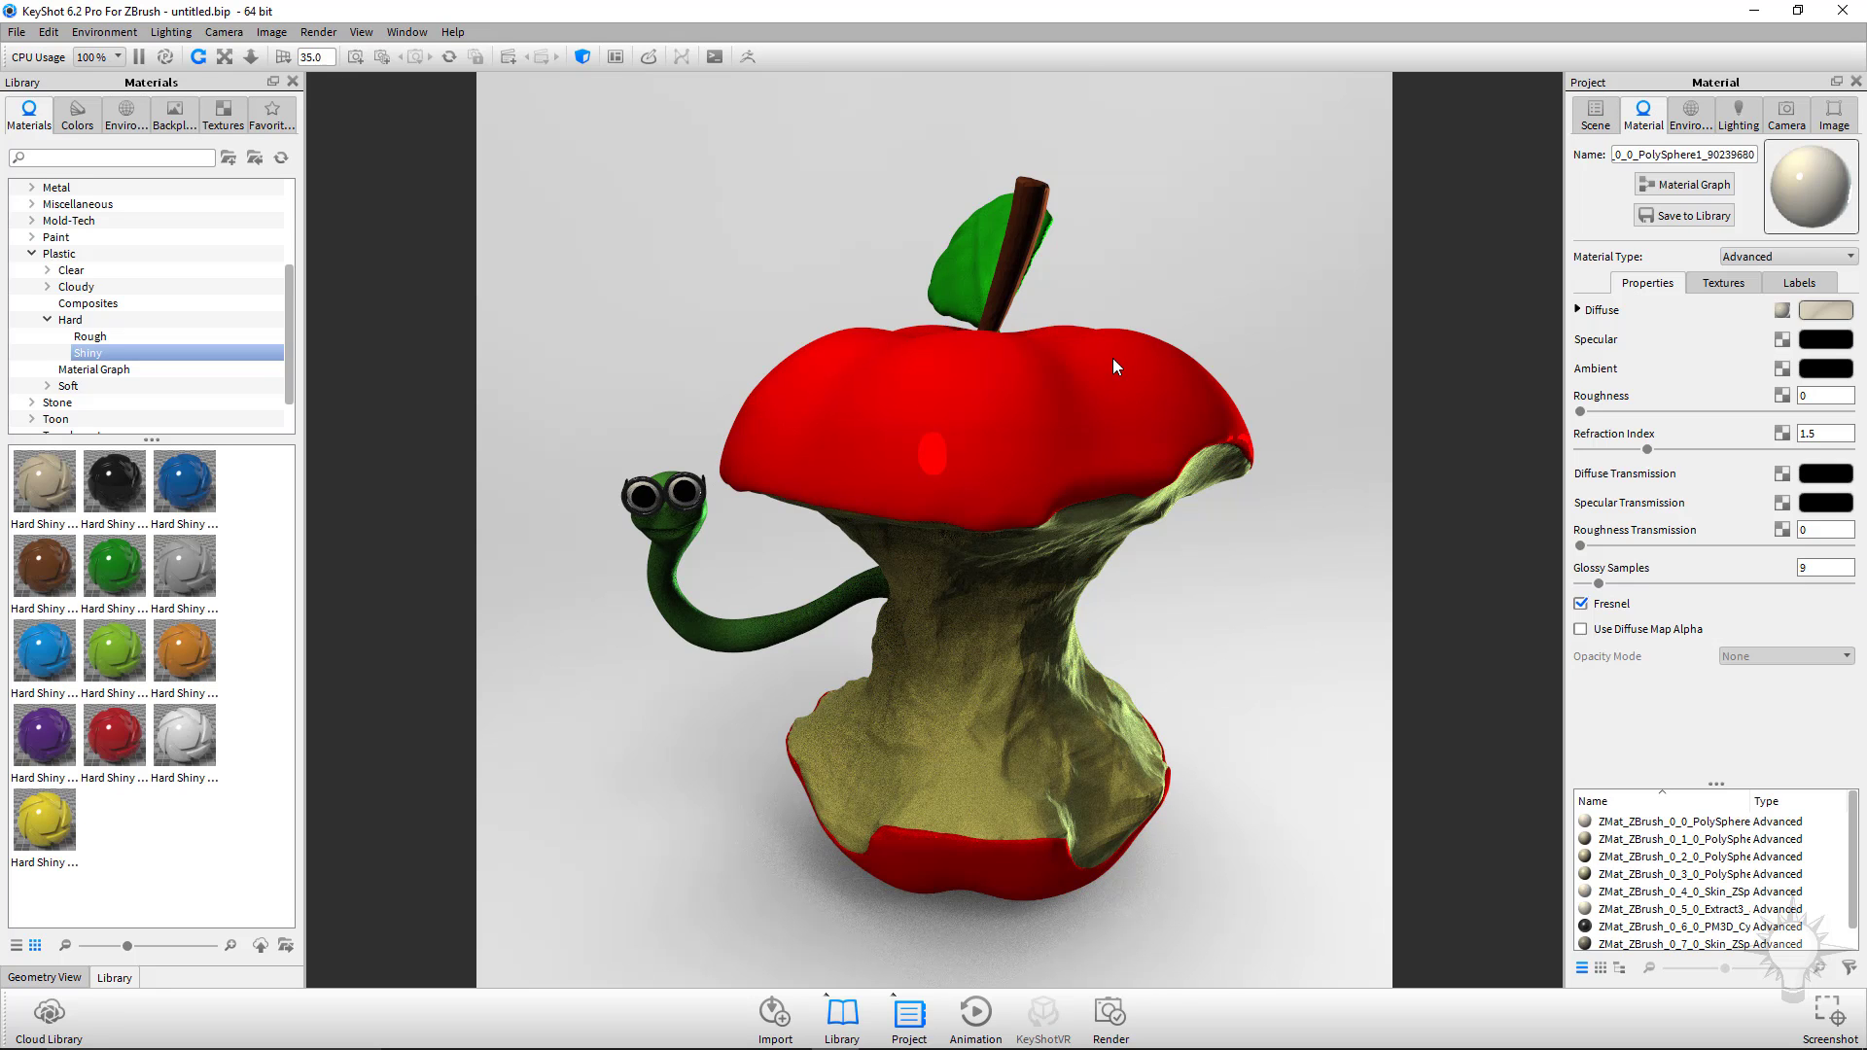
pyautogui.doubleClick(963, 252)
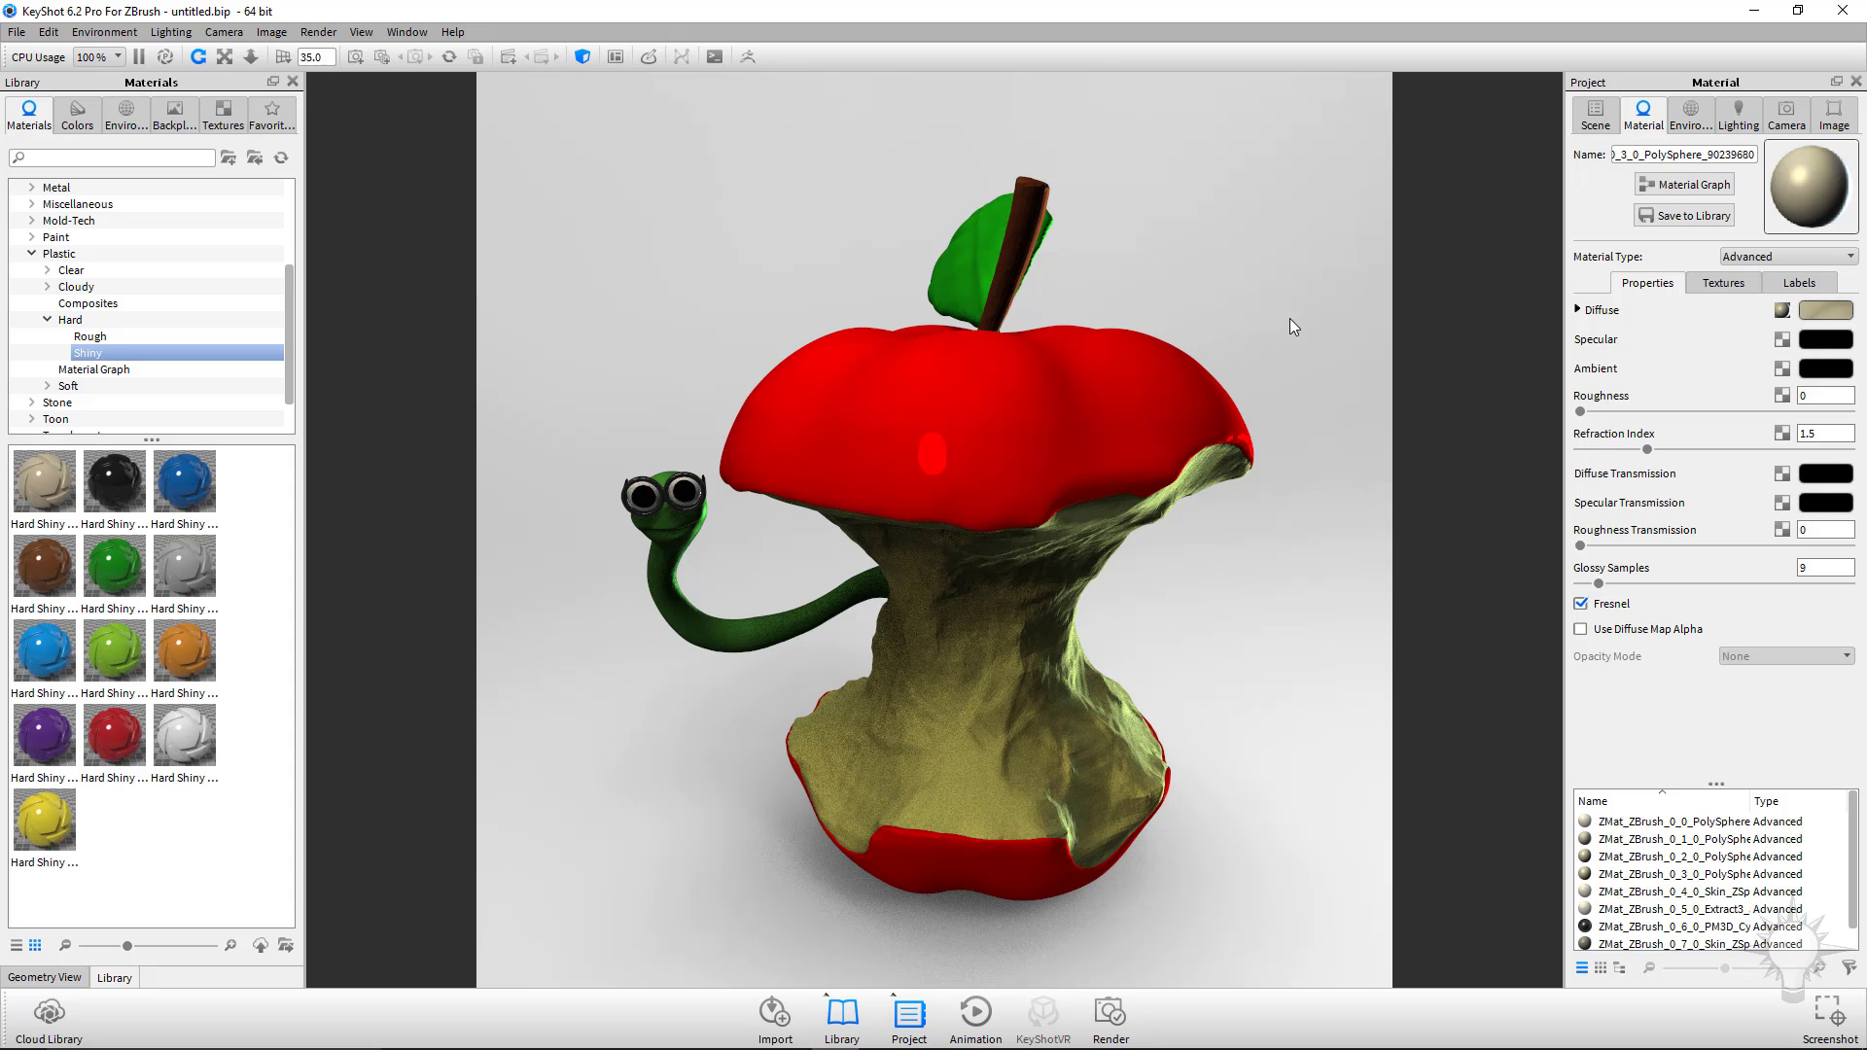
pyautogui.moveTo(1649, 153); pyautogui.dragTo(1564, 164)
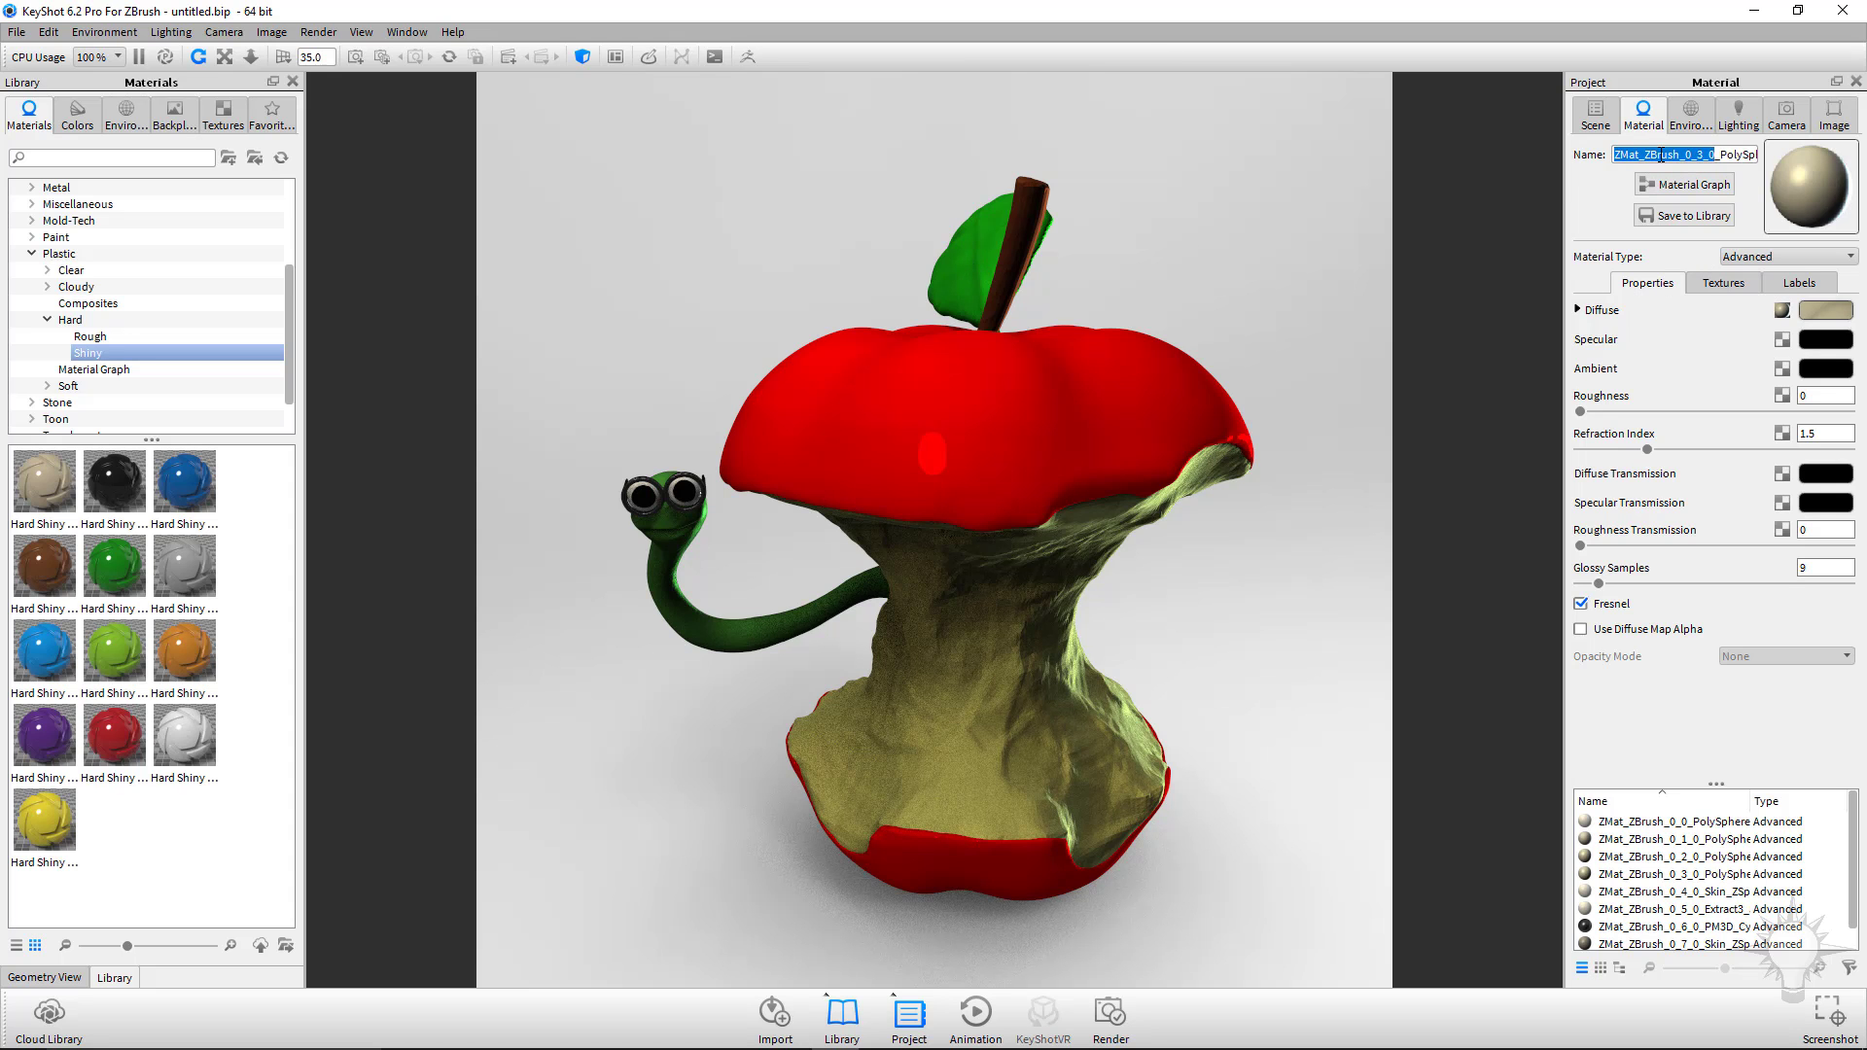
pyautogui.moveTo(1719, 154); pyautogui.dragTo(1779, 152)
pyautogui.click(1577, 310)
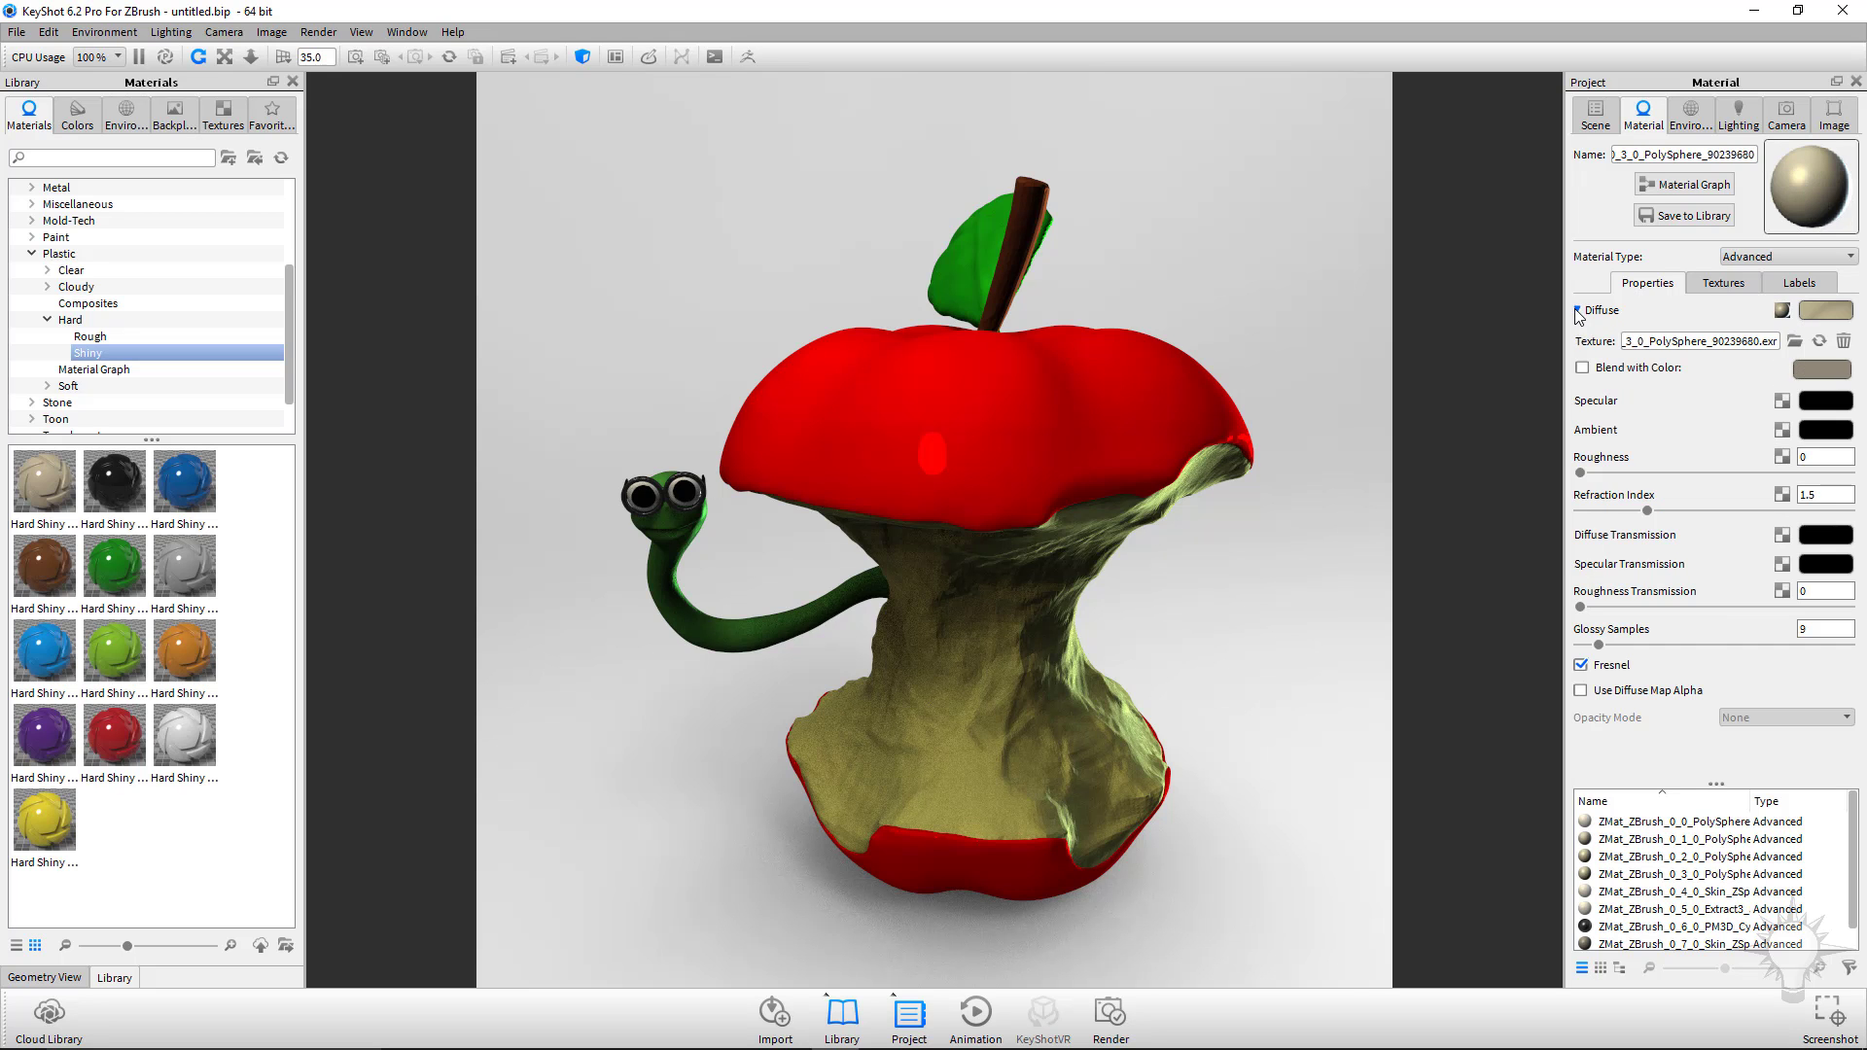
pyautogui.click(1708, 286)
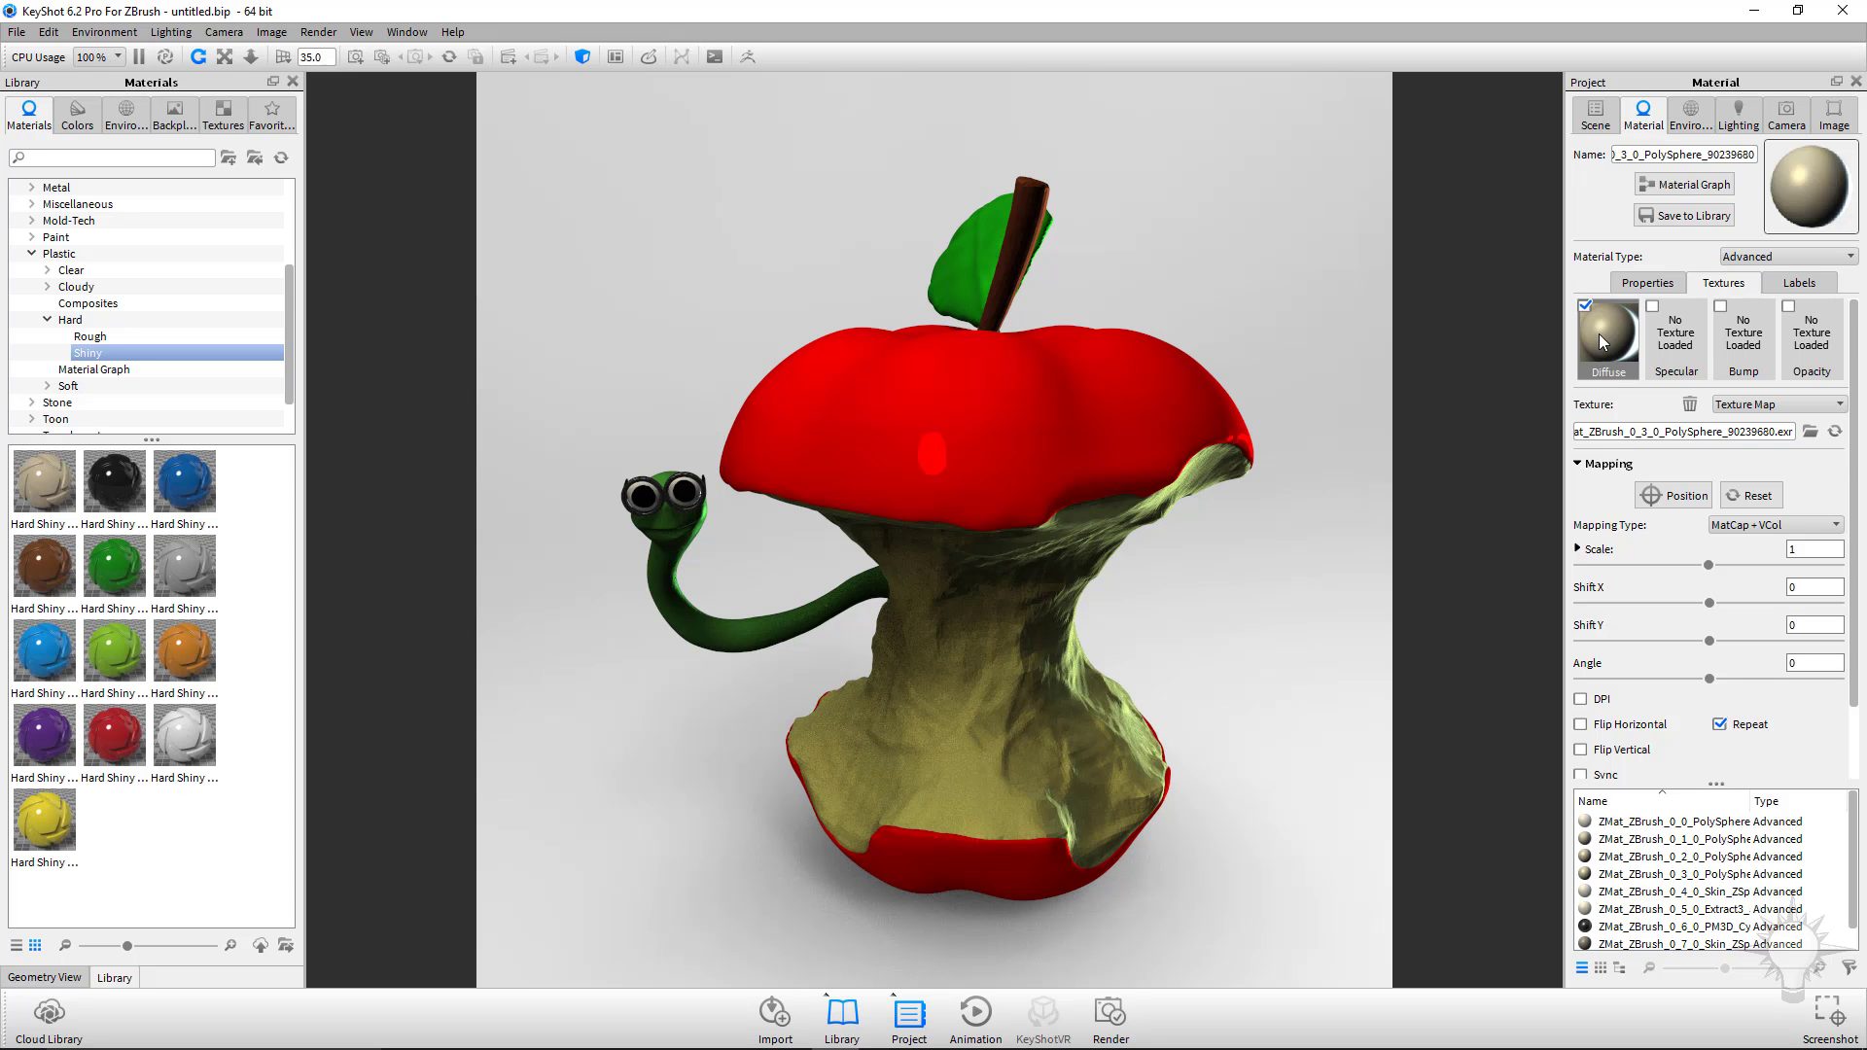
pyautogui.click(1629, 290)
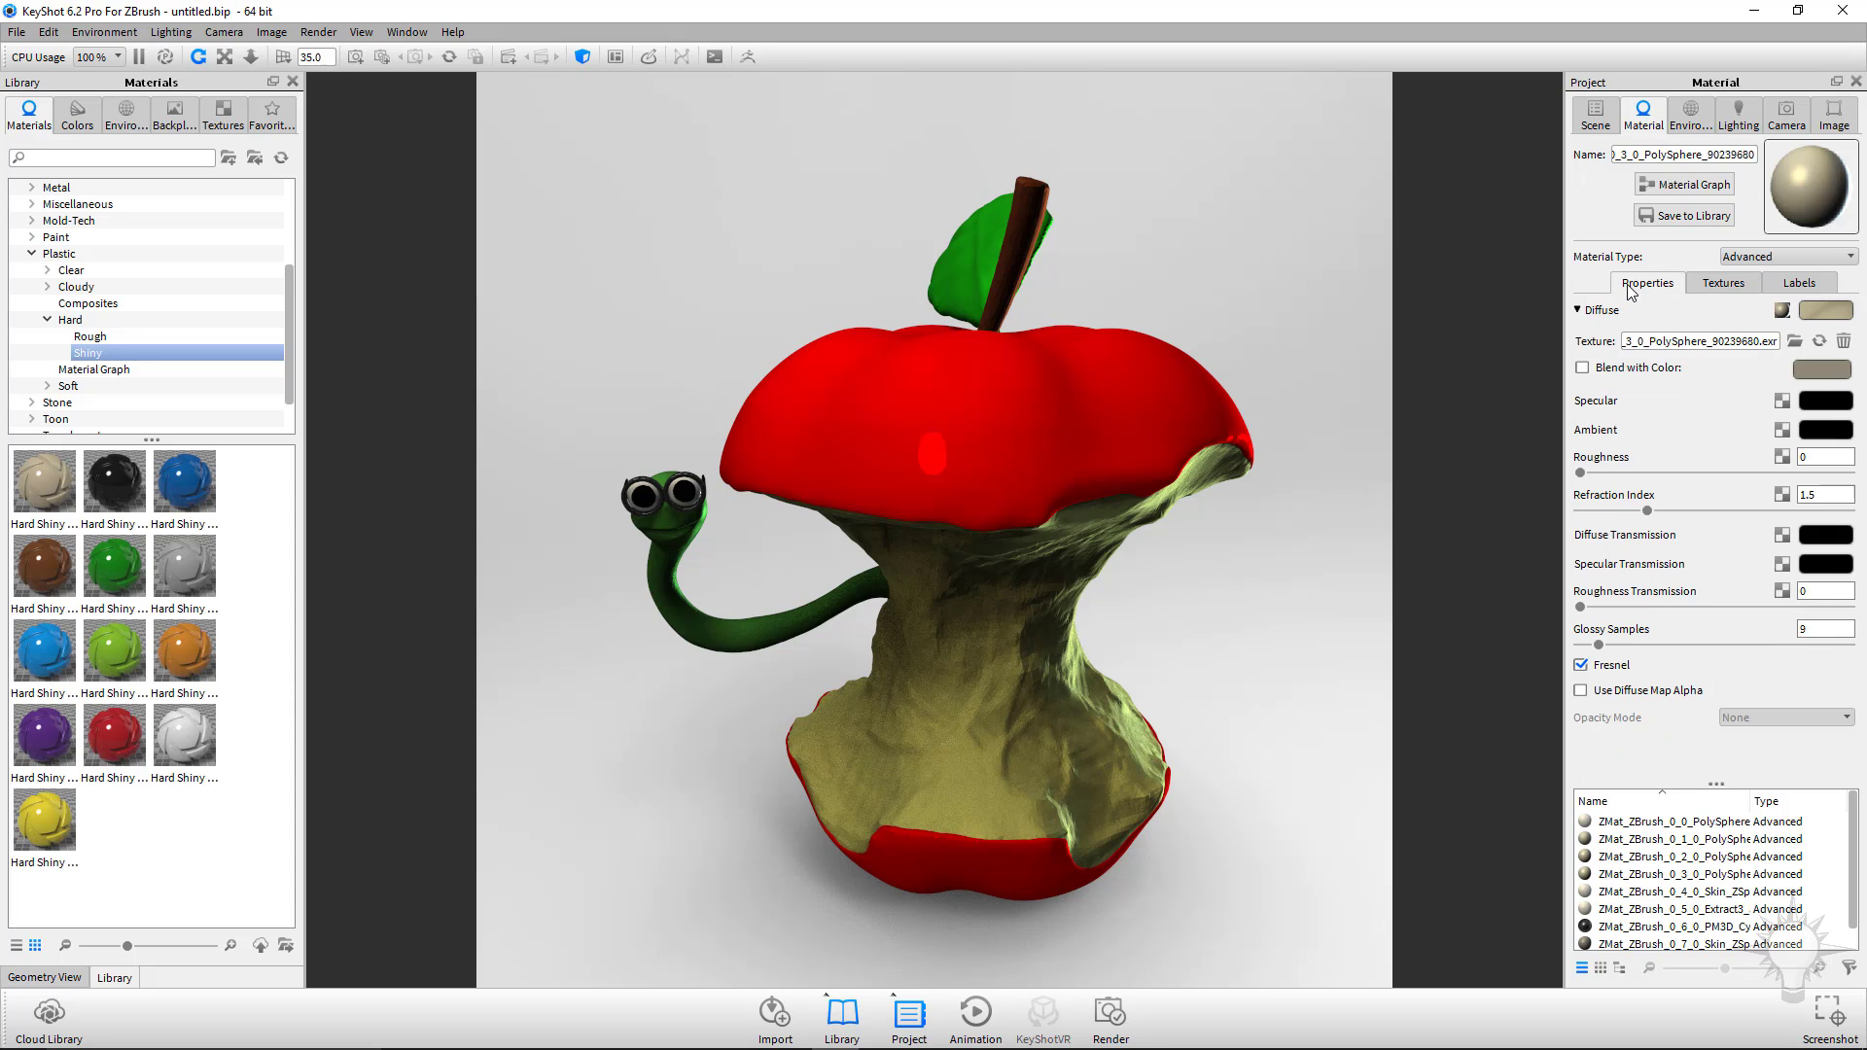
# Apply the Hard Shiny Plastic Red material to the apple skin.
pyautogui.moveTo(1097, 420); pyautogui.dragTo(1328, 331)
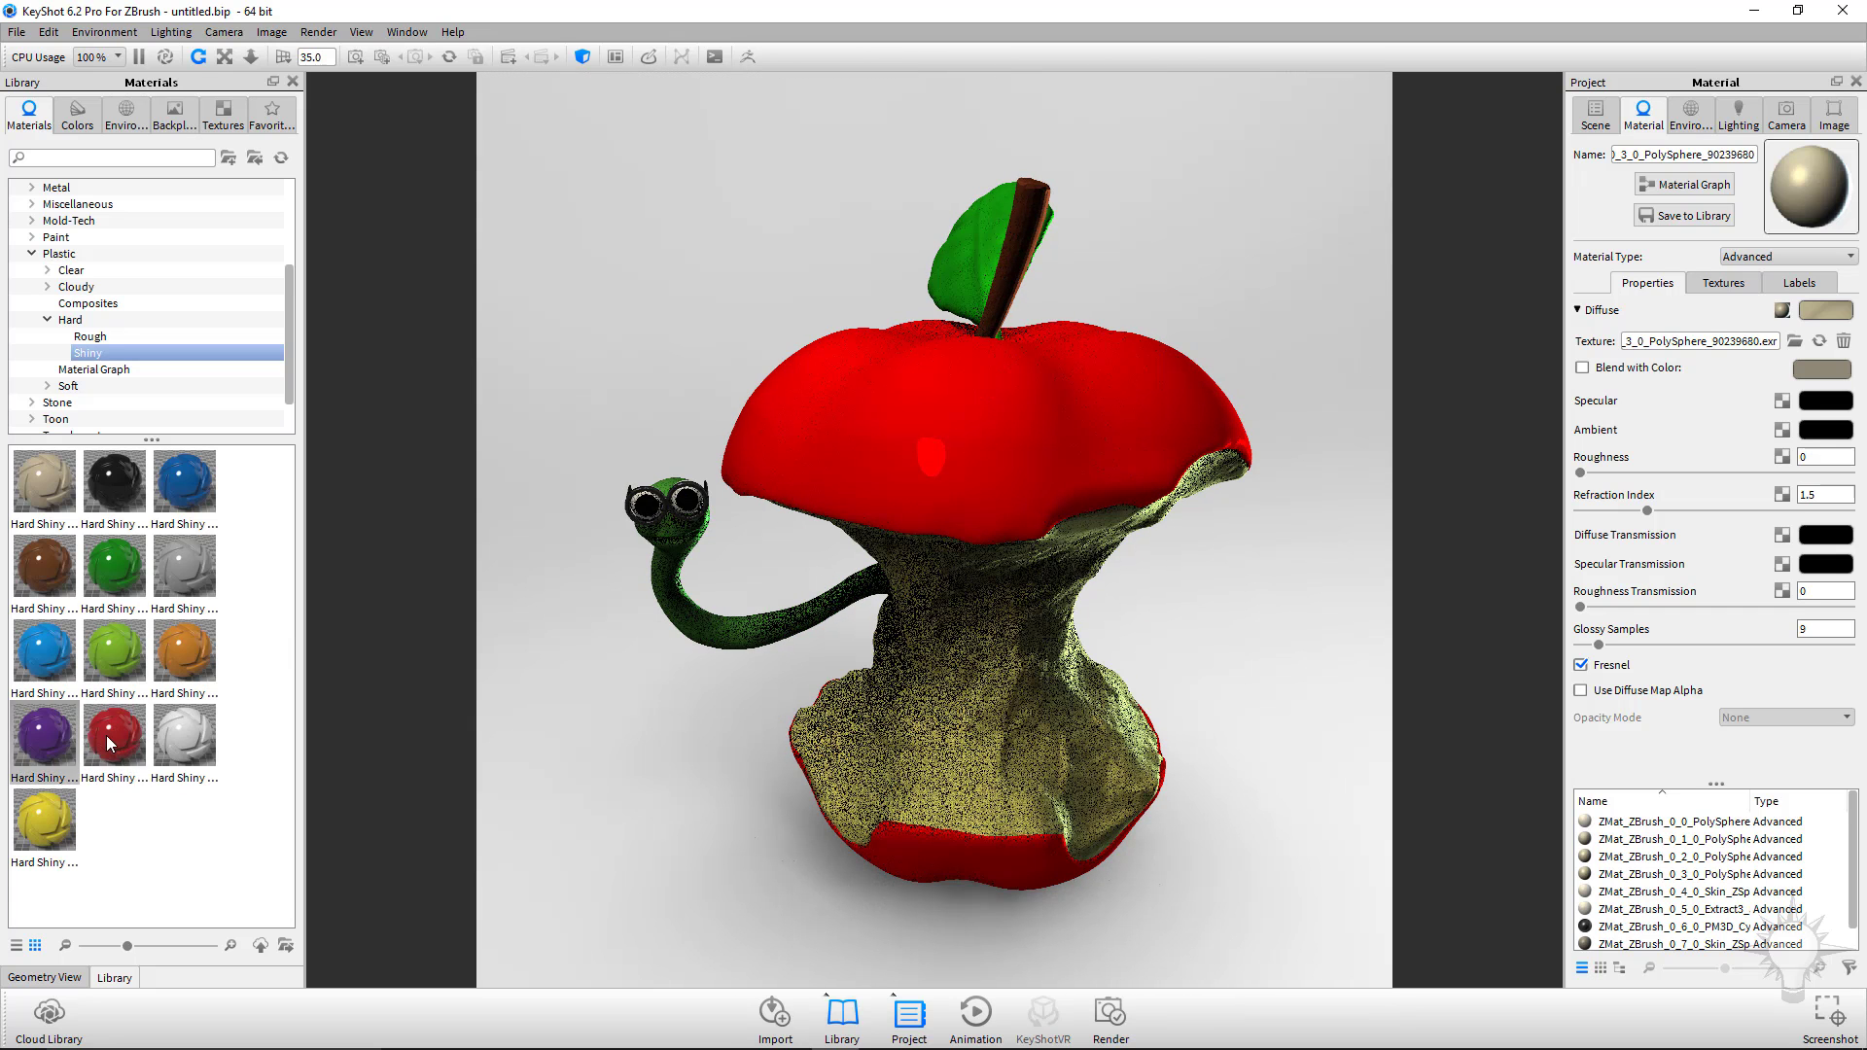
pyautogui.moveTo(110, 736); pyautogui.dragTo(867, 406)
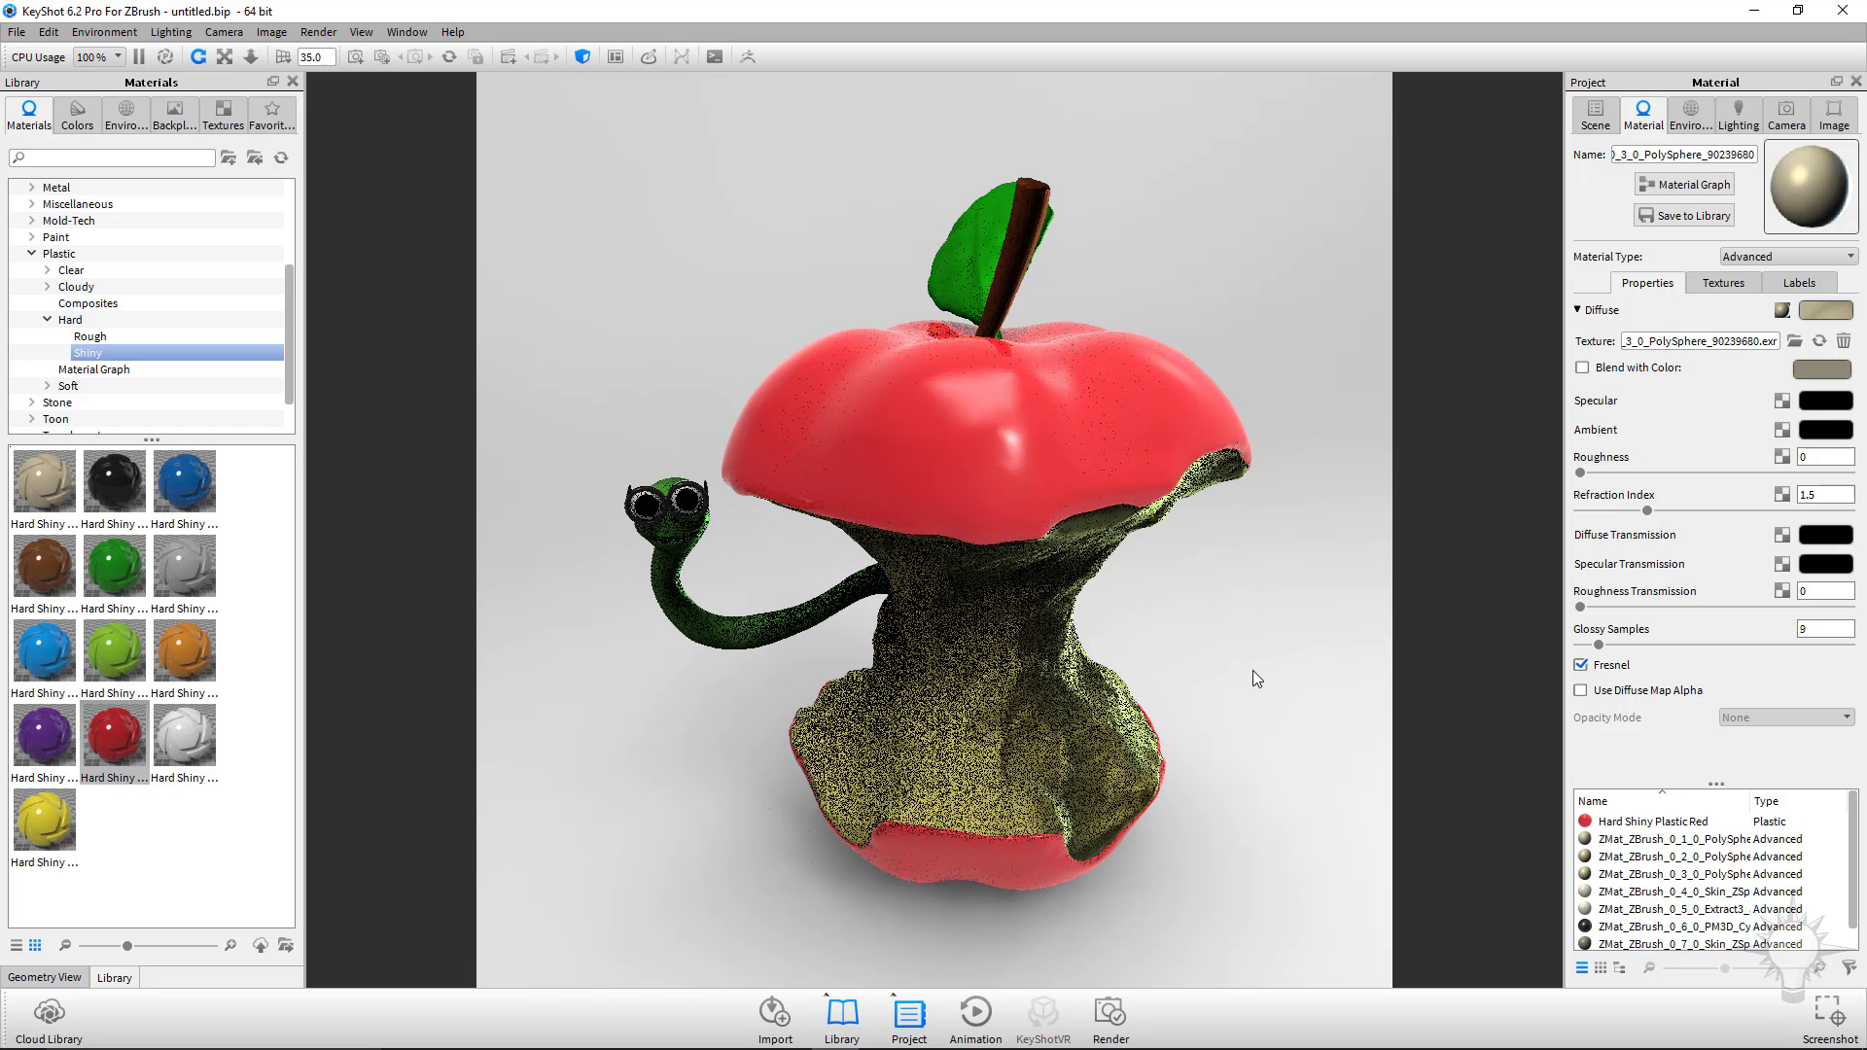
# Find the rough hard plastics in the material library and apply Hard Rough Plastic Orange to the apple's flesh.
pyautogui.click(97, 337)
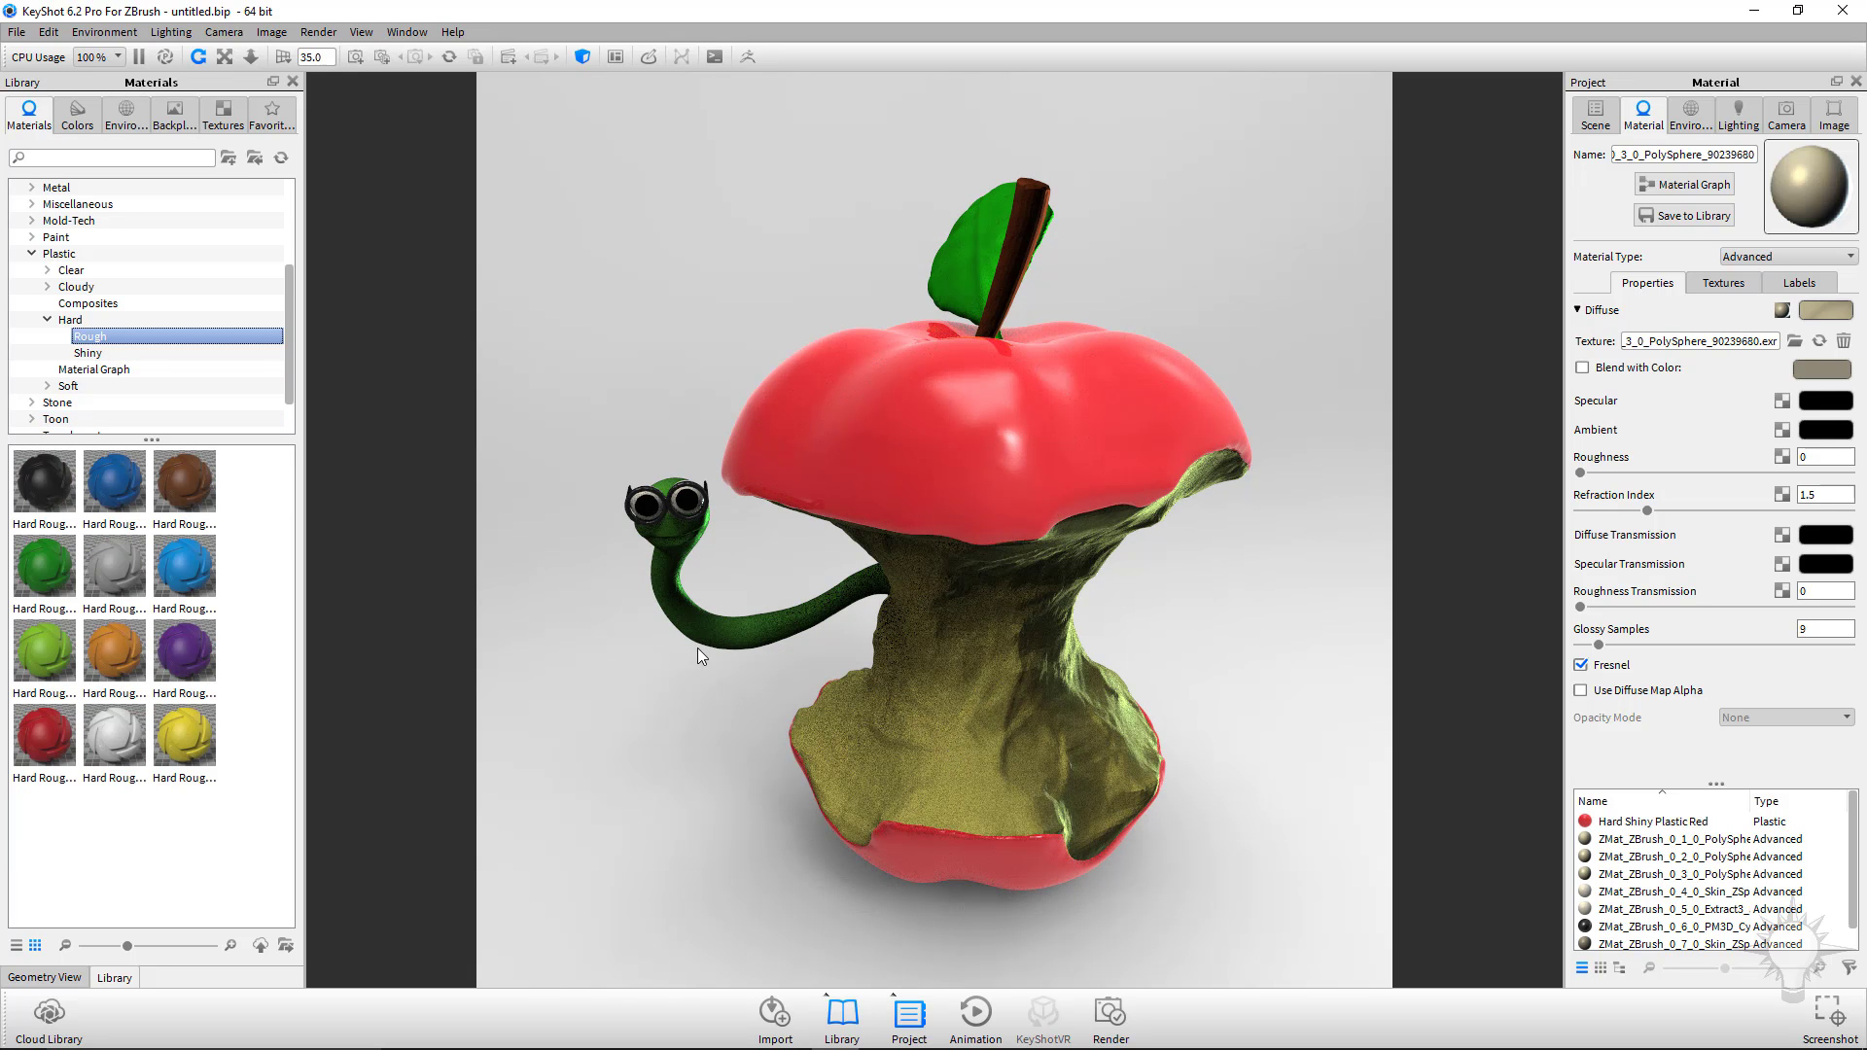
pyautogui.scroll(-1, 156, 369)
pyautogui.click(114, 385)
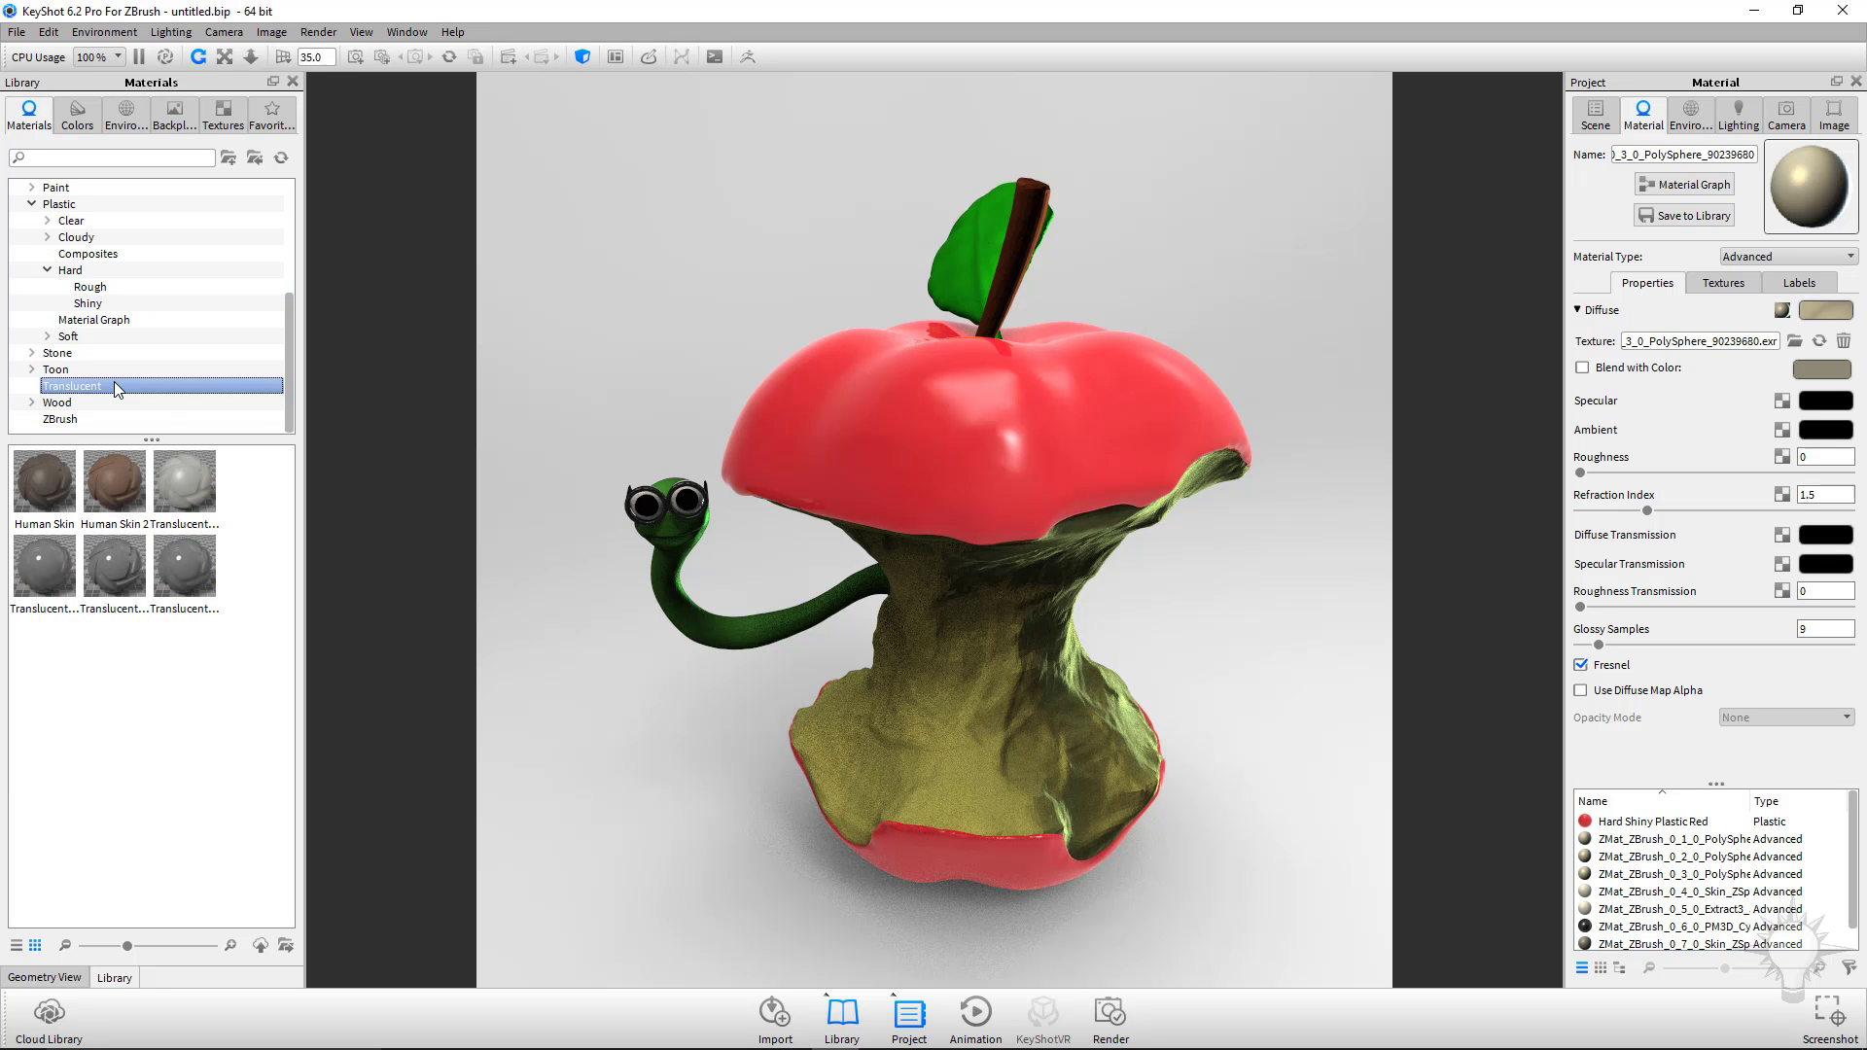
pyautogui.scroll(3, 102, 343)
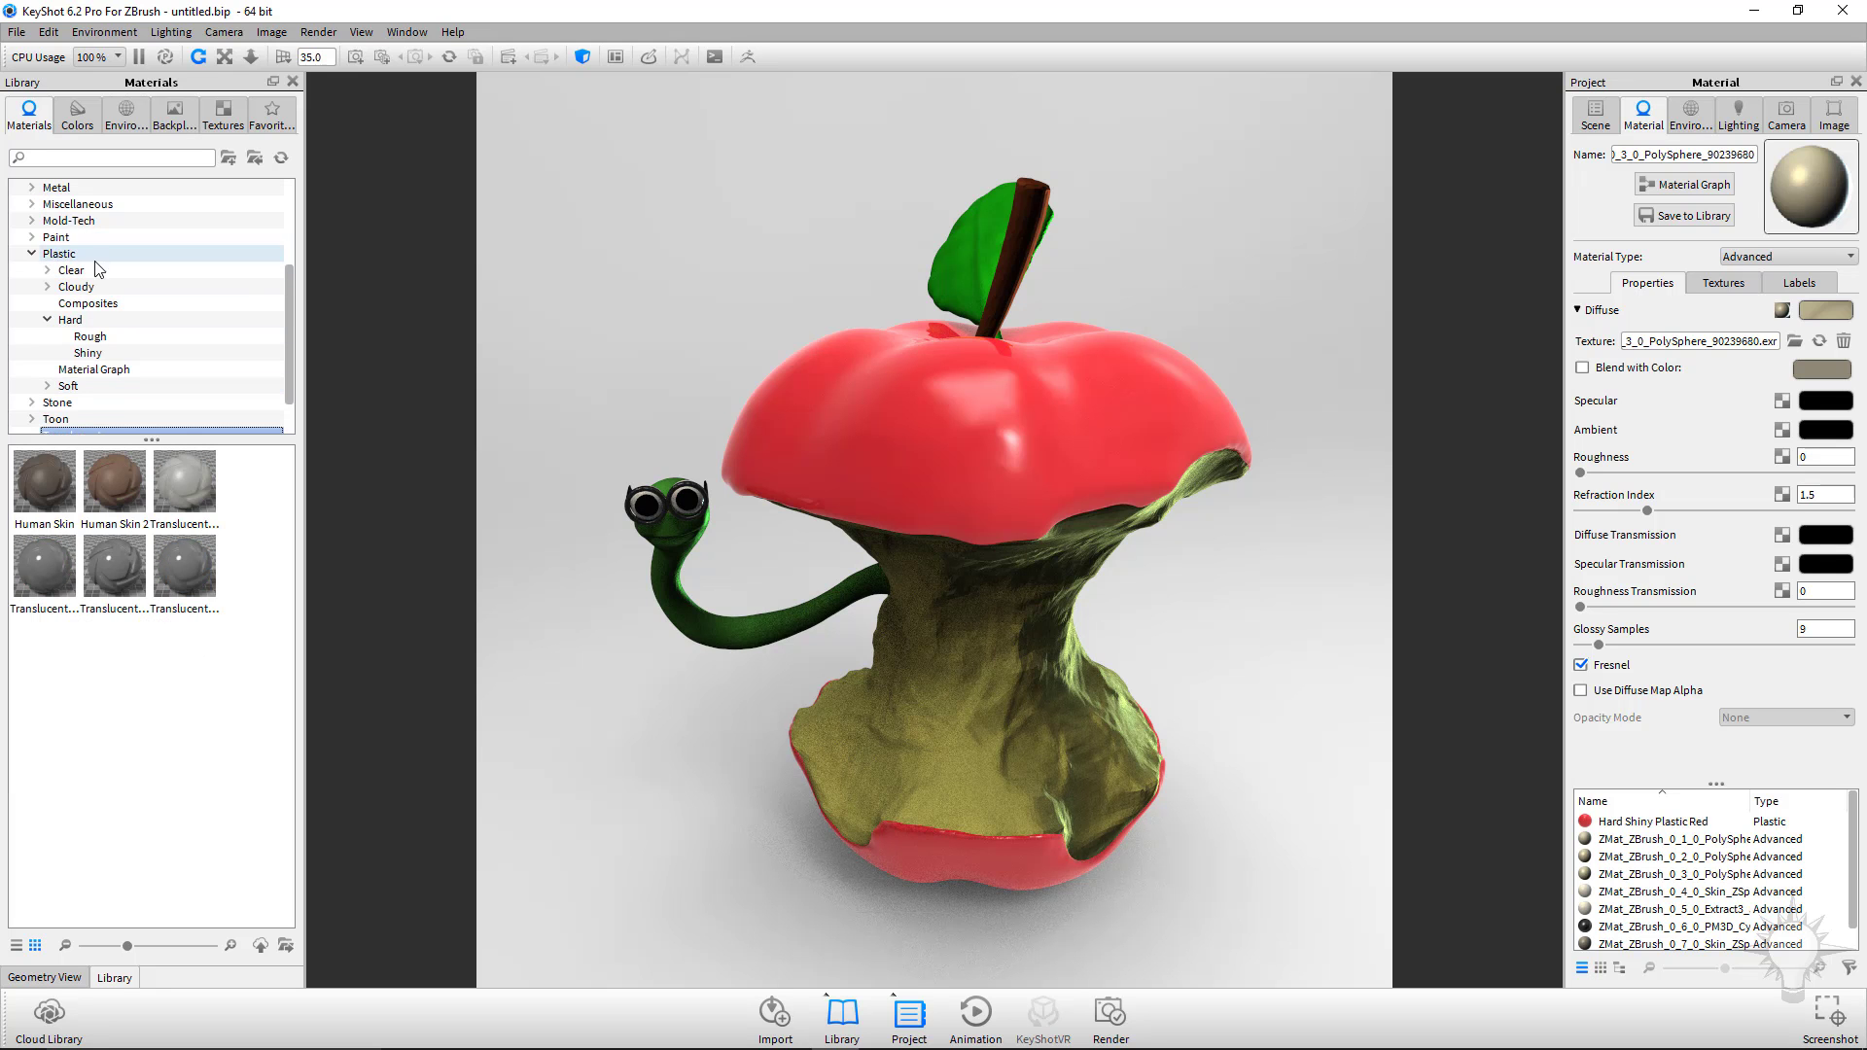
pyautogui.click(97, 337)
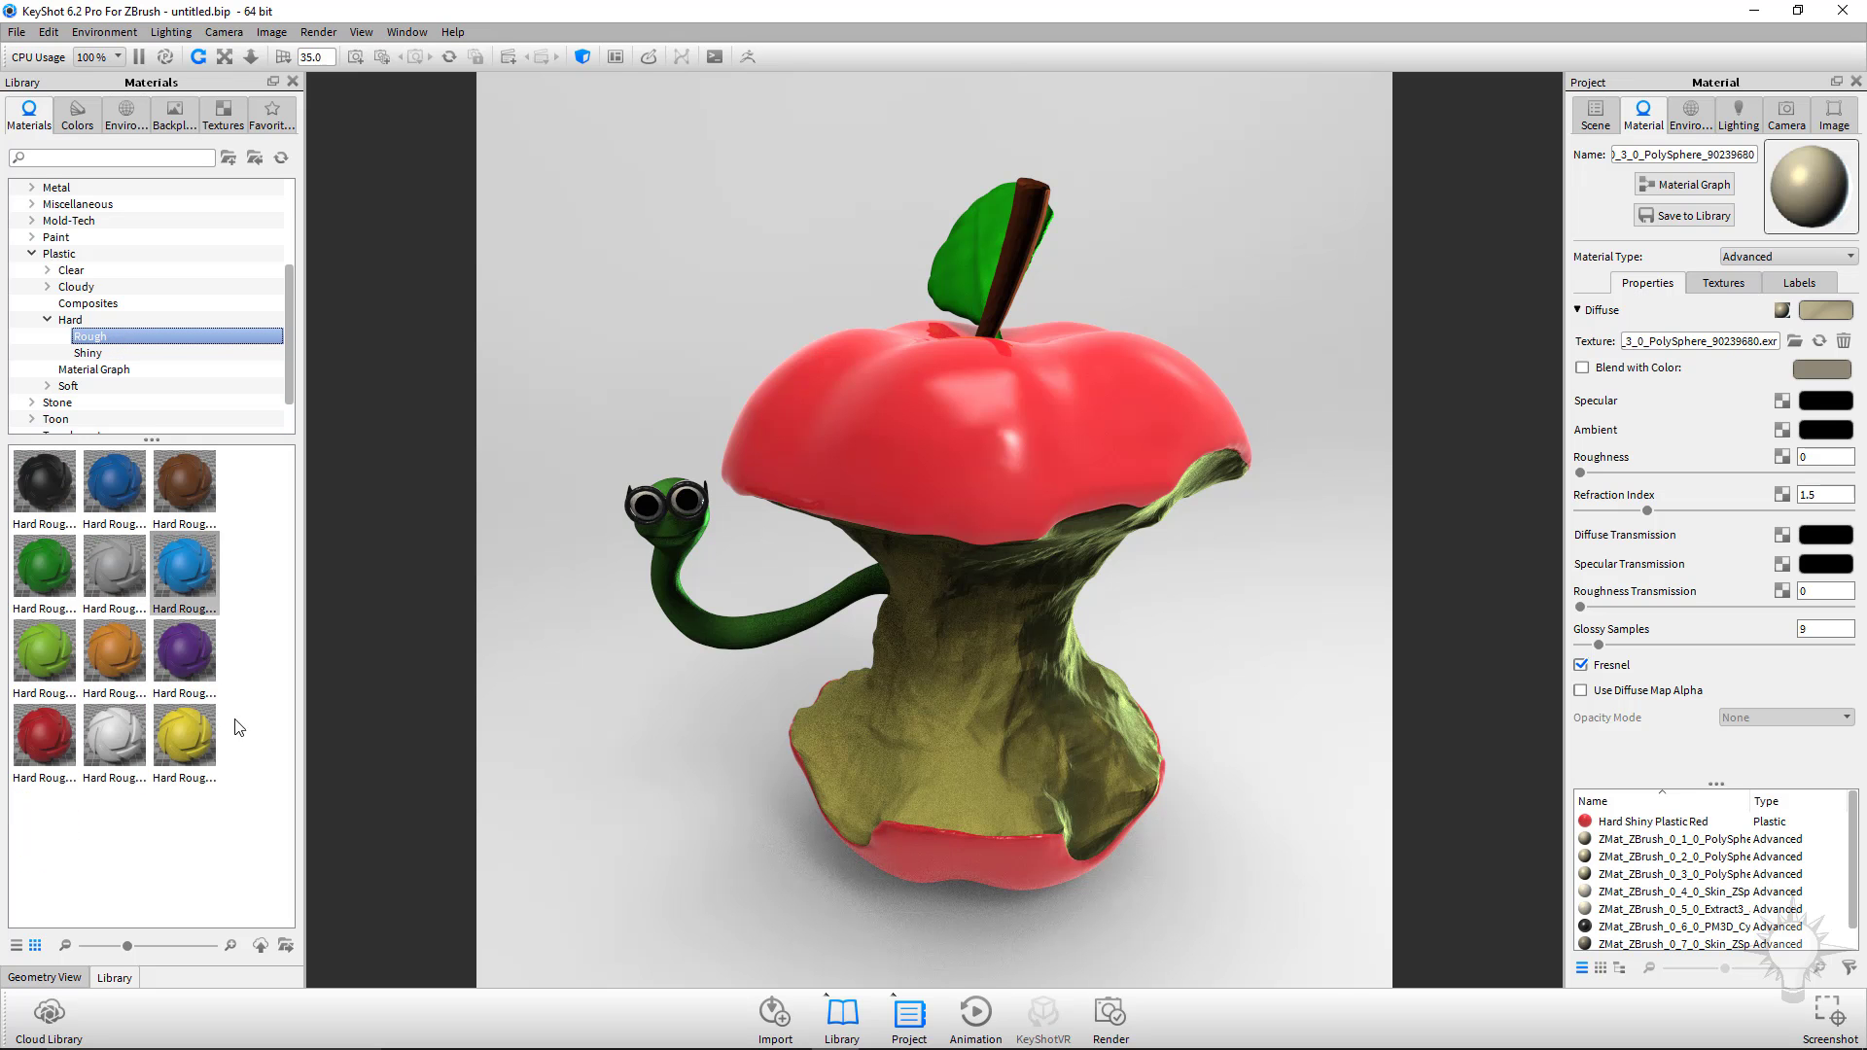
pyautogui.moveTo(116, 653); pyautogui.dragTo(1037, 696)
# Change the apple flesh's diffuse color to a paler tan with hue 33°, saturation 53% and value 85%.
pyautogui.doubleClick(1042, 683)
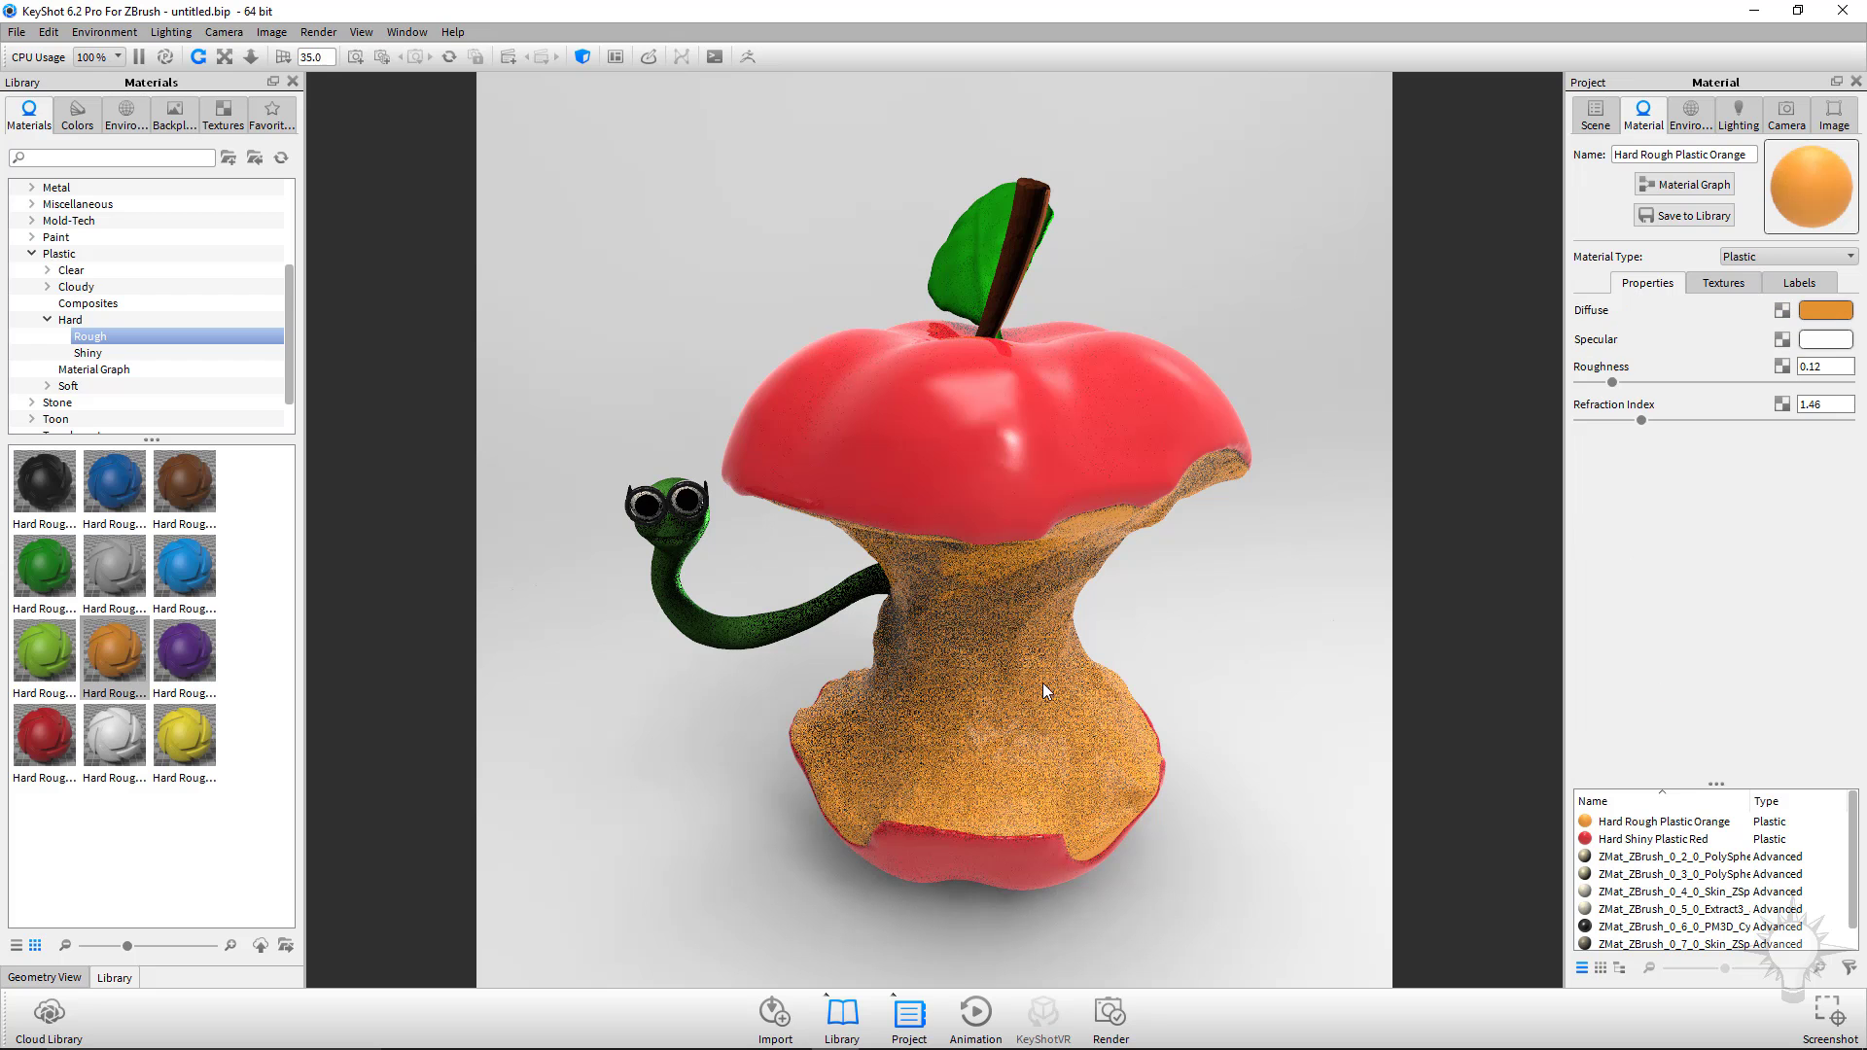
pyautogui.click(1826, 310)
pyautogui.moveTo(1768, 126)
pyautogui.mouseDown()
pyautogui.moveTo(1762, 182)
pyautogui.moveTo(1775, 149)
pyautogui.moveTo(1717, 121)
pyautogui.mouseUp()
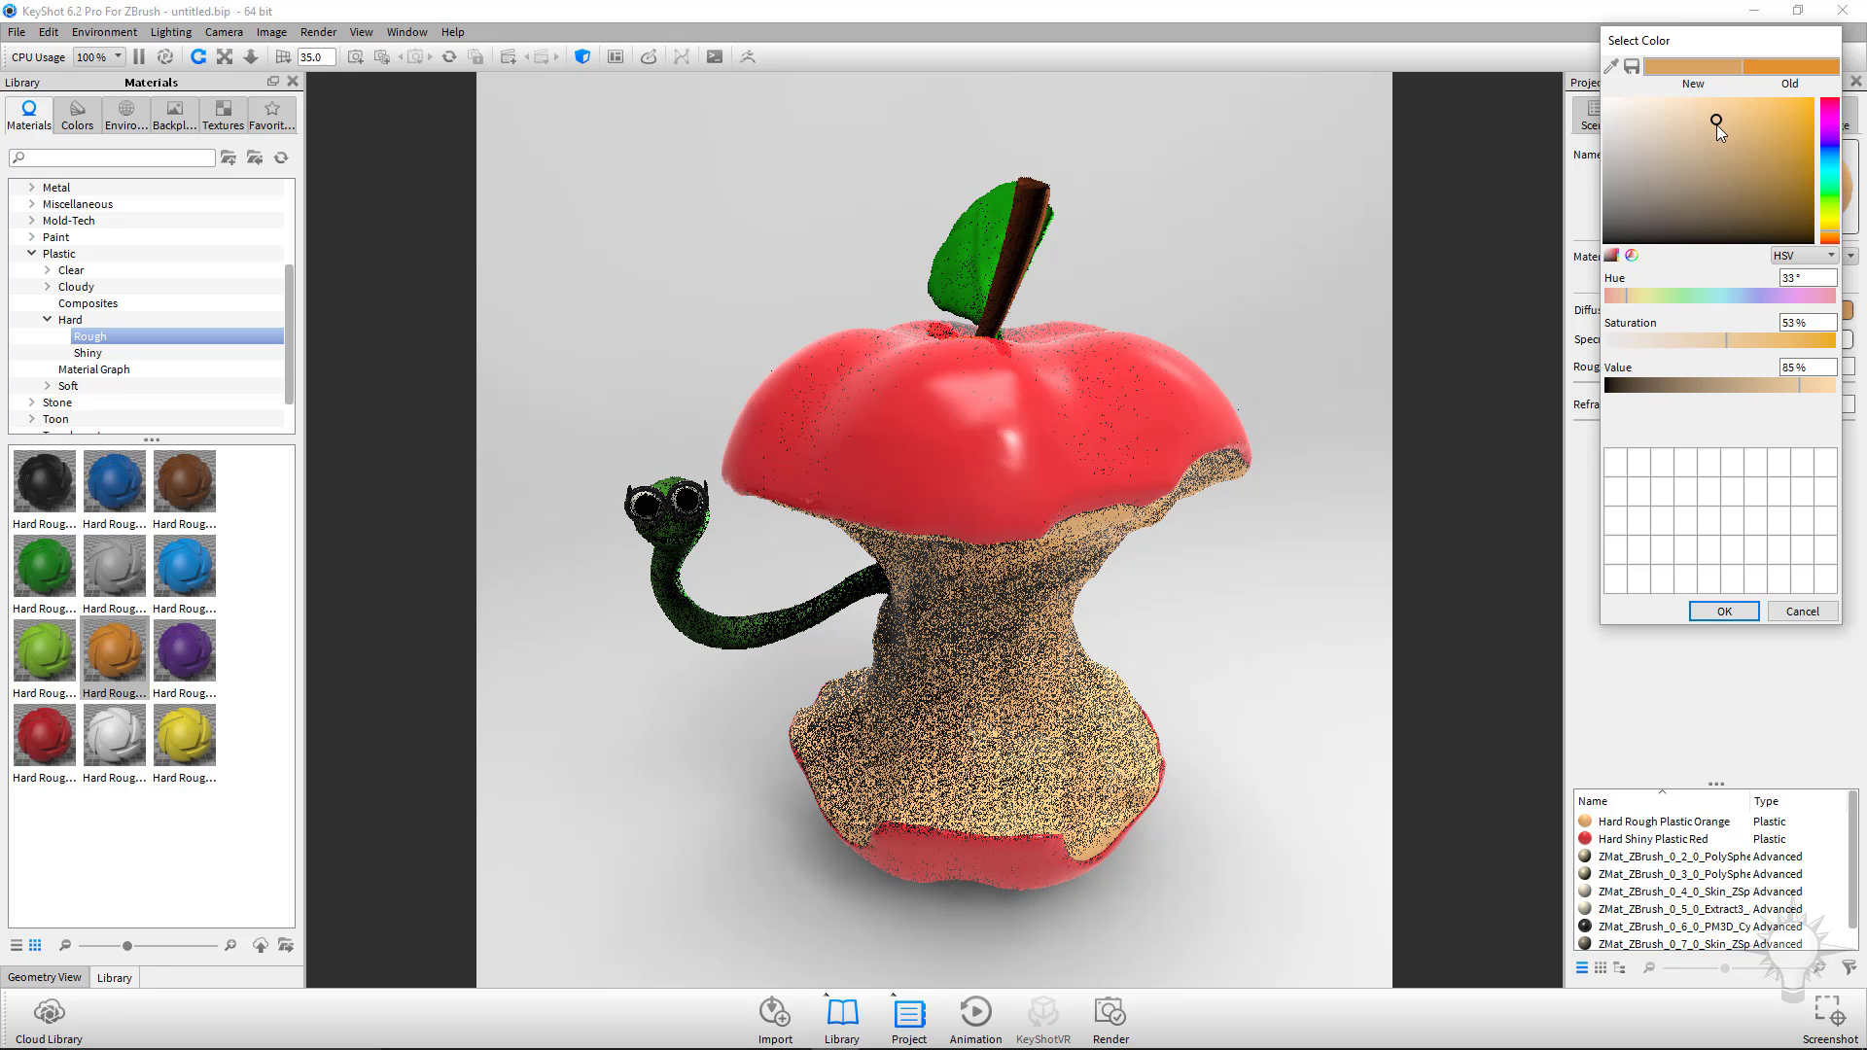
pyautogui.click(1713, 611)
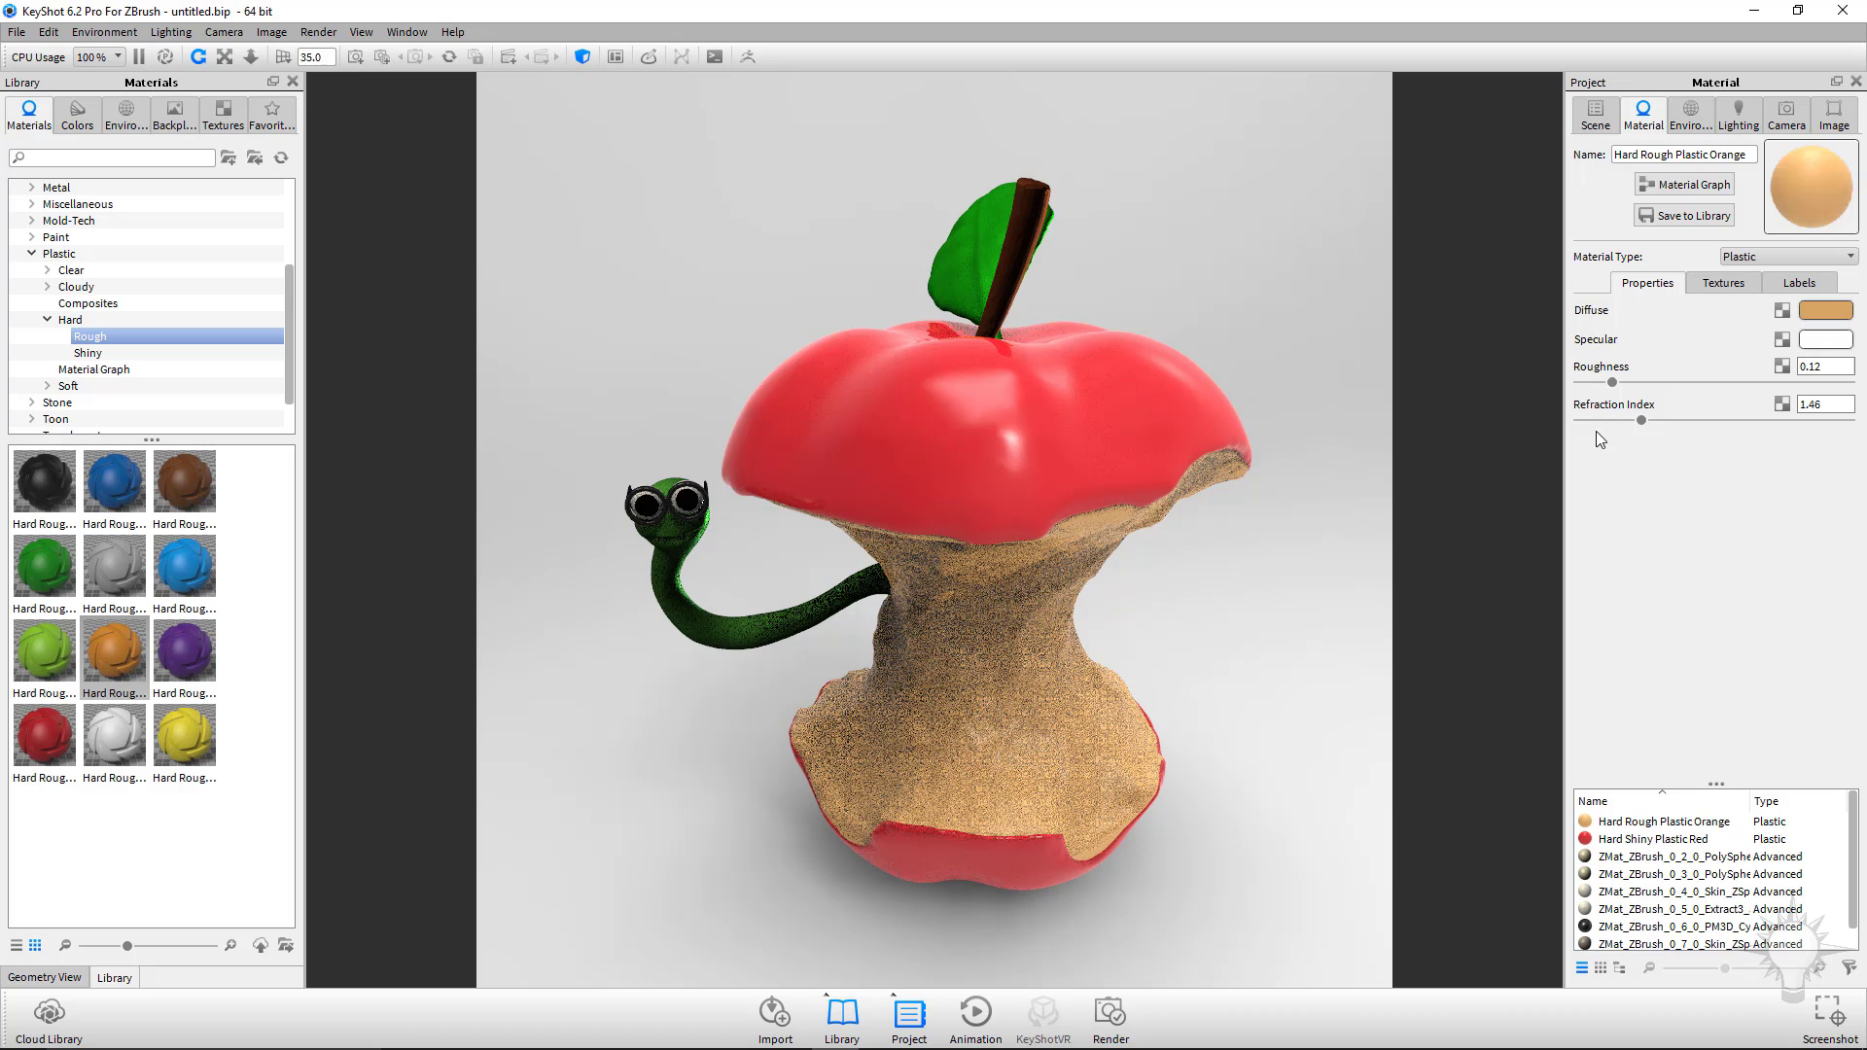
# Open the apple skin's red plastic material and check its roughness setting.
pyautogui.doubleClick(1119, 391)
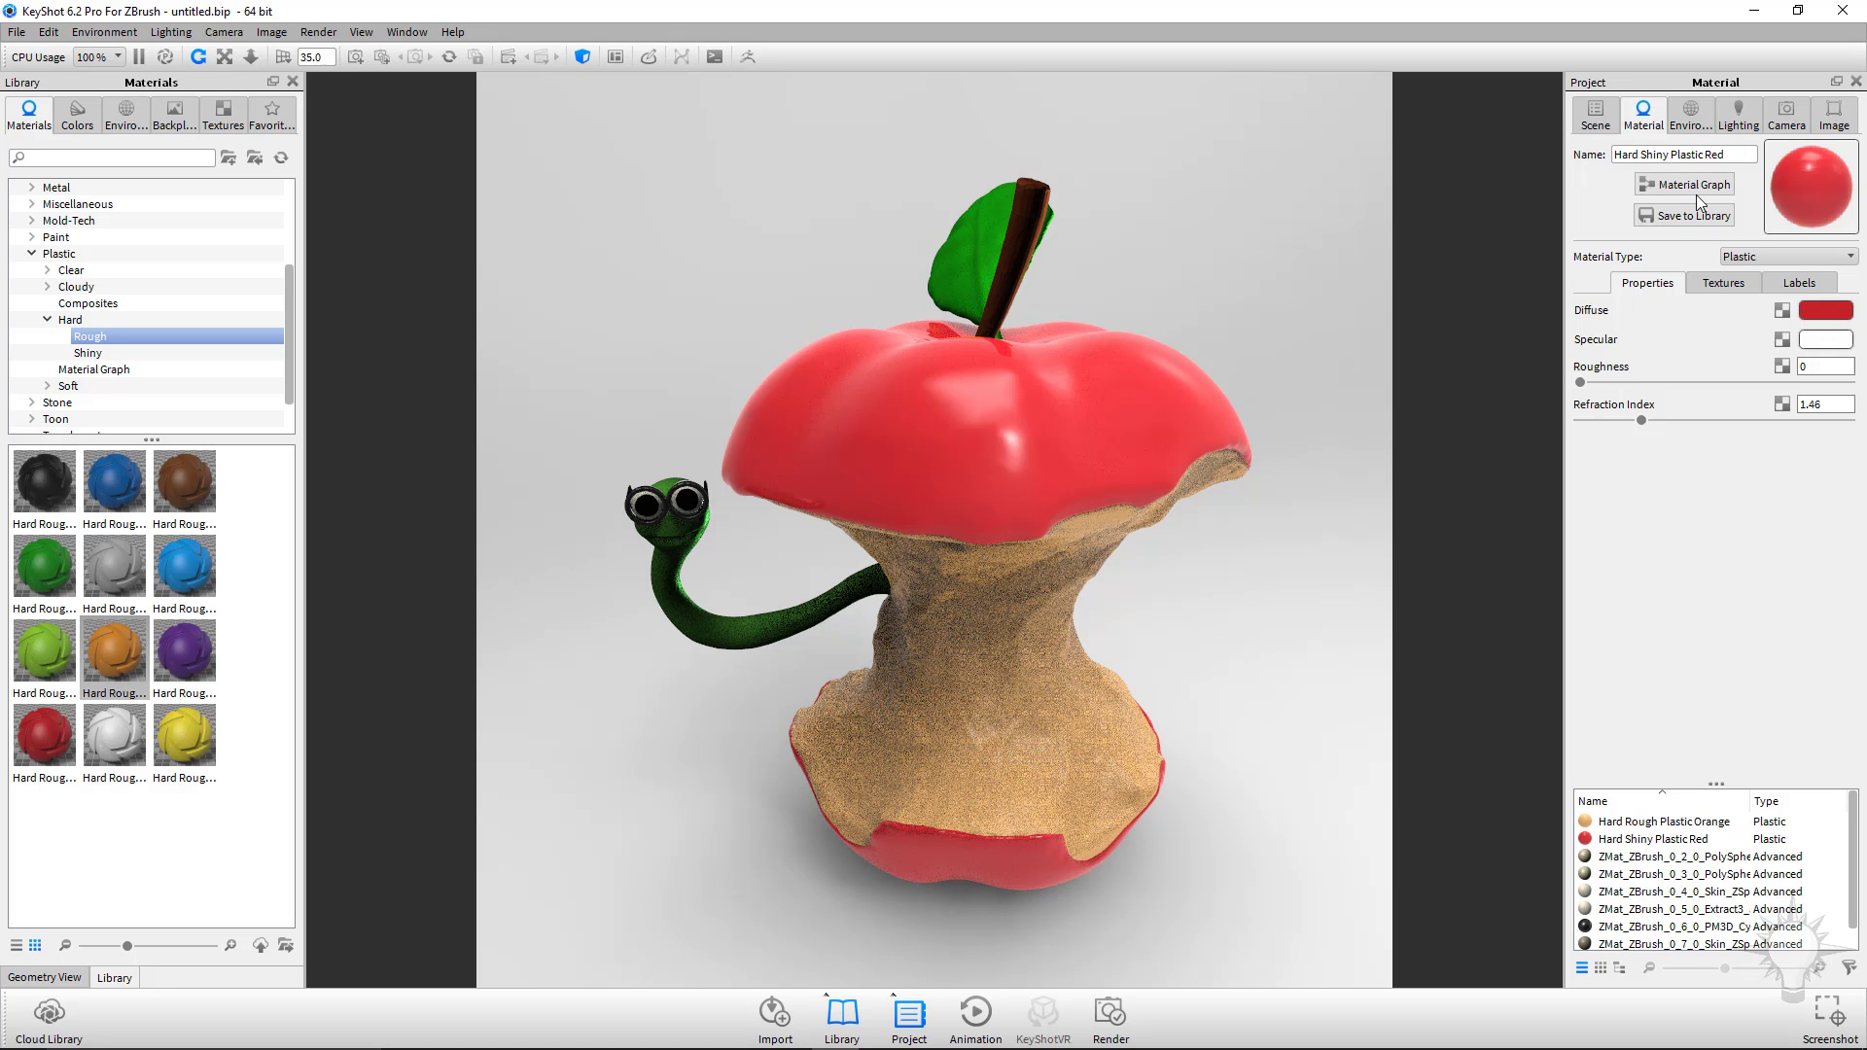
pyautogui.moveTo(1582, 383); pyautogui.dragTo(1525, 401)
# Browse the Studio environments in the library and light the scene with the ZBrush environment pixologic_backstreet_caen.
pyautogui.click(134, 121)
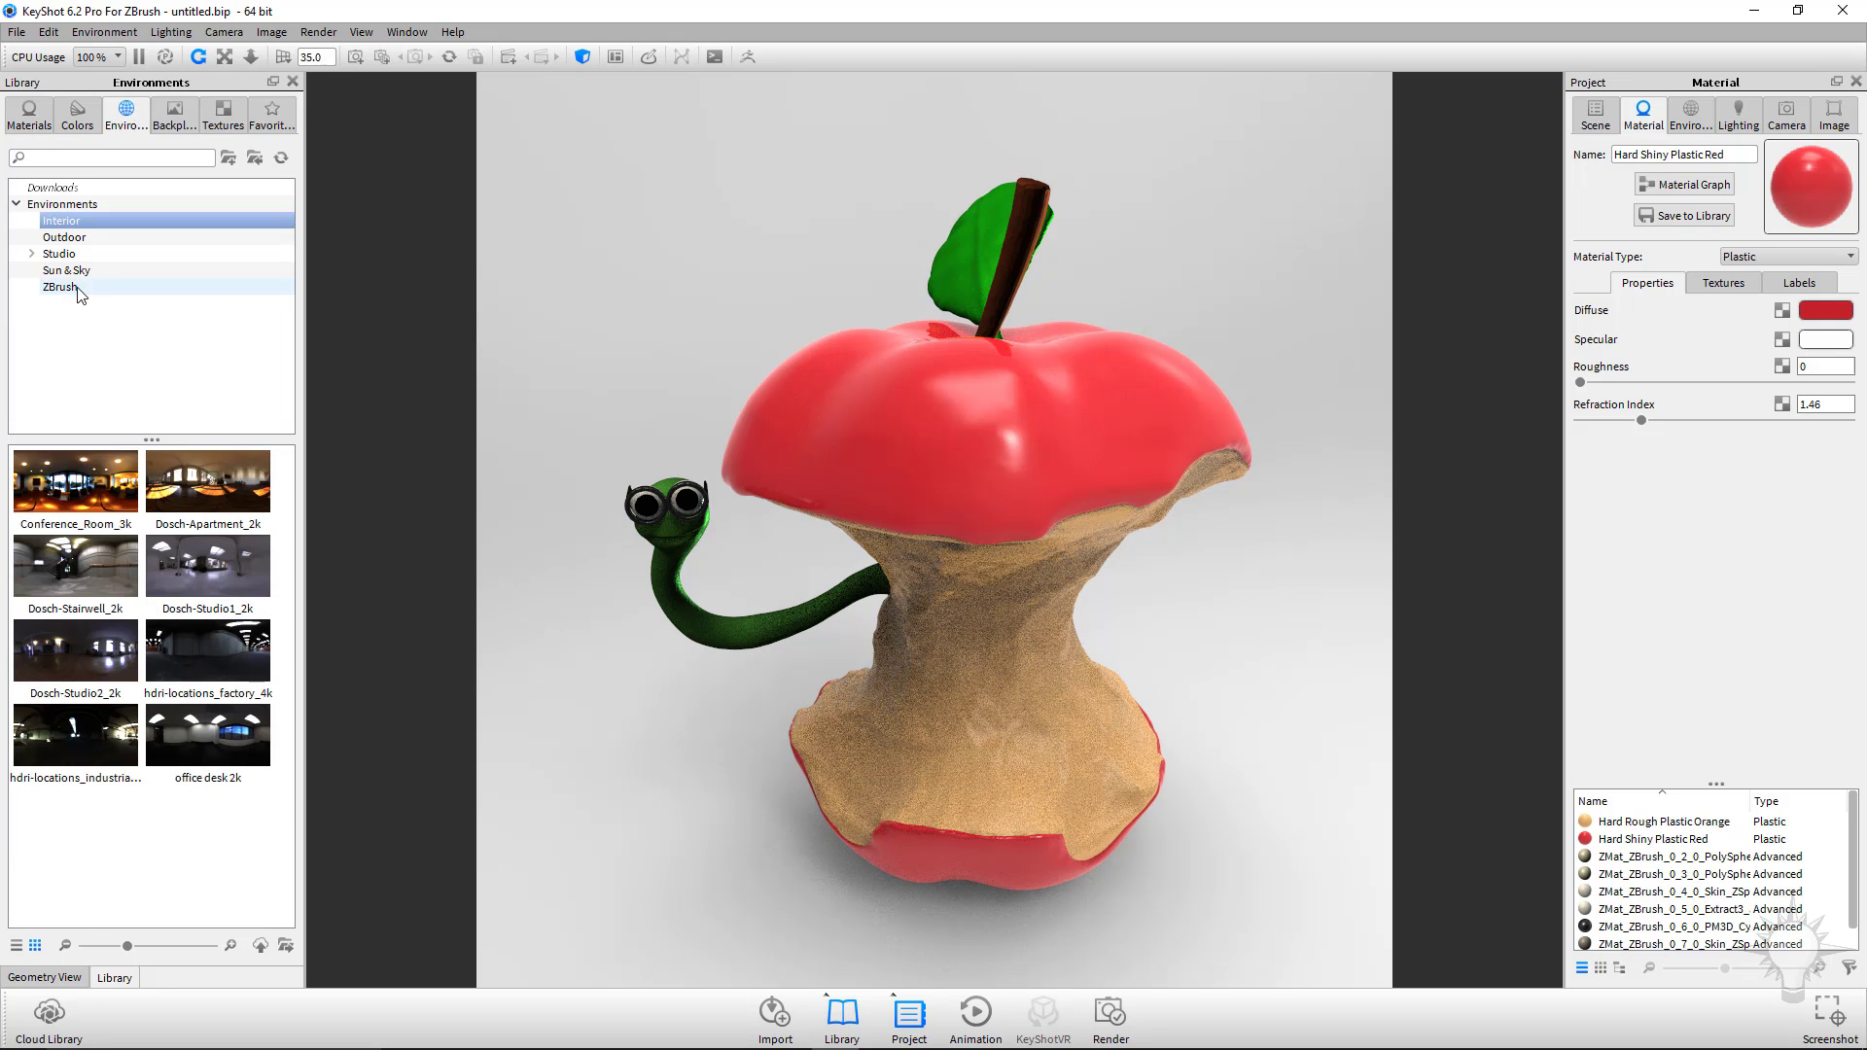
pyautogui.click(64, 252)
pyautogui.scroll(-10, 150, 537)
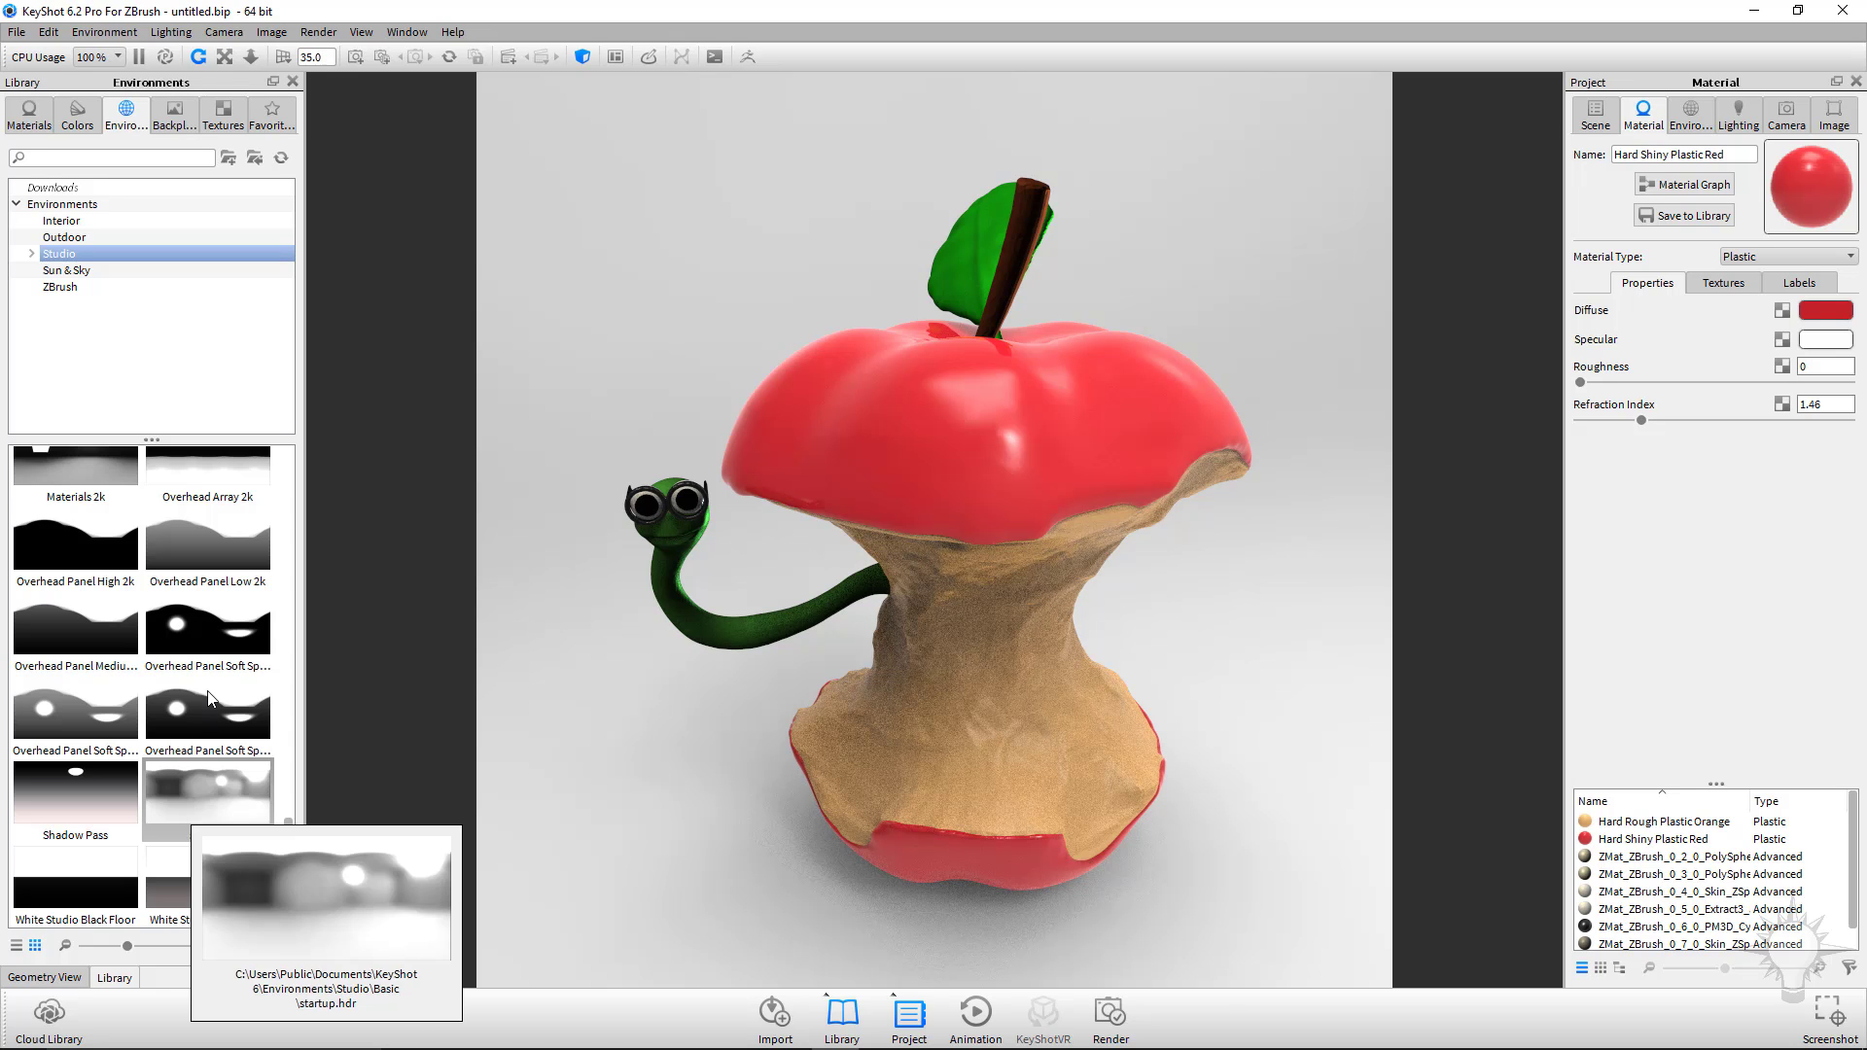
pyautogui.scroll(10, 190, 805)
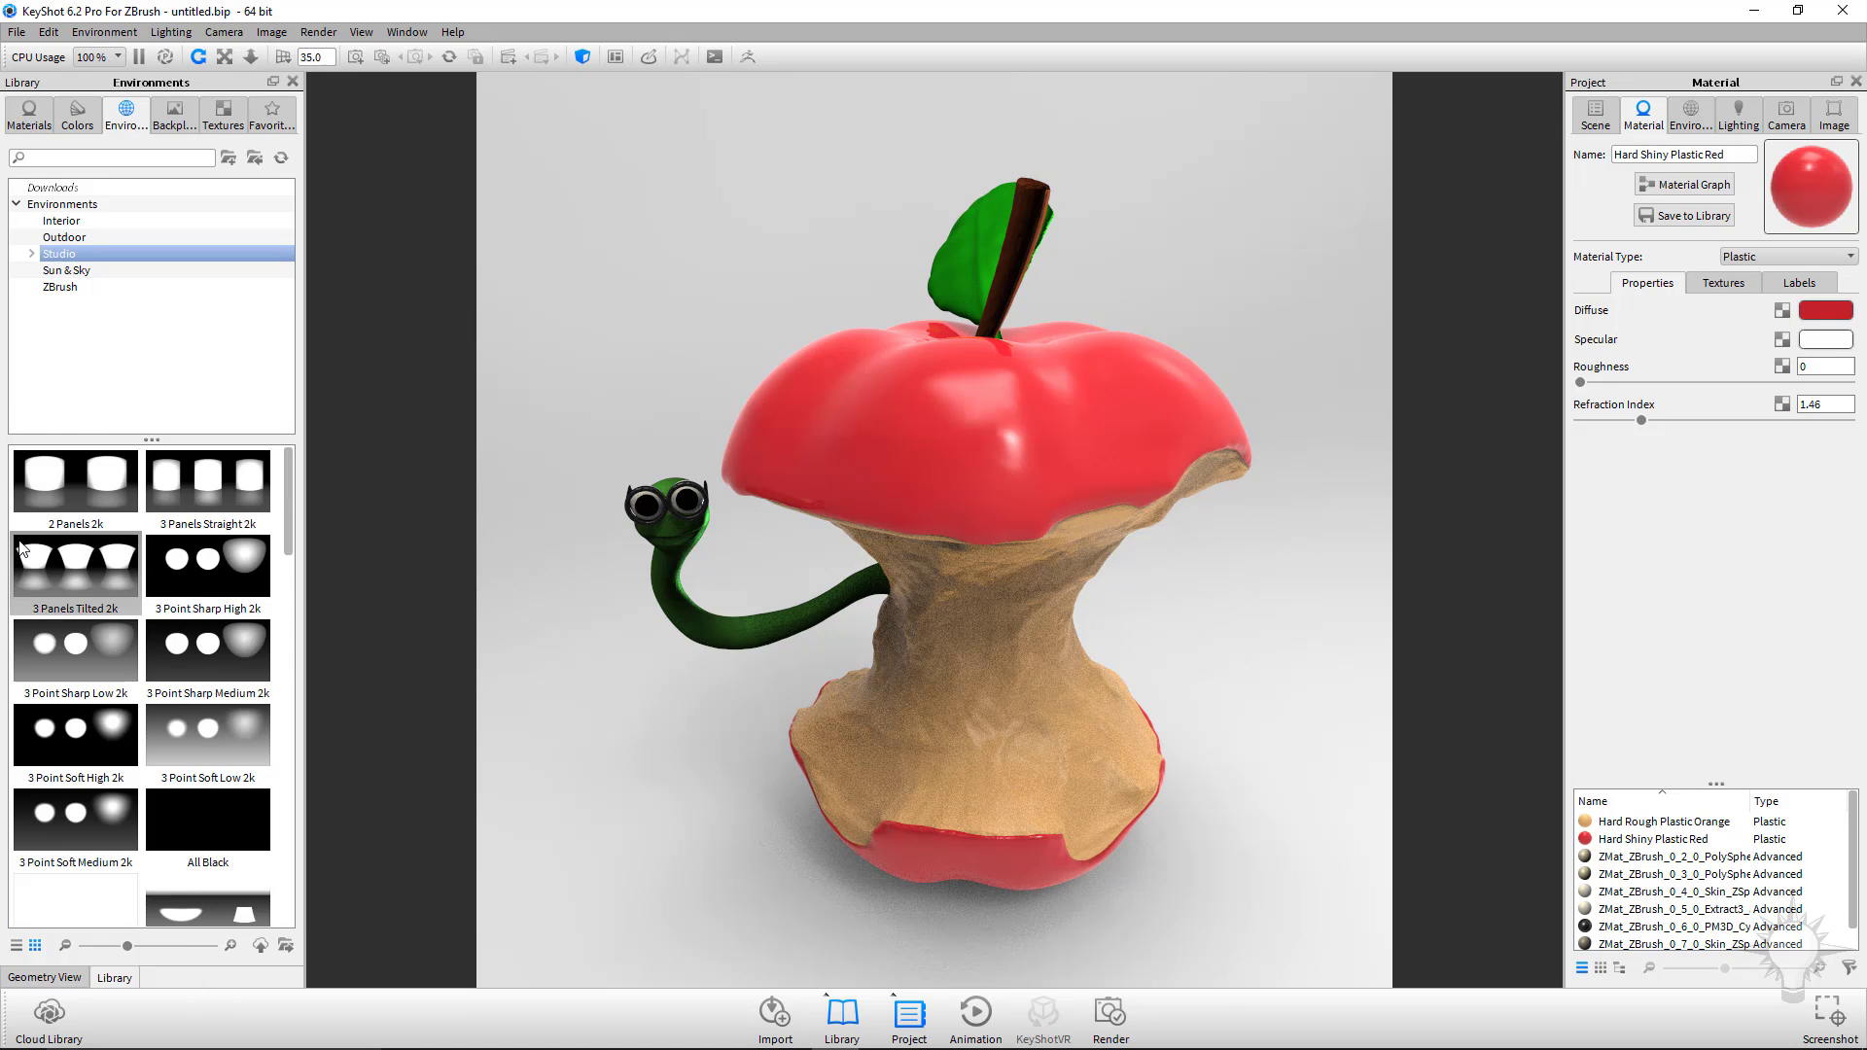
pyautogui.click(64, 287)
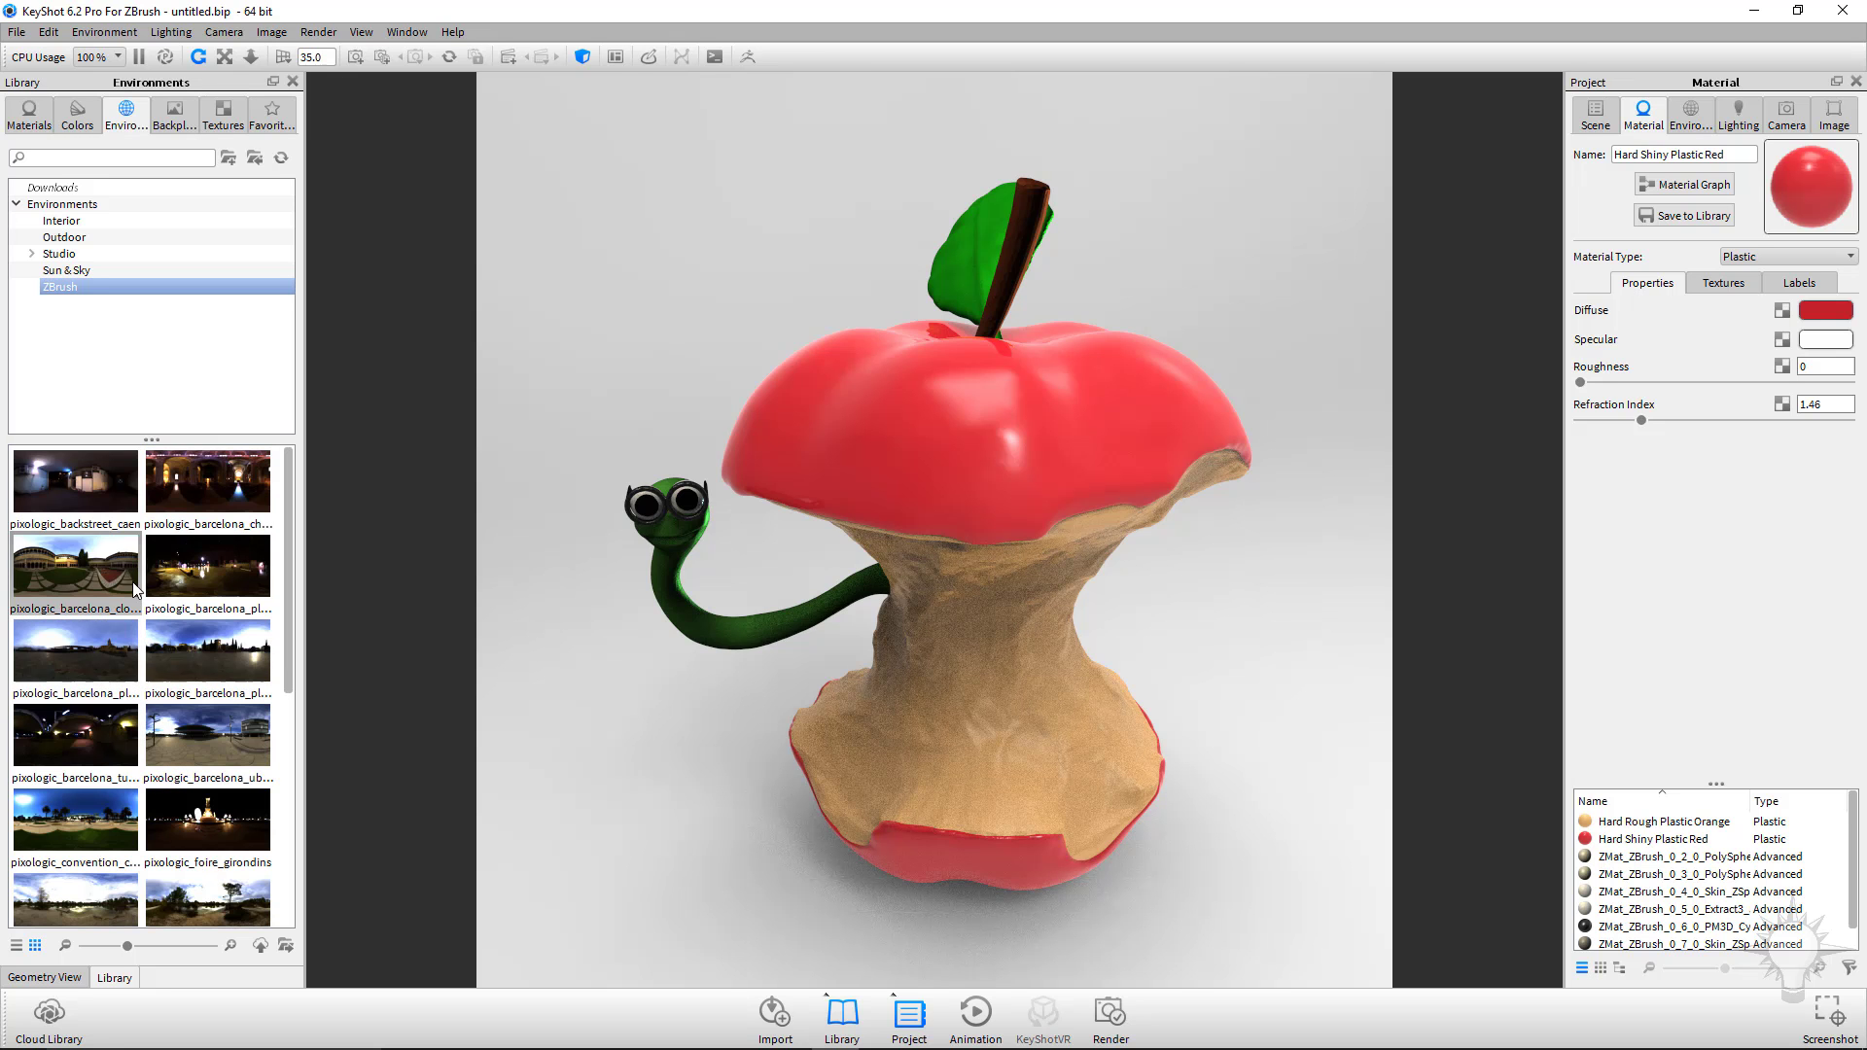
pyautogui.doubleClick(97, 481)
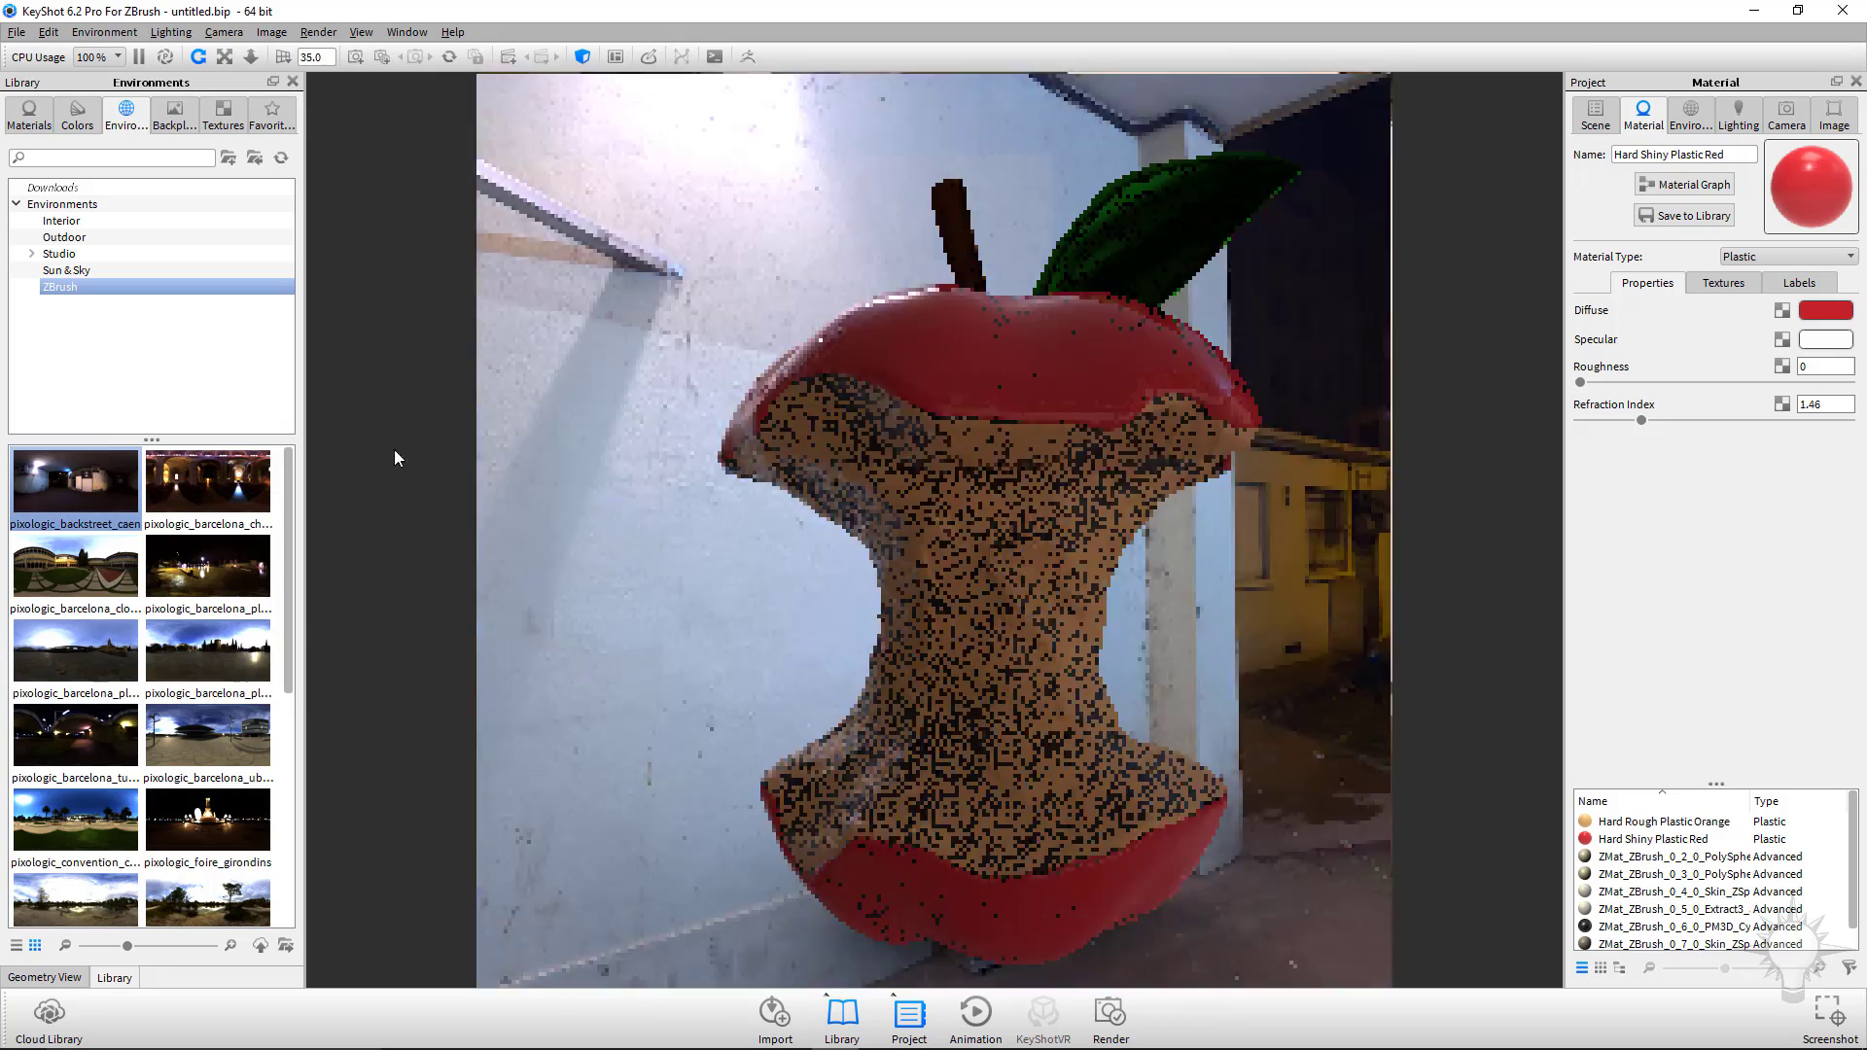
pyautogui.moveTo(394, 449); pyautogui.dragTo(819, 599)
pyautogui.moveTo(1010, 542); pyautogui.dragTo(502, 479)
# Apply the Conference_Room_3k interior environment to the scene and rotate it around the apple core.
pyautogui.click(76, 256)
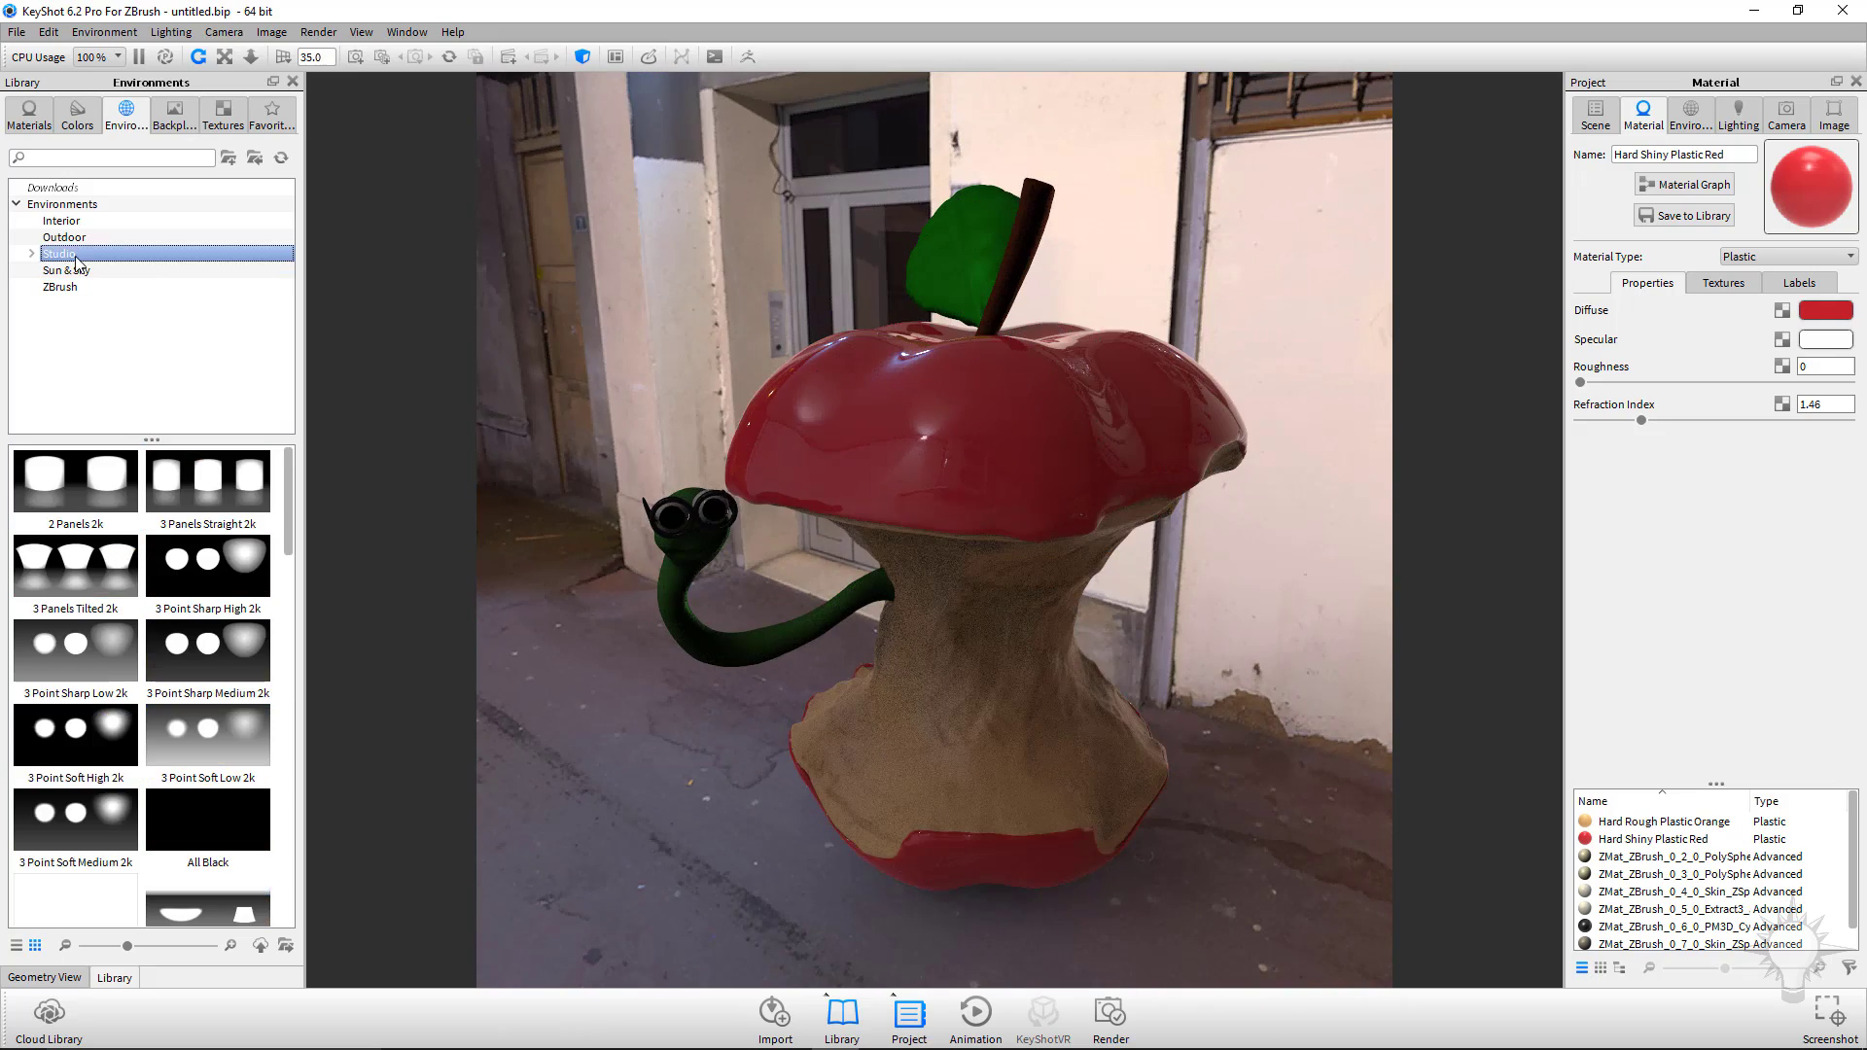
pyautogui.click(68, 237)
pyautogui.click(68, 221)
pyautogui.moveTo(1122, 657); pyautogui.dragTo(353, 516)
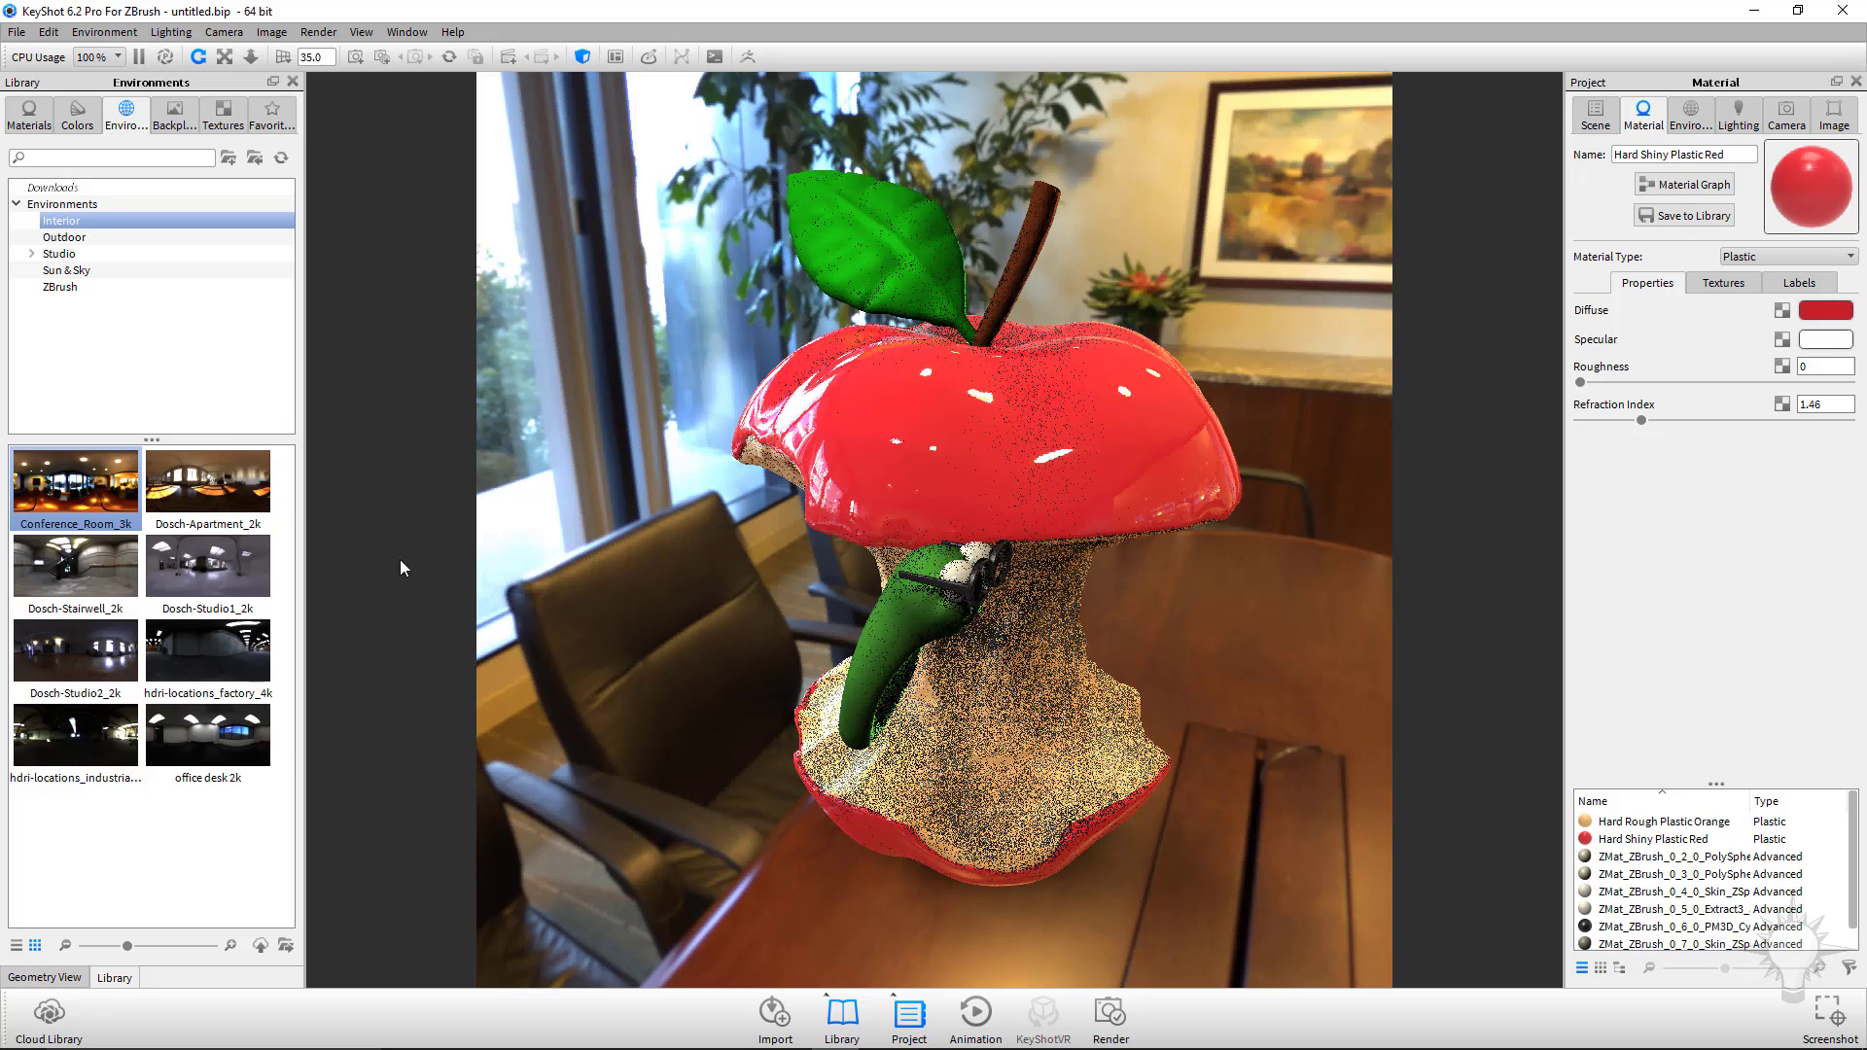
pyautogui.moveTo(1232, 681); pyautogui.dragTo(1133, 606)
pyautogui.moveTo(76, 491); pyautogui.dragTo(768, 583)
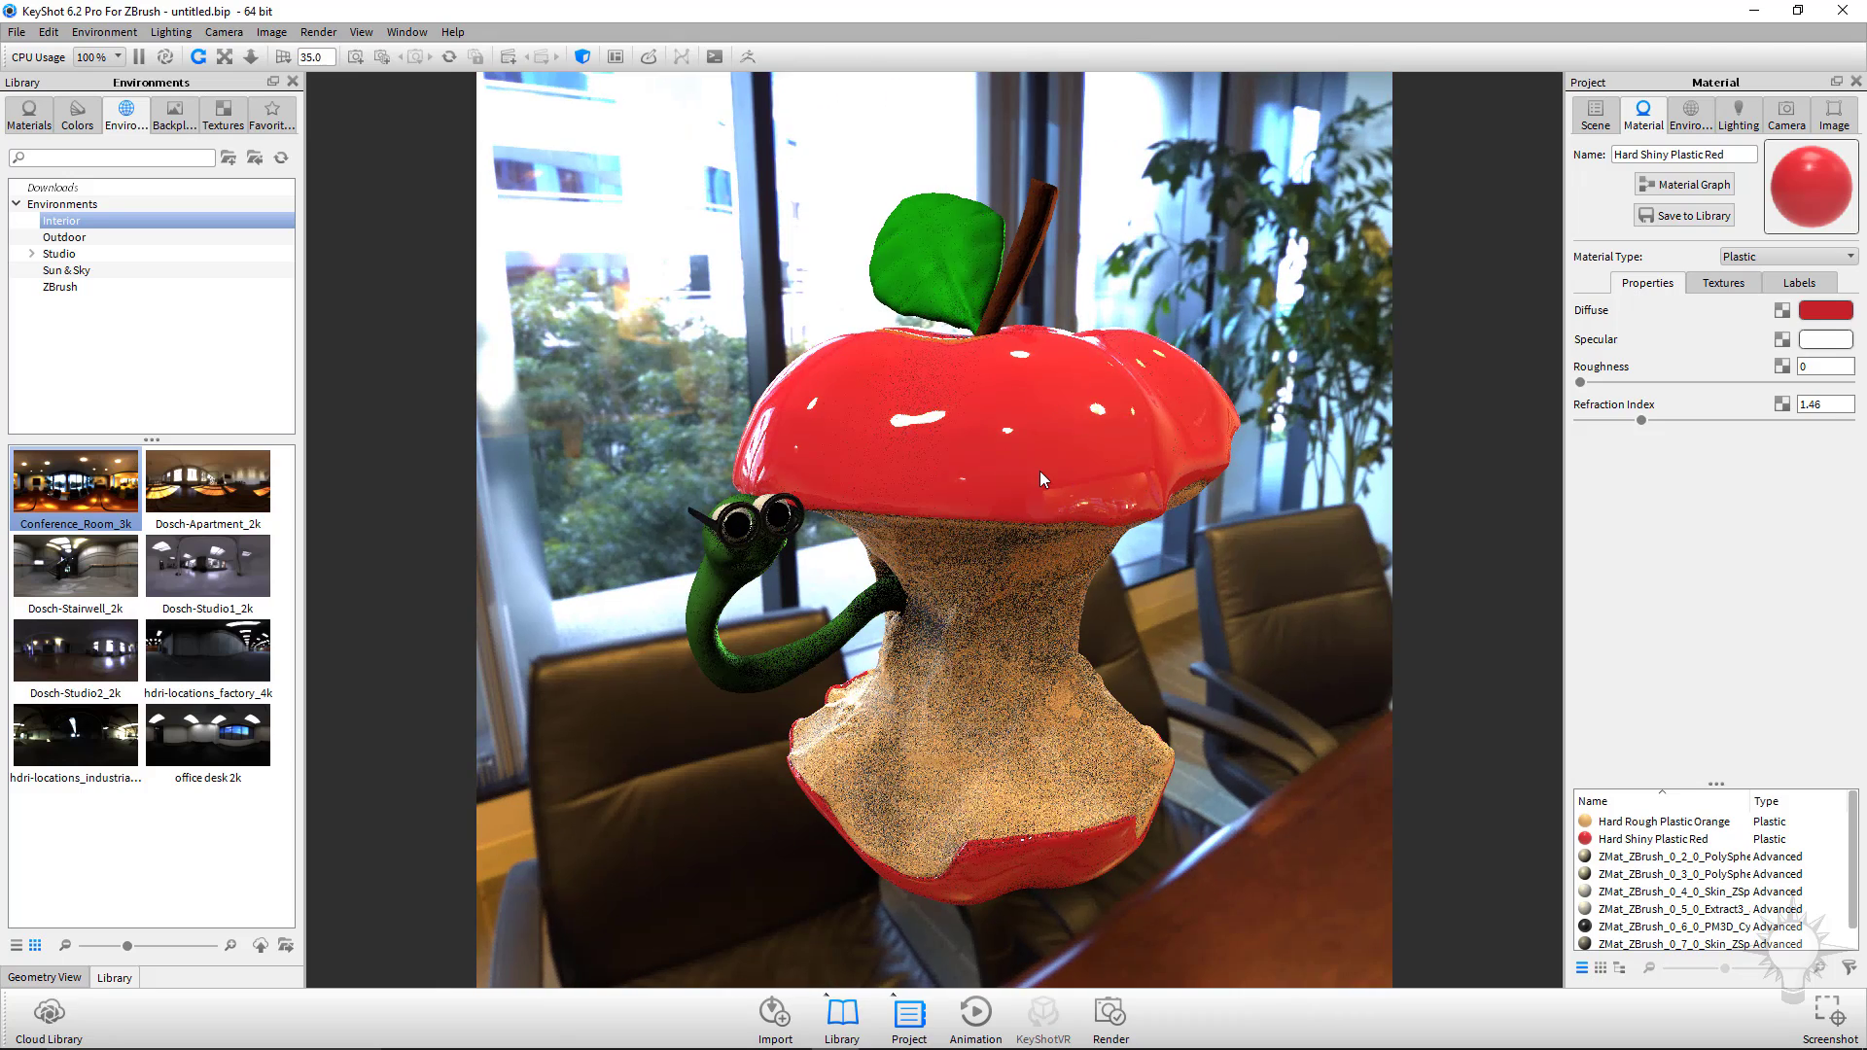
pyautogui.moveTo(1041, 471); pyautogui.dragTo(1122, 478)
pyautogui.keyDown('ctrl'); pyautogui.moveTo(1281, 488); pyautogui.dragTo(1445, 516); pyautogui.keyUp('ctrl')
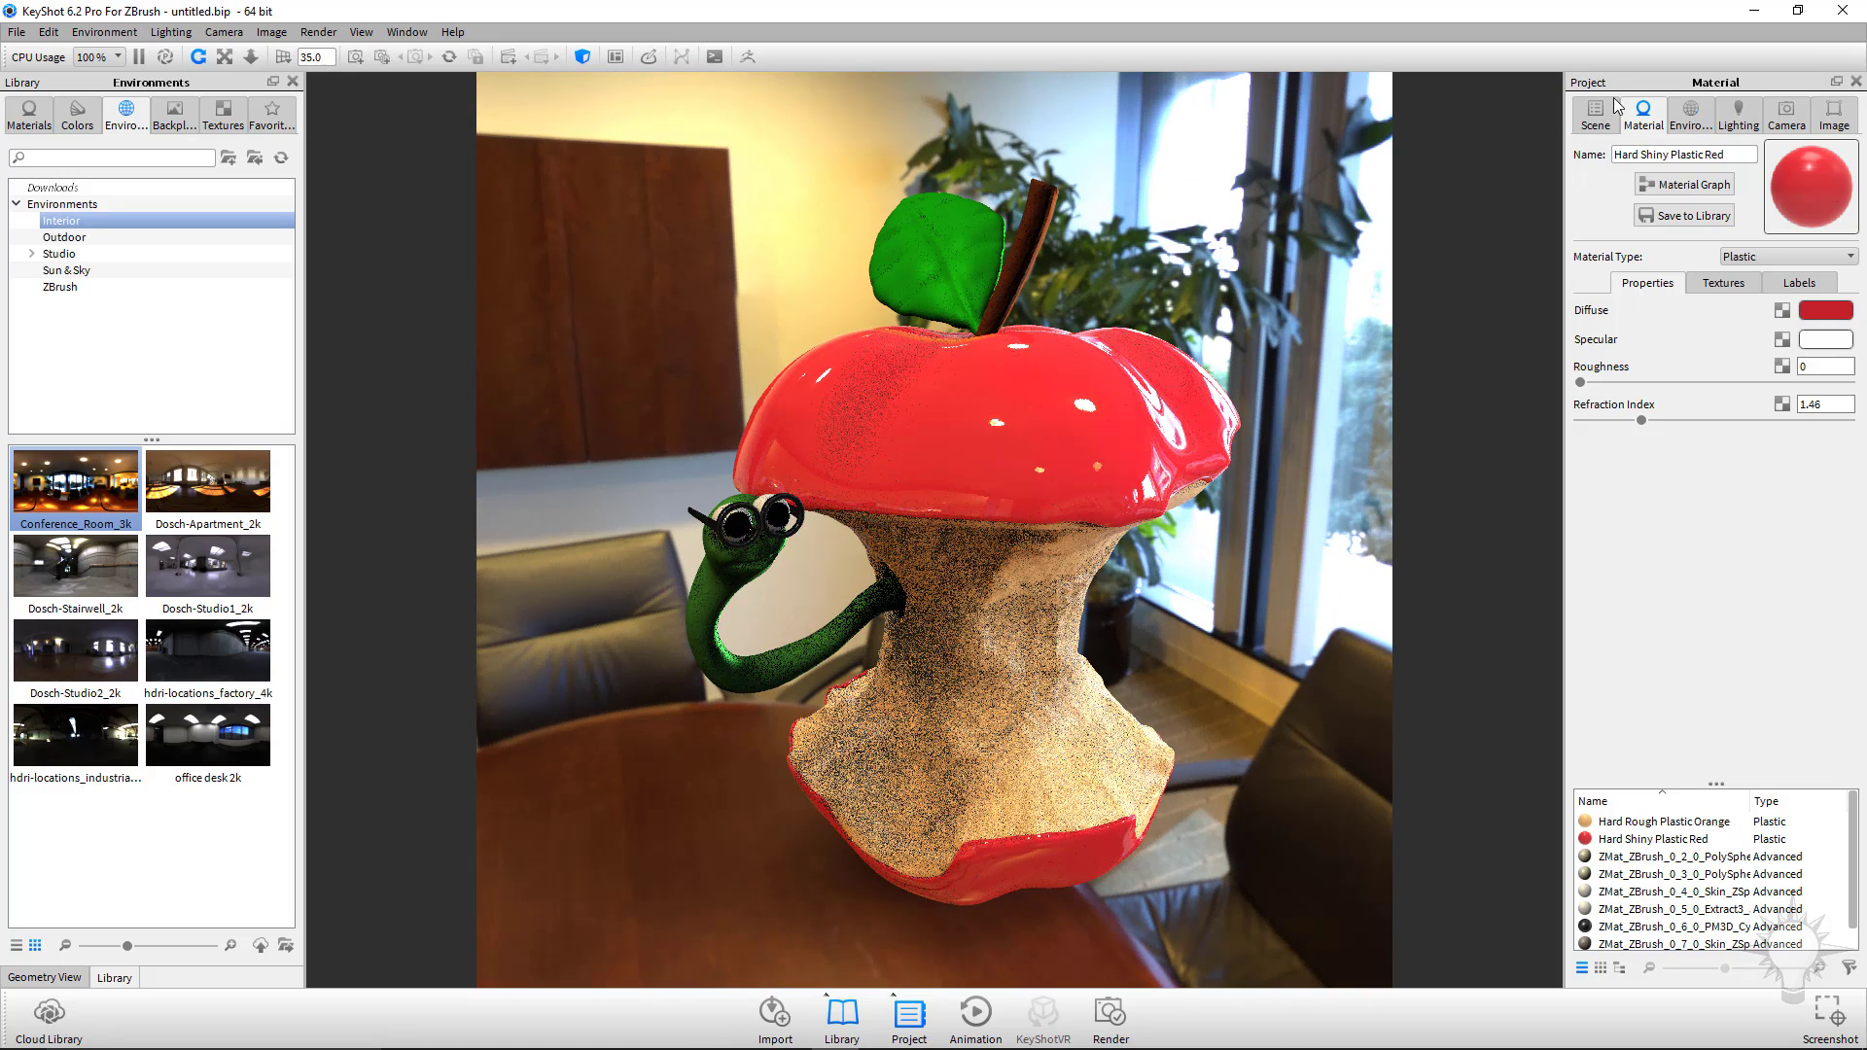
# Set the environment rotation to 143 and switch the background to a dark gray color with value 23%.
pyautogui.click(1691, 121)
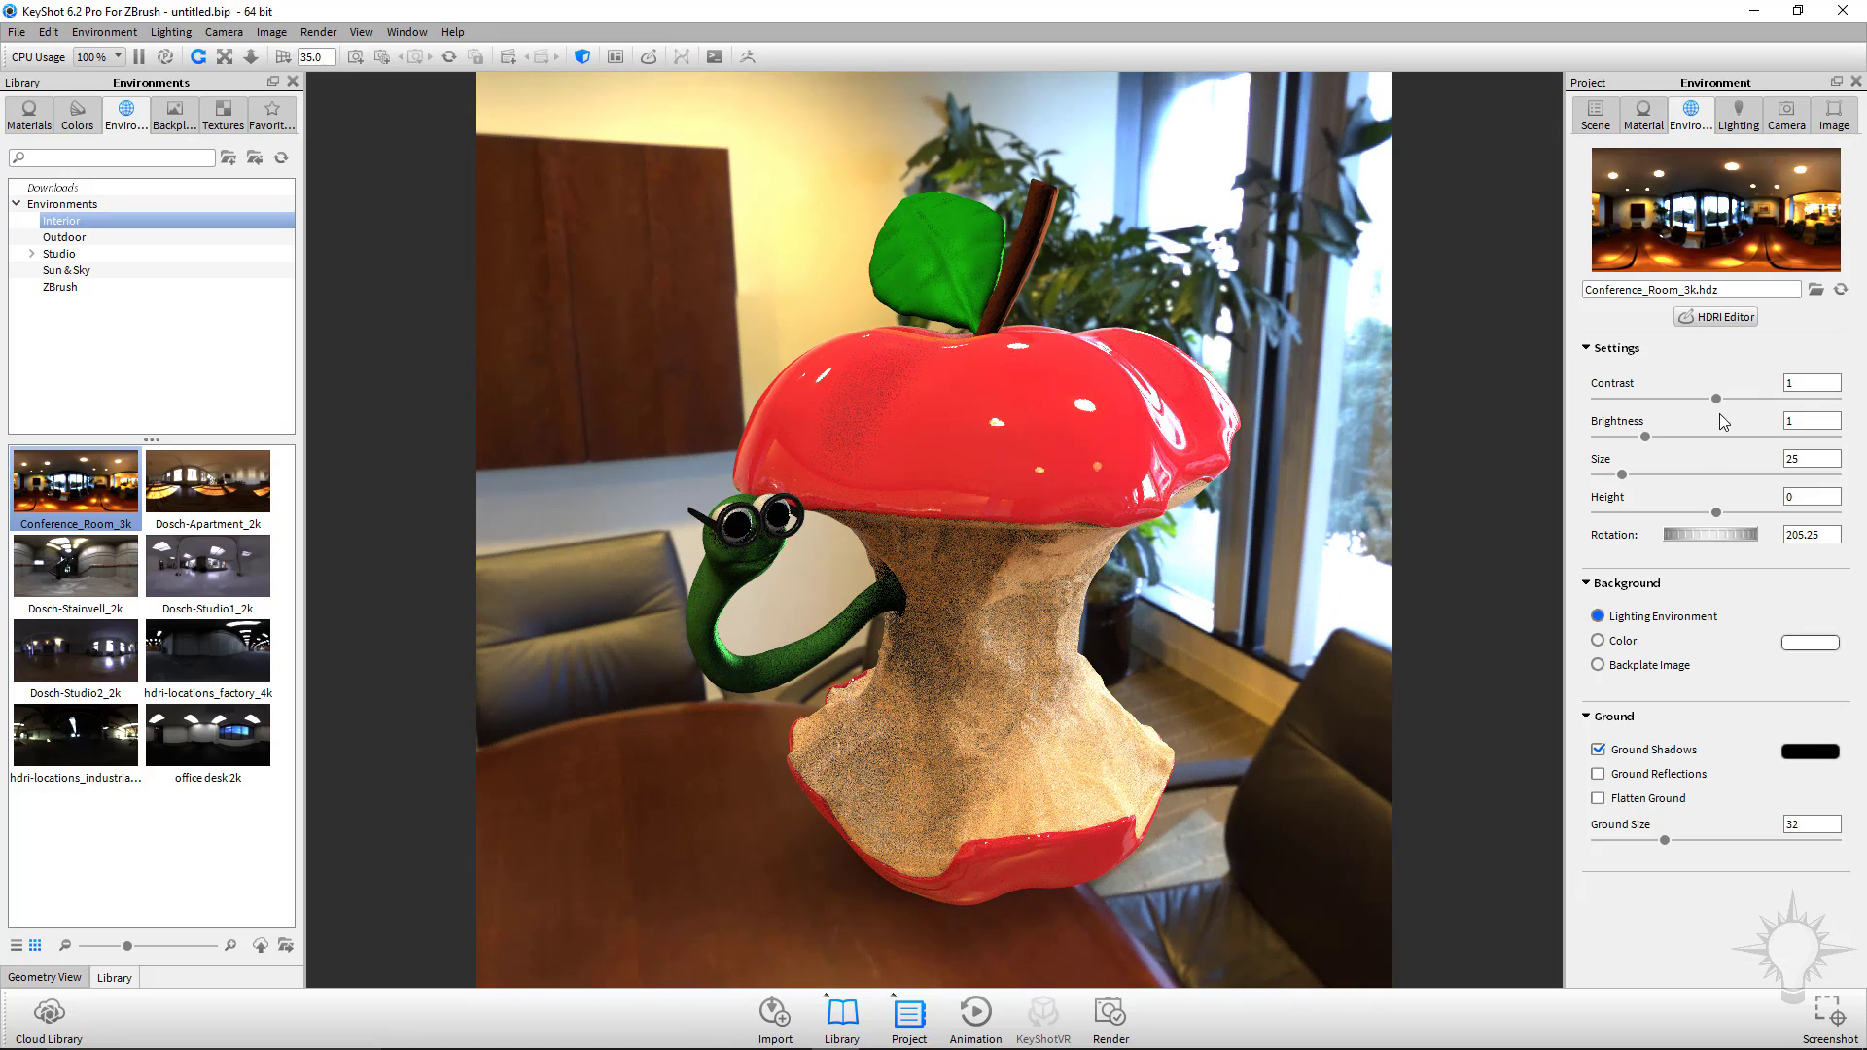
pyautogui.moveTo(1757, 537); pyautogui.dragTo(1641, 541)
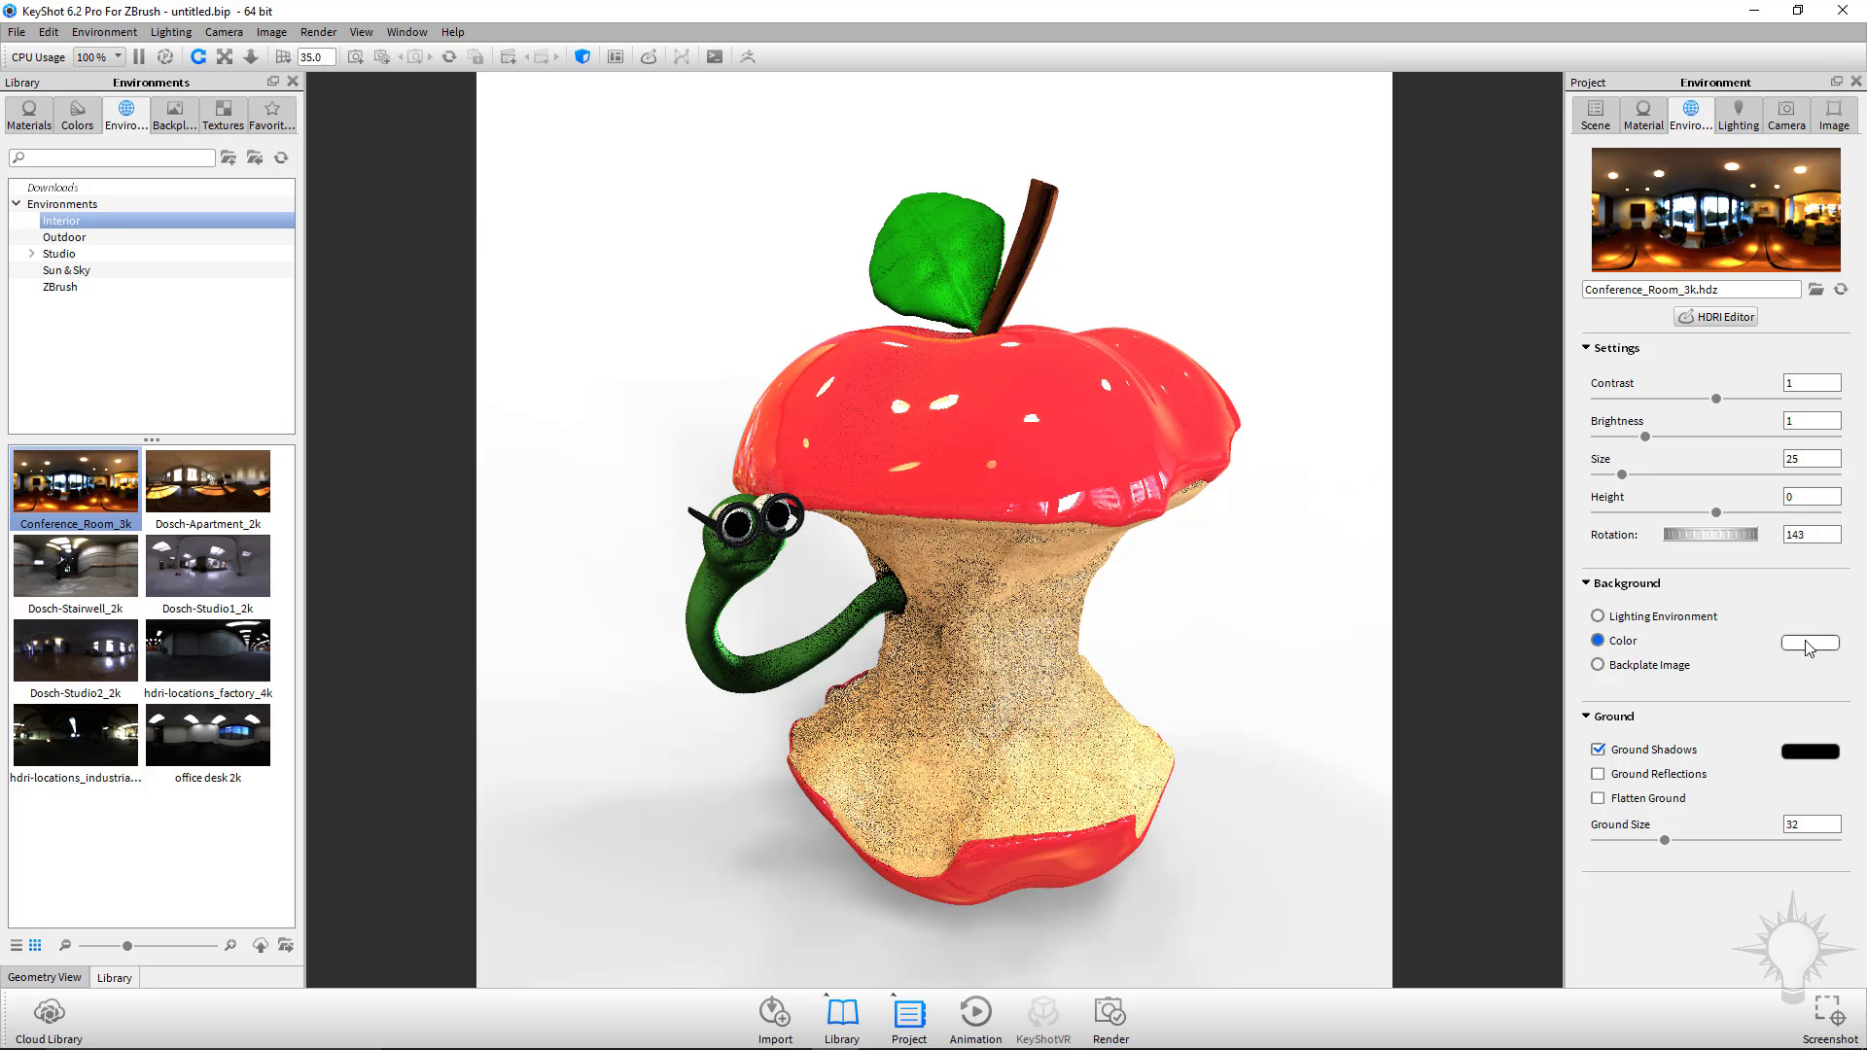
pyautogui.click(1807, 644)
pyautogui.click(1607, 537)
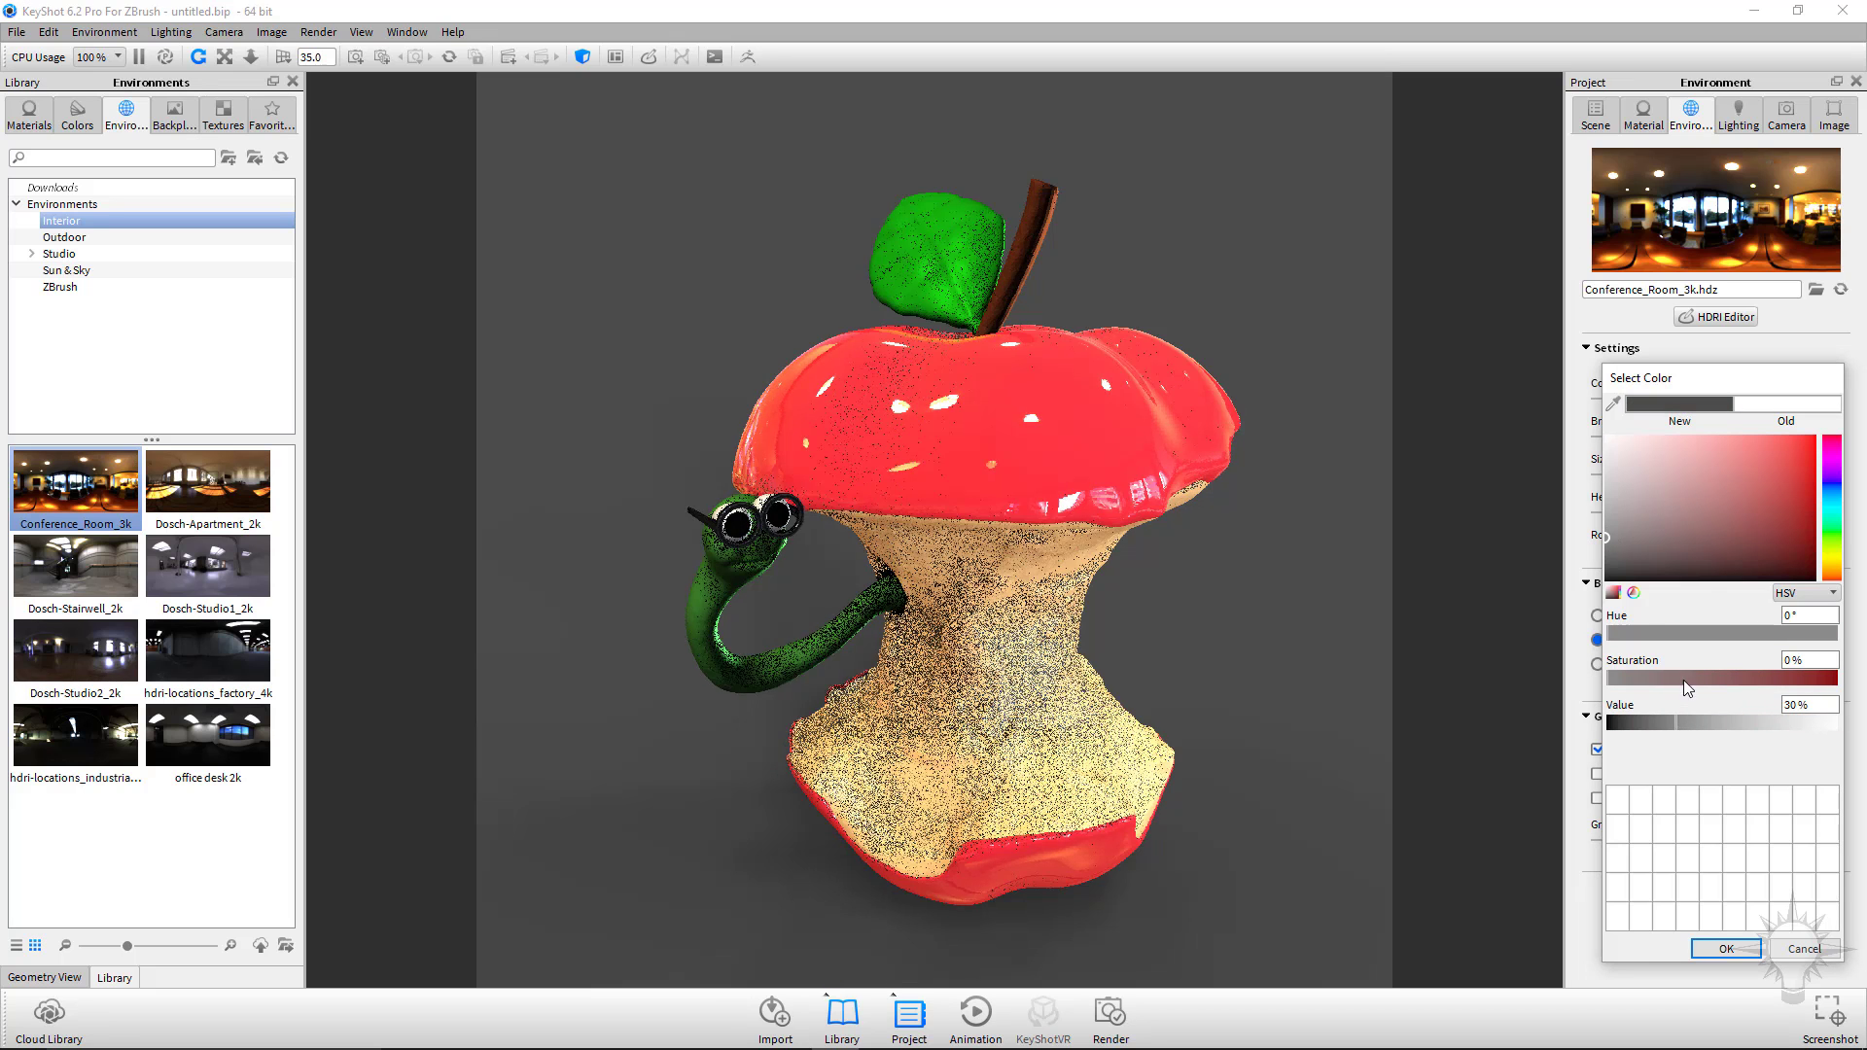
pyautogui.click(1606, 548)
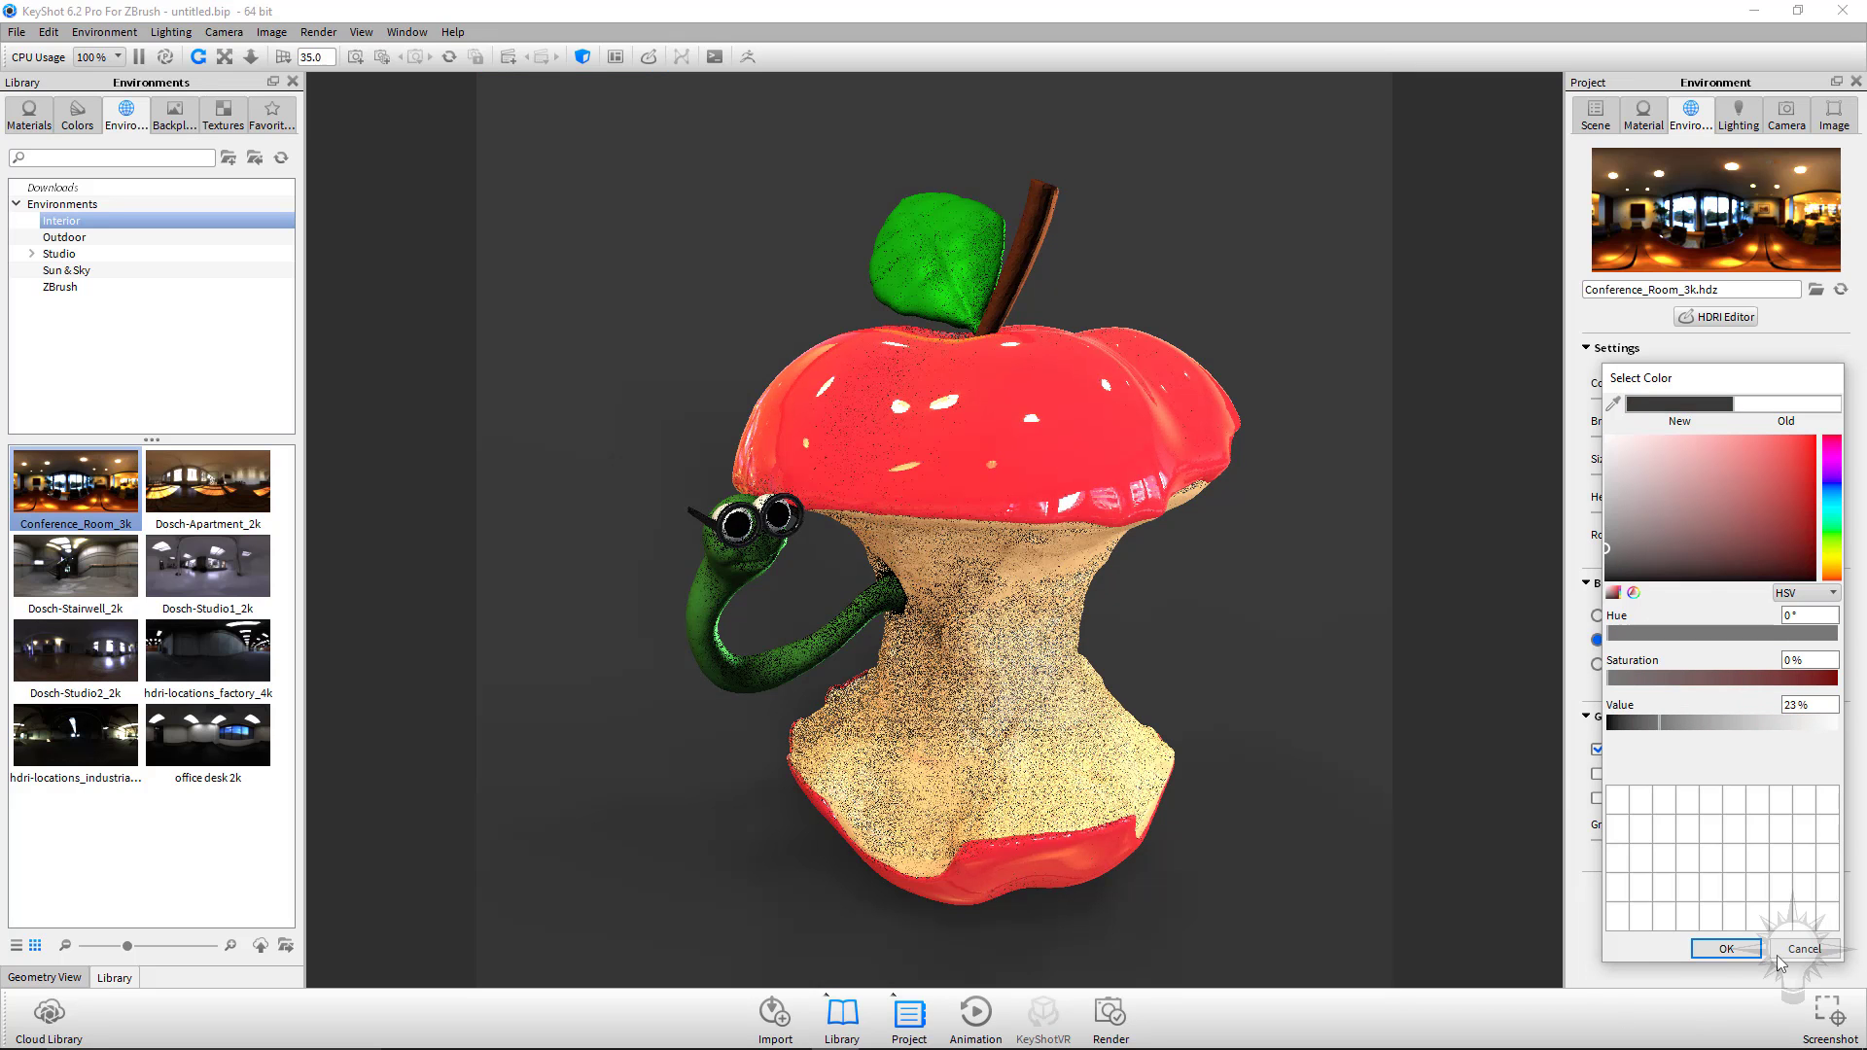
pyautogui.click(1731, 950)
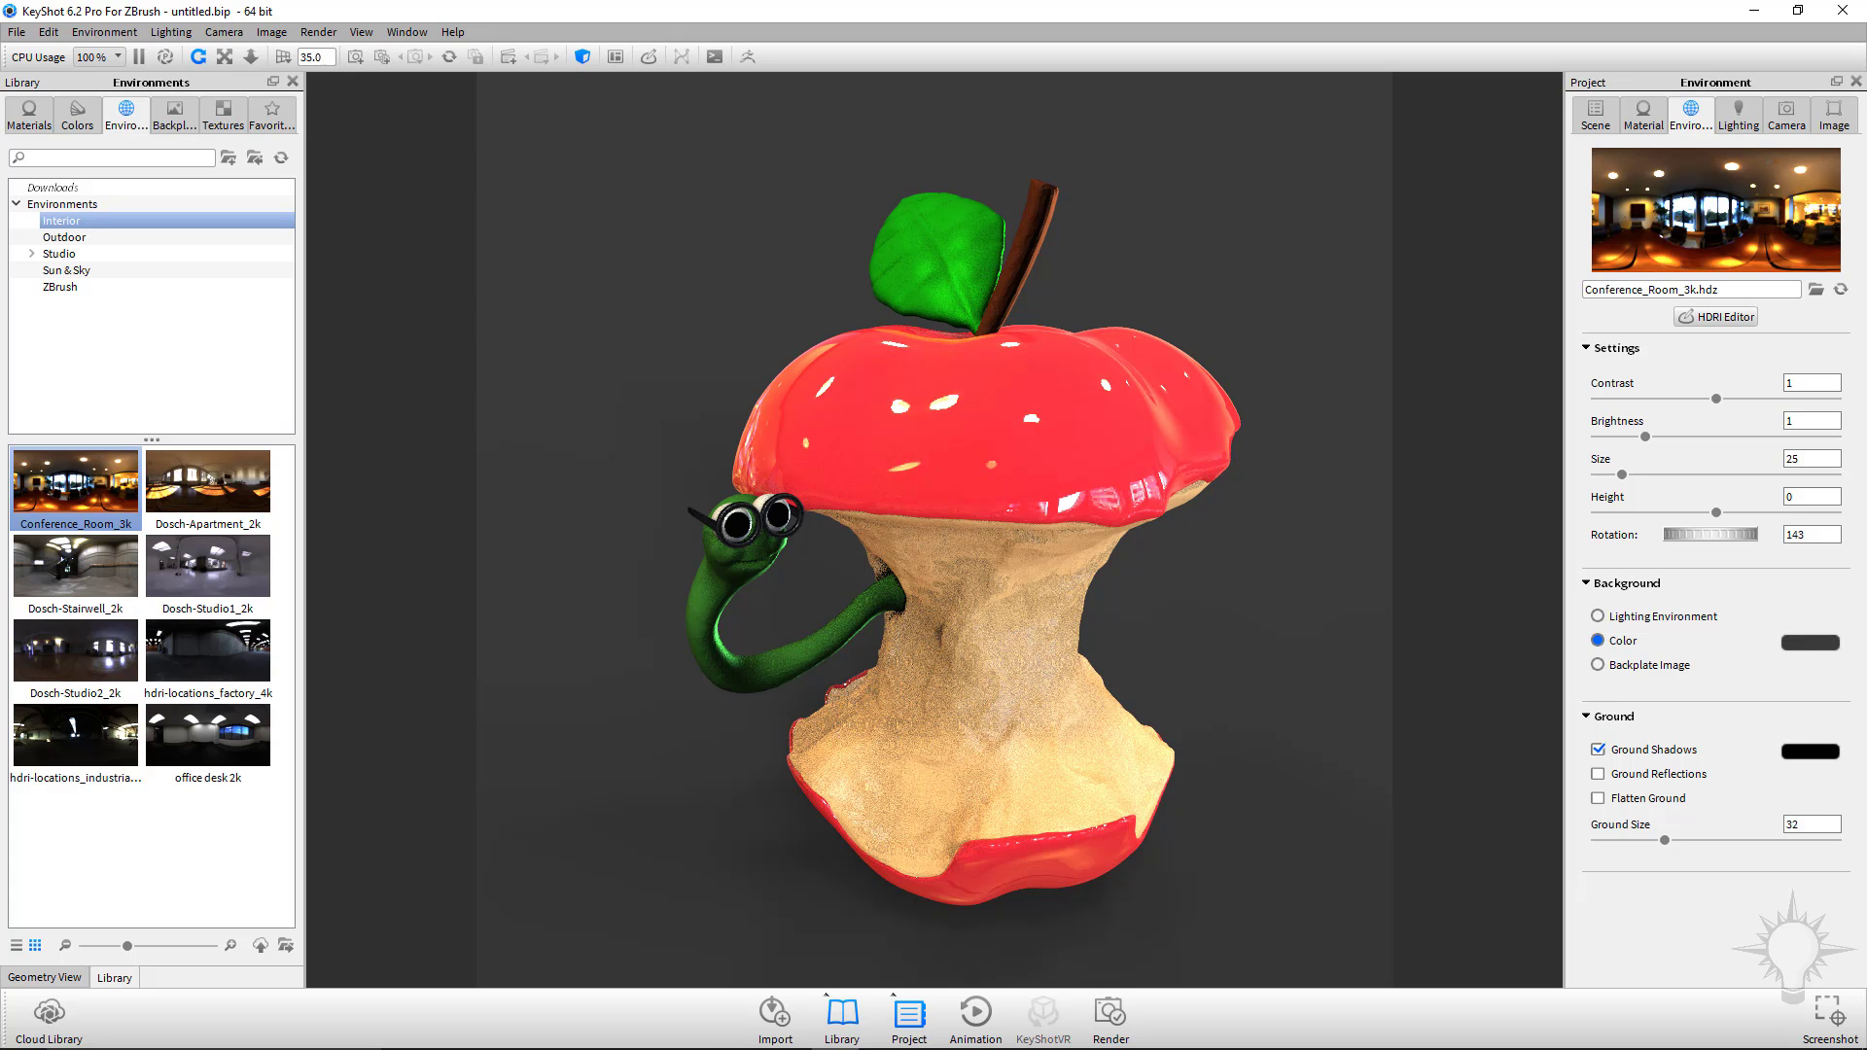
# Switch to YouTube in the browser, open the 046 Render Setup video, mute it and skim through to its final part.
pyautogui.hotkey('alt', 'Tab')
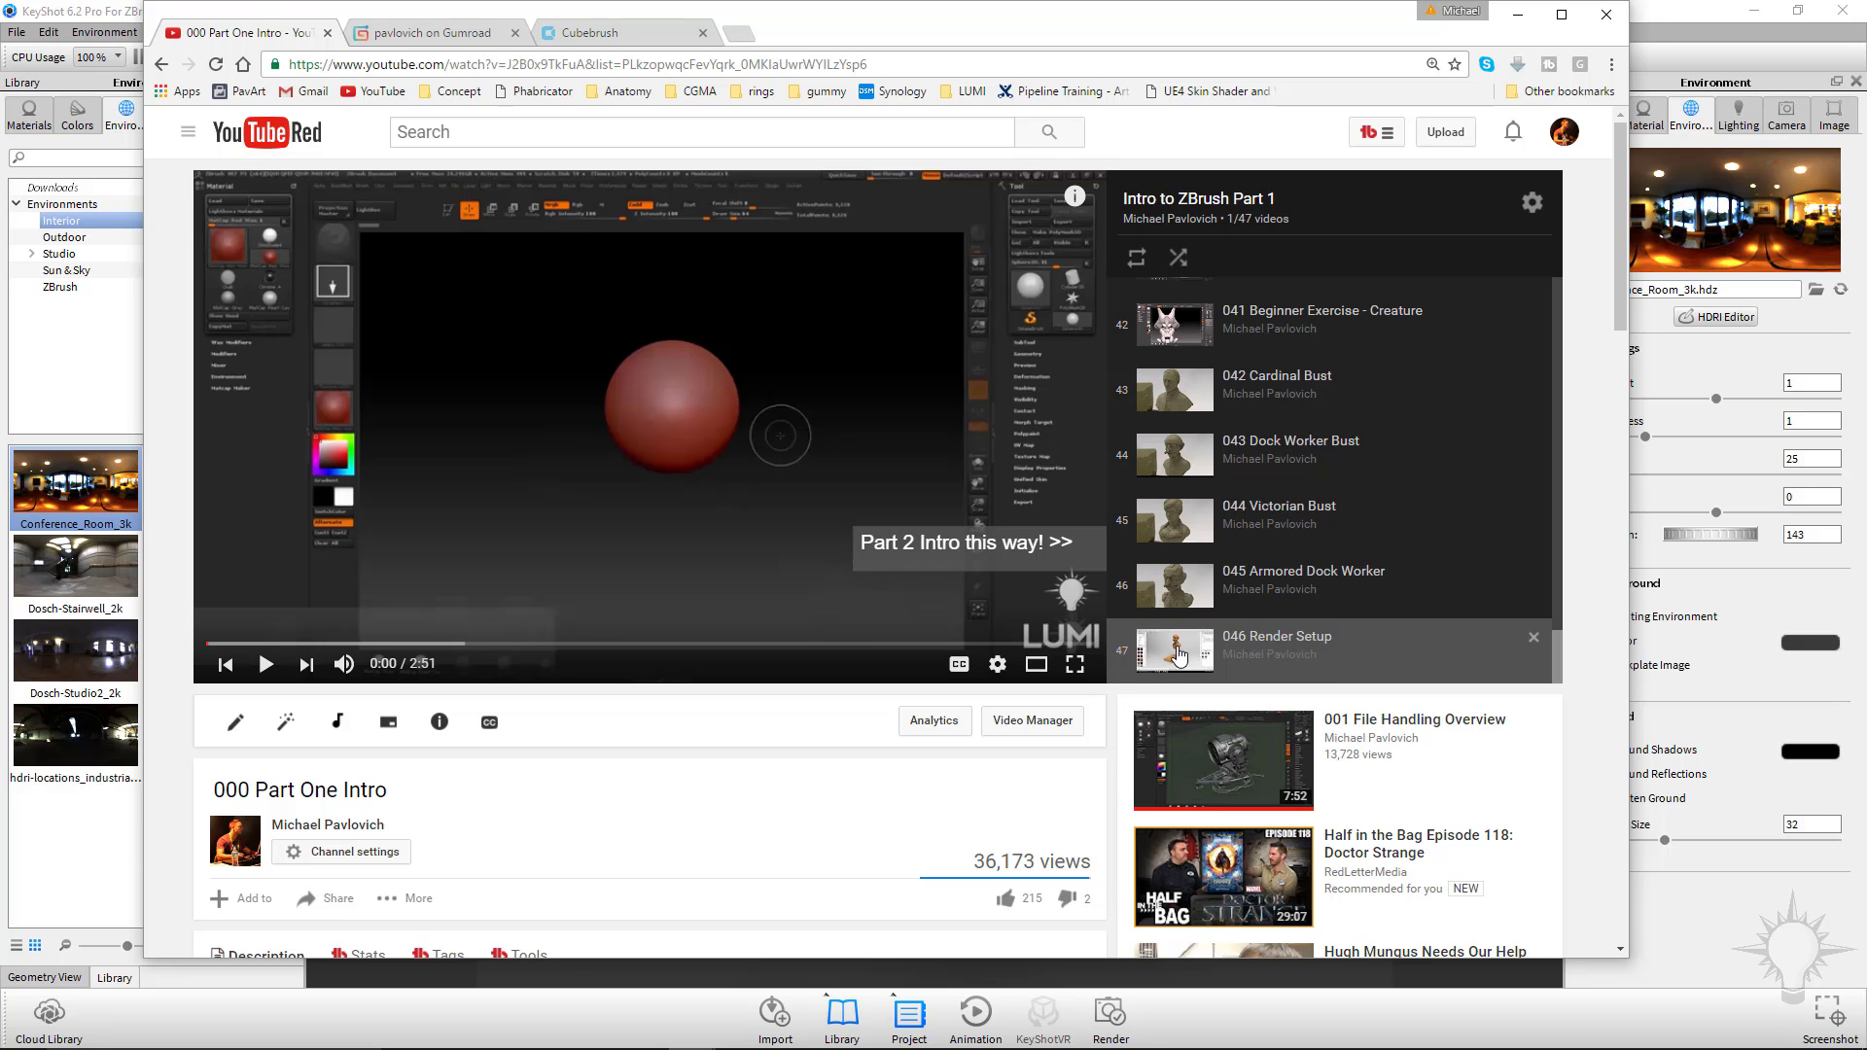
pyautogui.click(1255, 657)
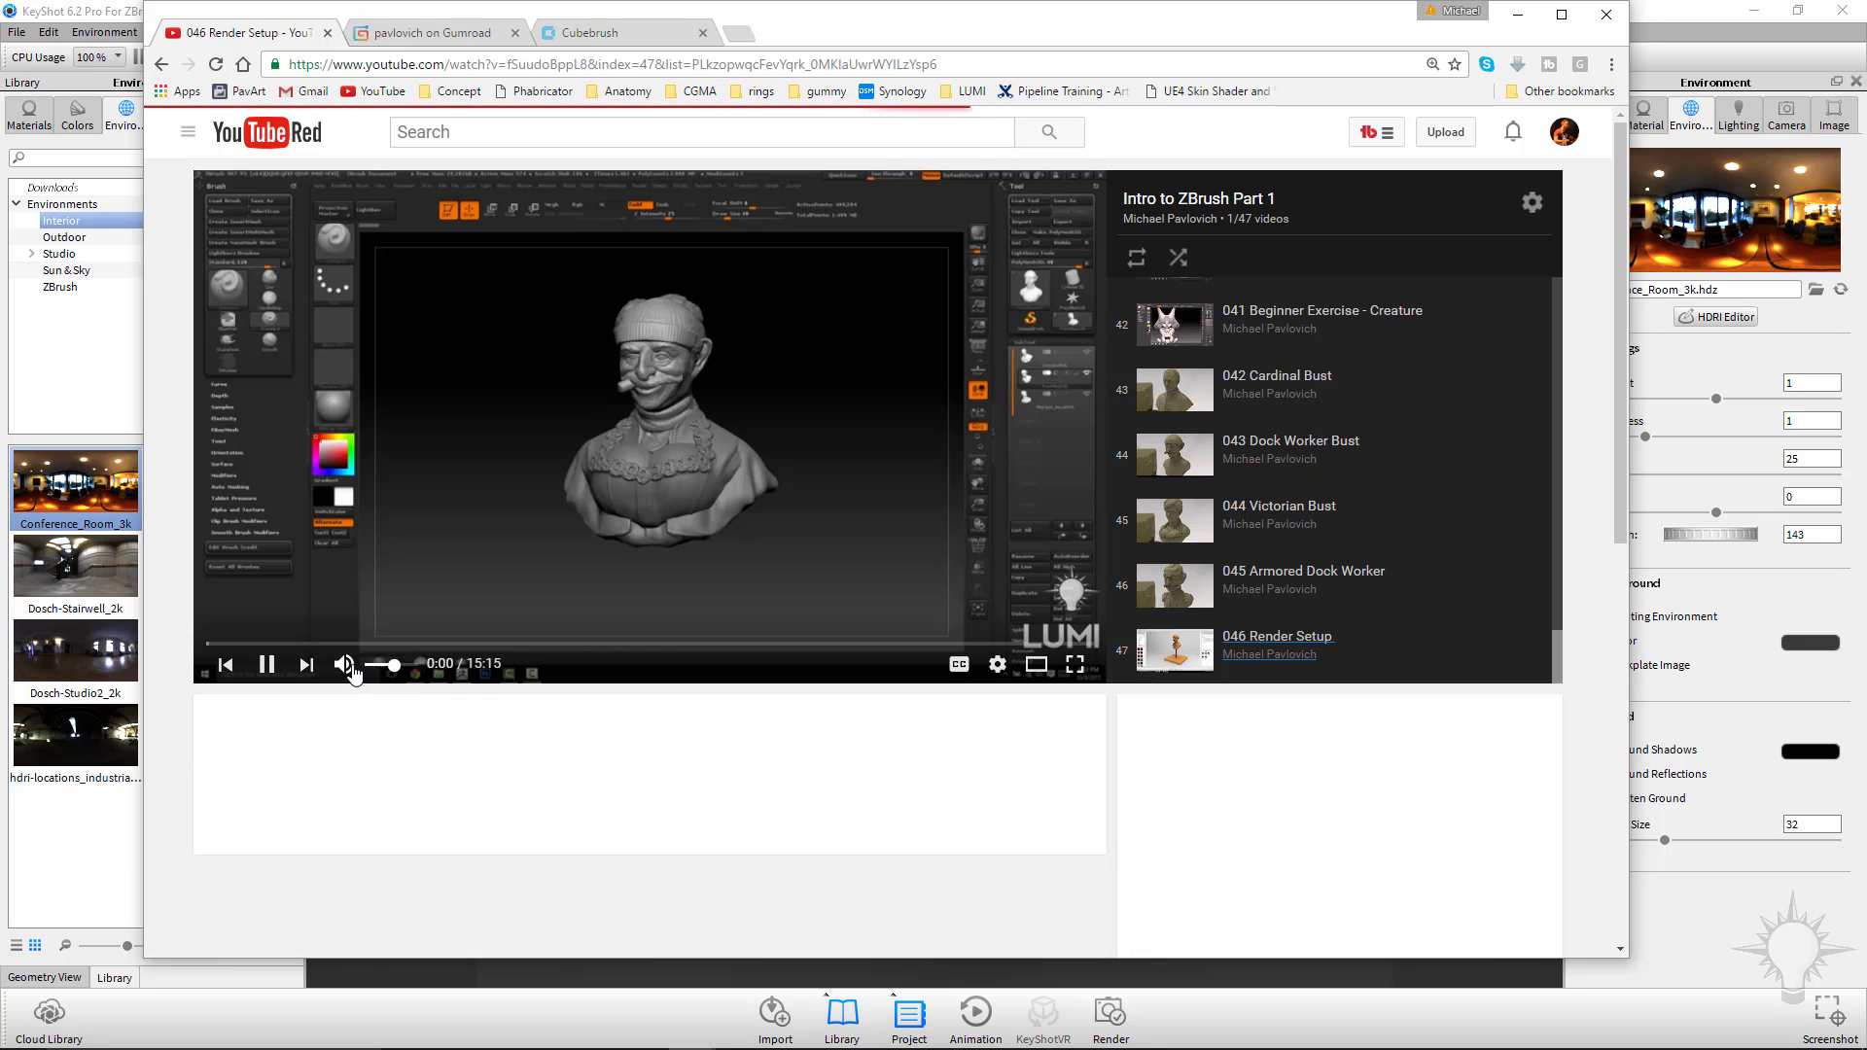
pyautogui.click(344, 664)
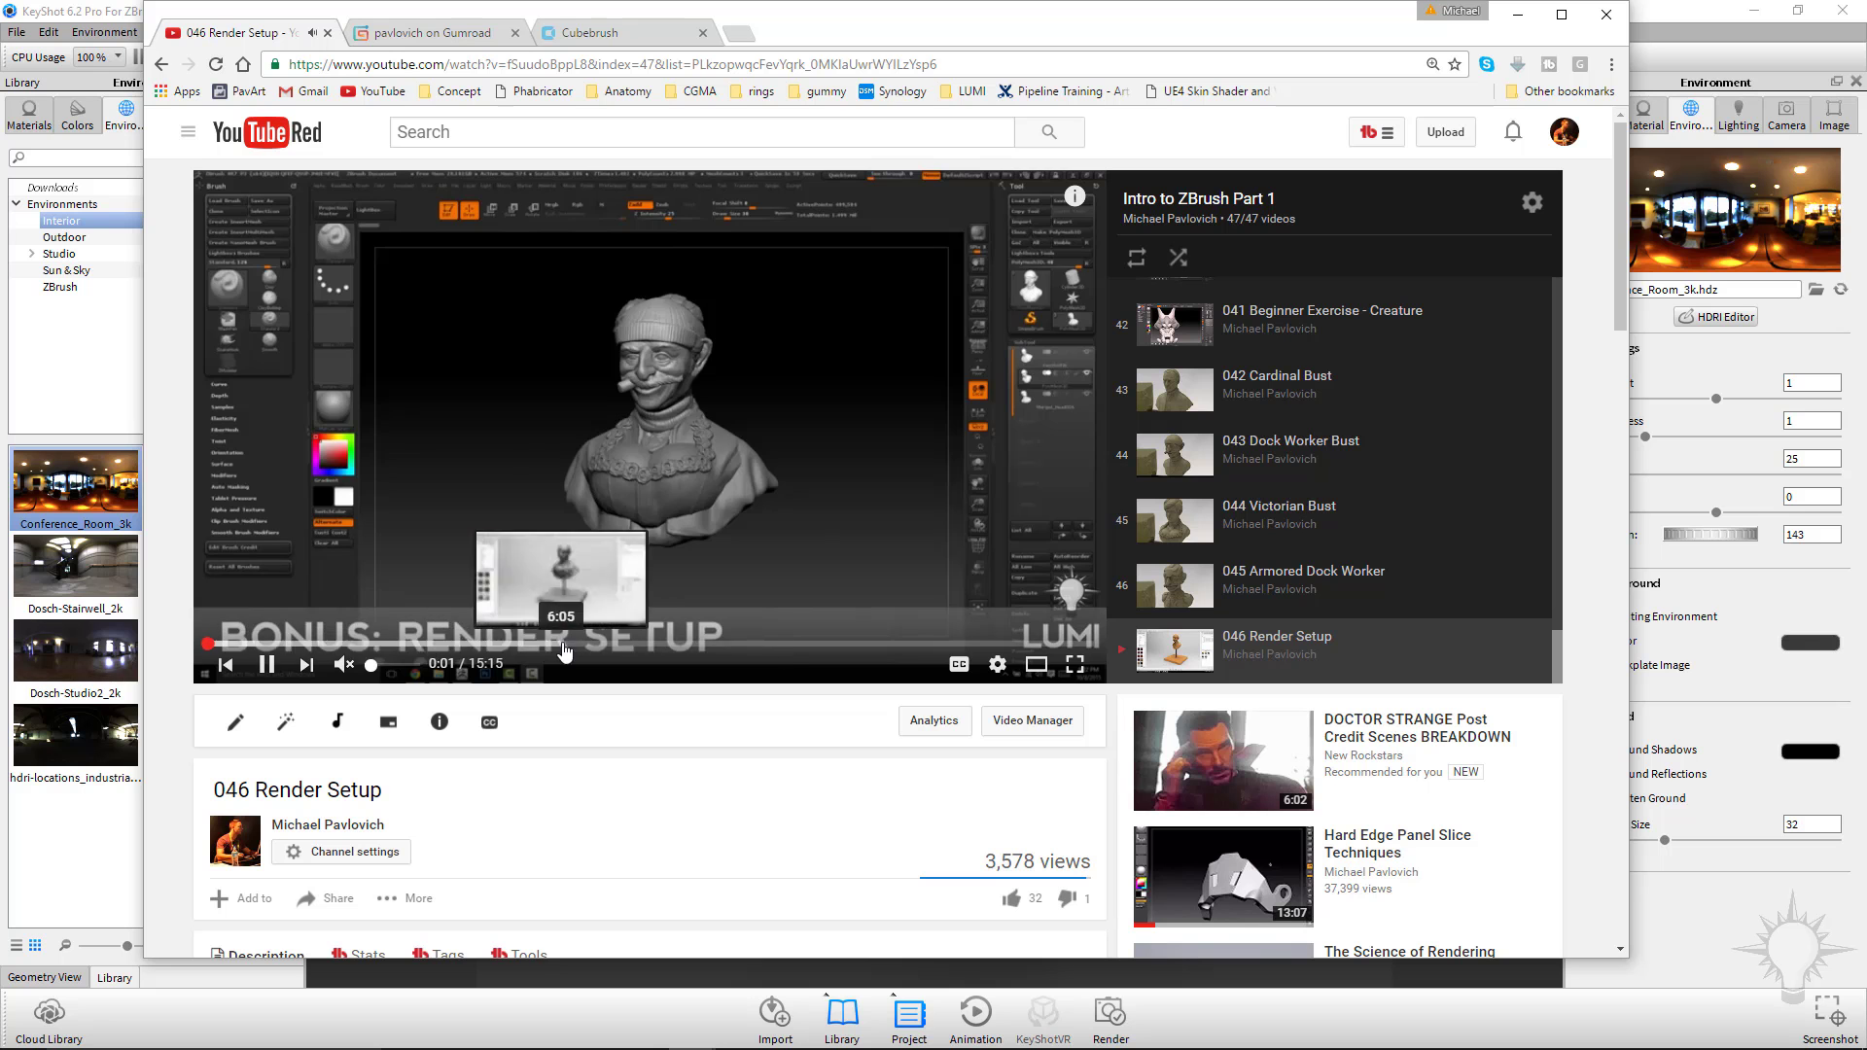
pyautogui.click(782, 643)
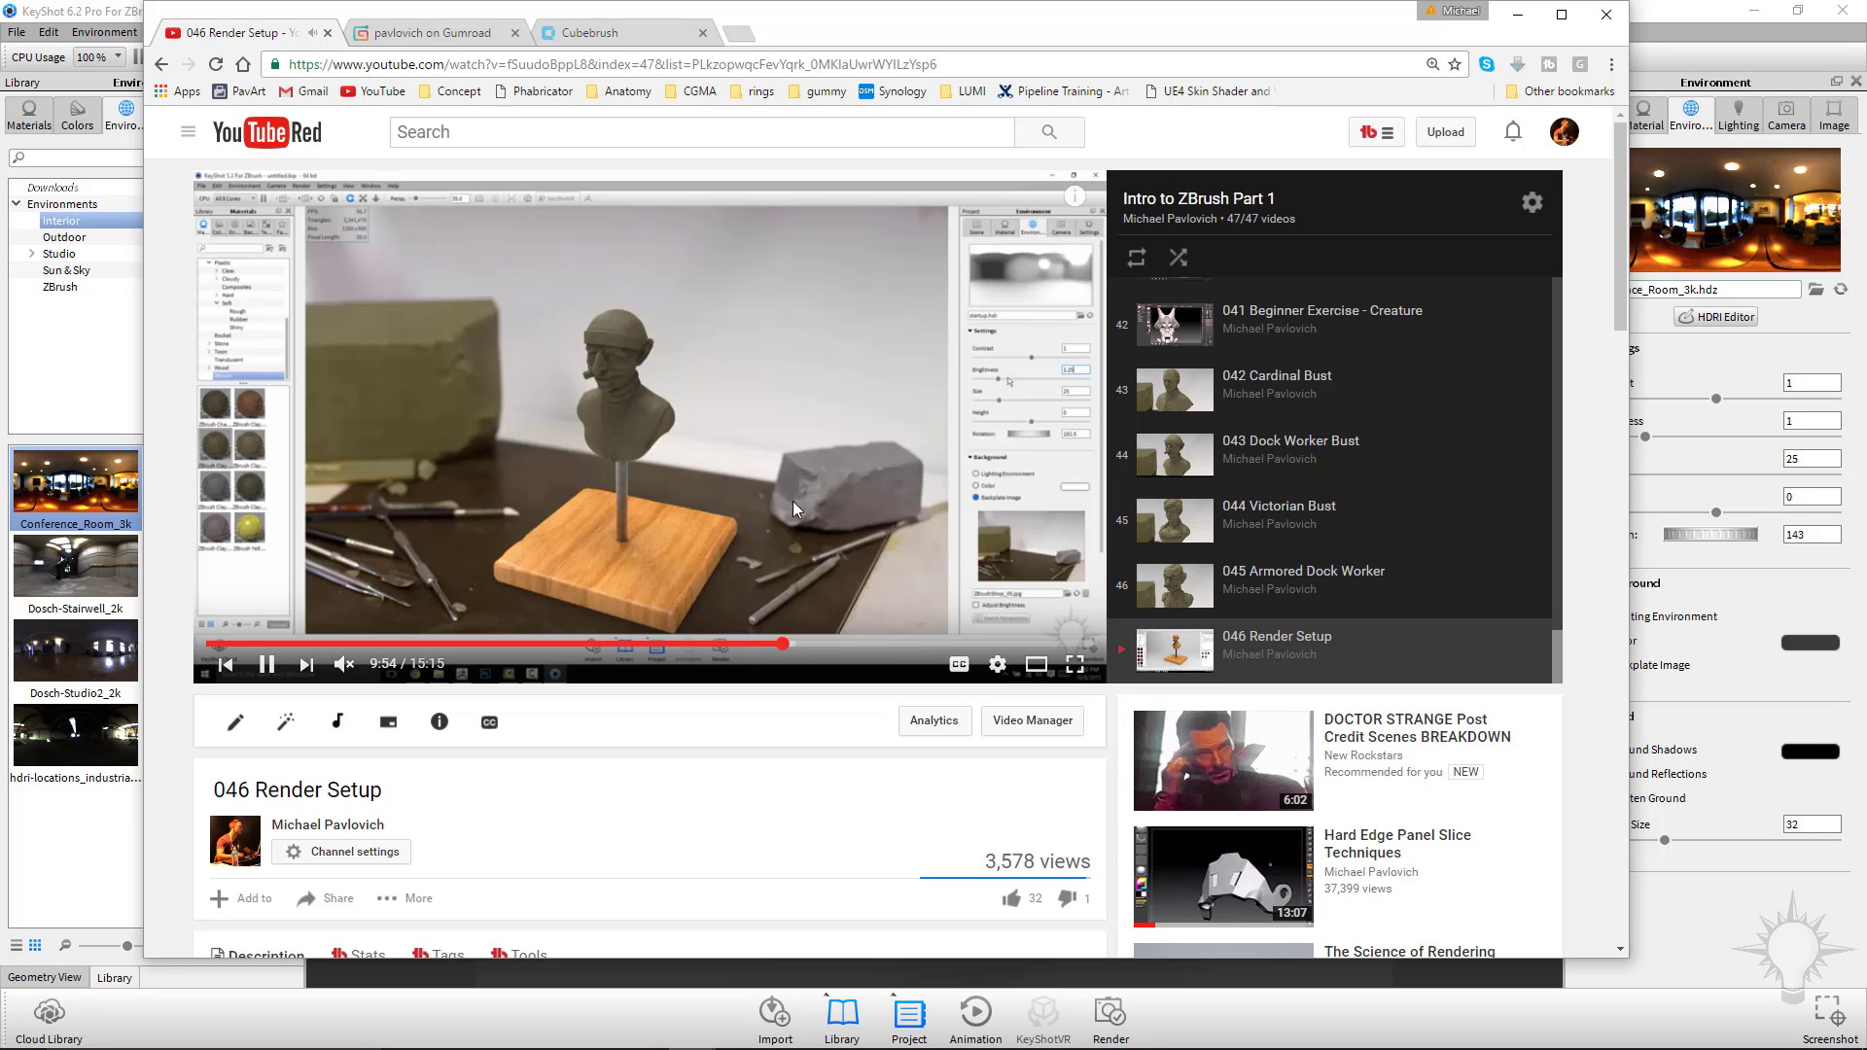
pyautogui.click(1017, 644)
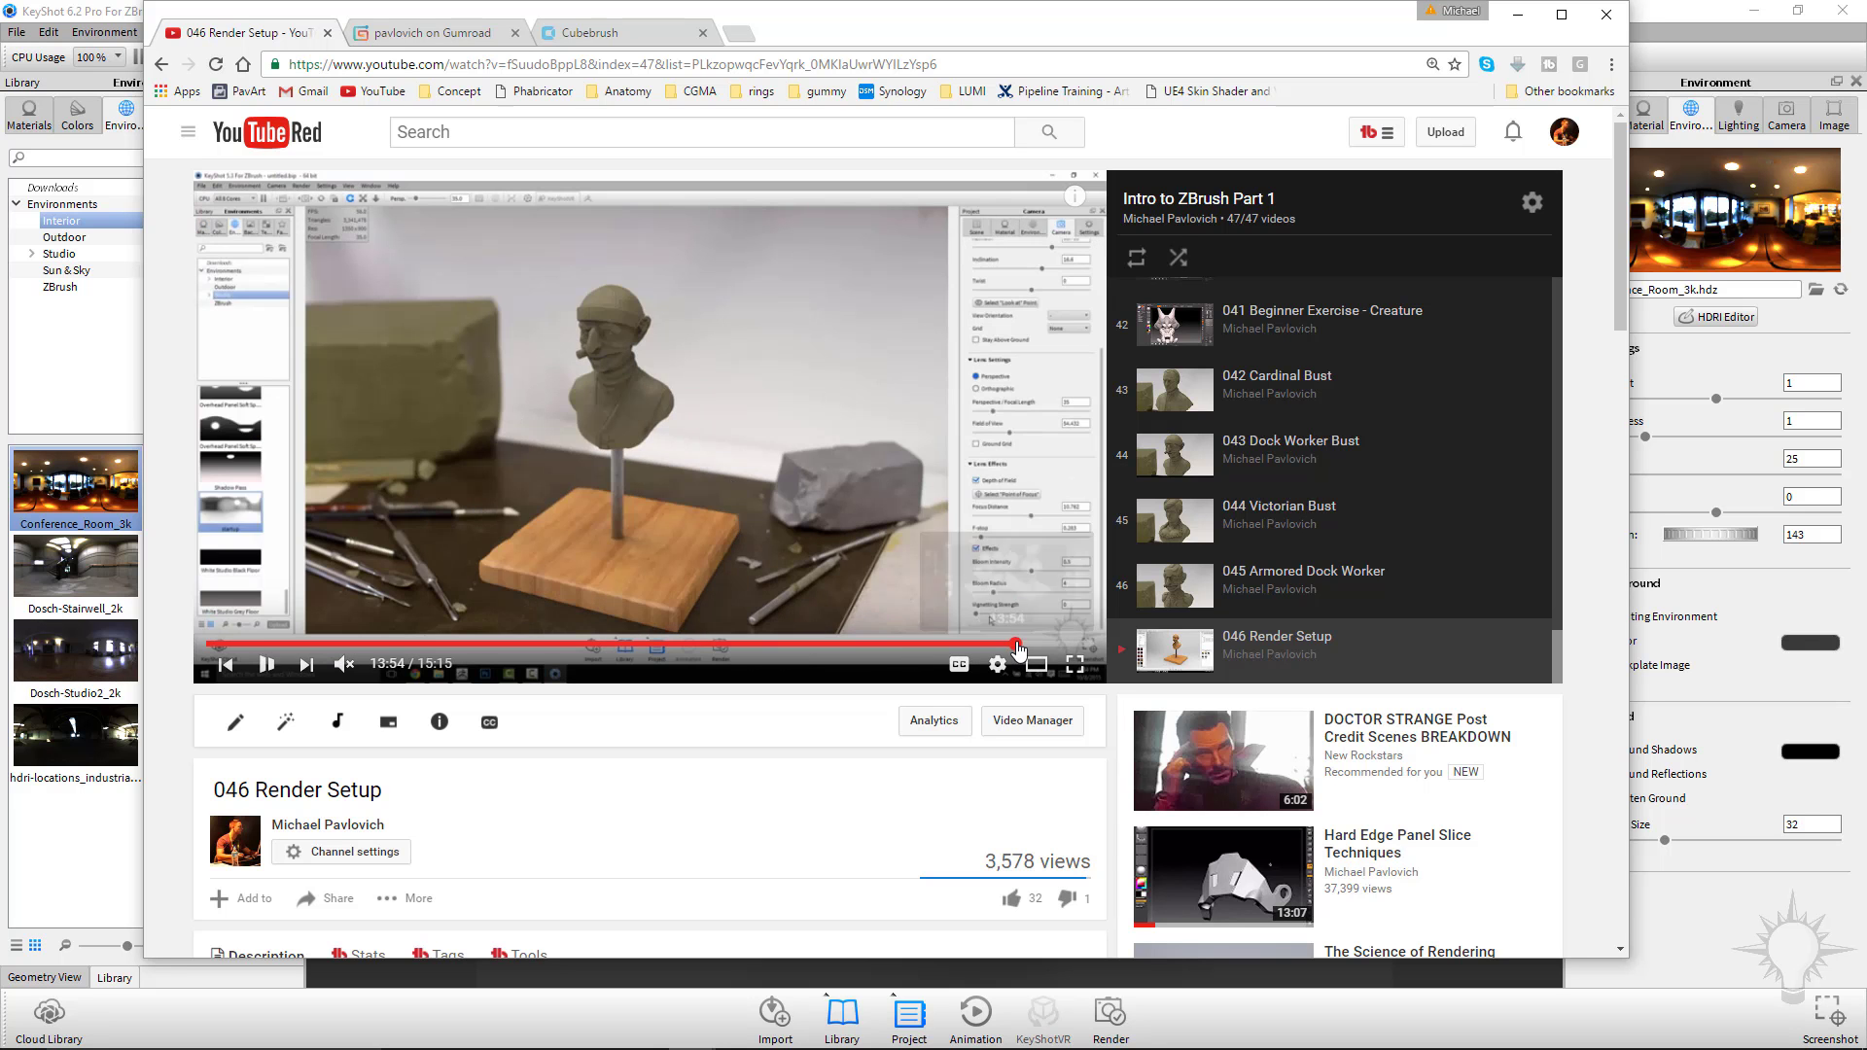
pyautogui.click(1041, 644)
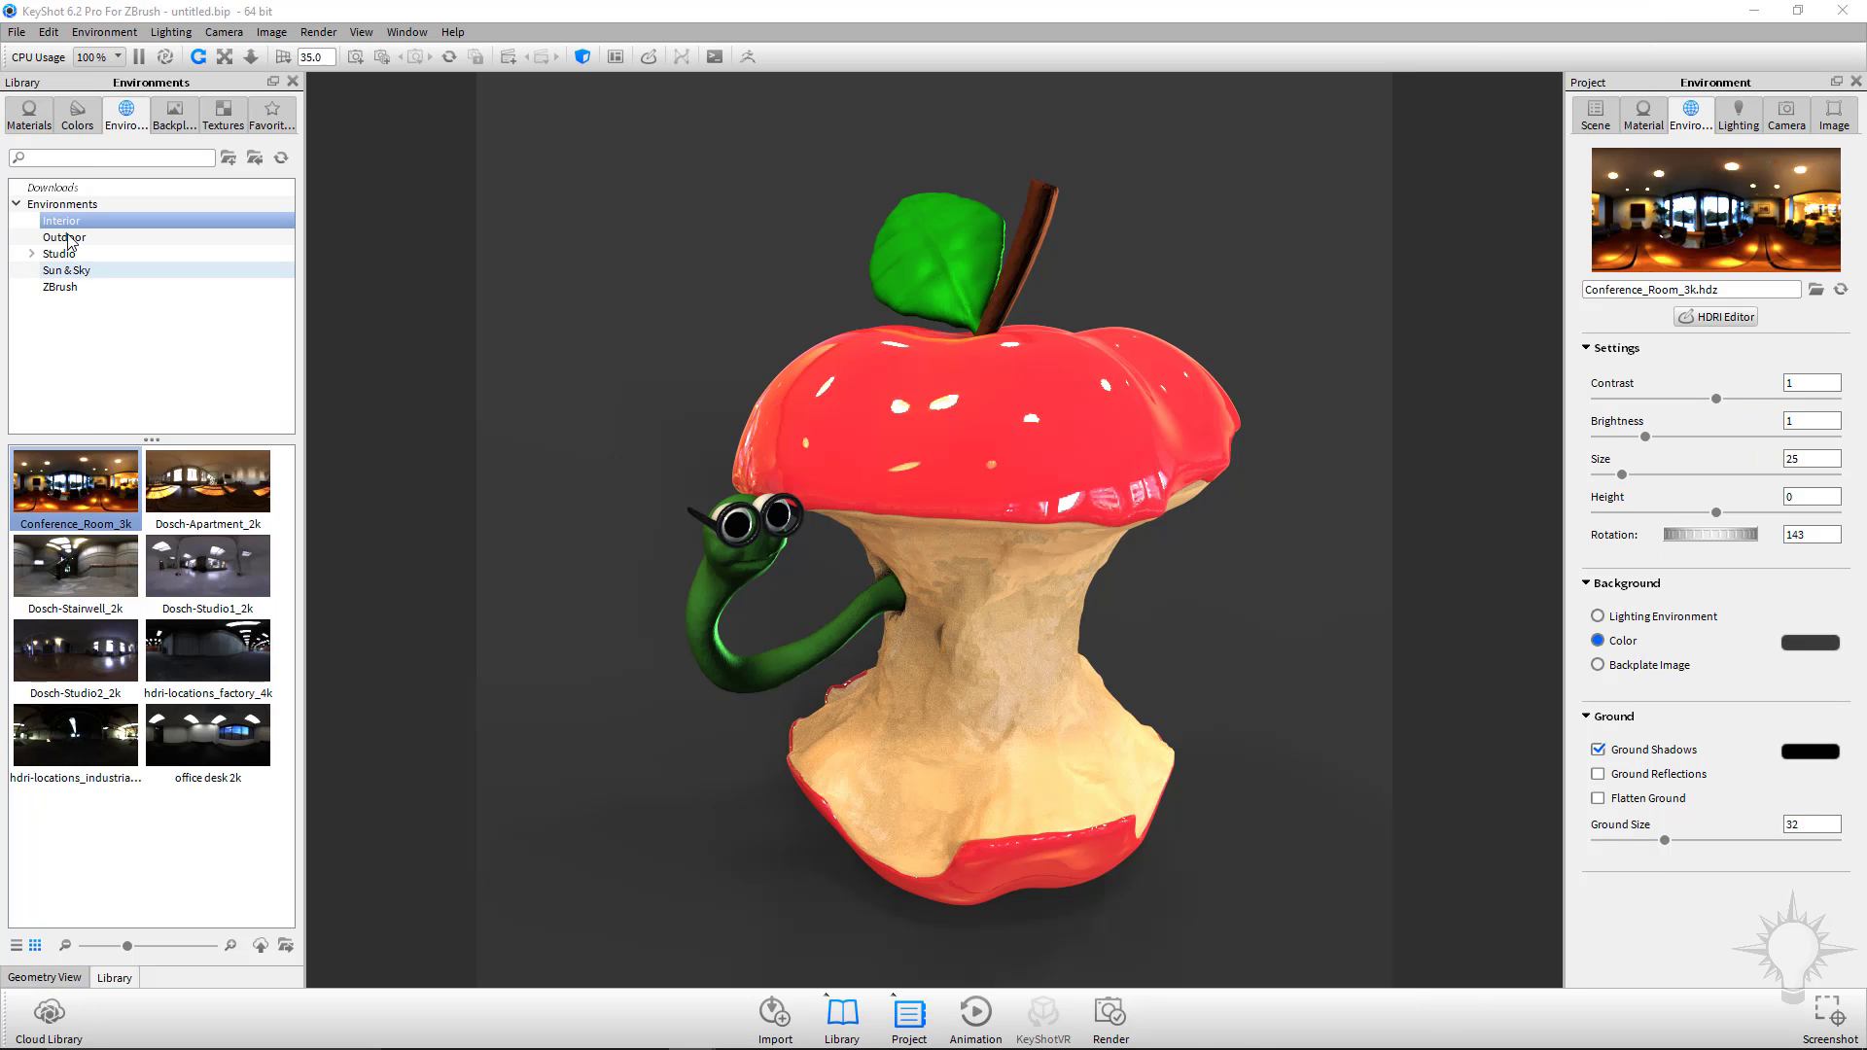
# Back in KeyShot, apply the Hard Shiny Plastic Green material to the worm's body.
pyautogui.click(30, 115)
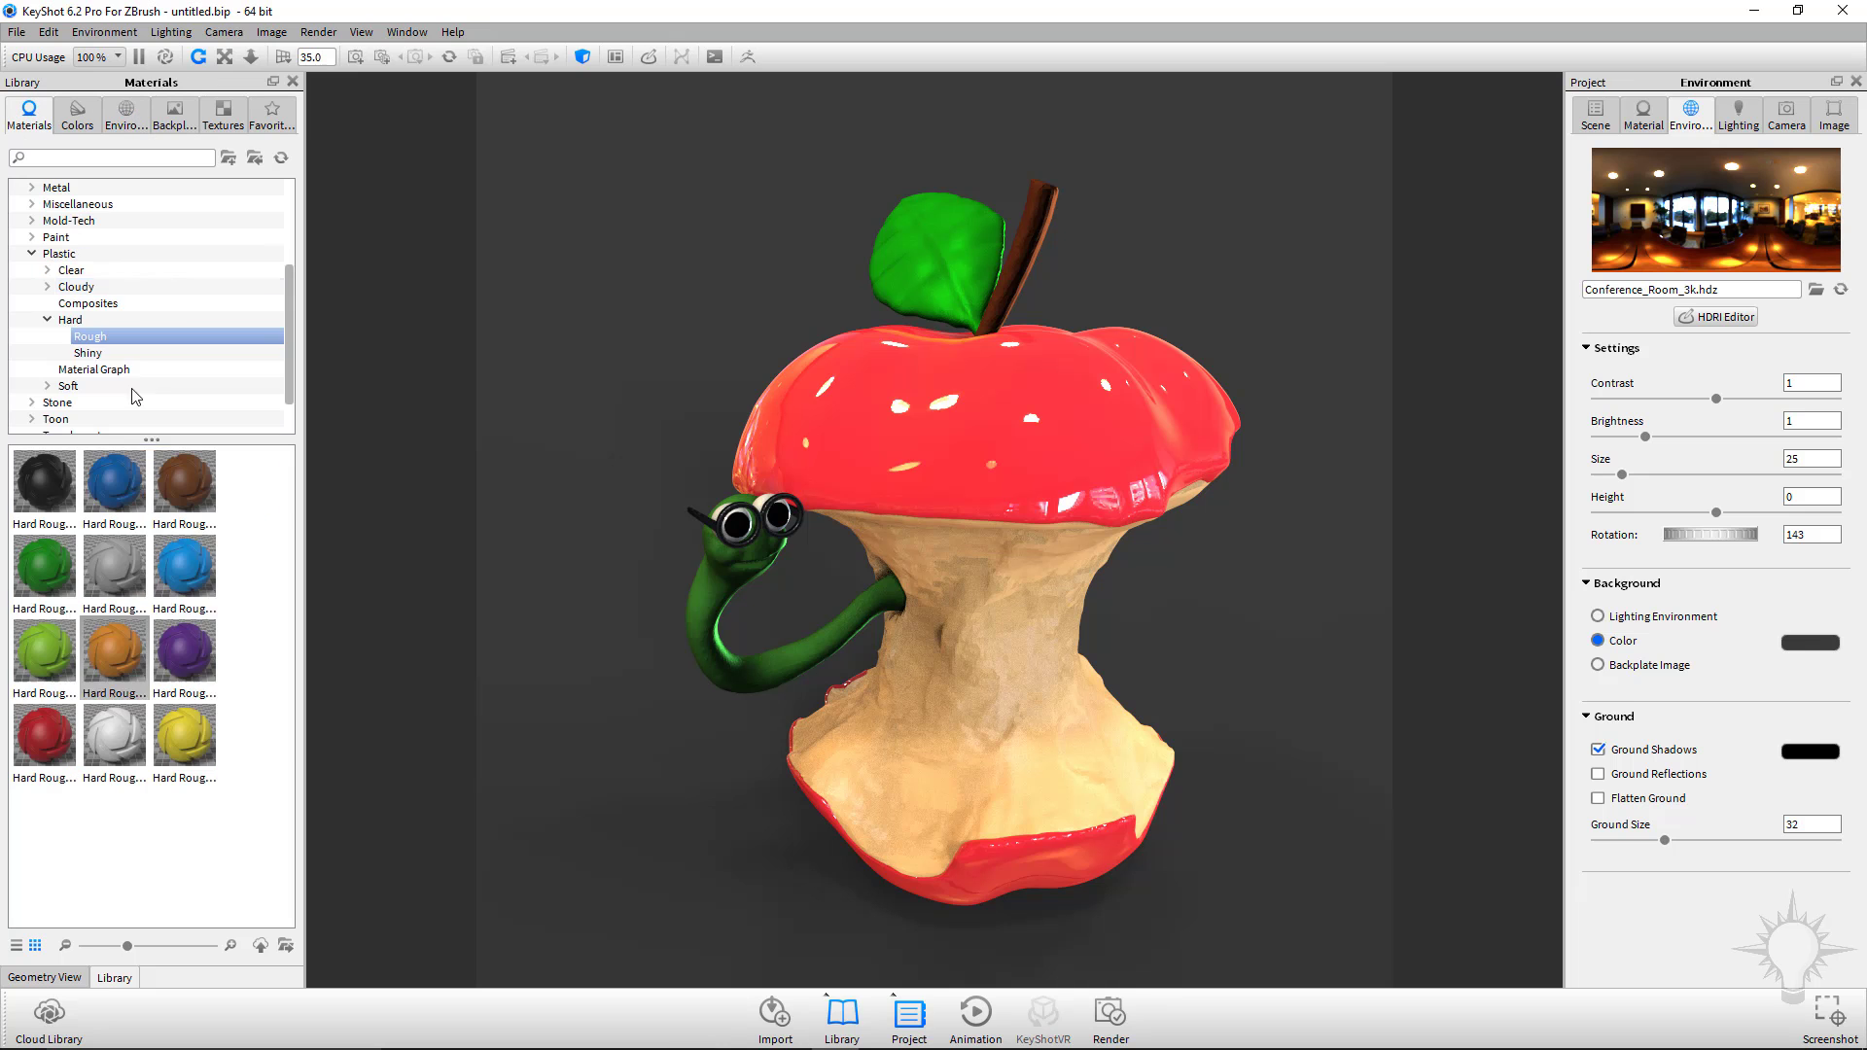
pyautogui.click(94, 353)
pyautogui.moveTo(117, 573); pyautogui.dragTo(751, 685)
# Darken the worm's green plastic to a diffuse value of 44% and set its roughness to 0.076.
pyautogui.doubleClick(749, 676)
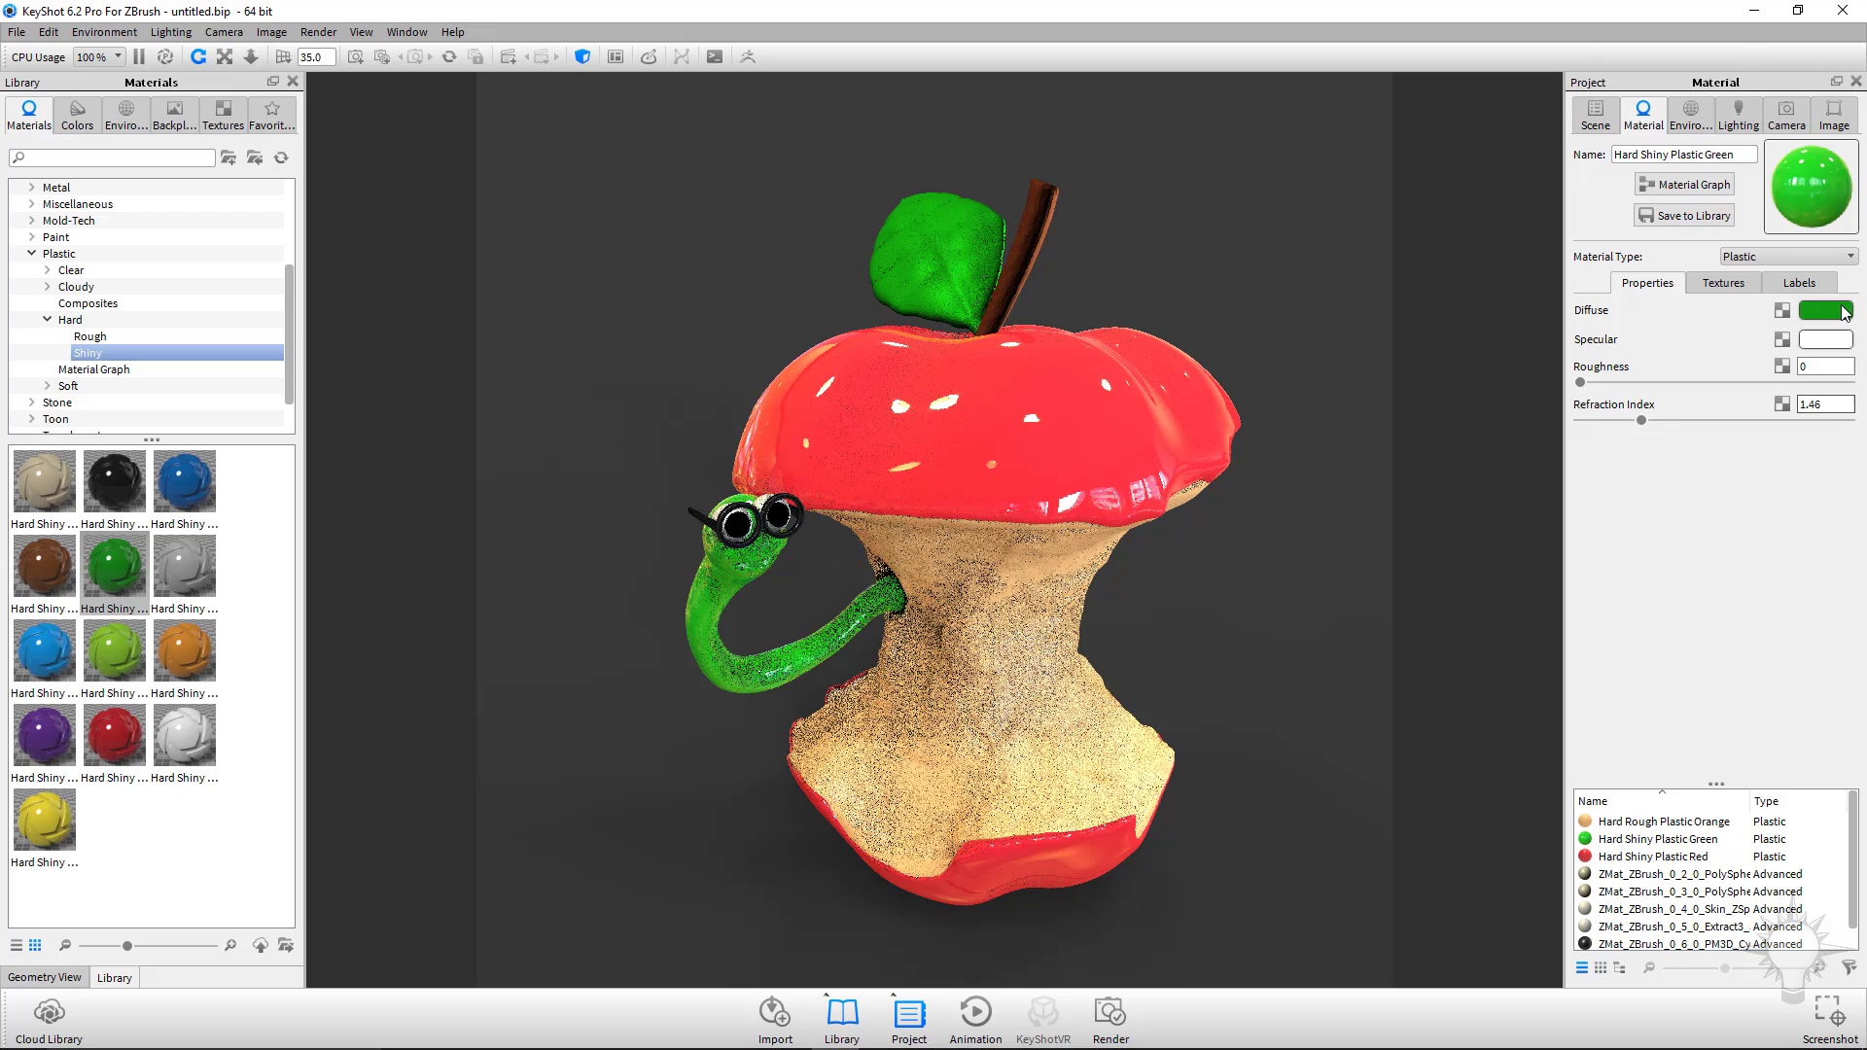
pyautogui.click(1847, 311)
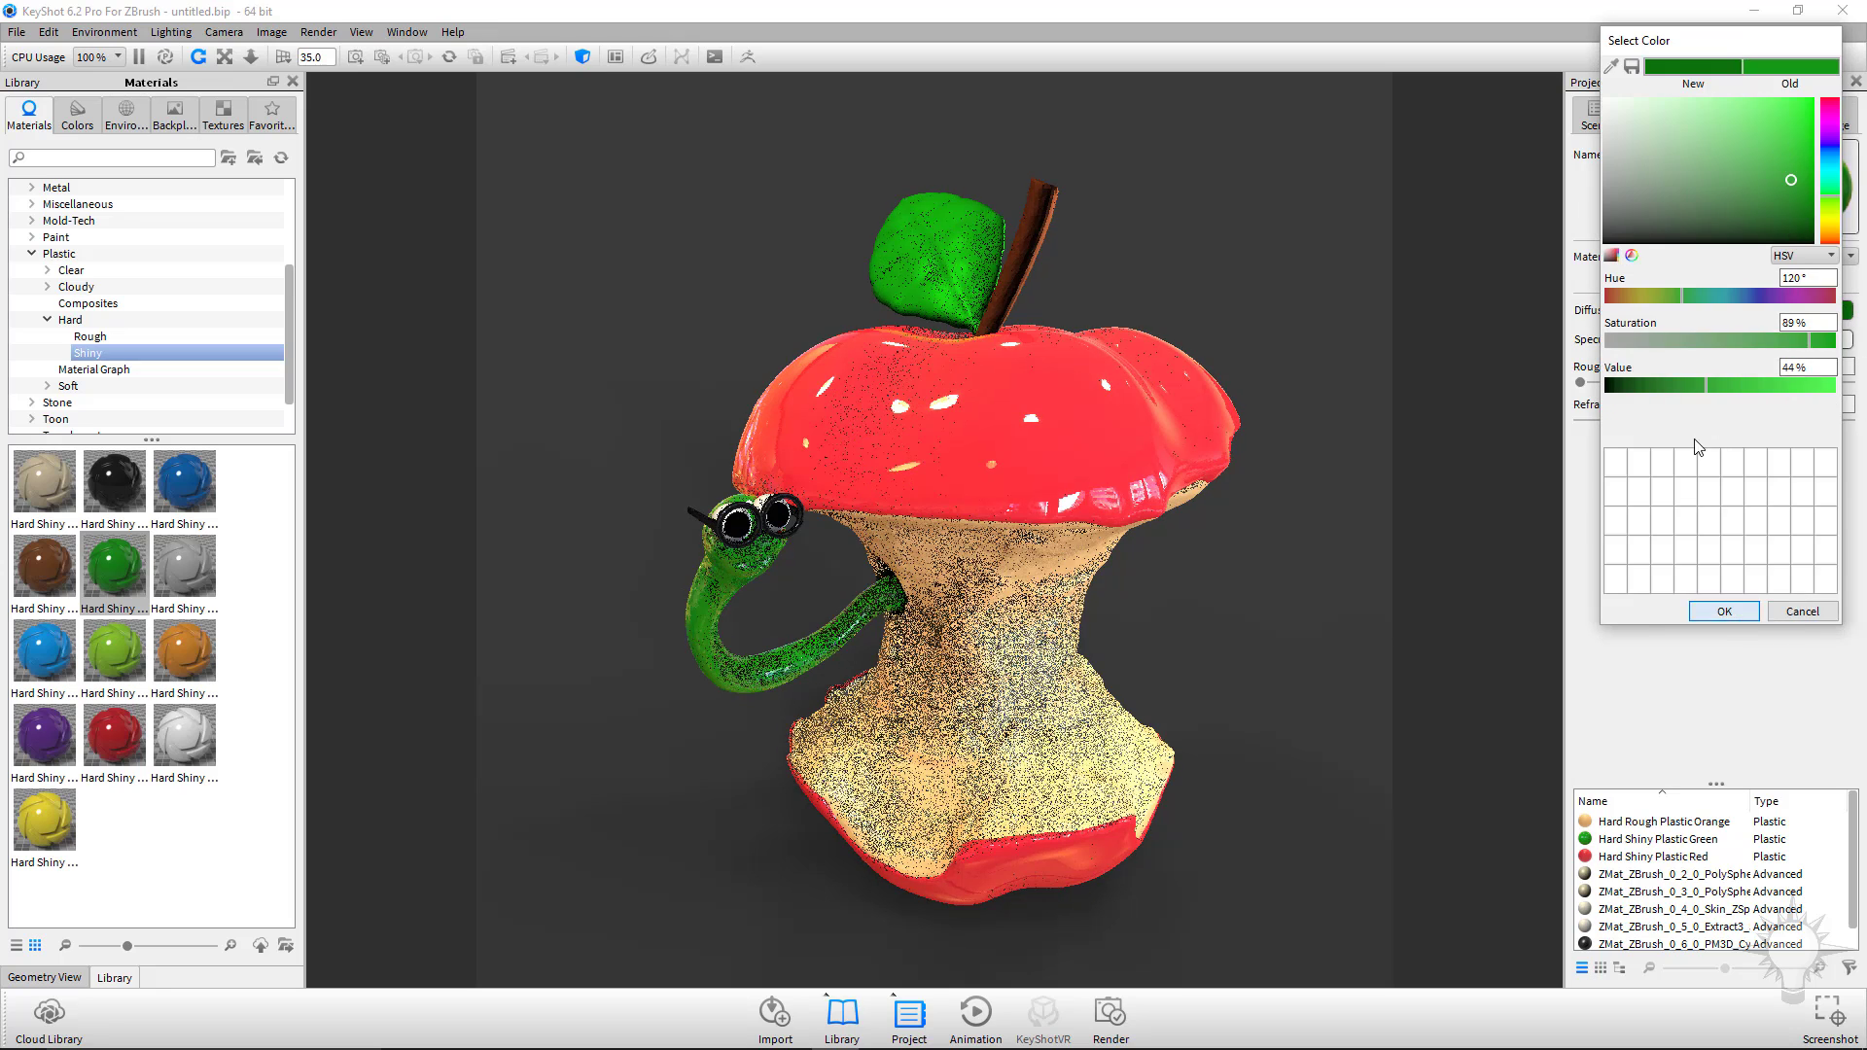
pyautogui.click(1724, 611)
pyautogui.scroll(-3, 1091, 556)
pyautogui.moveTo(1091, 556); pyautogui.dragTo(971, 689)
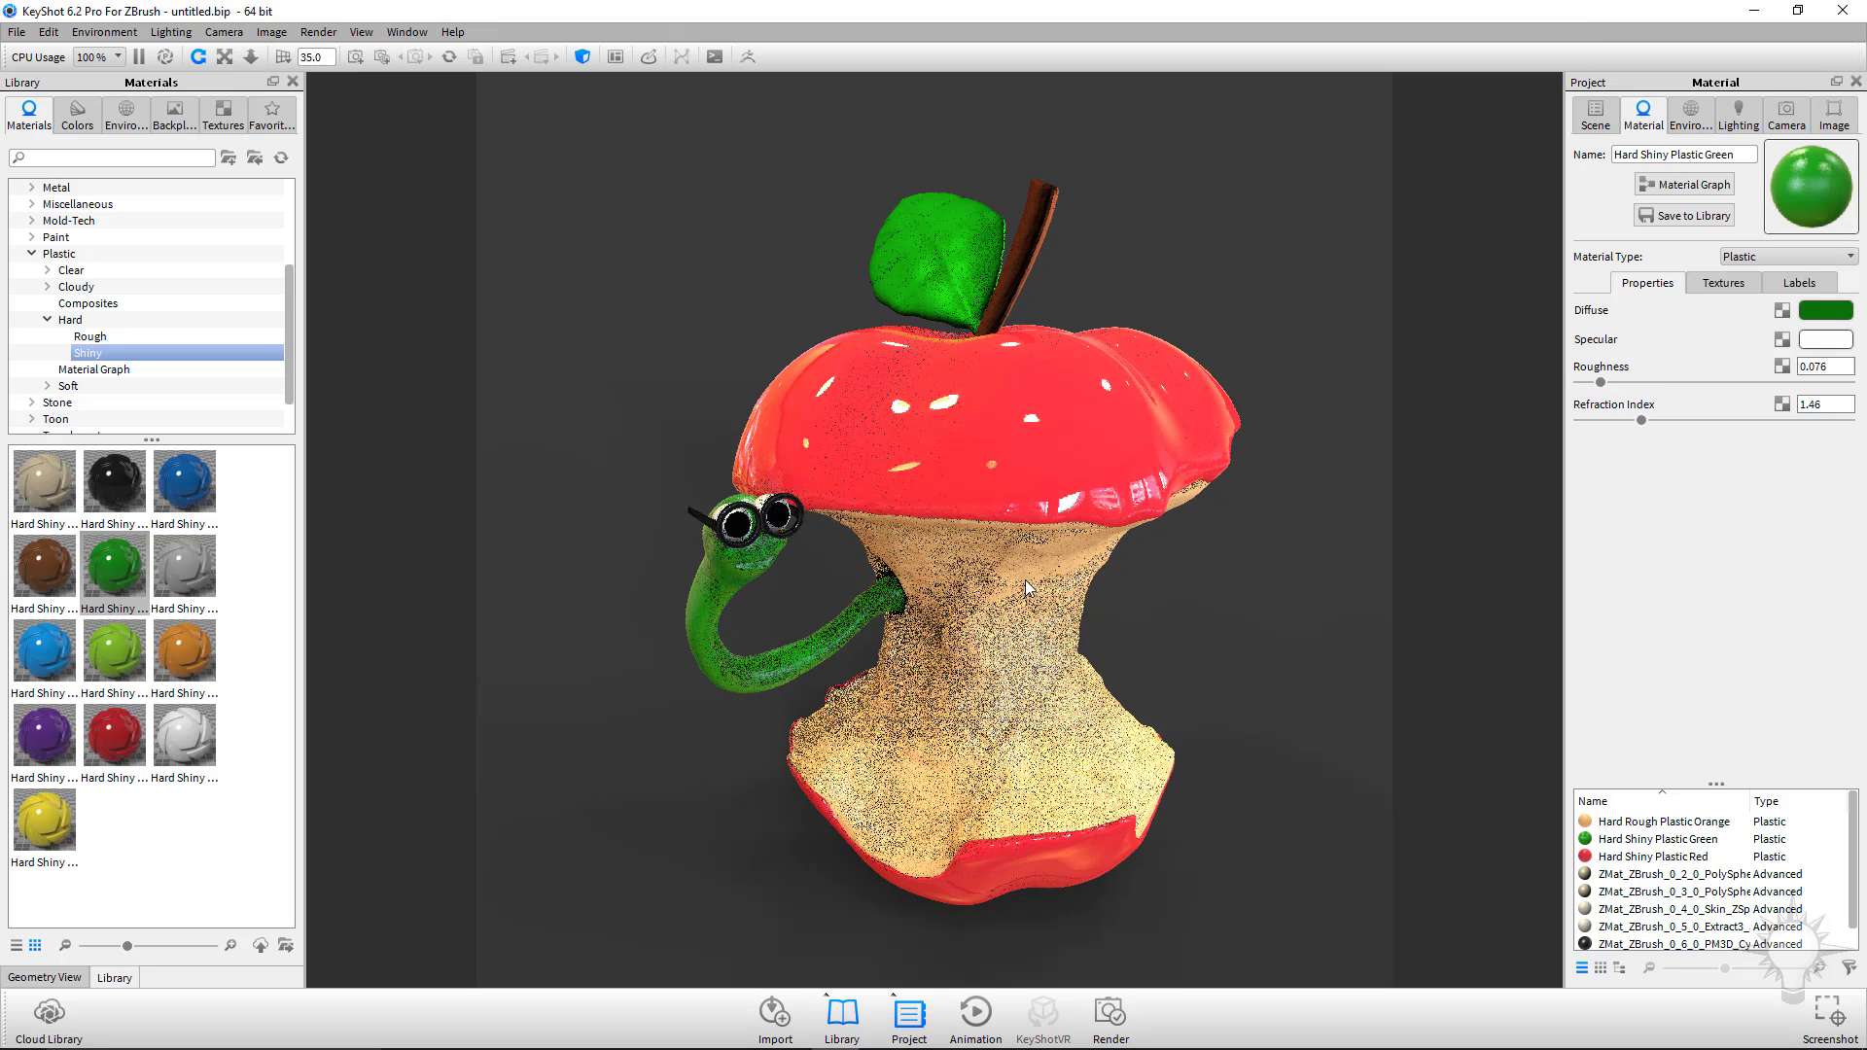
pyautogui.scroll(2, 971, 692)
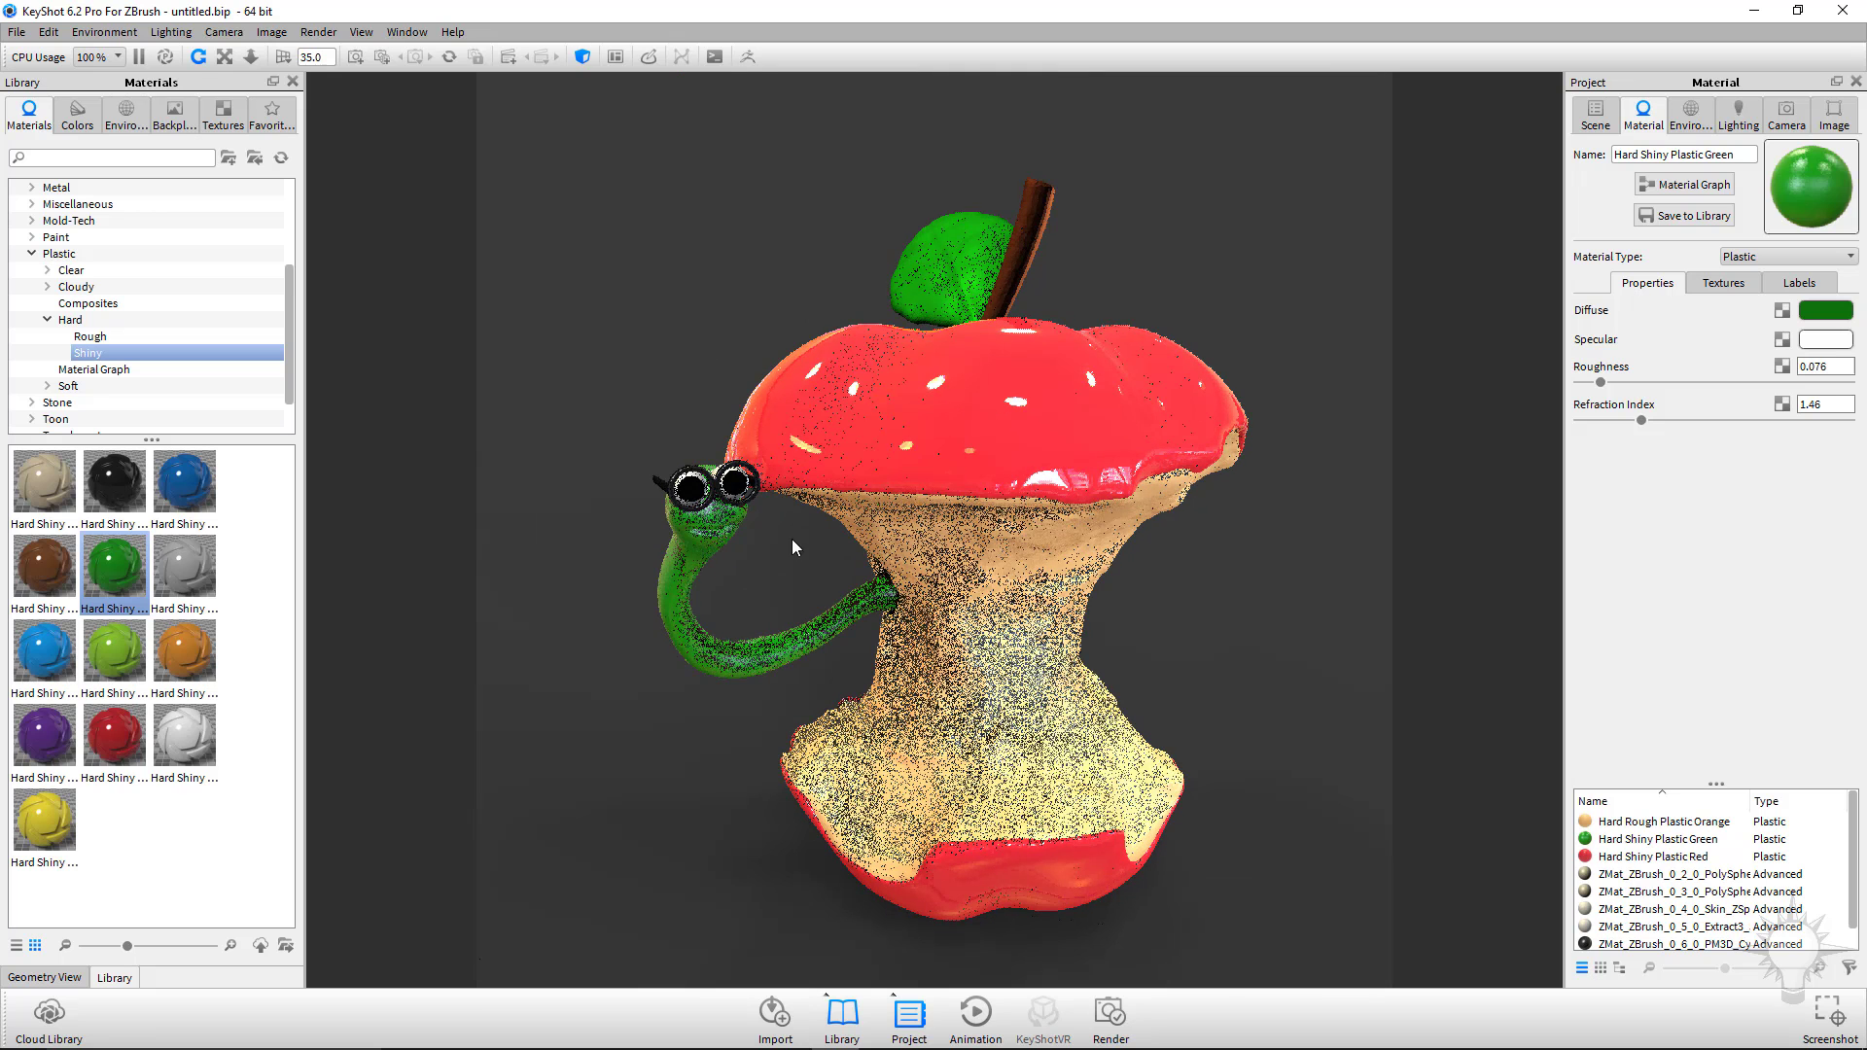
# Apply Hard Shiny Plastic Green from the library to the leaf and replace it with the worm's edited green plastic from the scene's materials.
pyautogui.moveTo(114, 567); pyautogui.dragTo(944, 251)
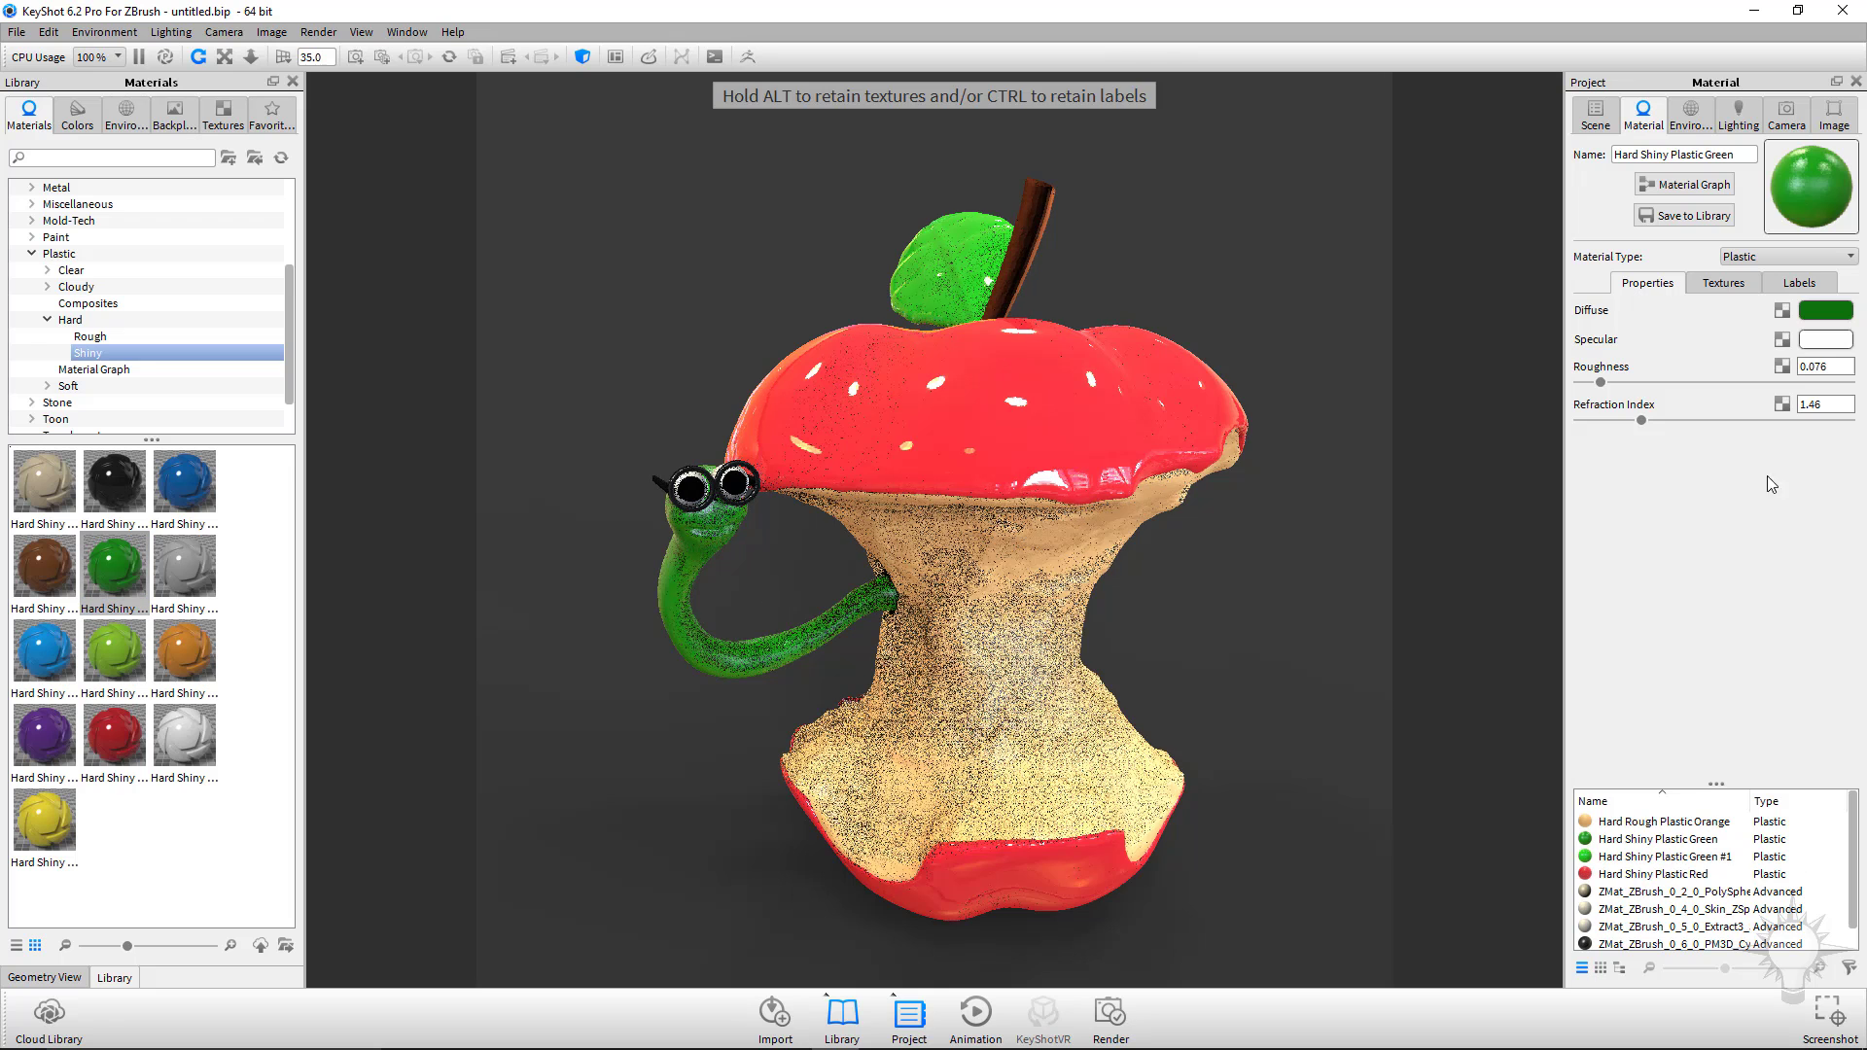
pyautogui.click(1595, 115)
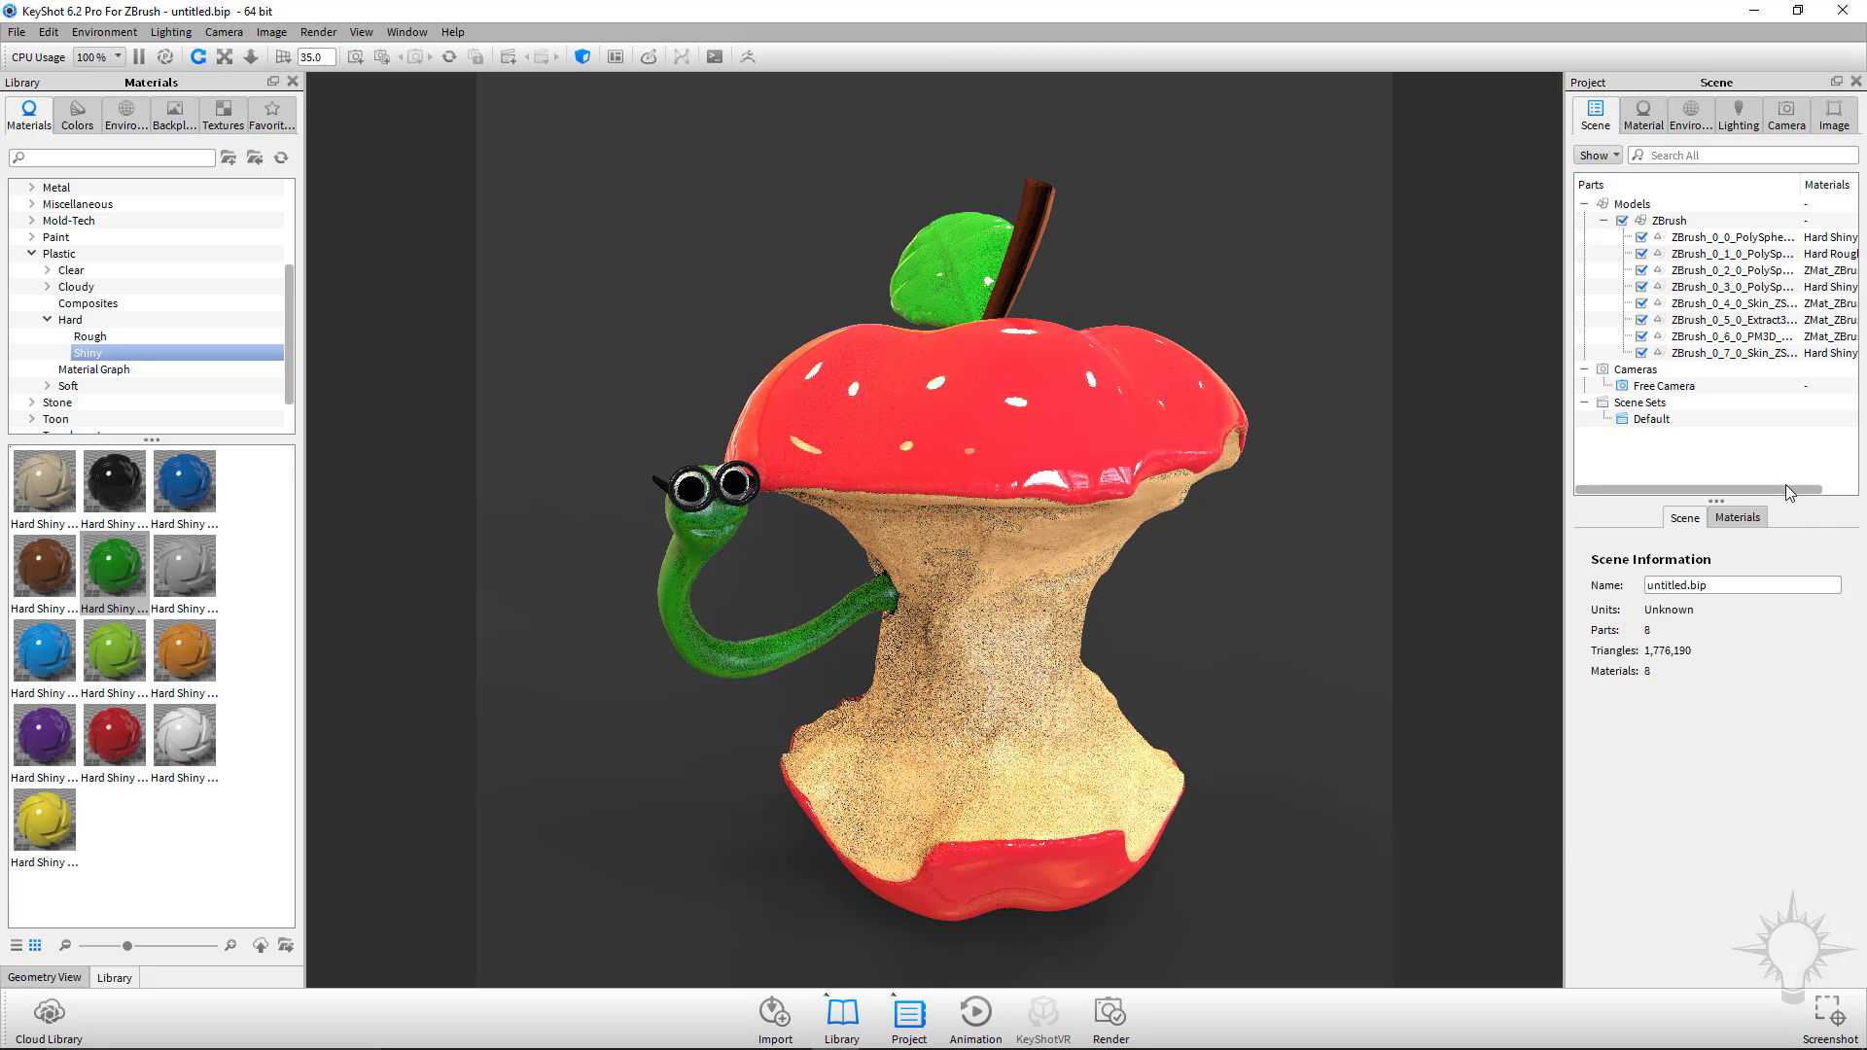
pyautogui.click(1738, 517)
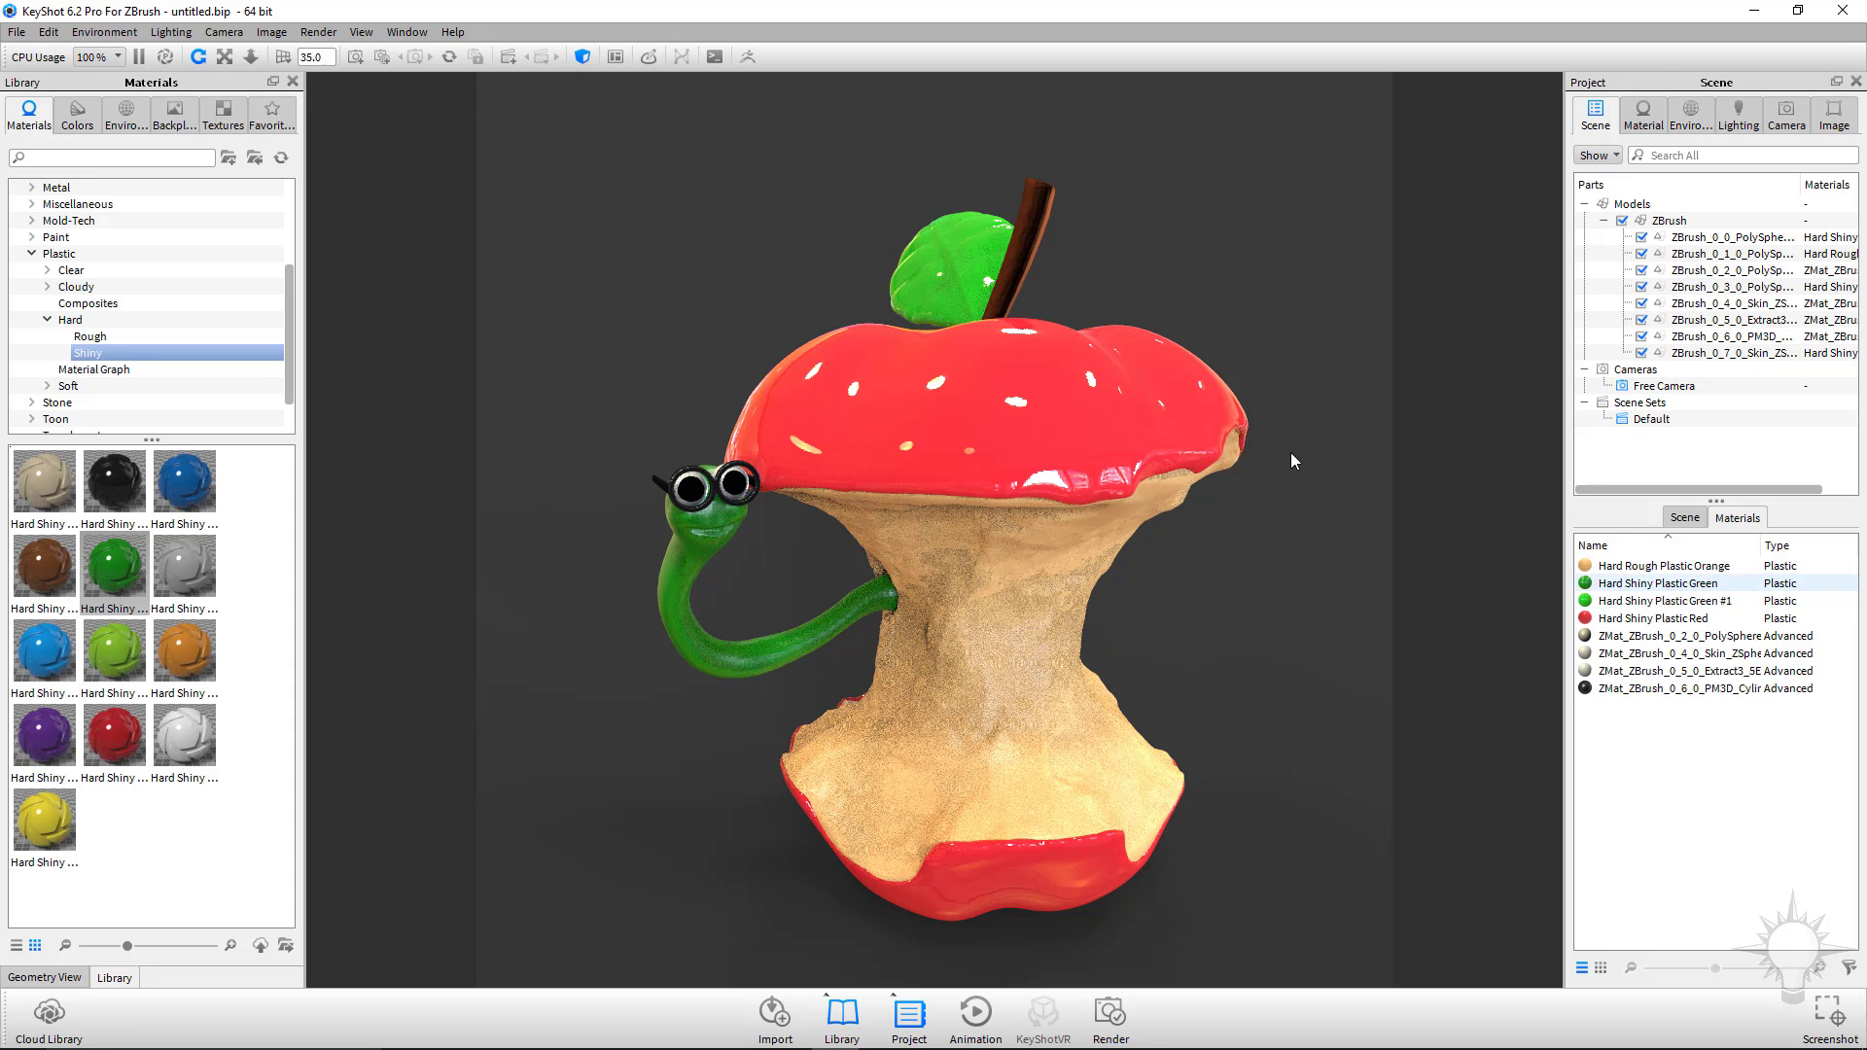
pyautogui.click(692, 652)
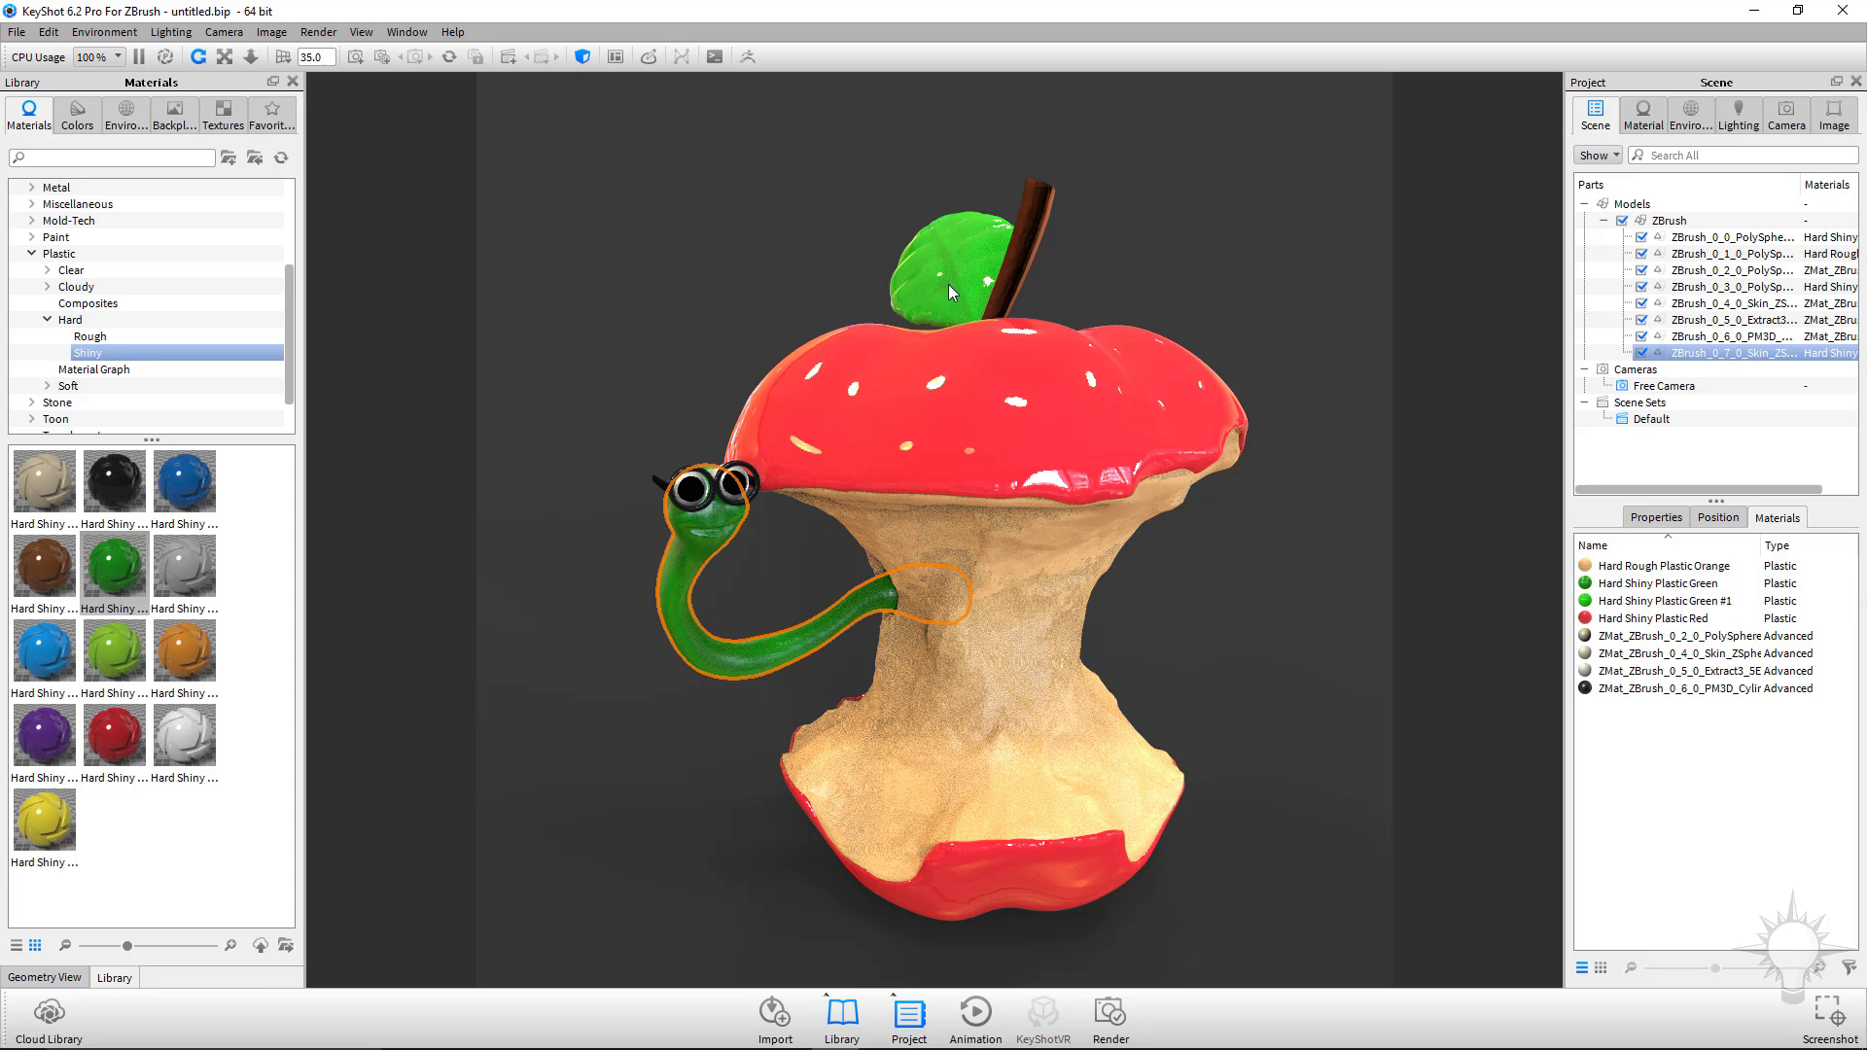
pyautogui.moveTo(1658, 584); pyautogui.dragTo(913, 265)
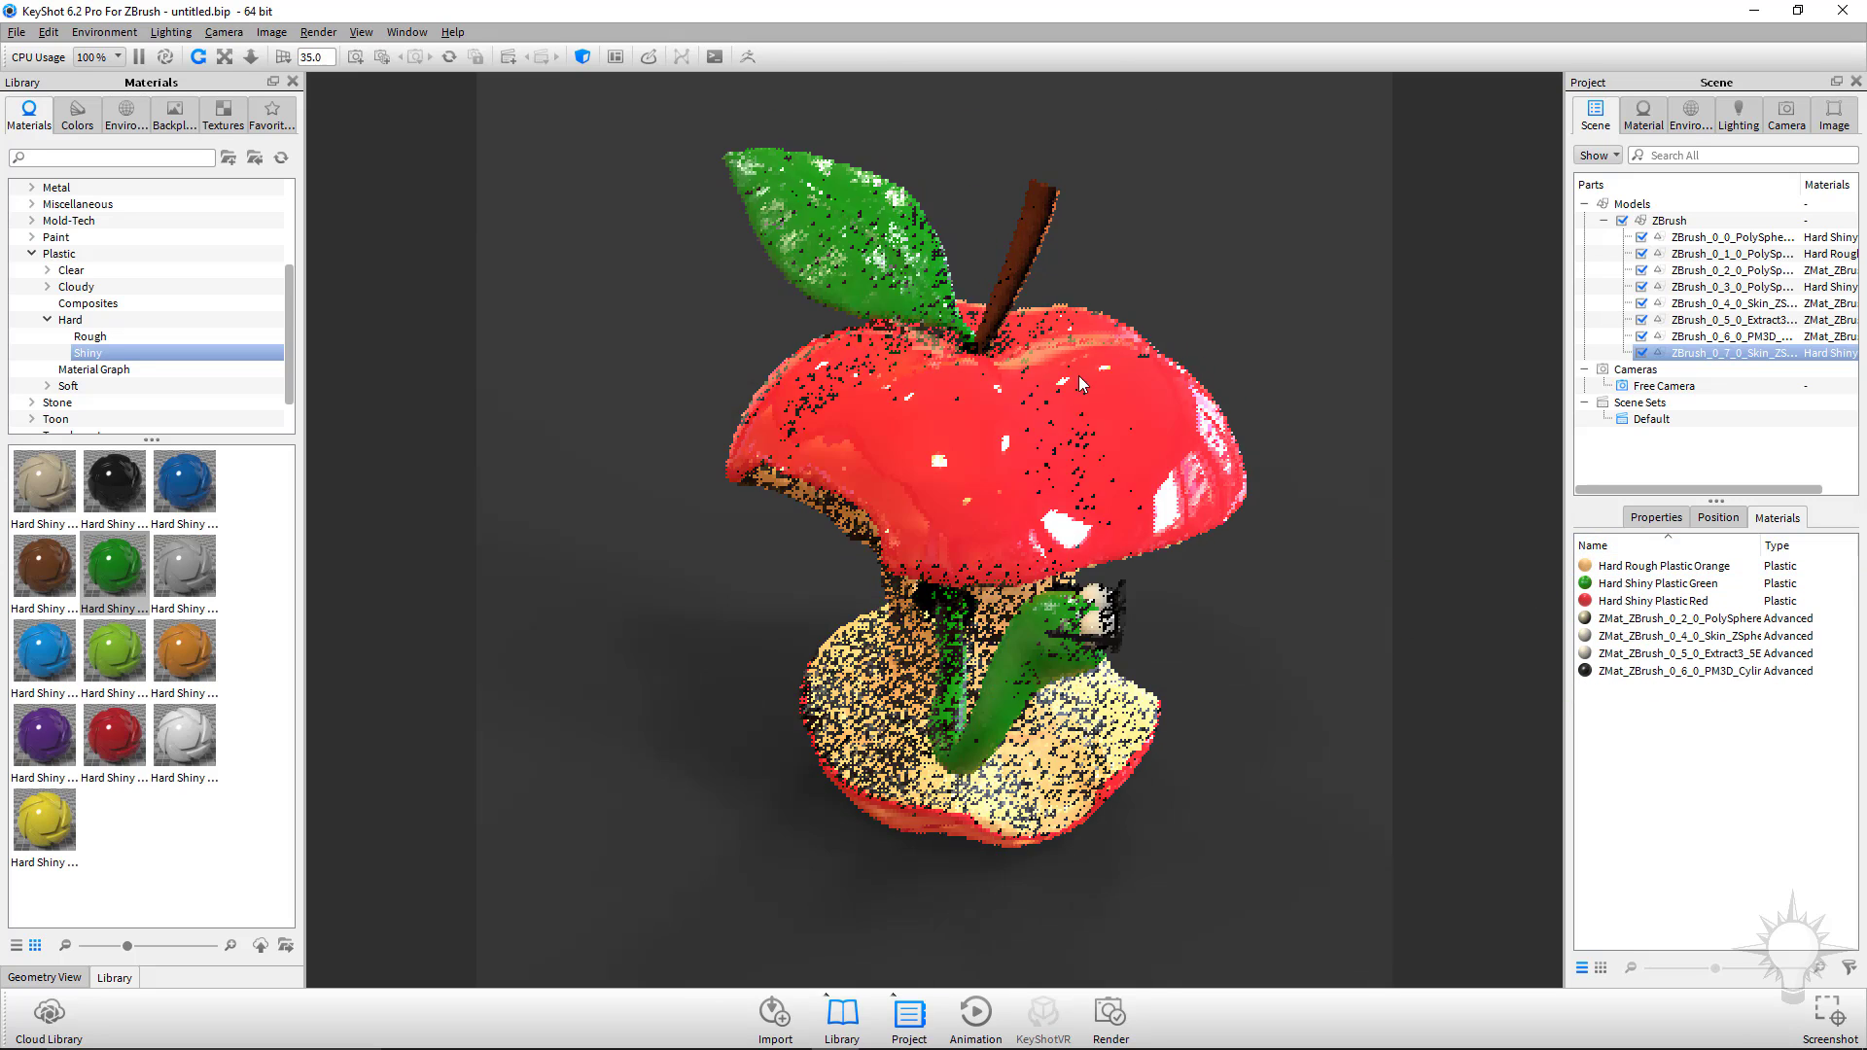
# Set the roughness of the green plastic shared by worm and leaf to 0.025 and unlink the leaf's material.
pyautogui.doubleClick(1658, 584)
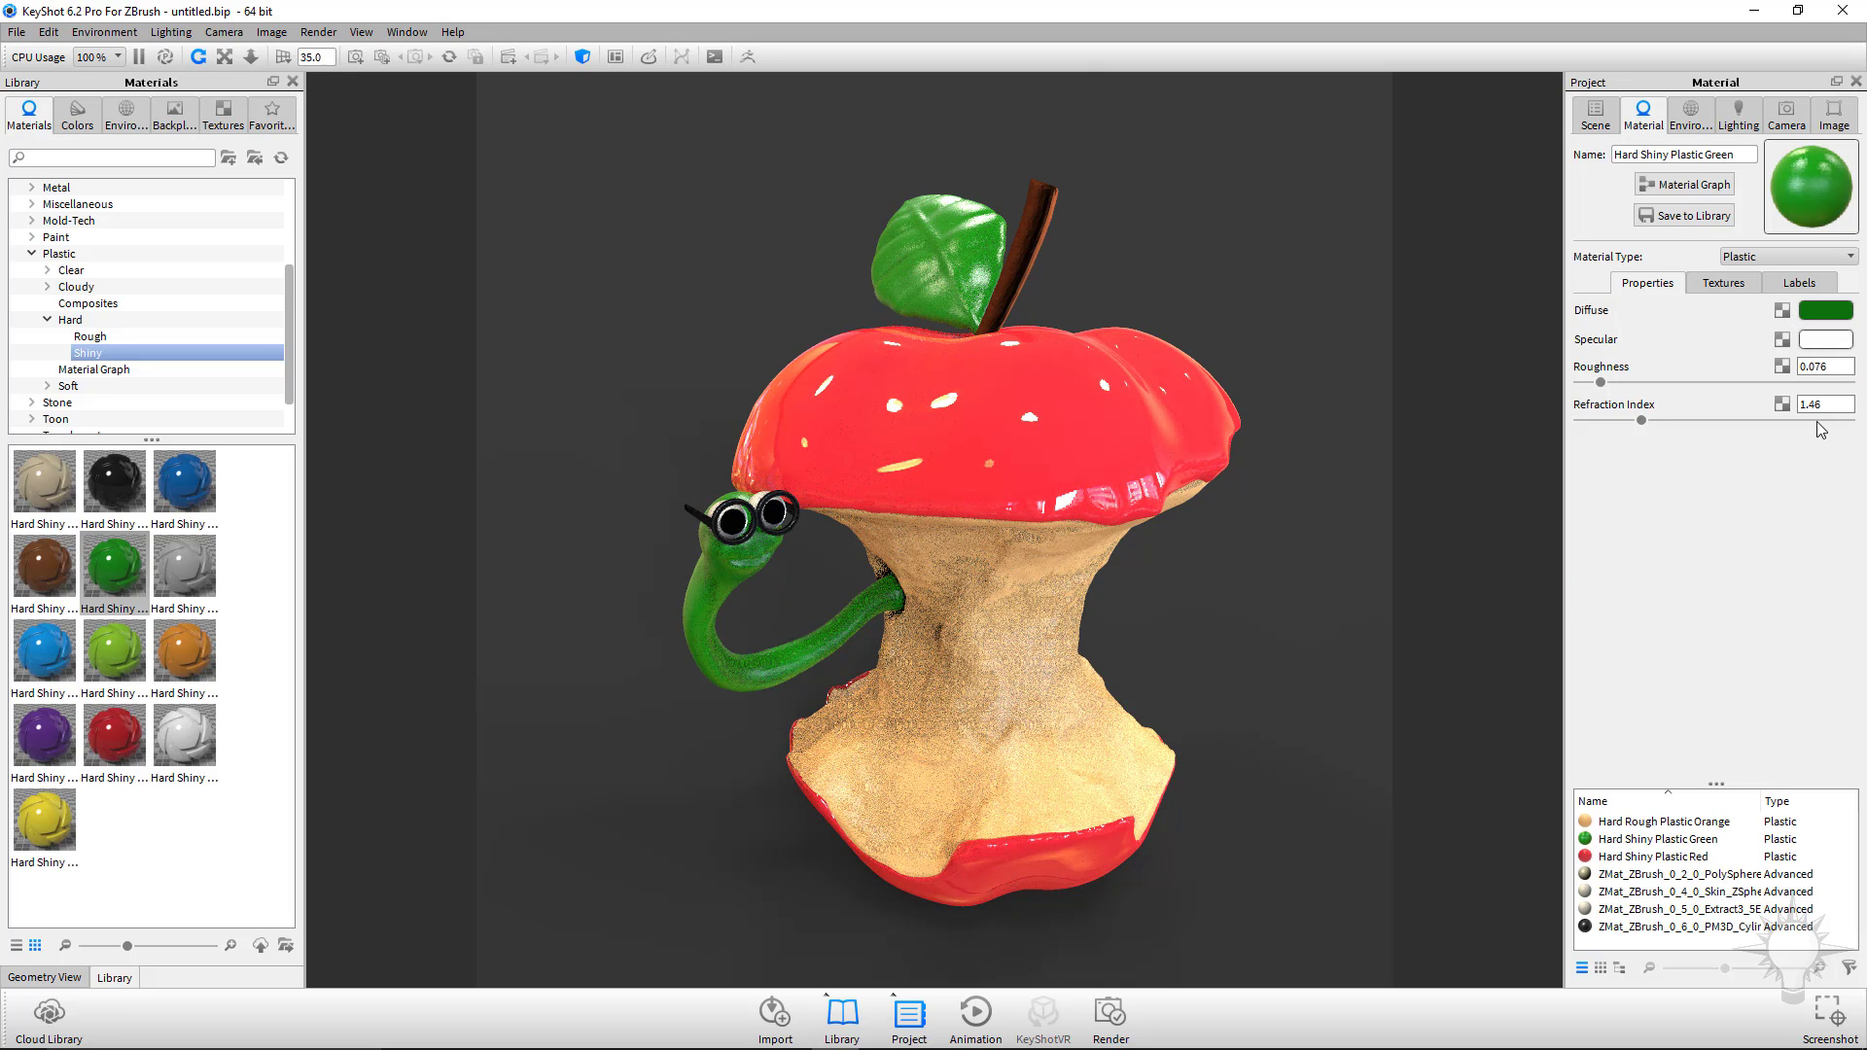
pyautogui.moveTo(1672, 385); pyautogui.dragTo(1585, 388)
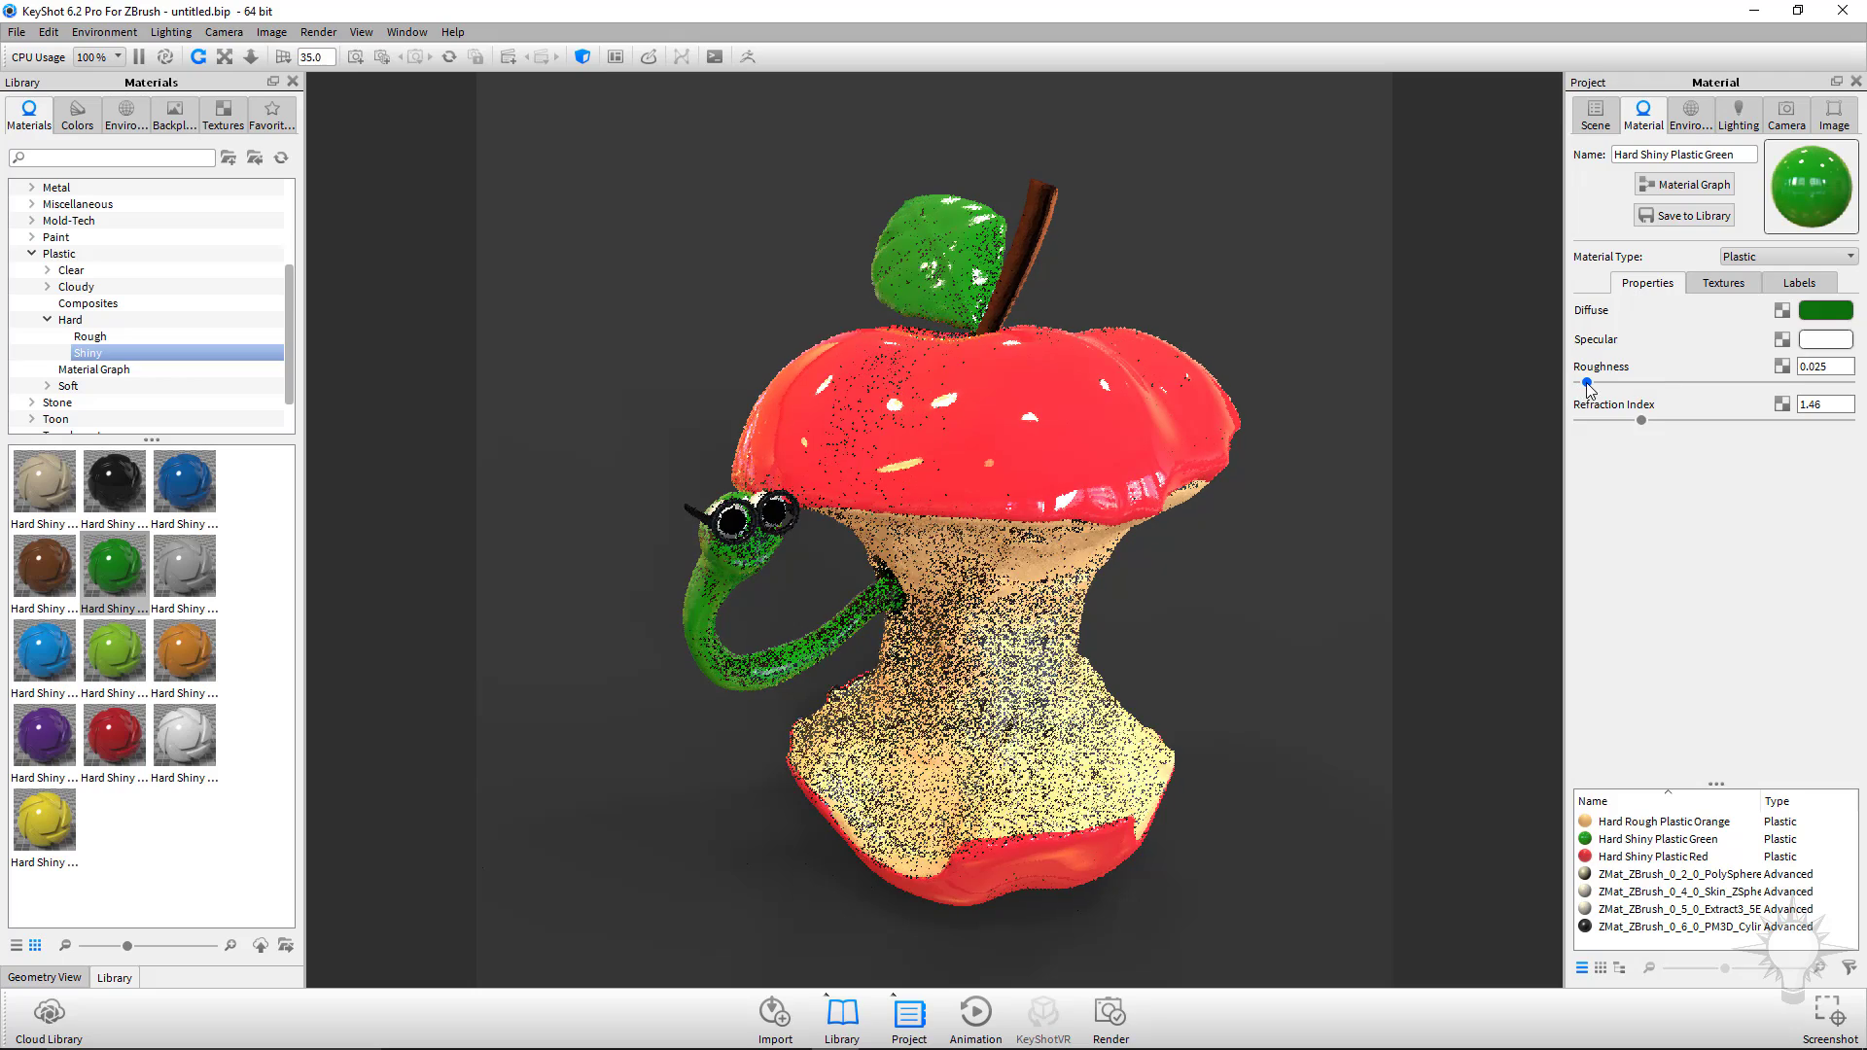
pyautogui.moveTo(1505, 621); pyautogui.dragTo(943, 241)
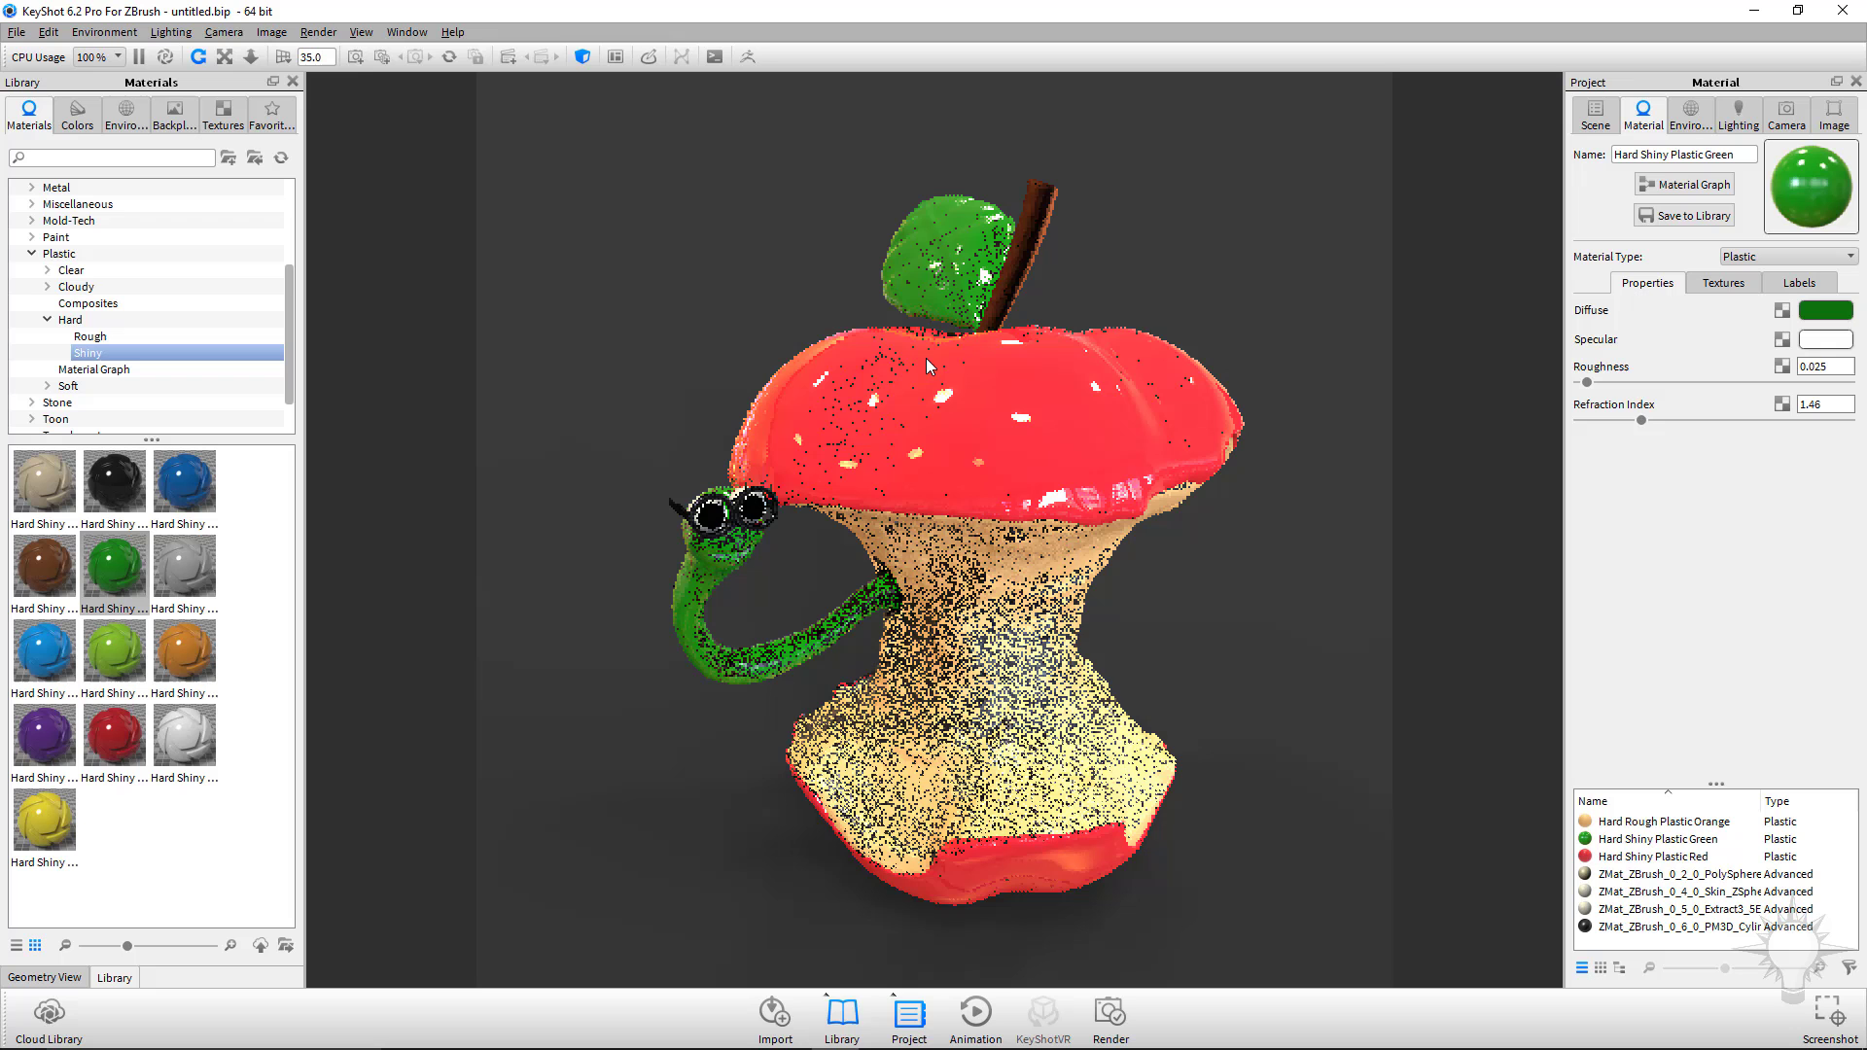
pyautogui.rightClick(948, 244)
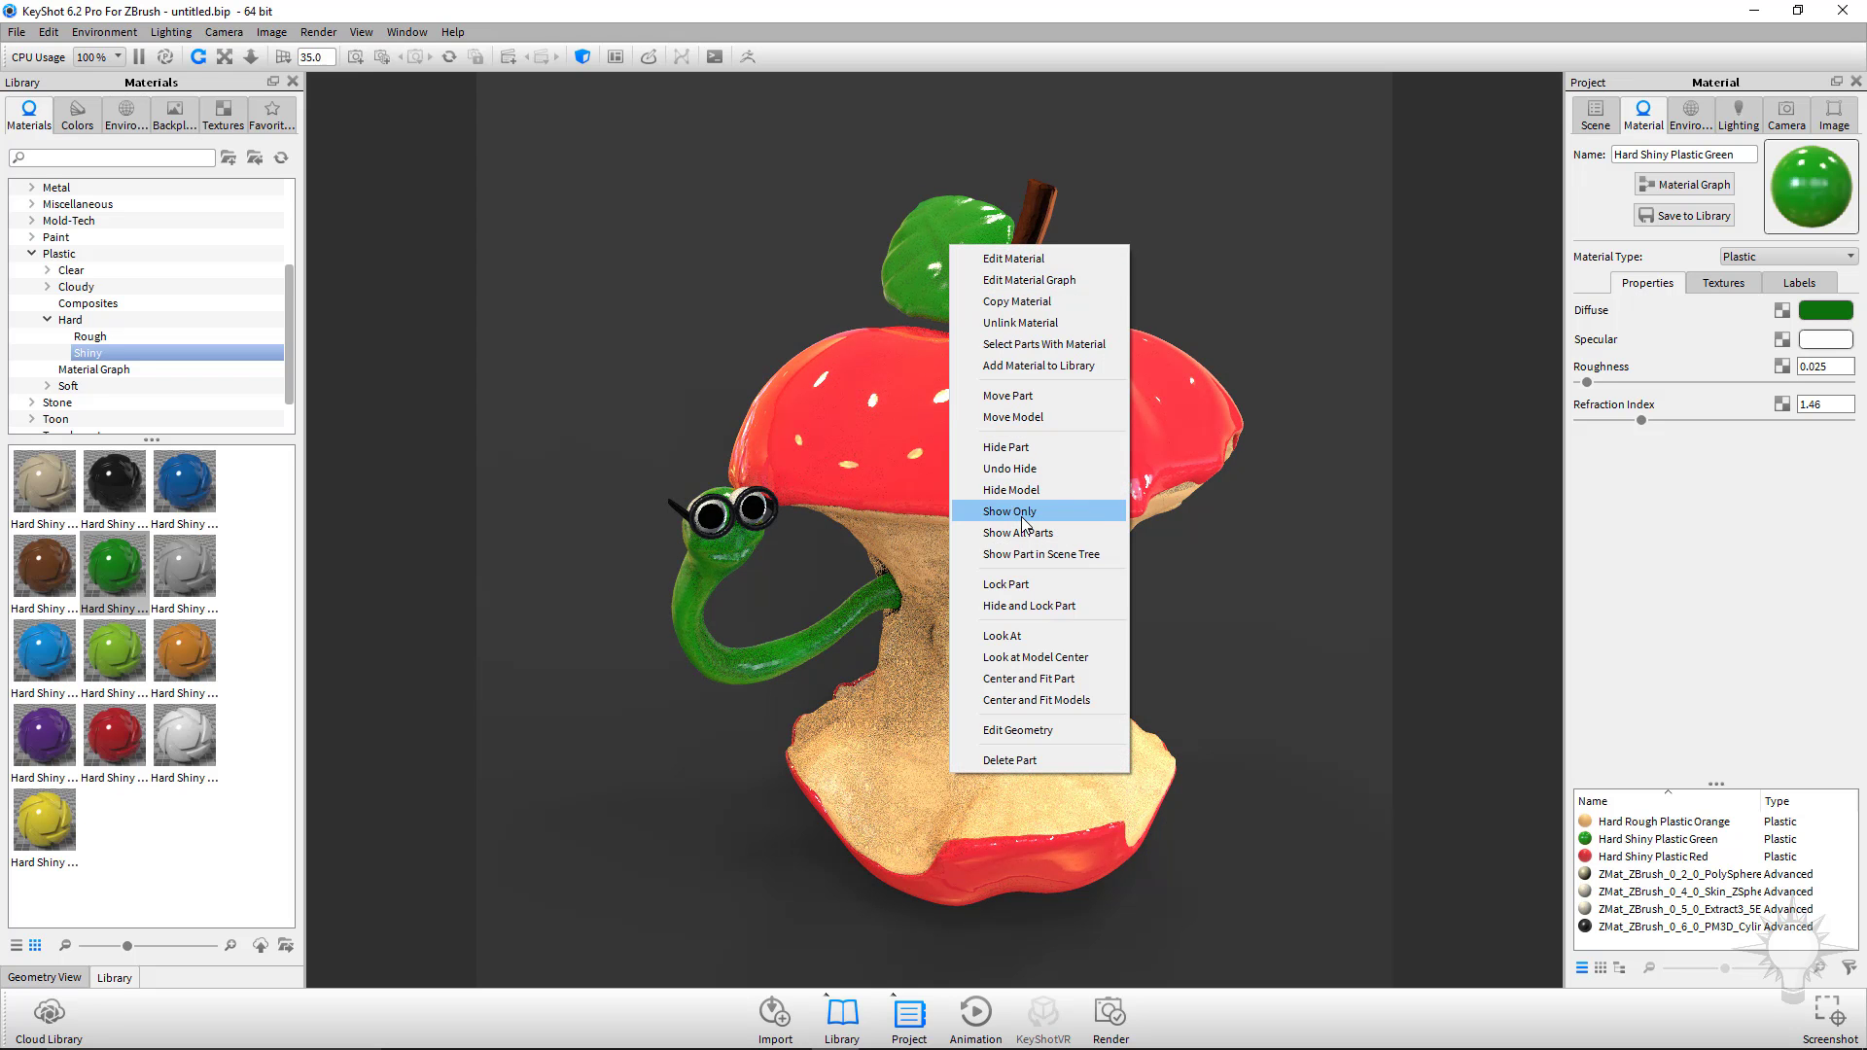
pyautogui.click(1020, 322)
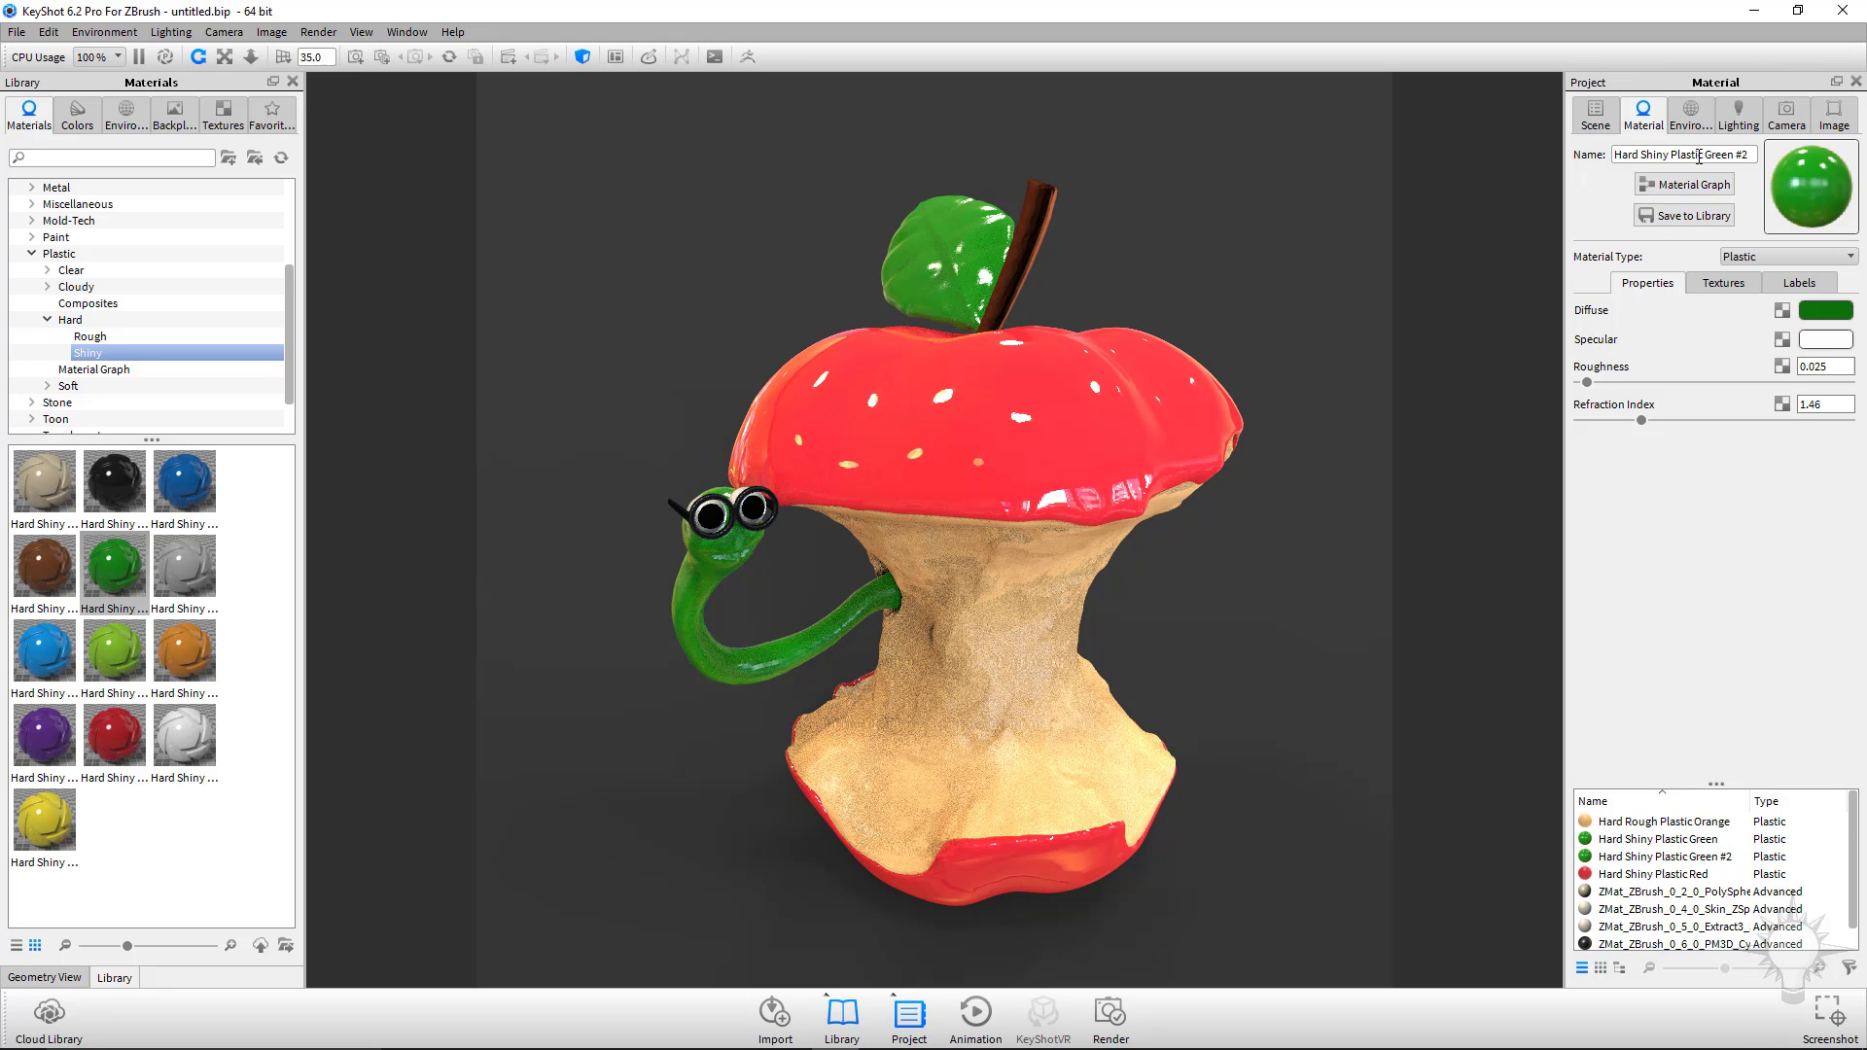
# Rename the leaf's material as Leaf and the worm body's material as Worm.
pyautogui.moveTo(1749, 160); pyautogui.dragTo(1369, 149)
pyautogui.write('Leaf')
pyautogui.press('Return')
pyautogui.doubleClick(821, 642)
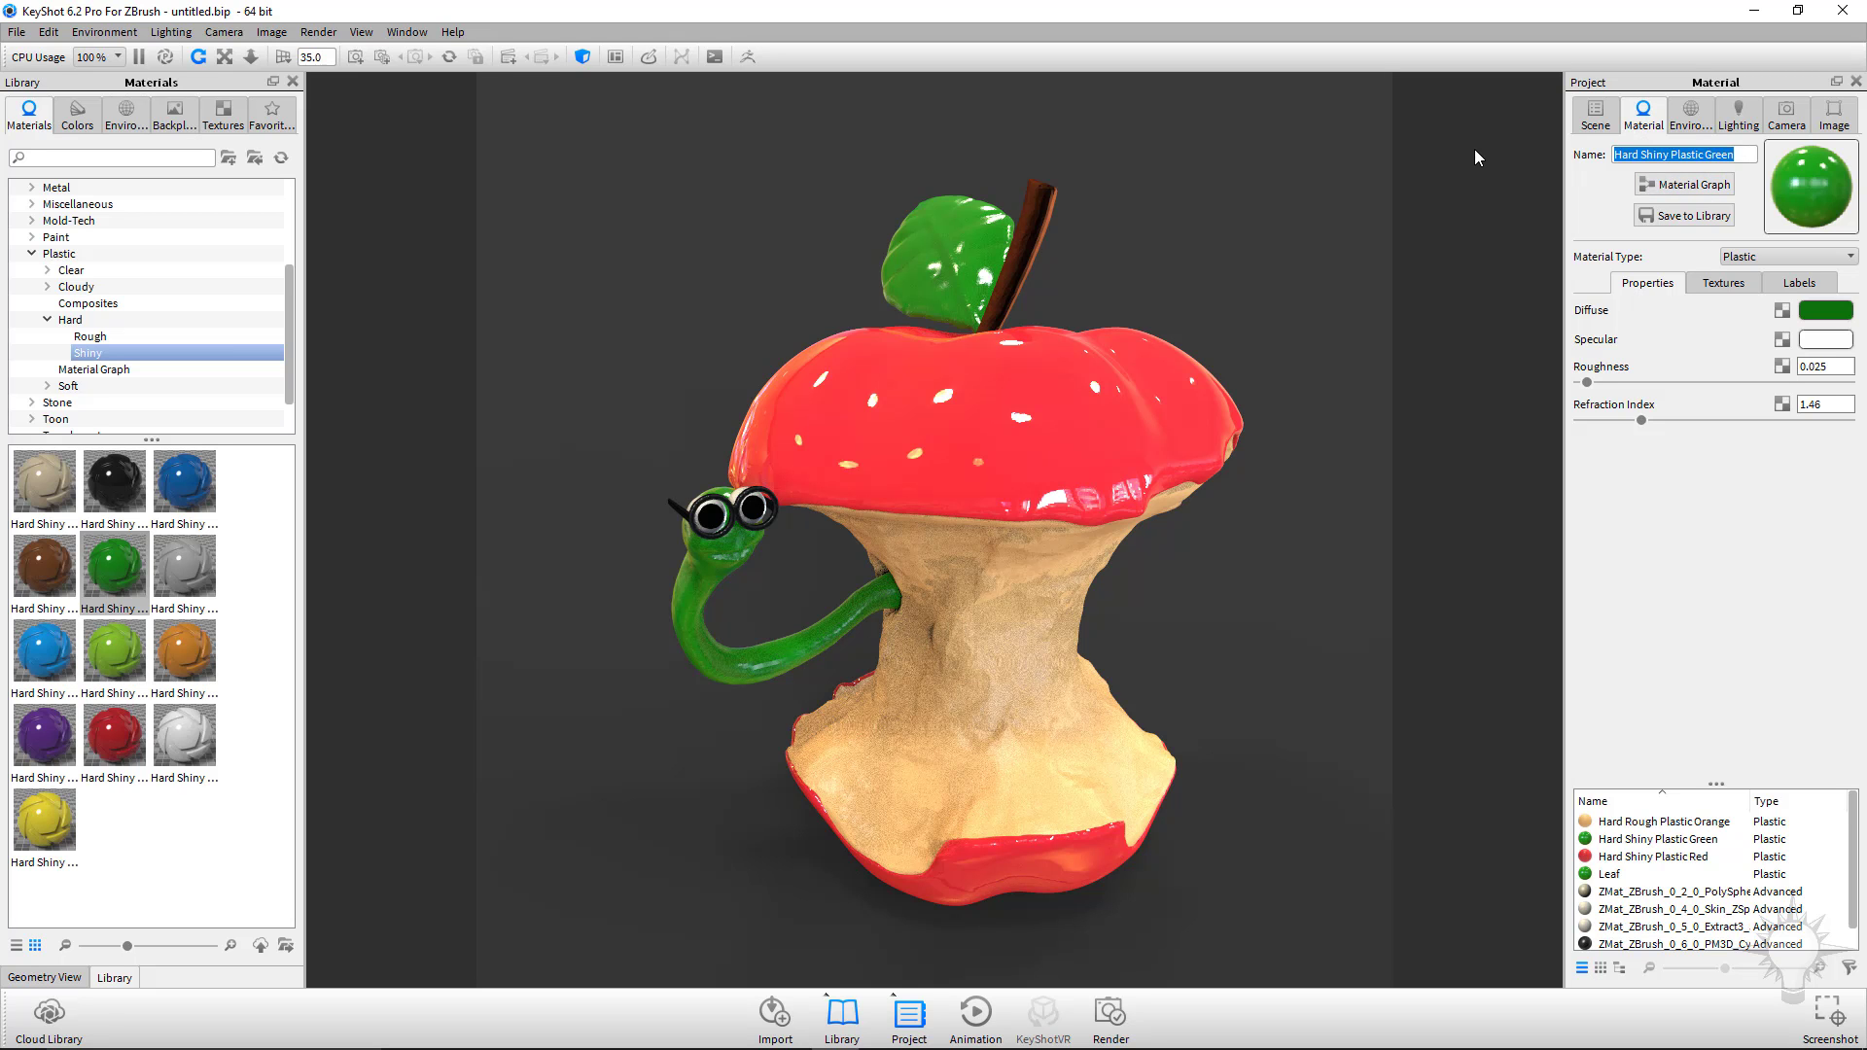
pyautogui.write('Worm')
pyautogui.press('Return')
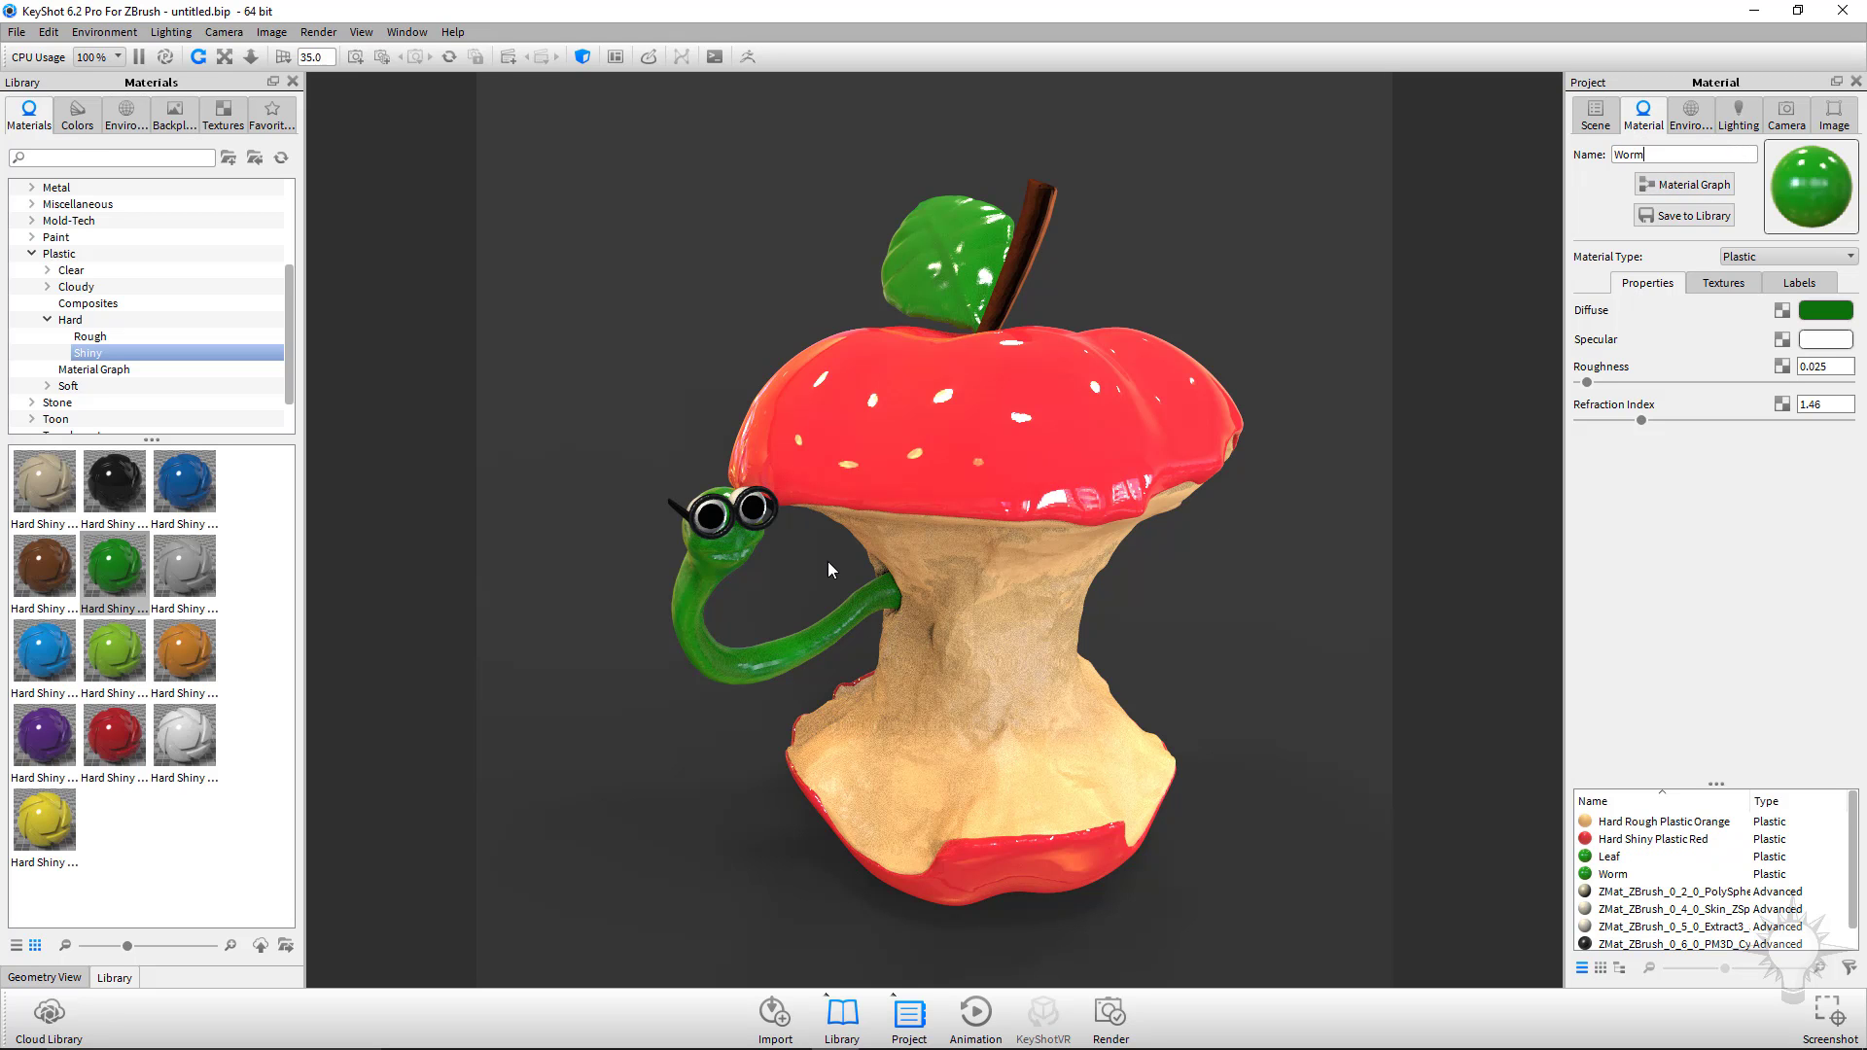
# Try the Translucent and Glass (Solid) material types on the Worm material.
pyautogui.click(1769, 259)
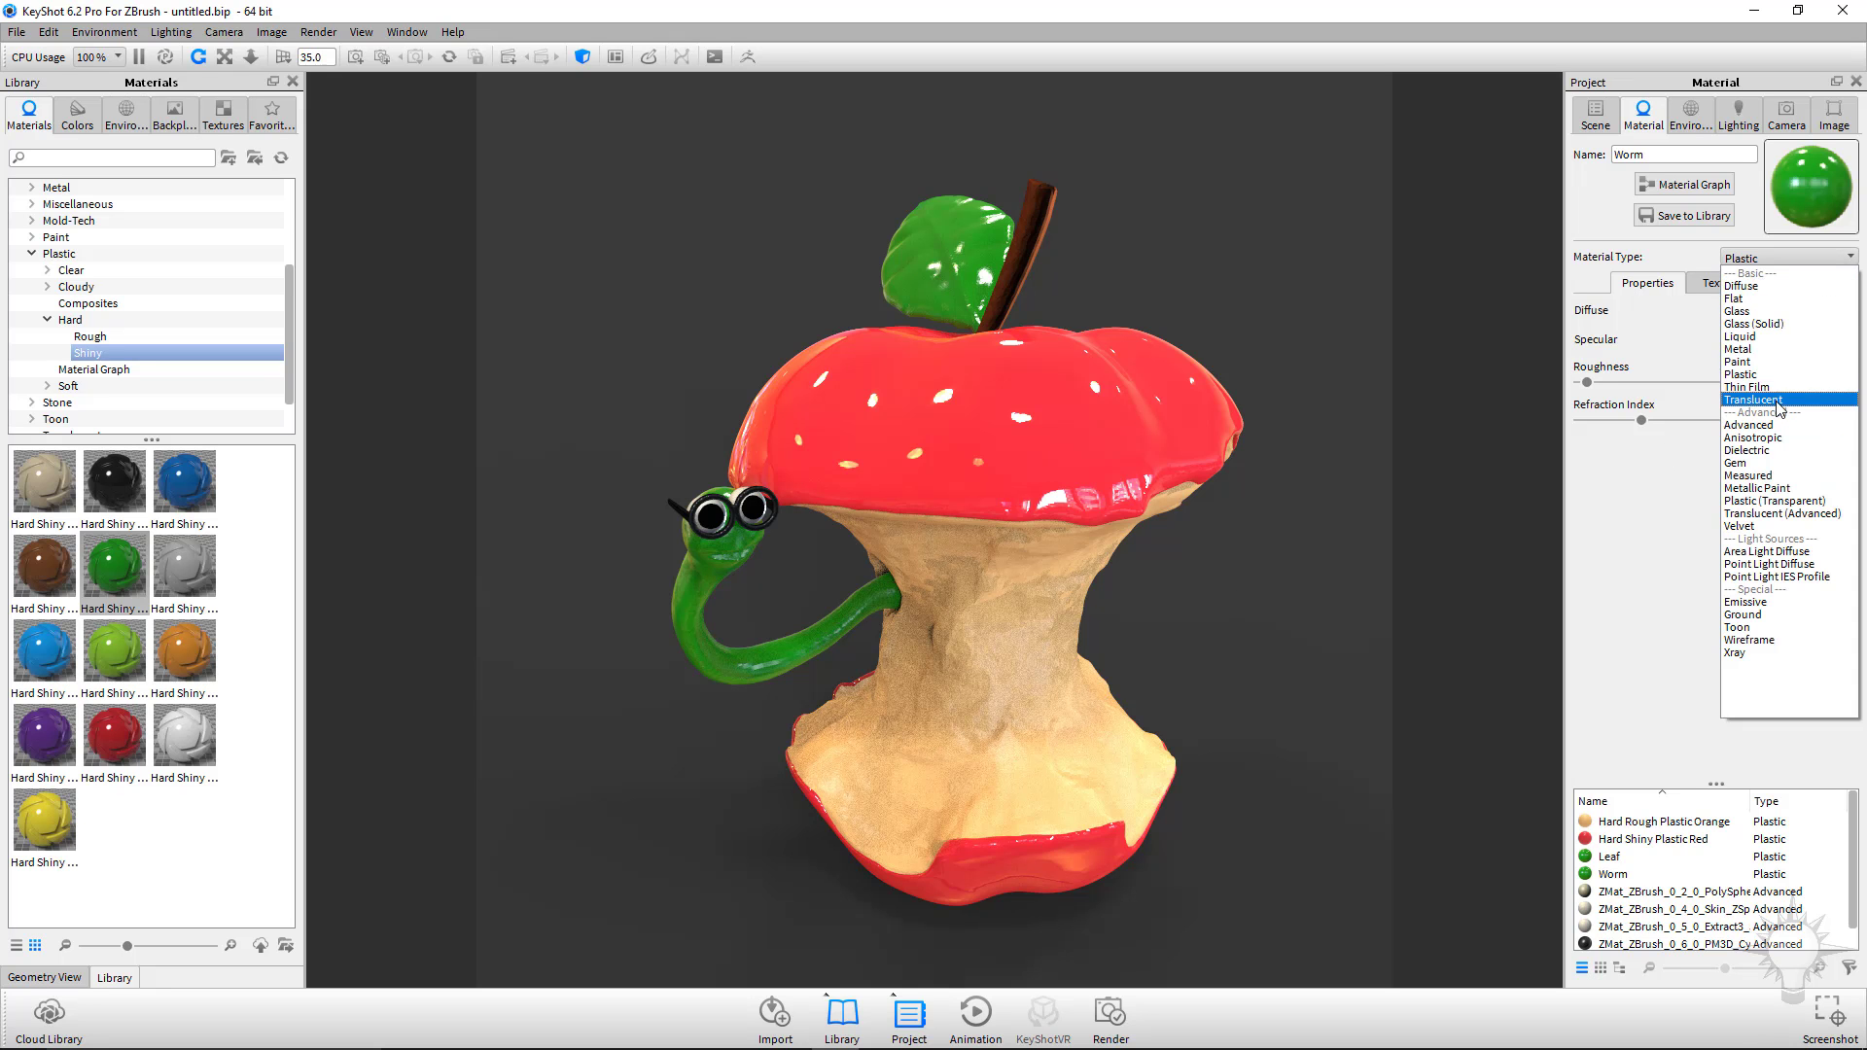
pyautogui.click(1753, 400)
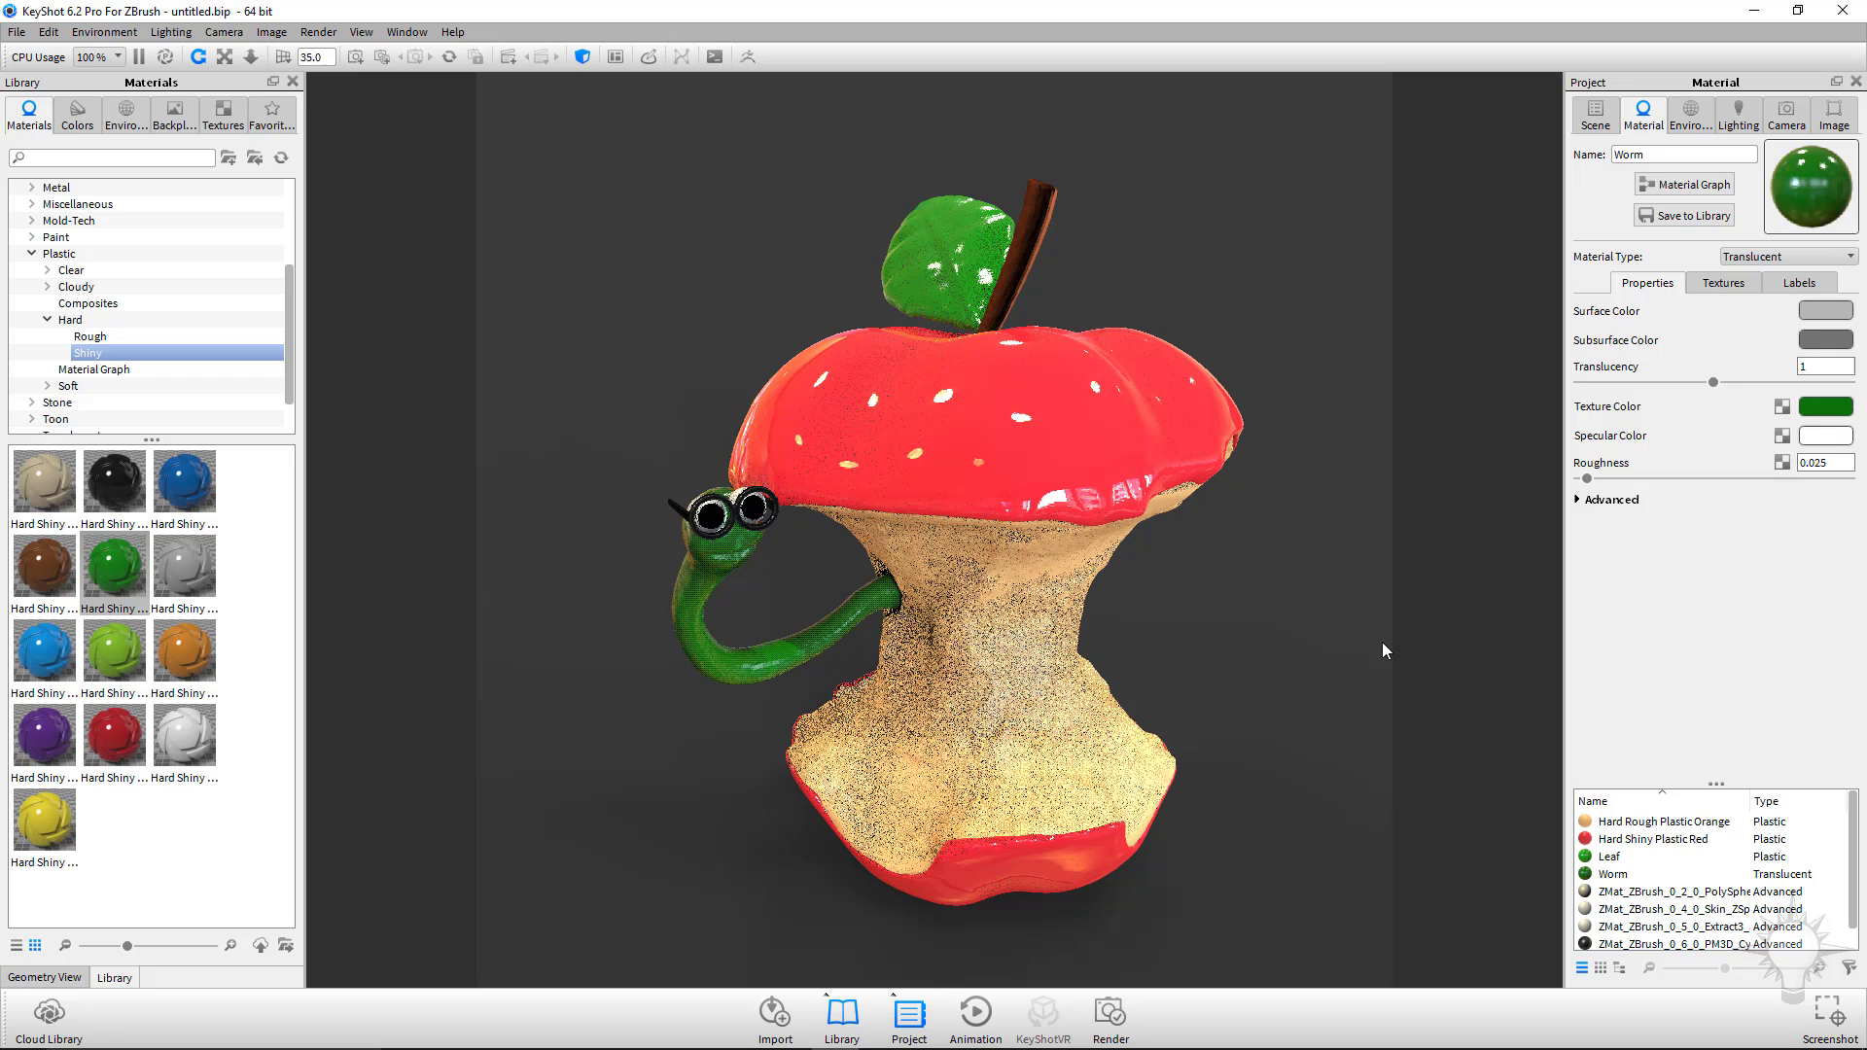
pyautogui.click(1787, 256)
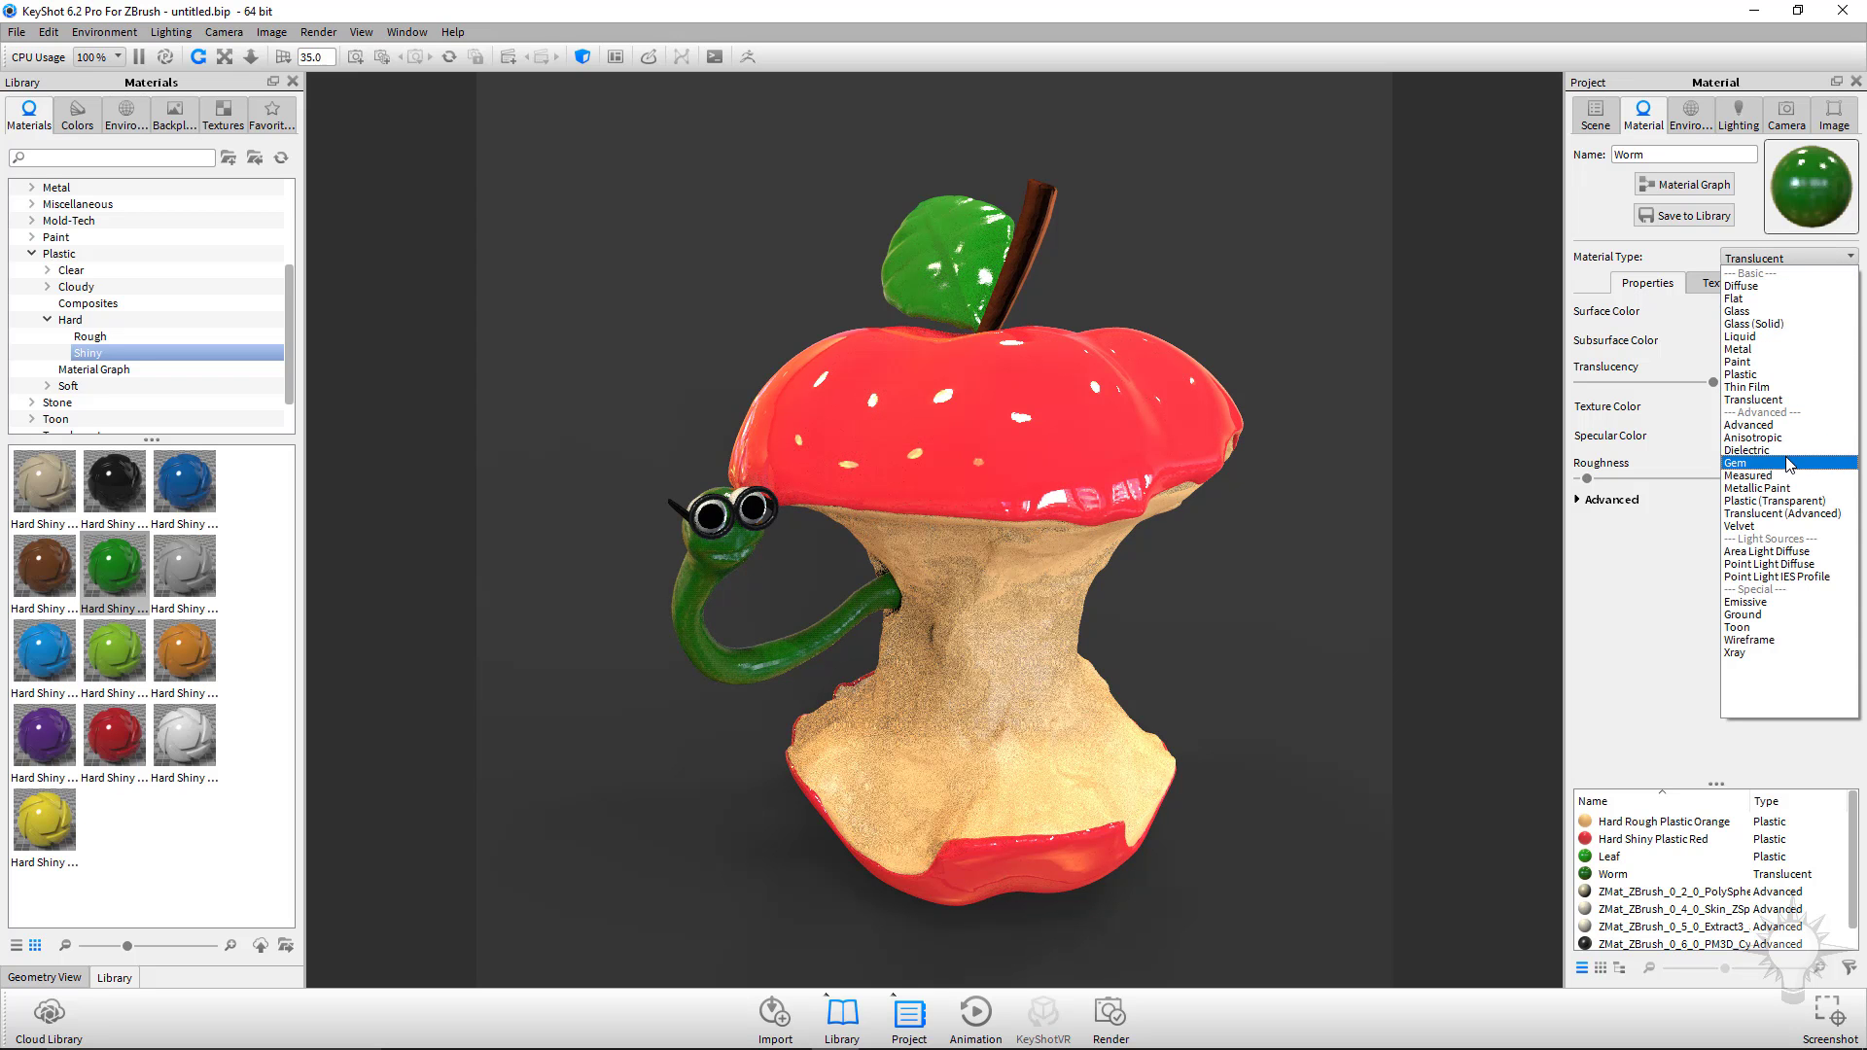
pyautogui.click(1786, 325)
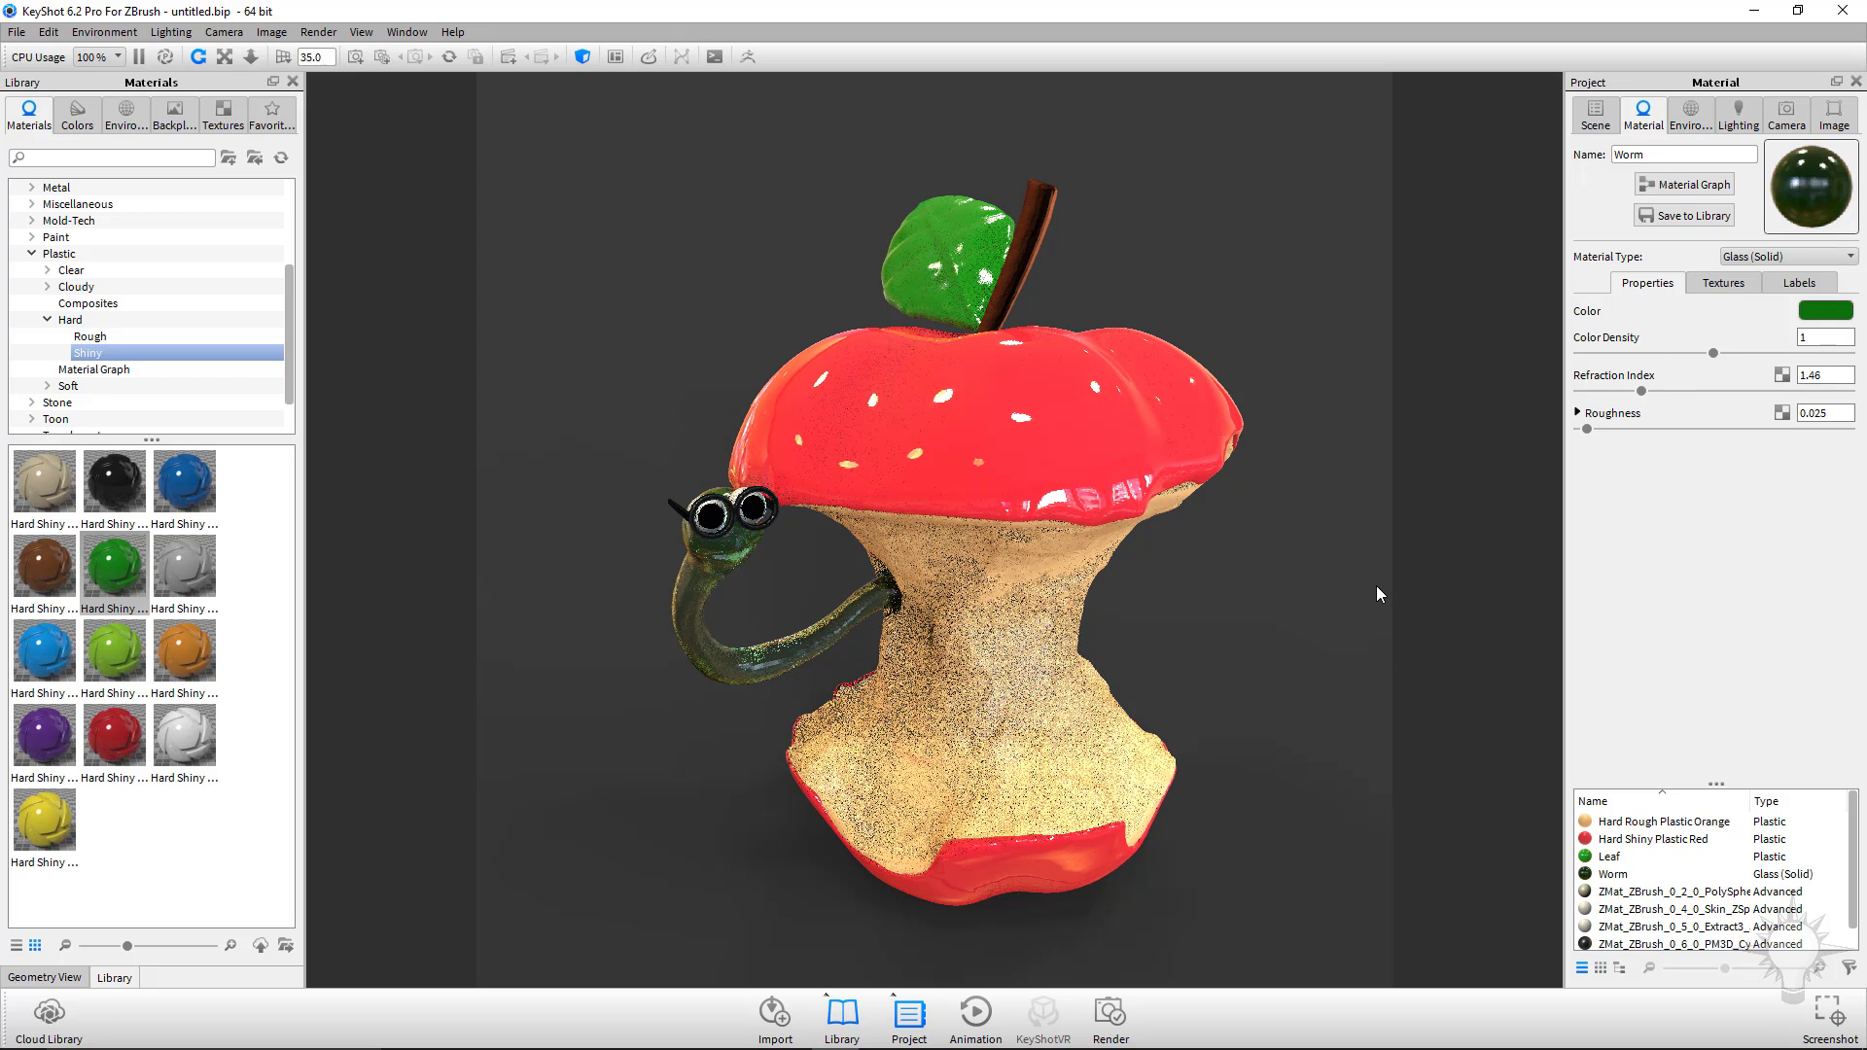
pyautogui.moveTo(1059, 597); pyautogui.dragTo(1590, 218)
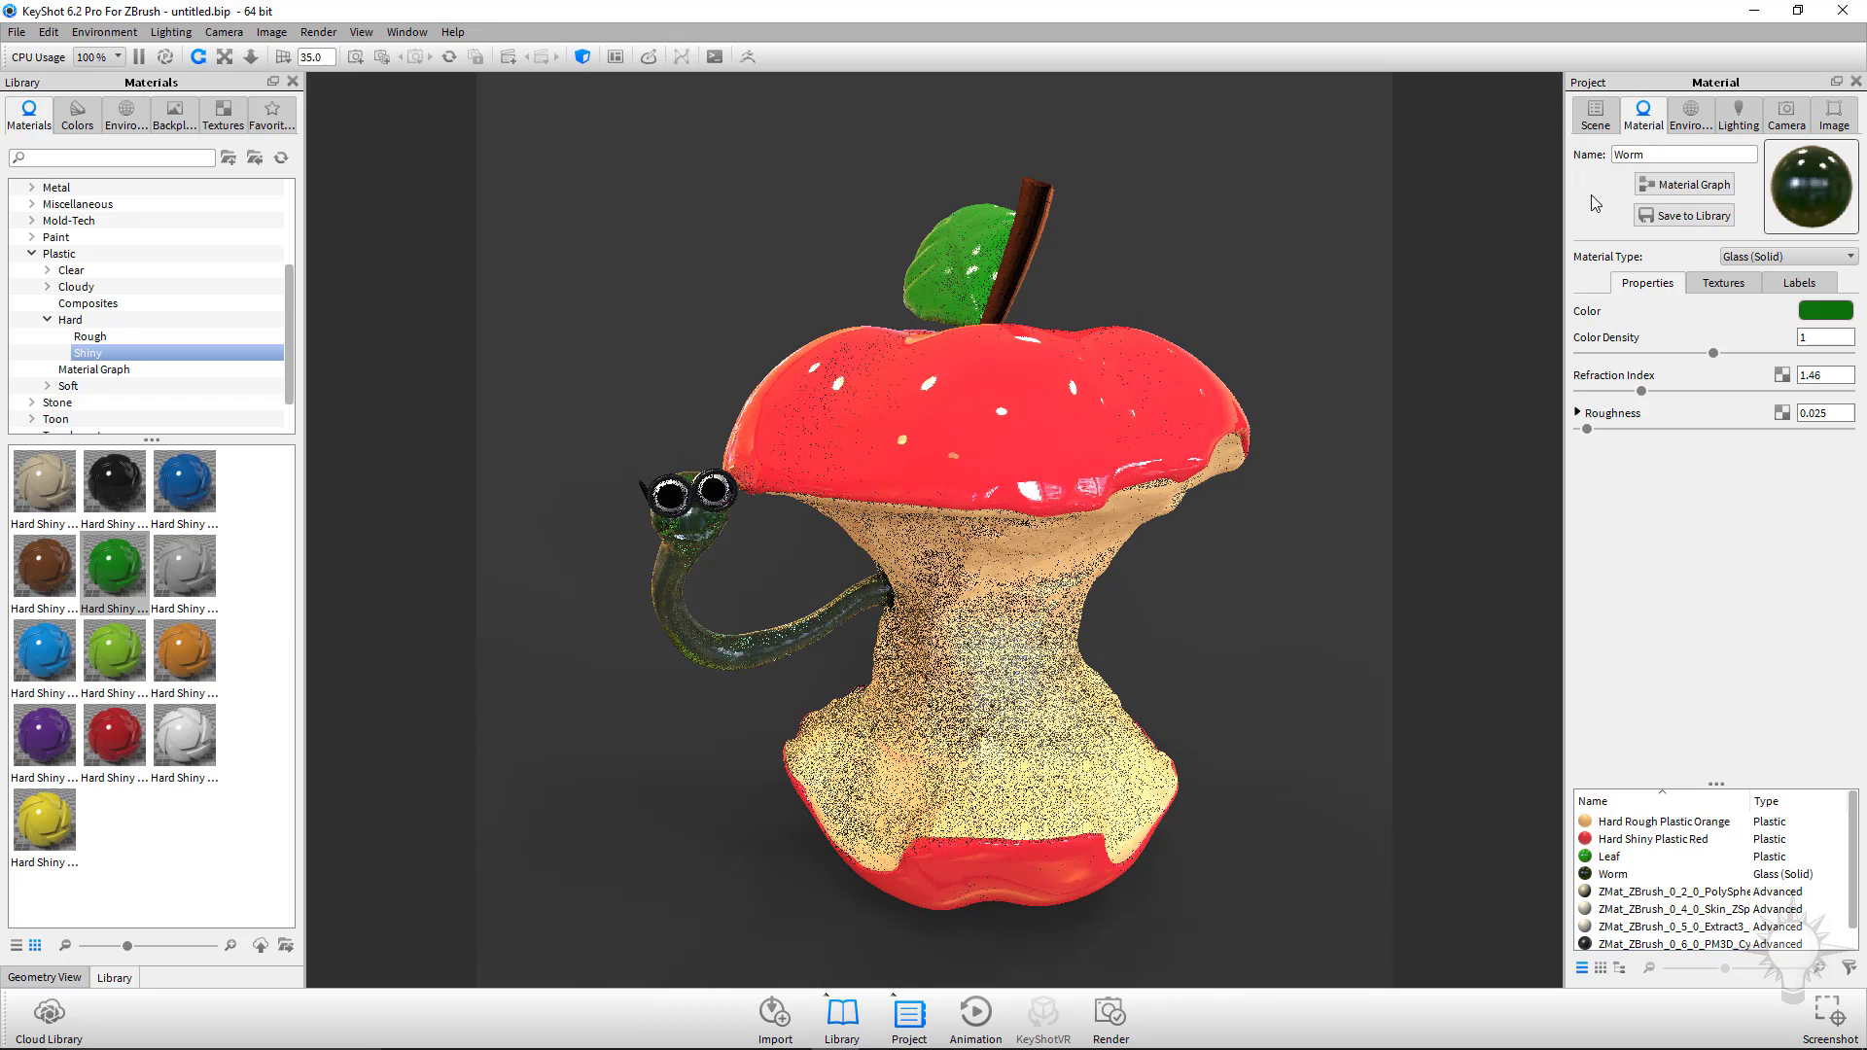
# Try the Performance Mode lighting preset while inspecting the model from several sides, and switch it off again.
pyautogui.click(1734, 116)
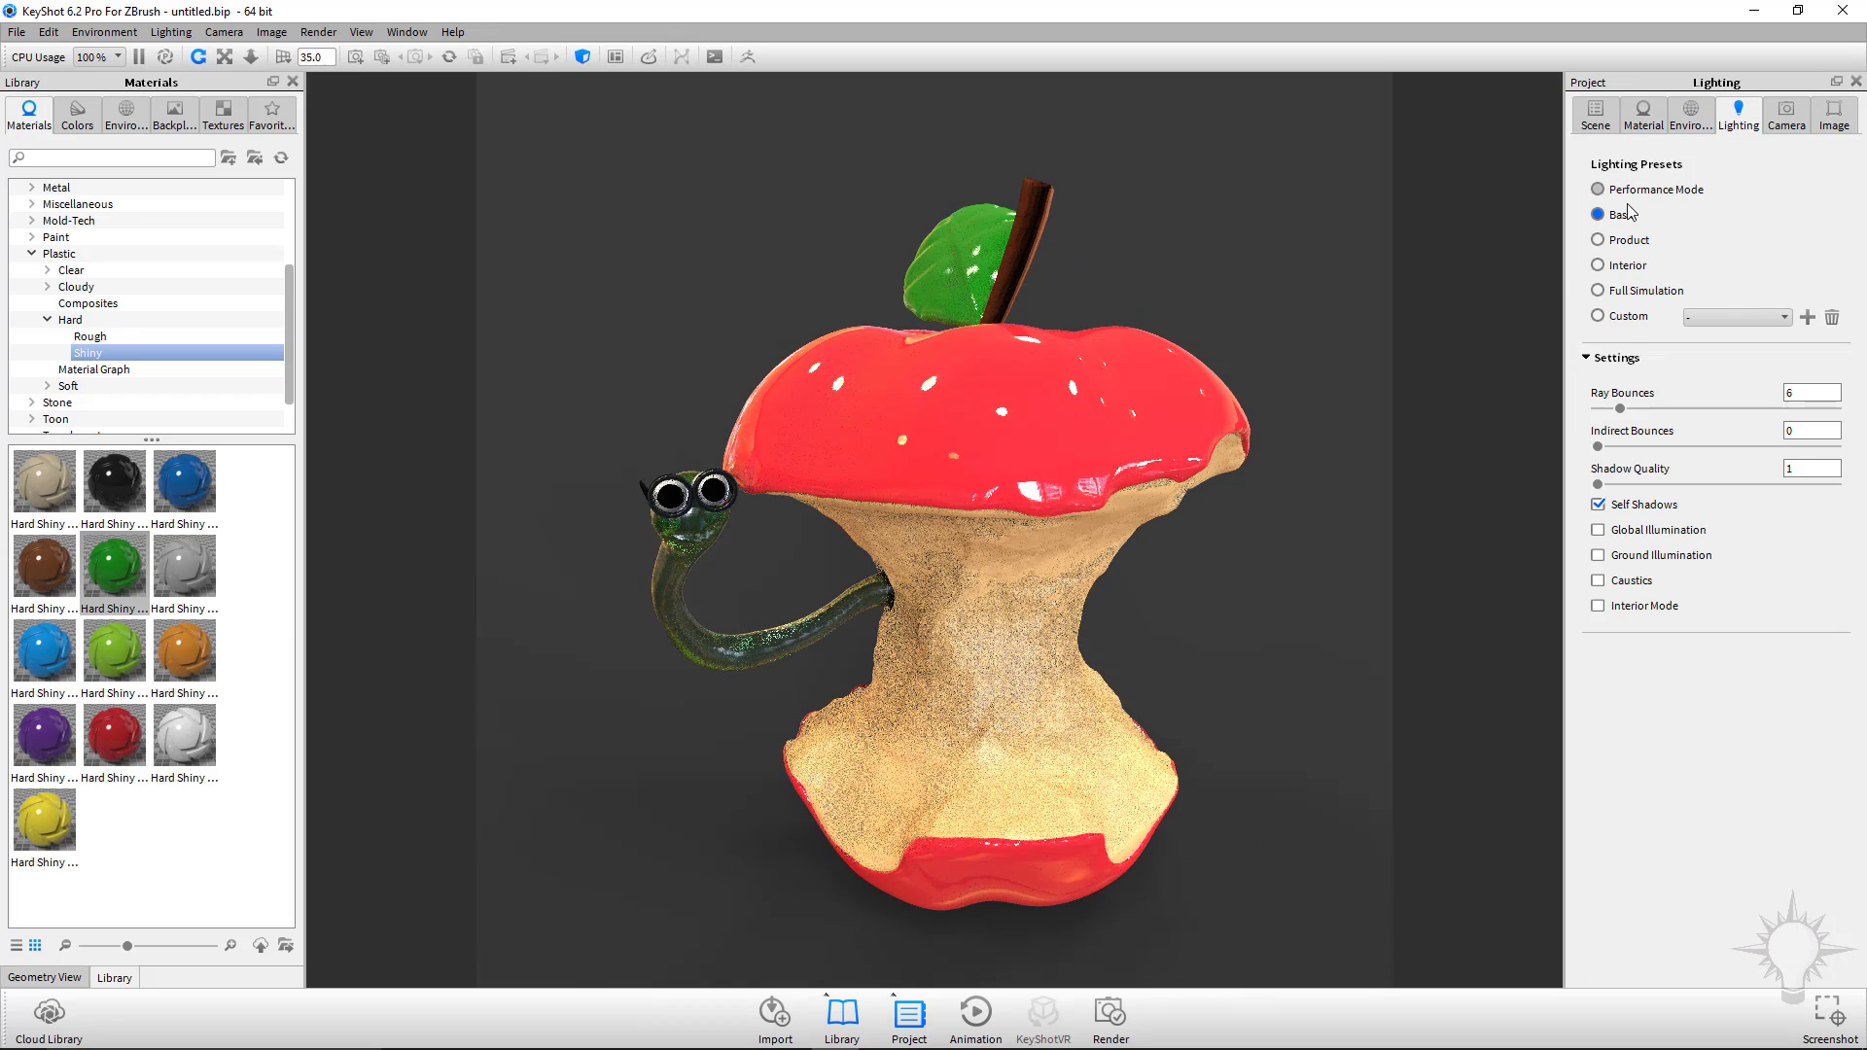
pyautogui.moveTo(1000, 381); pyautogui.dragTo(1164, 406)
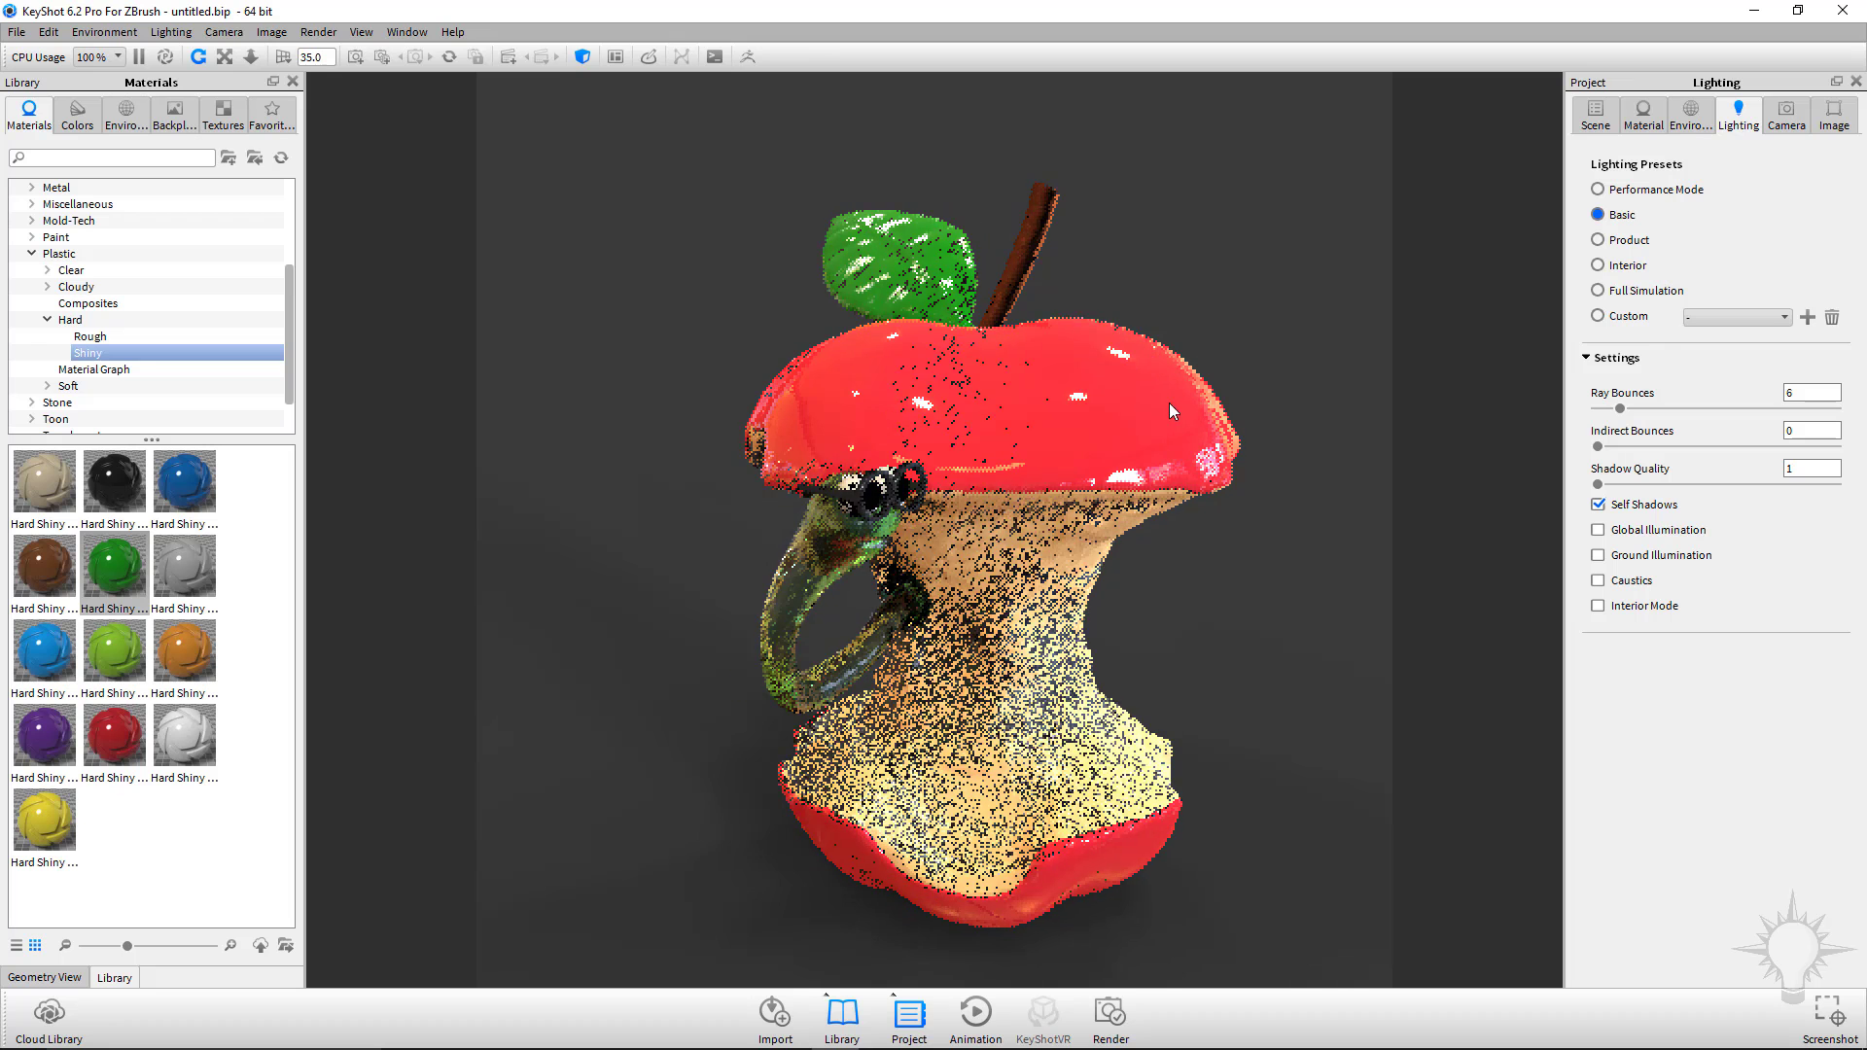
pyautogui.click(164, 58)
pyautogui.moveTo(953, 428); pyautogui.dragTo(848, 441)
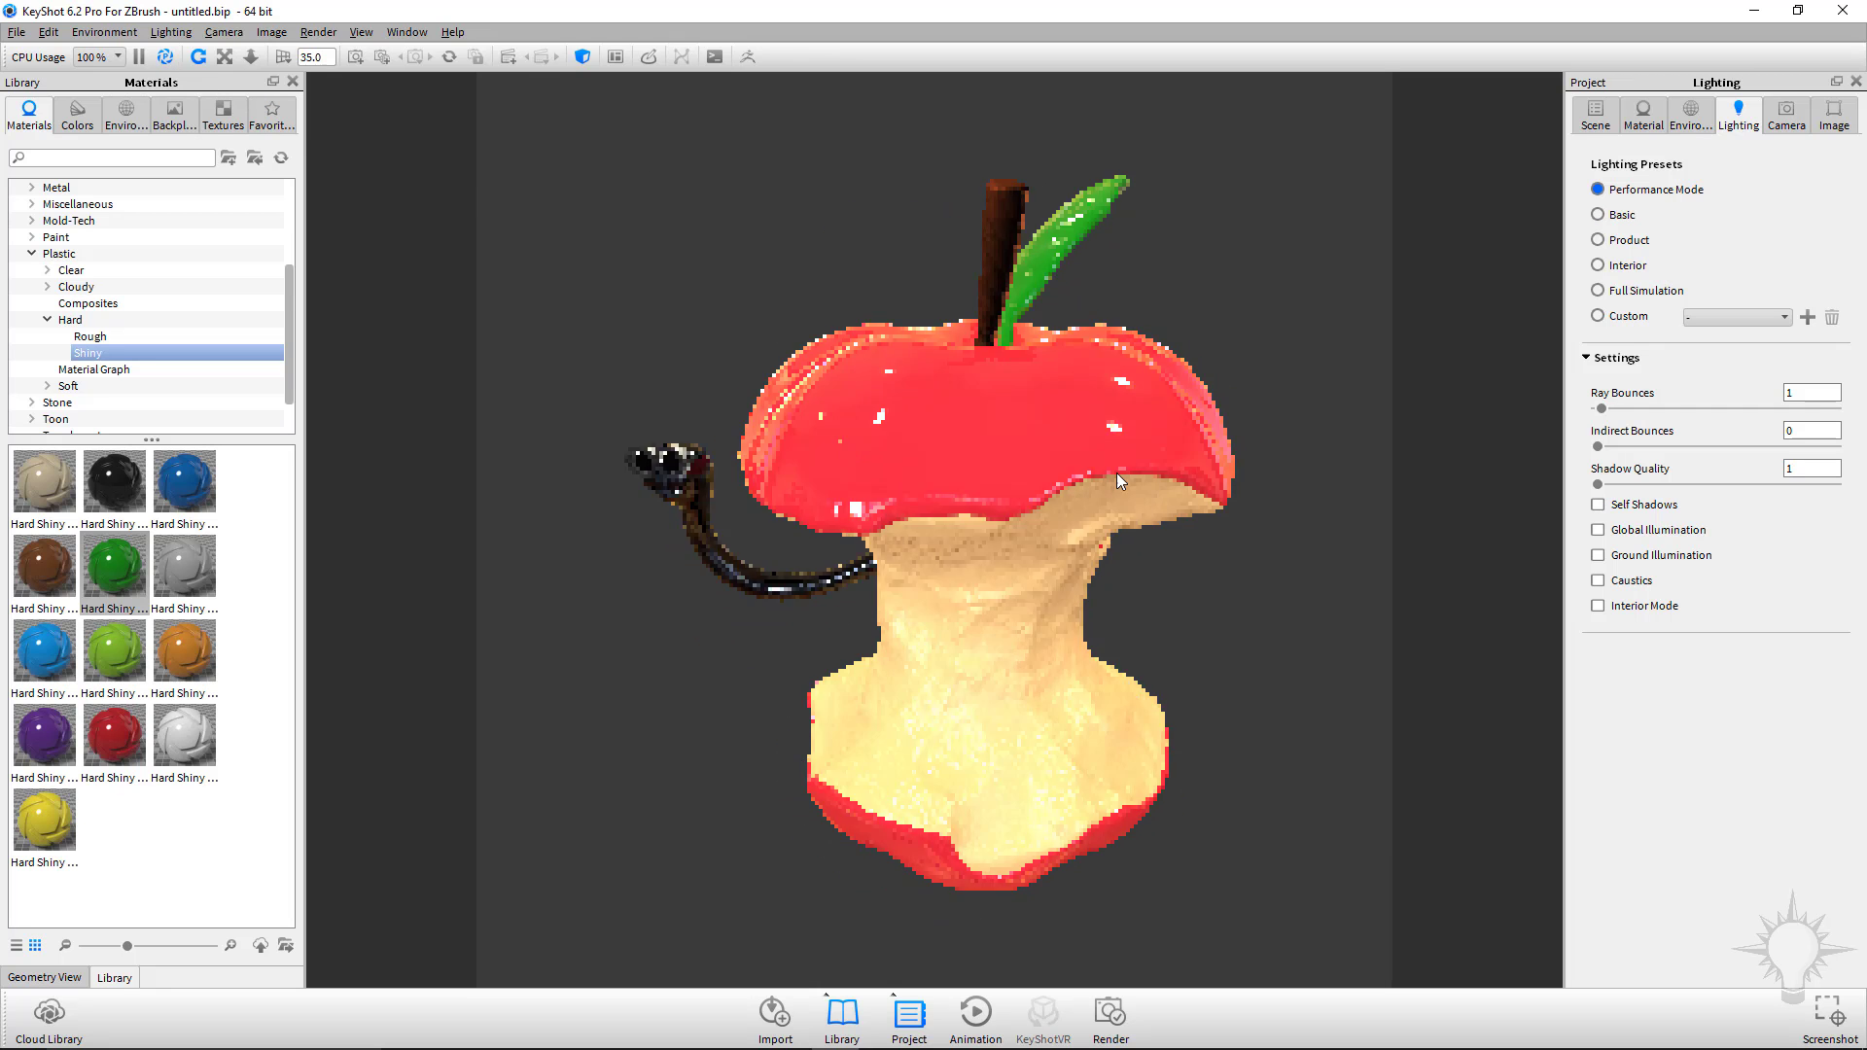
pyautogui.scroll(-5, 804, 321)
pyautogui.moveTo(804, 320); pyautogui.dragTo(1205, 734)
pyautogui.scroll(5, 1086, 719)
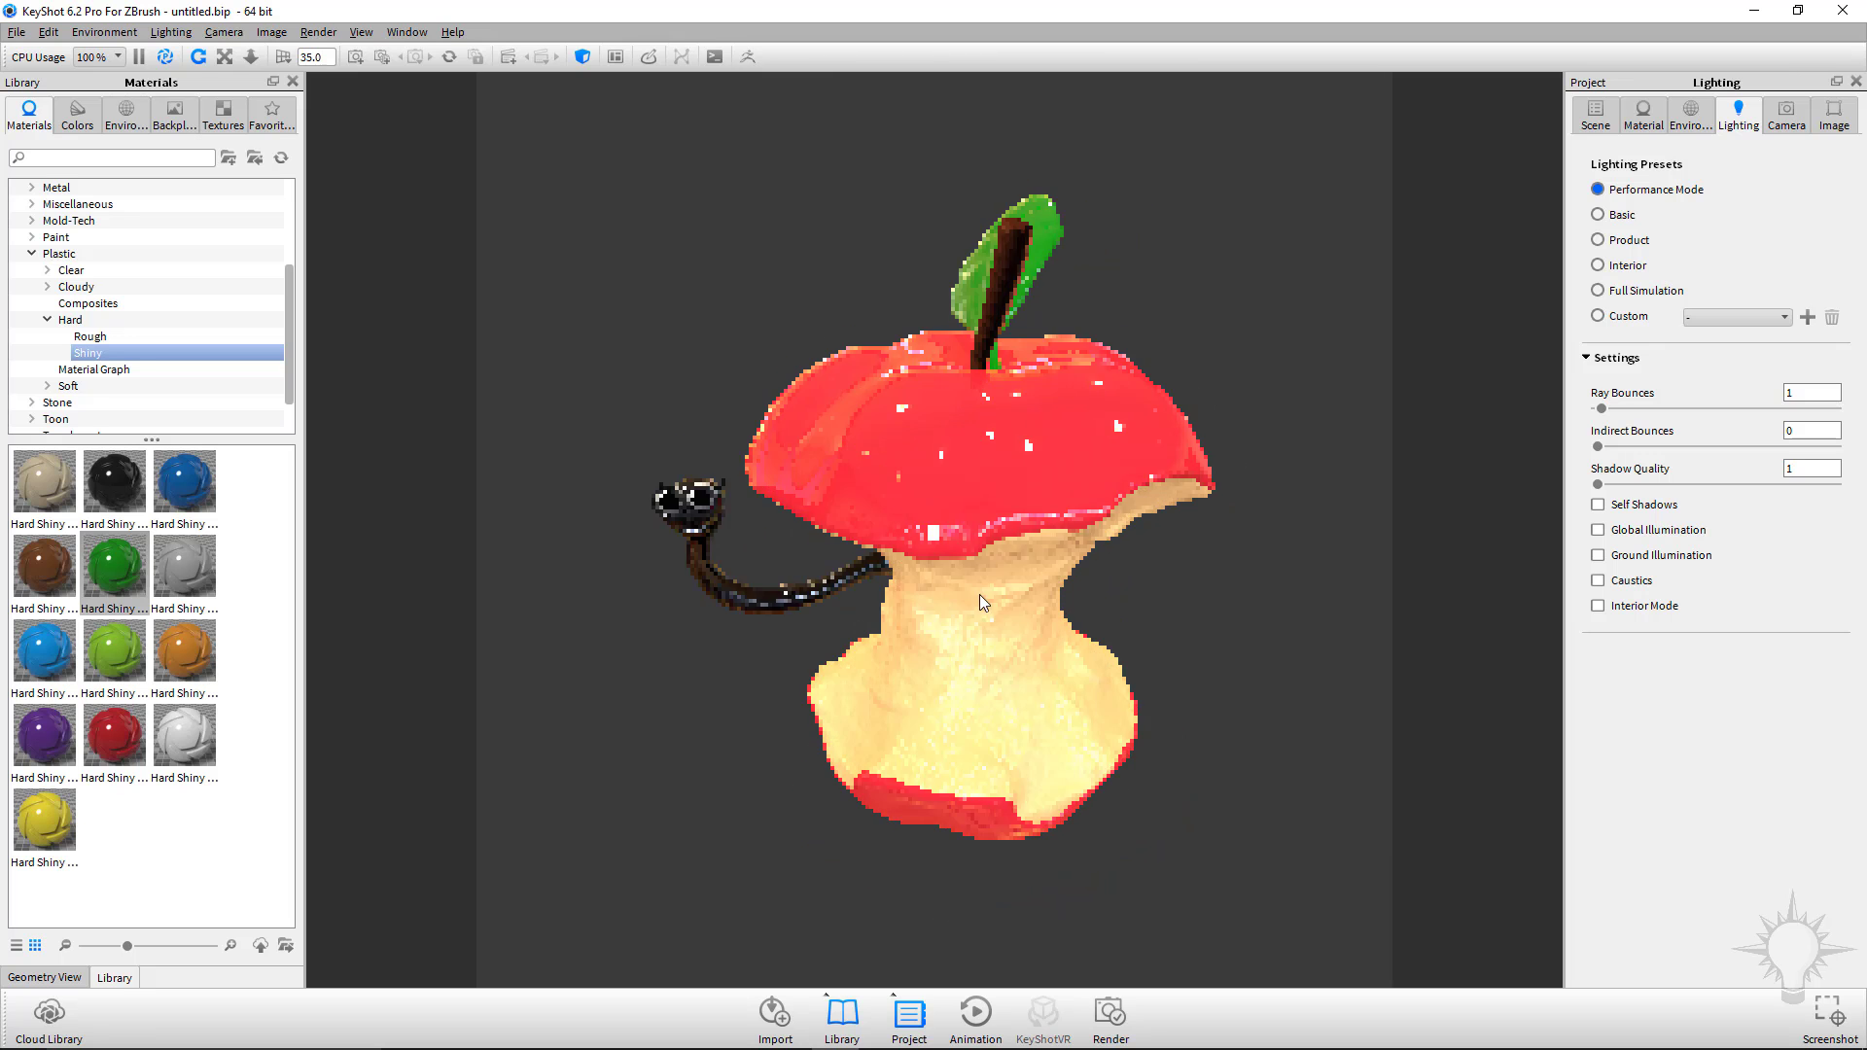
pyautogui.click(165, 62)
# Try the Product, Interior and Full Simulation lighting presets with Interior Mode enabled, and return to the Basic preset.
pyautogui.click(1630, 240)
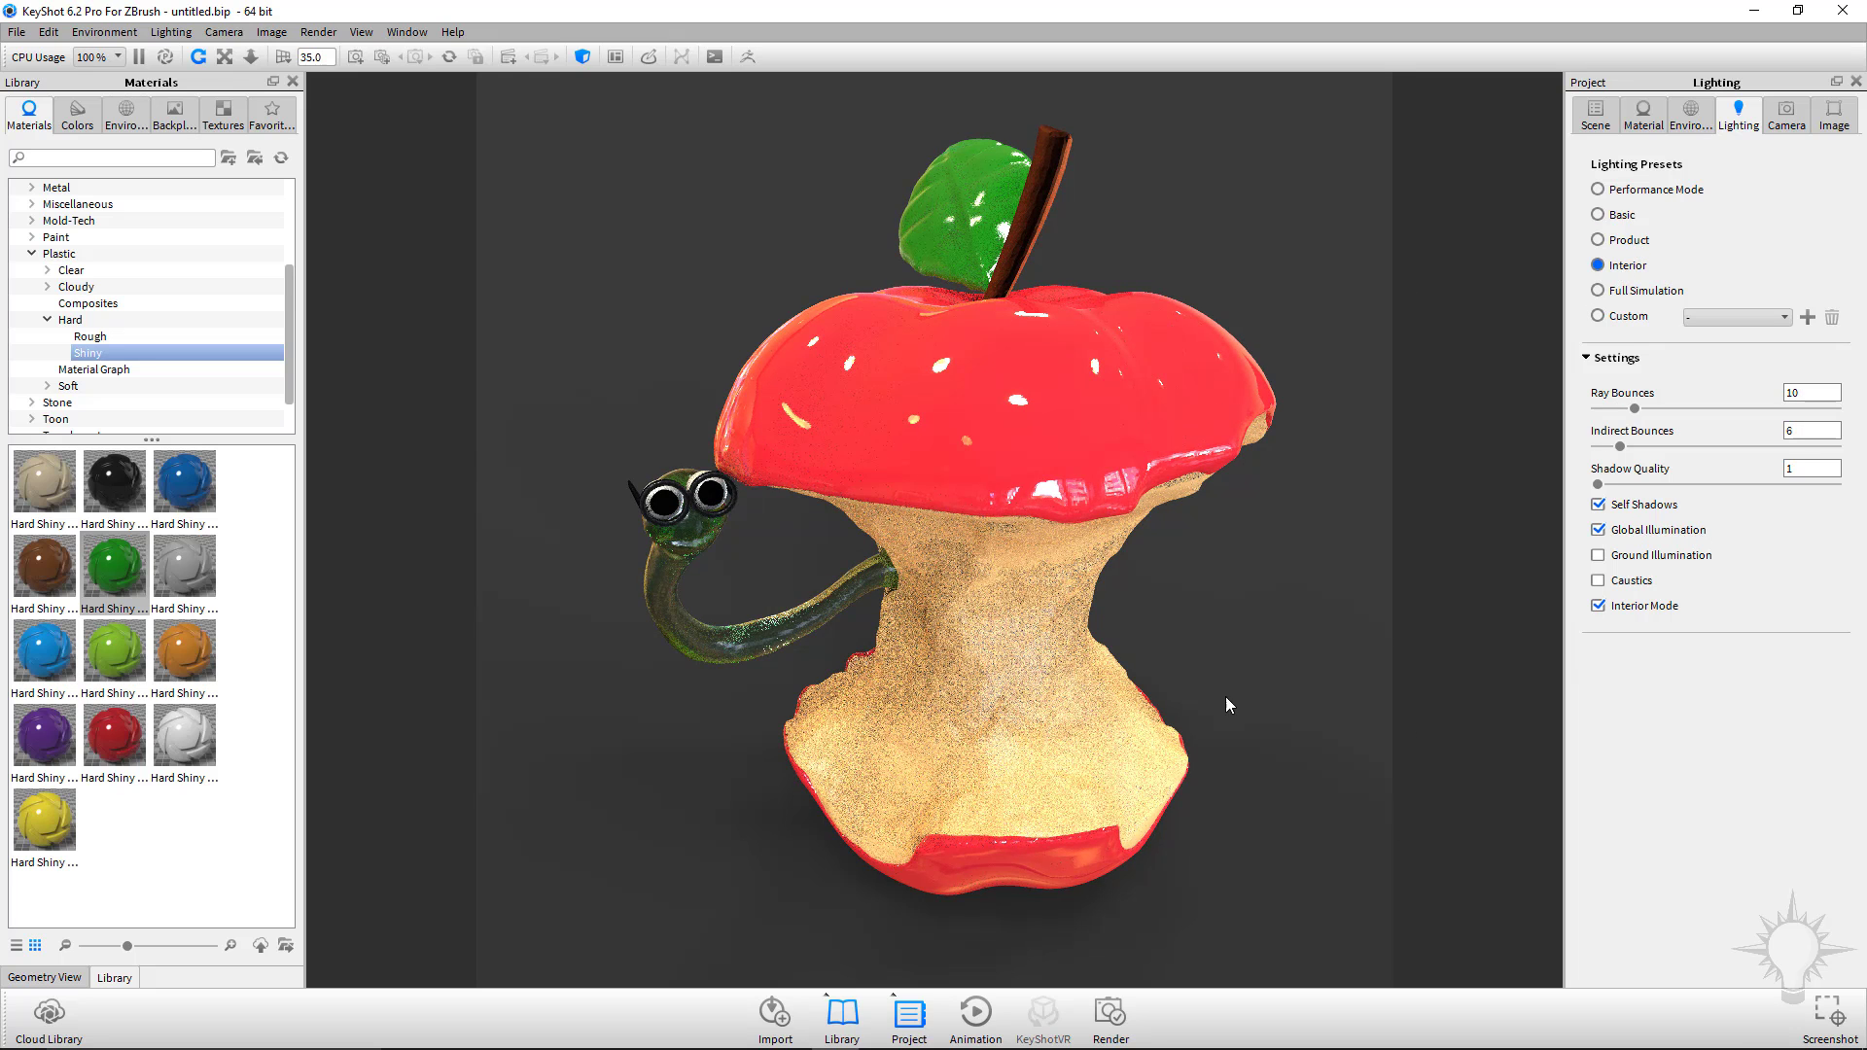
pyautogui.click(1637, 300)
pyautogui.click(1599, 606)
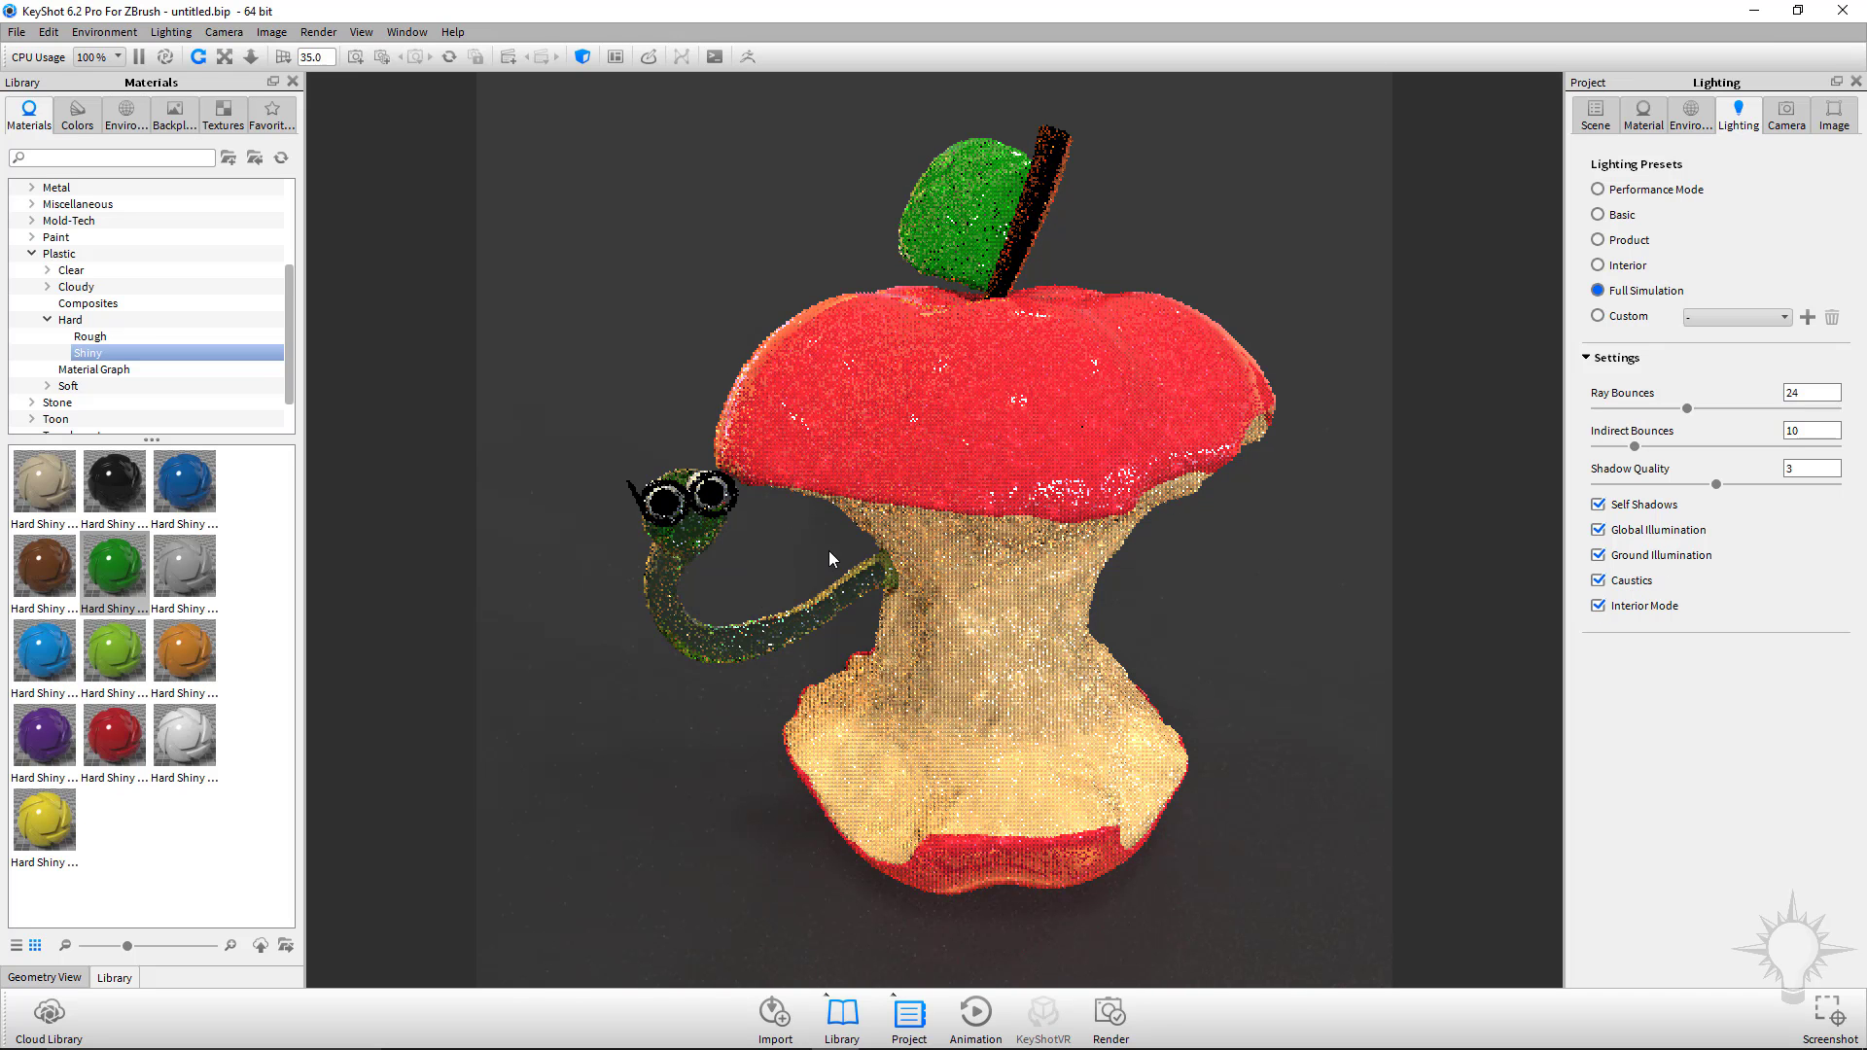
pyautogui.moveTo(664, 519); pyautogui.dragTo(637, 583)
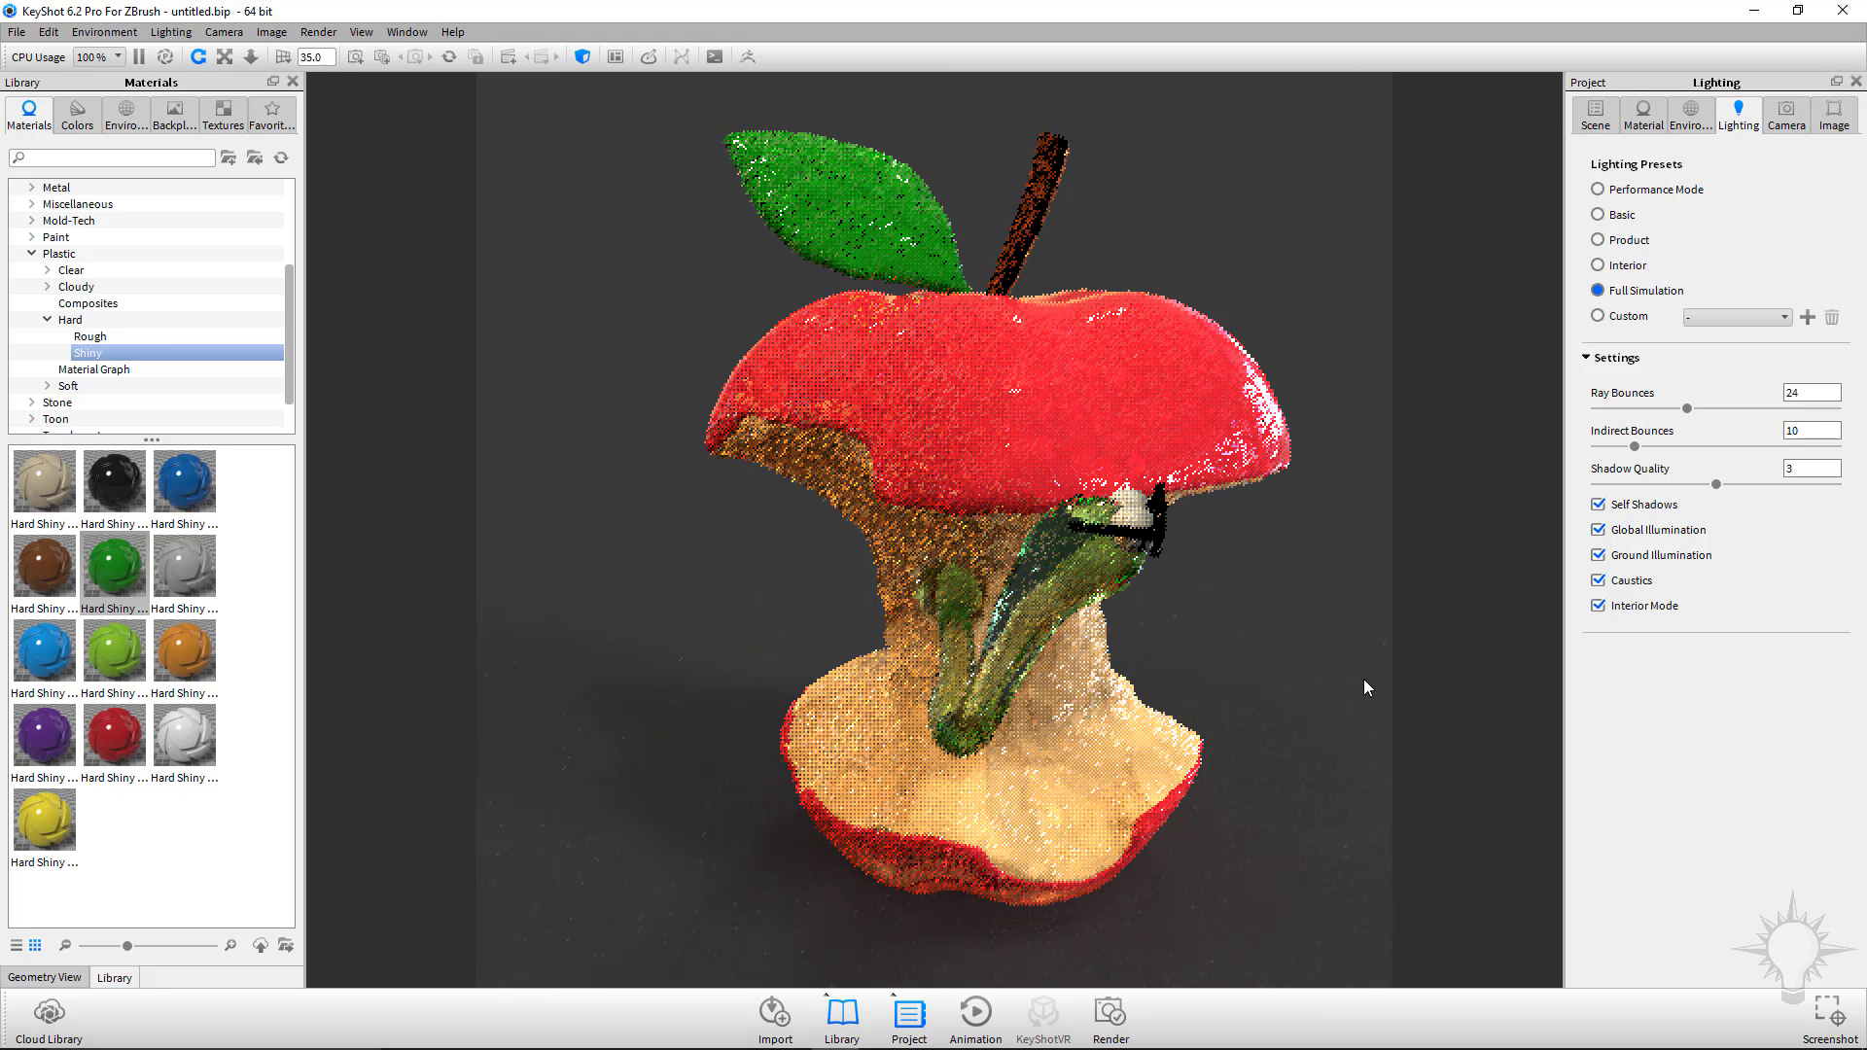
pyautogui.hotkey('ctrl', 'z')
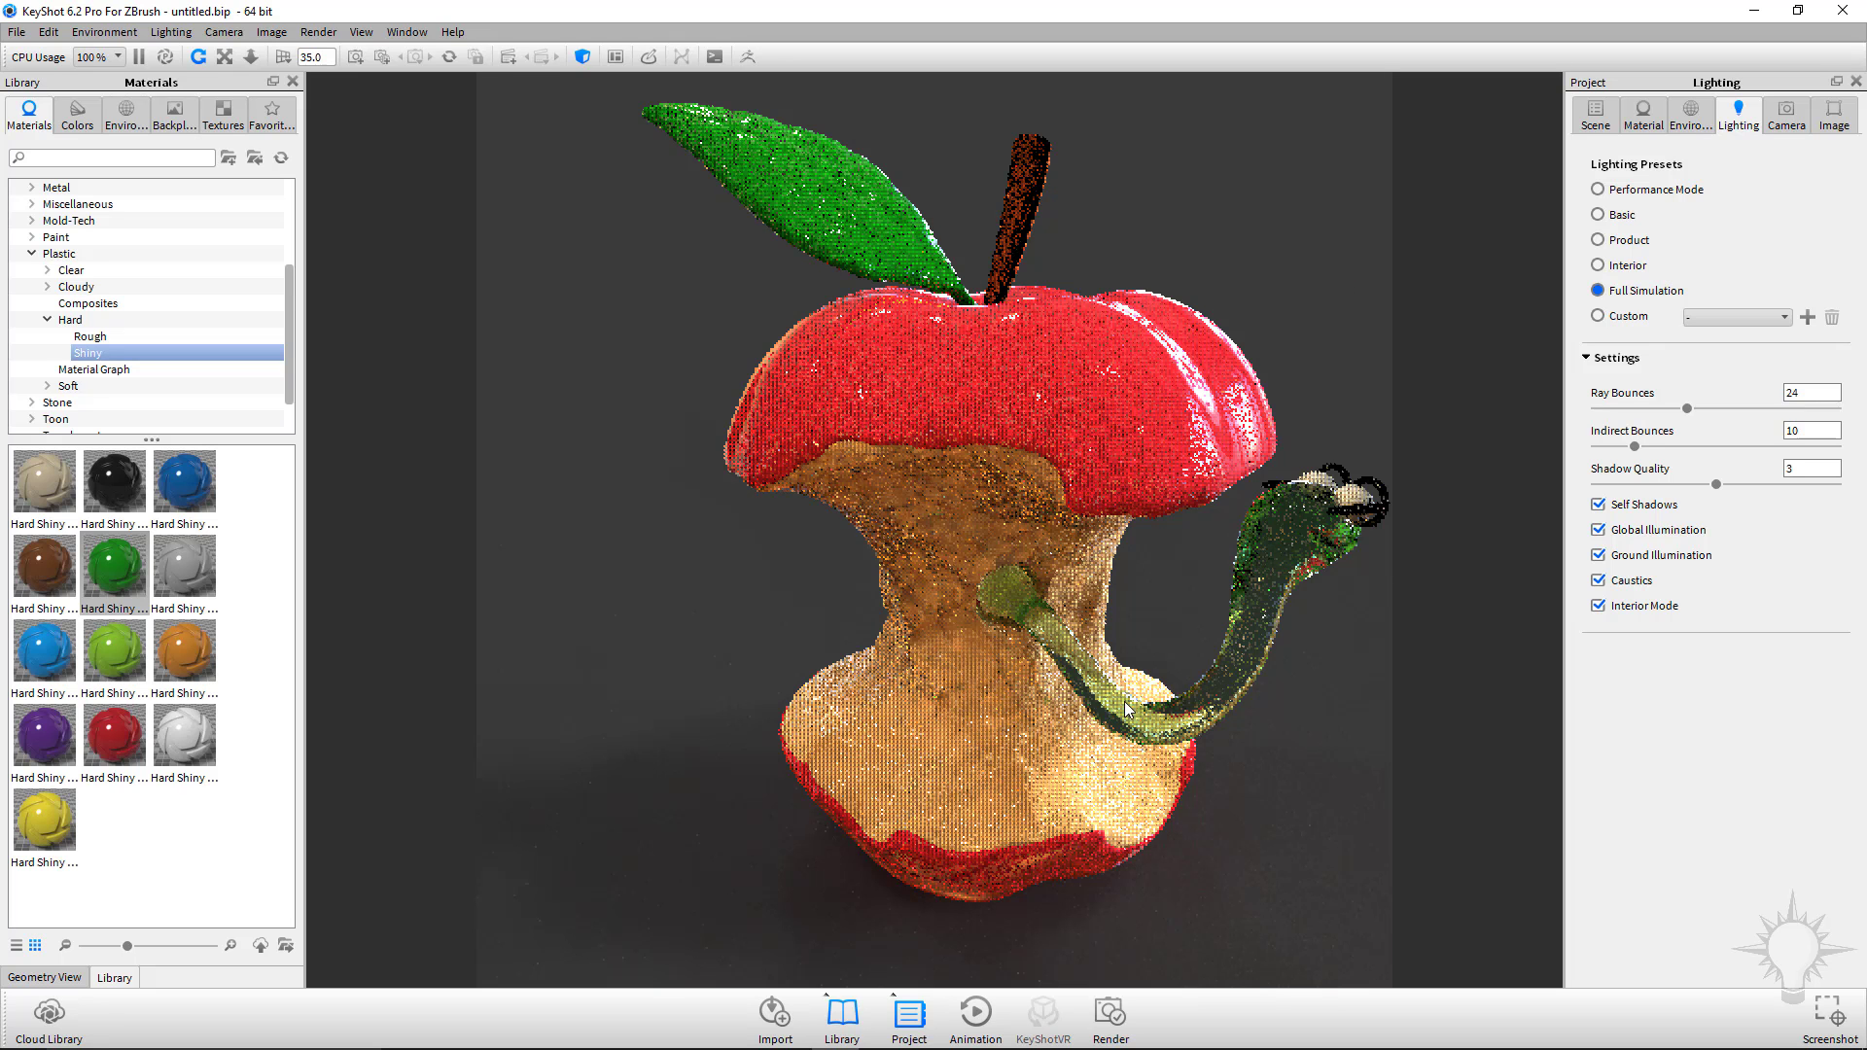
pyautogui.click(1597, 215)
pyautogui.moveTo(1309, 323); pyautogui.dragTo(702, 552)
# Change the Worm material's type to Translucent and shift its surface color to a green hue.
pyautogui.doubleClick(686, 614)
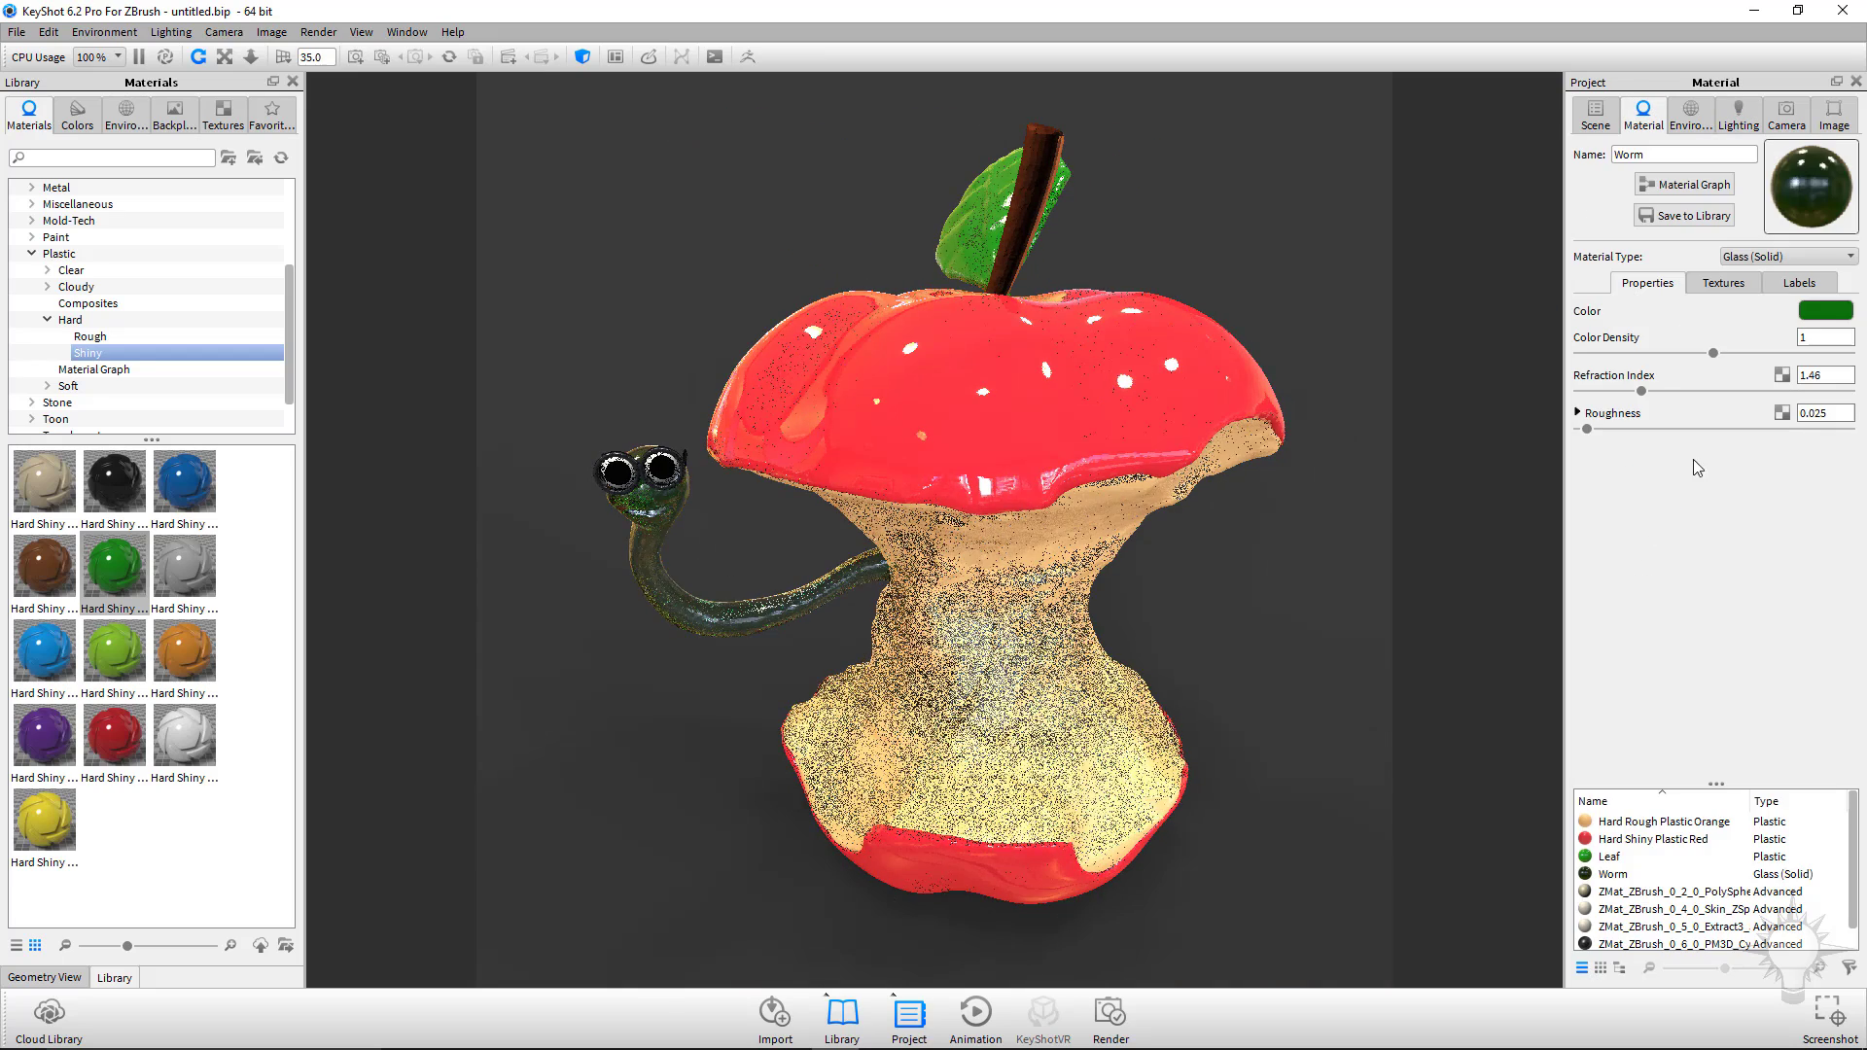
pyautogui.click(1768, 257)
pyautogui.click(1760, 404)
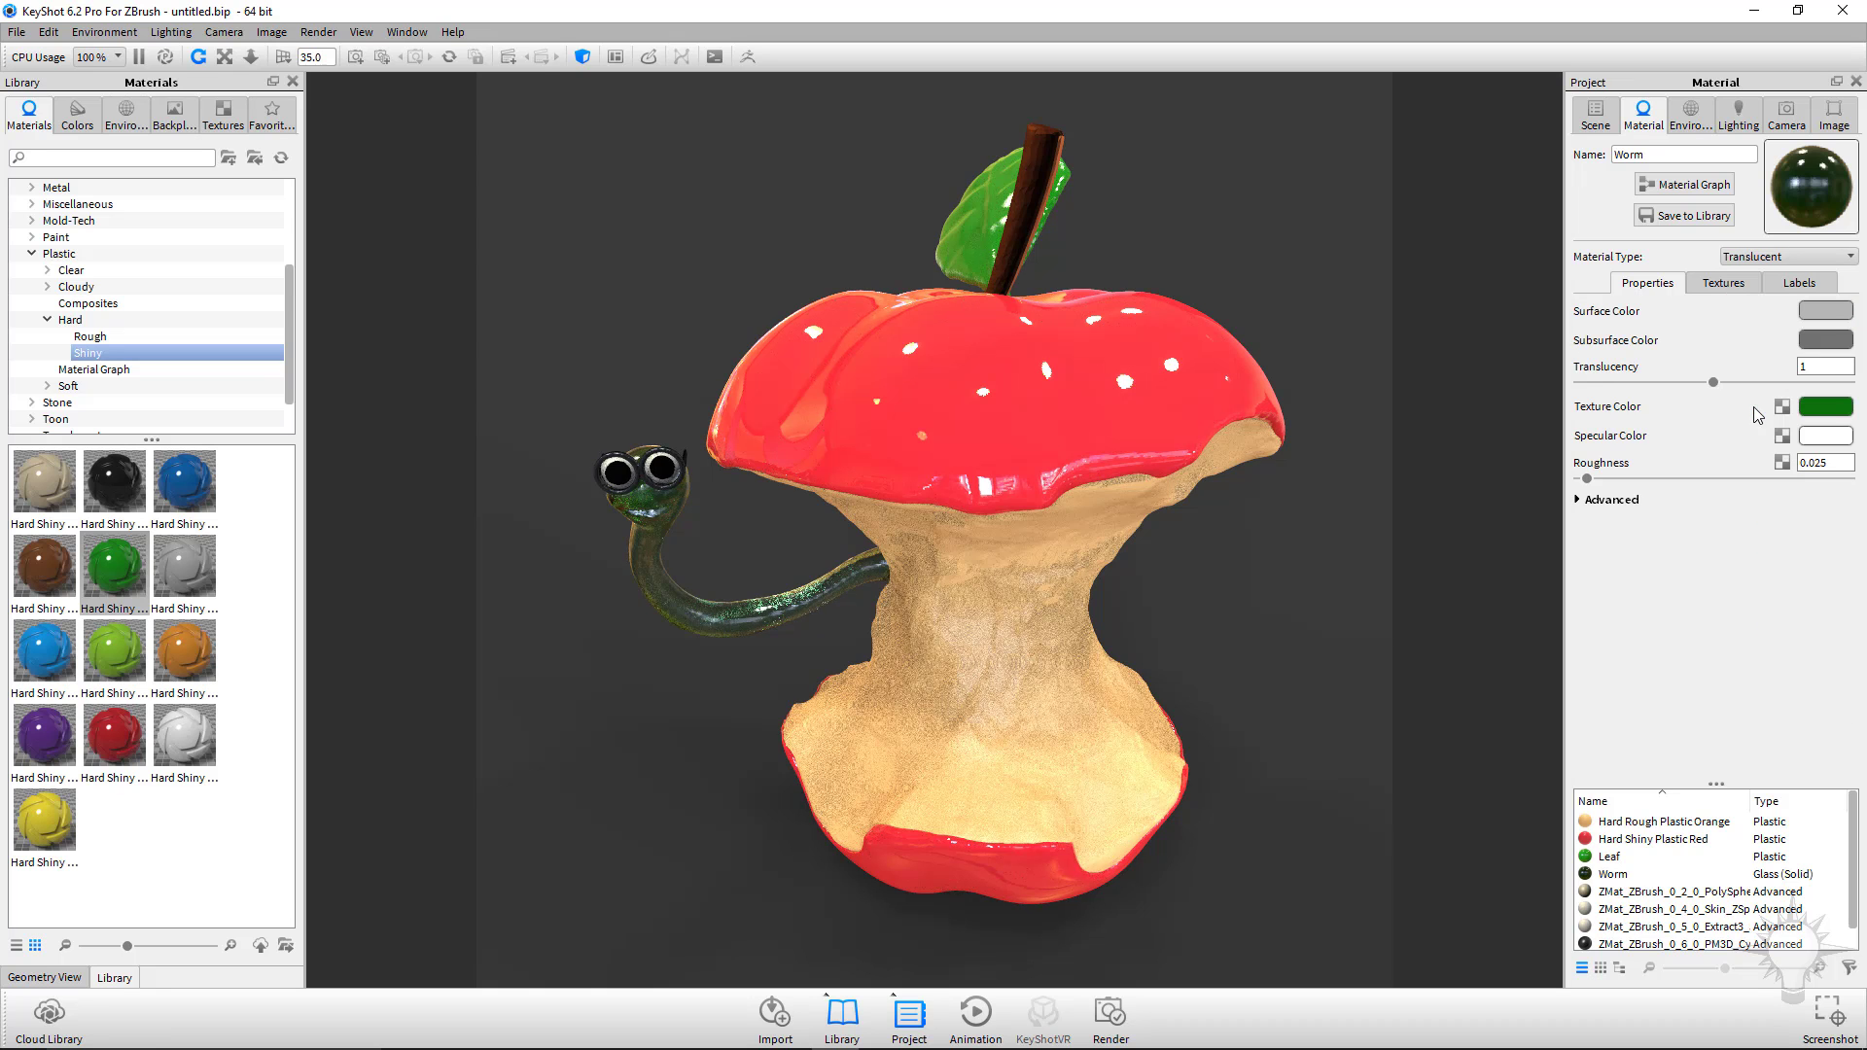
pyautogui.click(1826, 313)
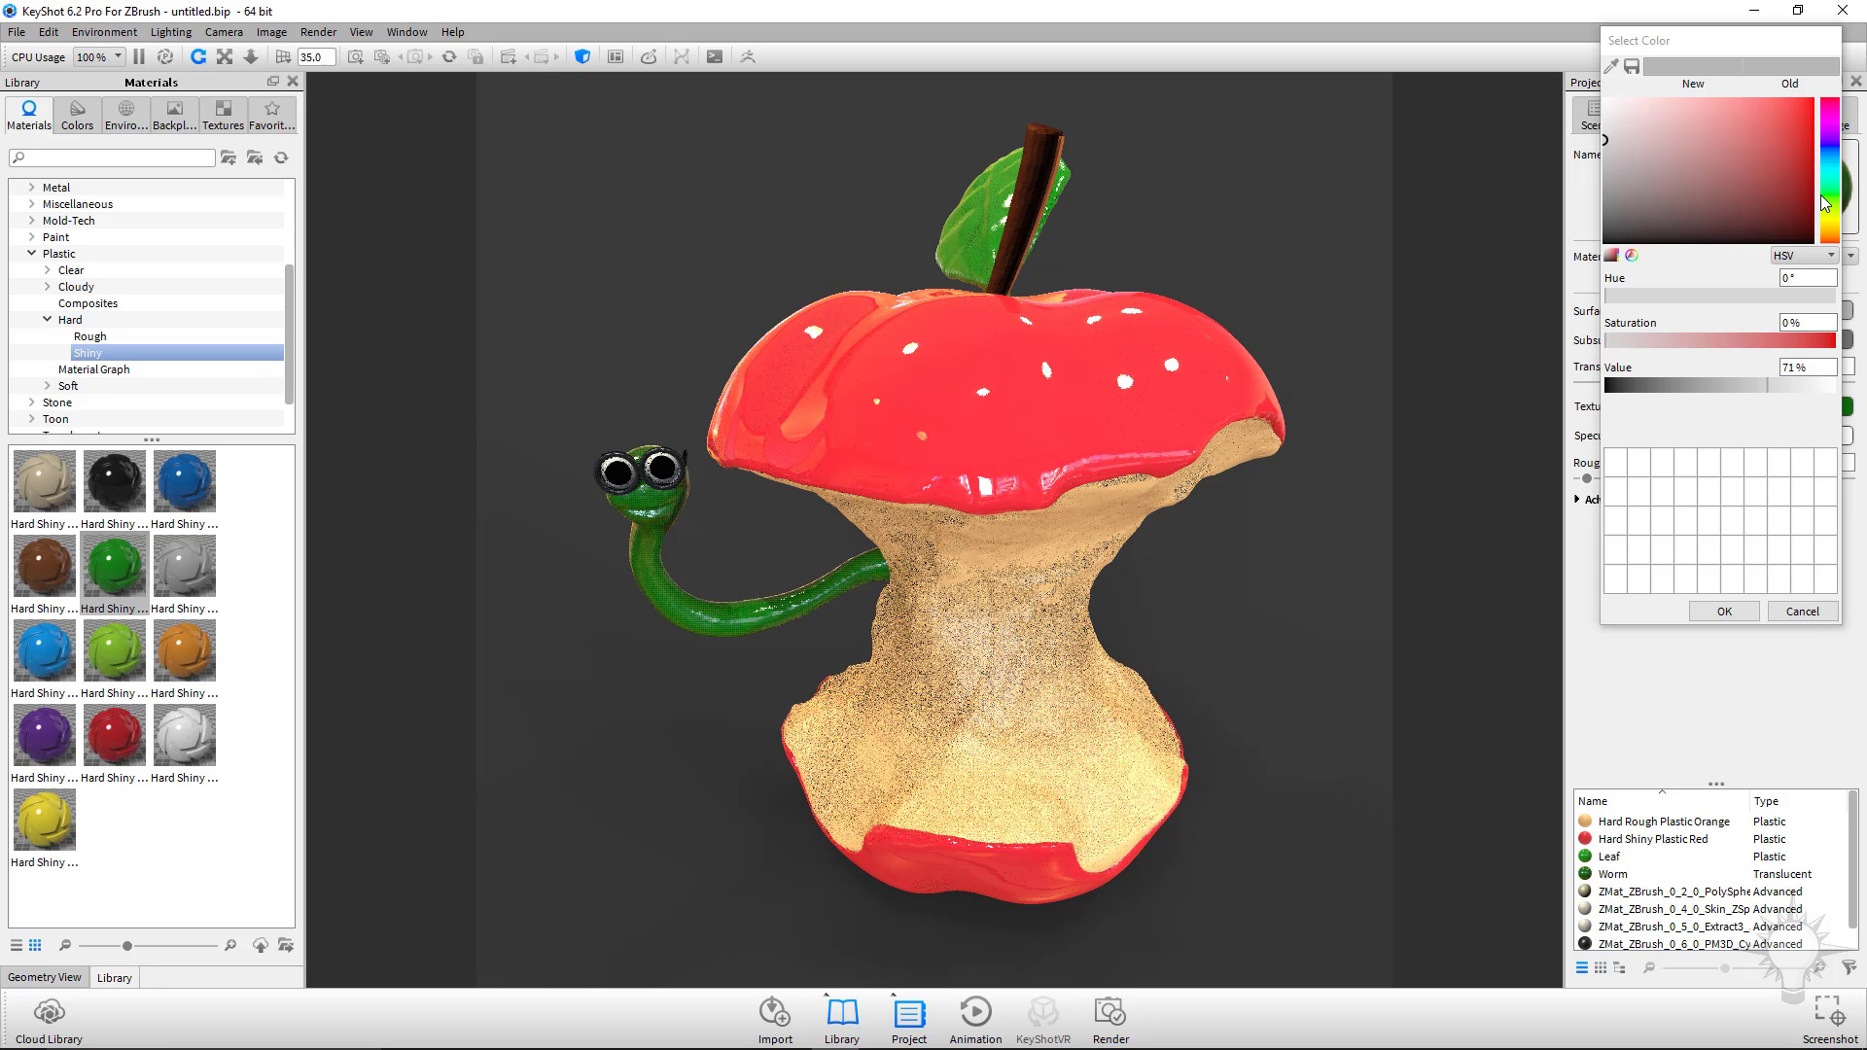
pyautogui.click(1828, 205)
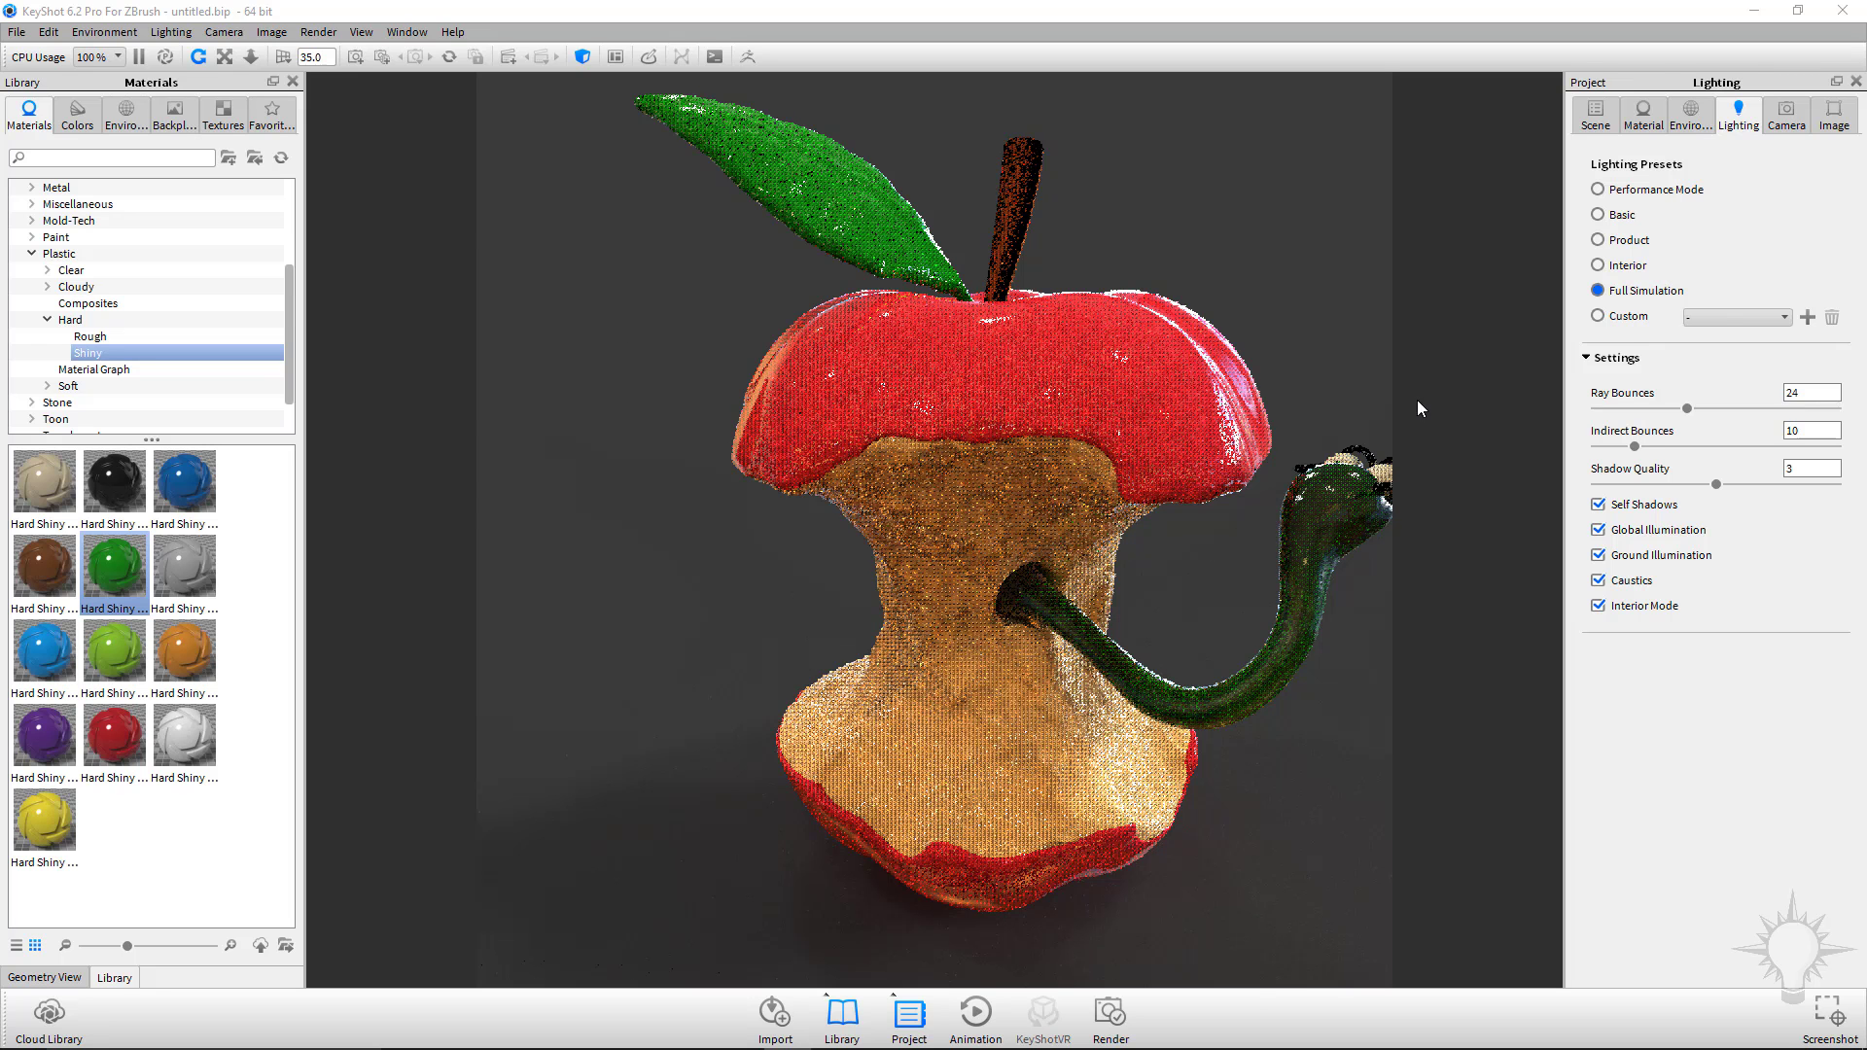
# Switch the lighting preset back to Basic and turn the model to face the front.
pyautogui.click(1614, 218)
pyautogui.moveTo(1074, 406); pyautogui.dragTo(1174, 601)
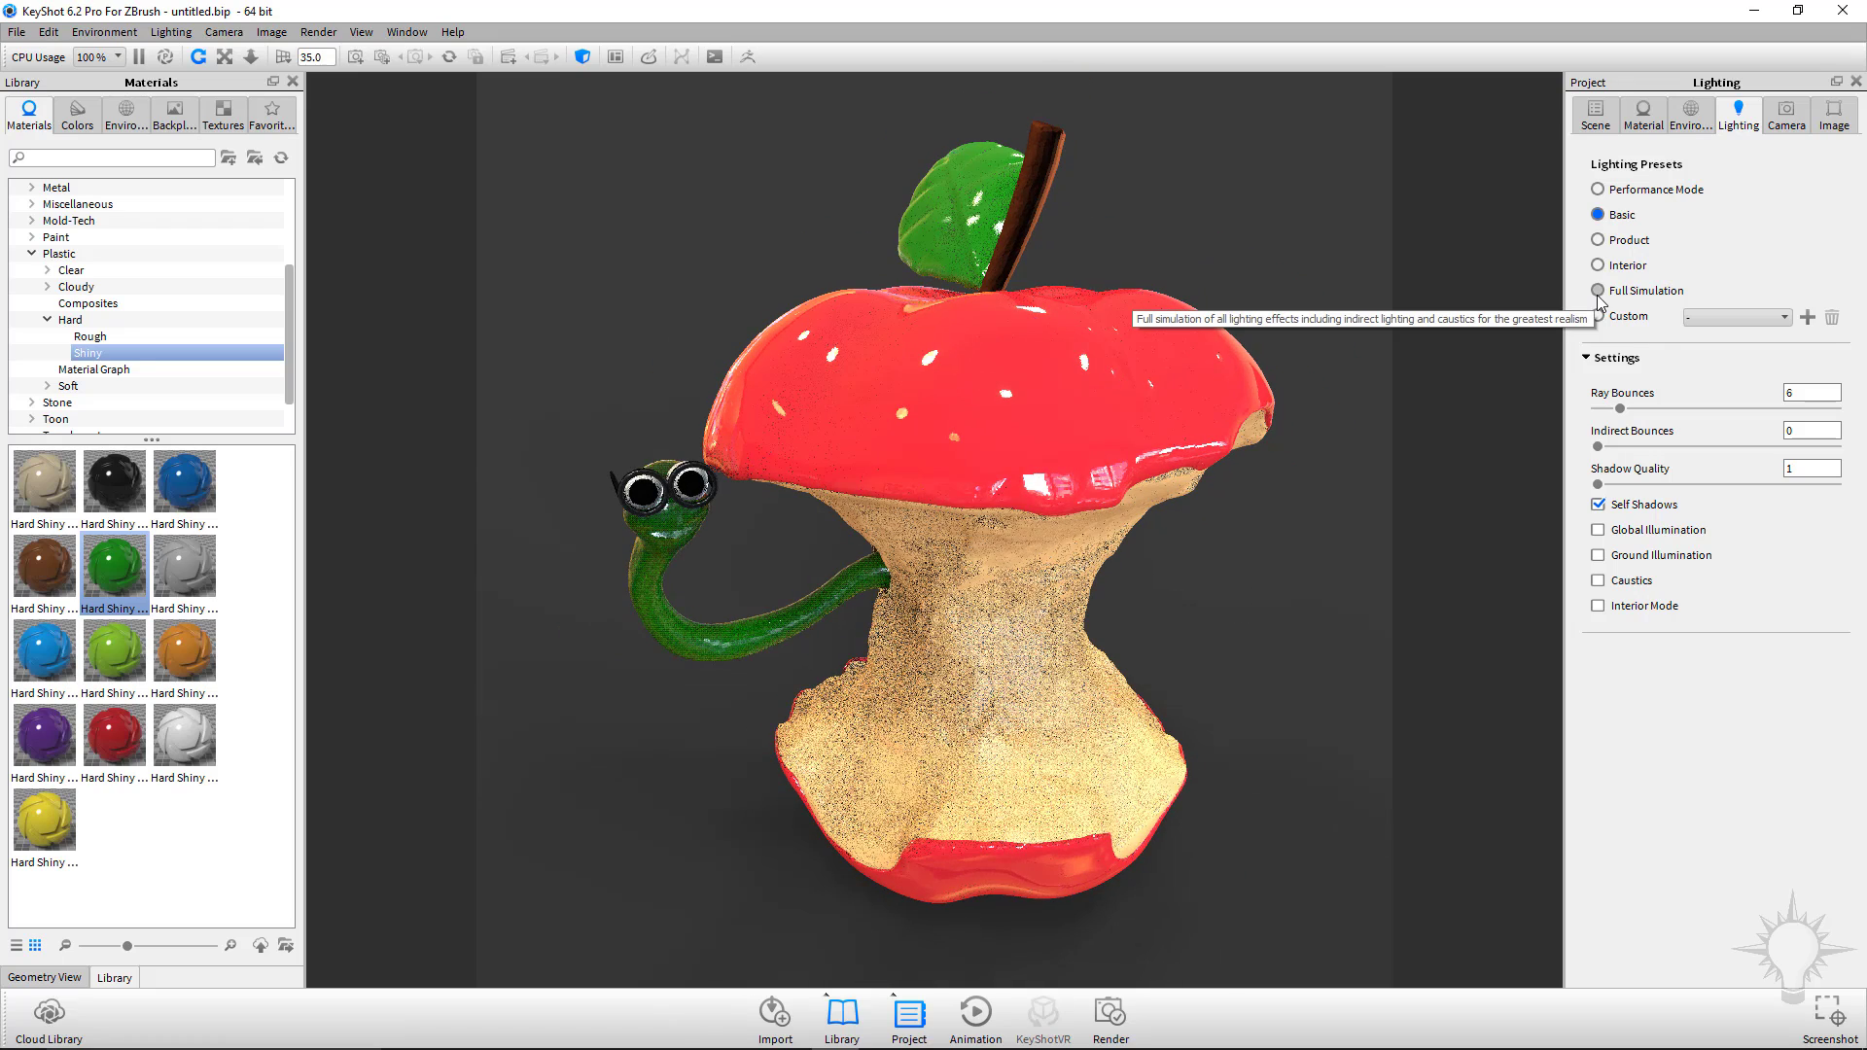
# Darken the diffuse color of the apple skin's Hard Shiny Plastic Red material to a deep red.
pyautogui.doubleClick(1255, 399)
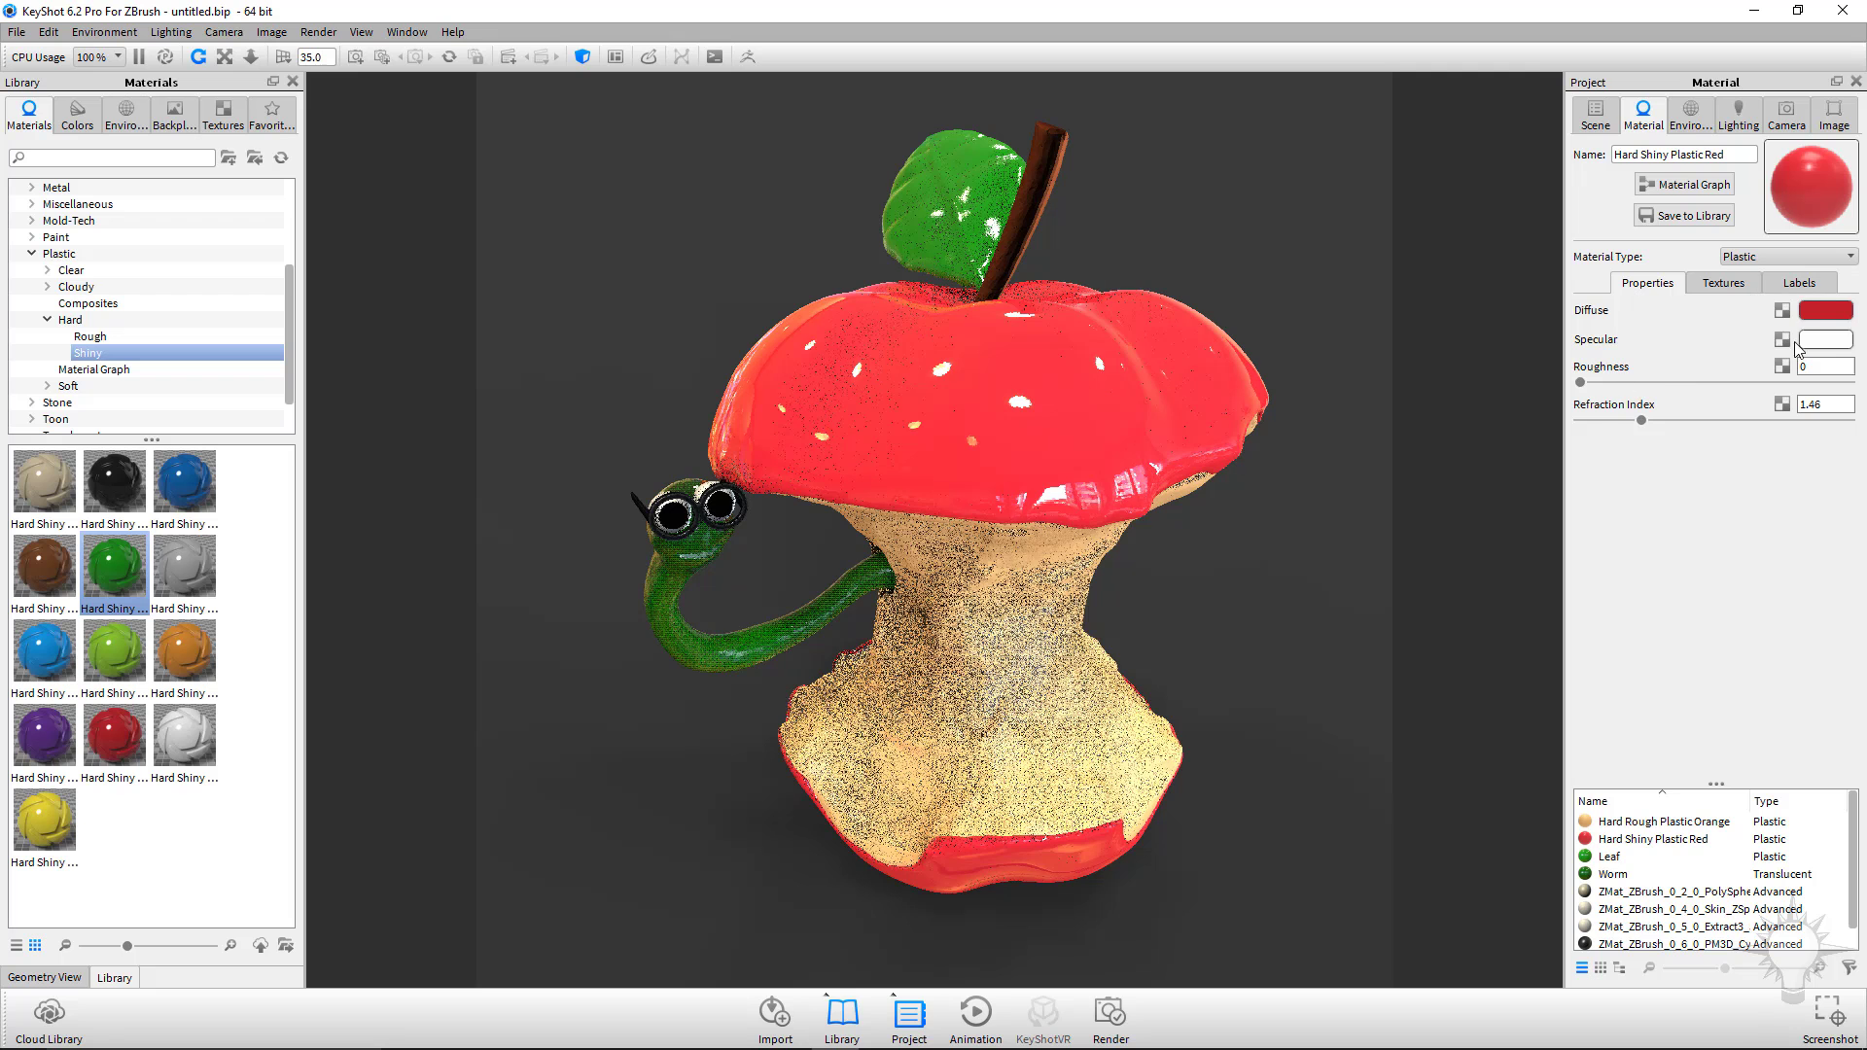
pyautogui.click(1823, 311)
pyautogui.click(1788, 183)
pyautogui.press('Return')
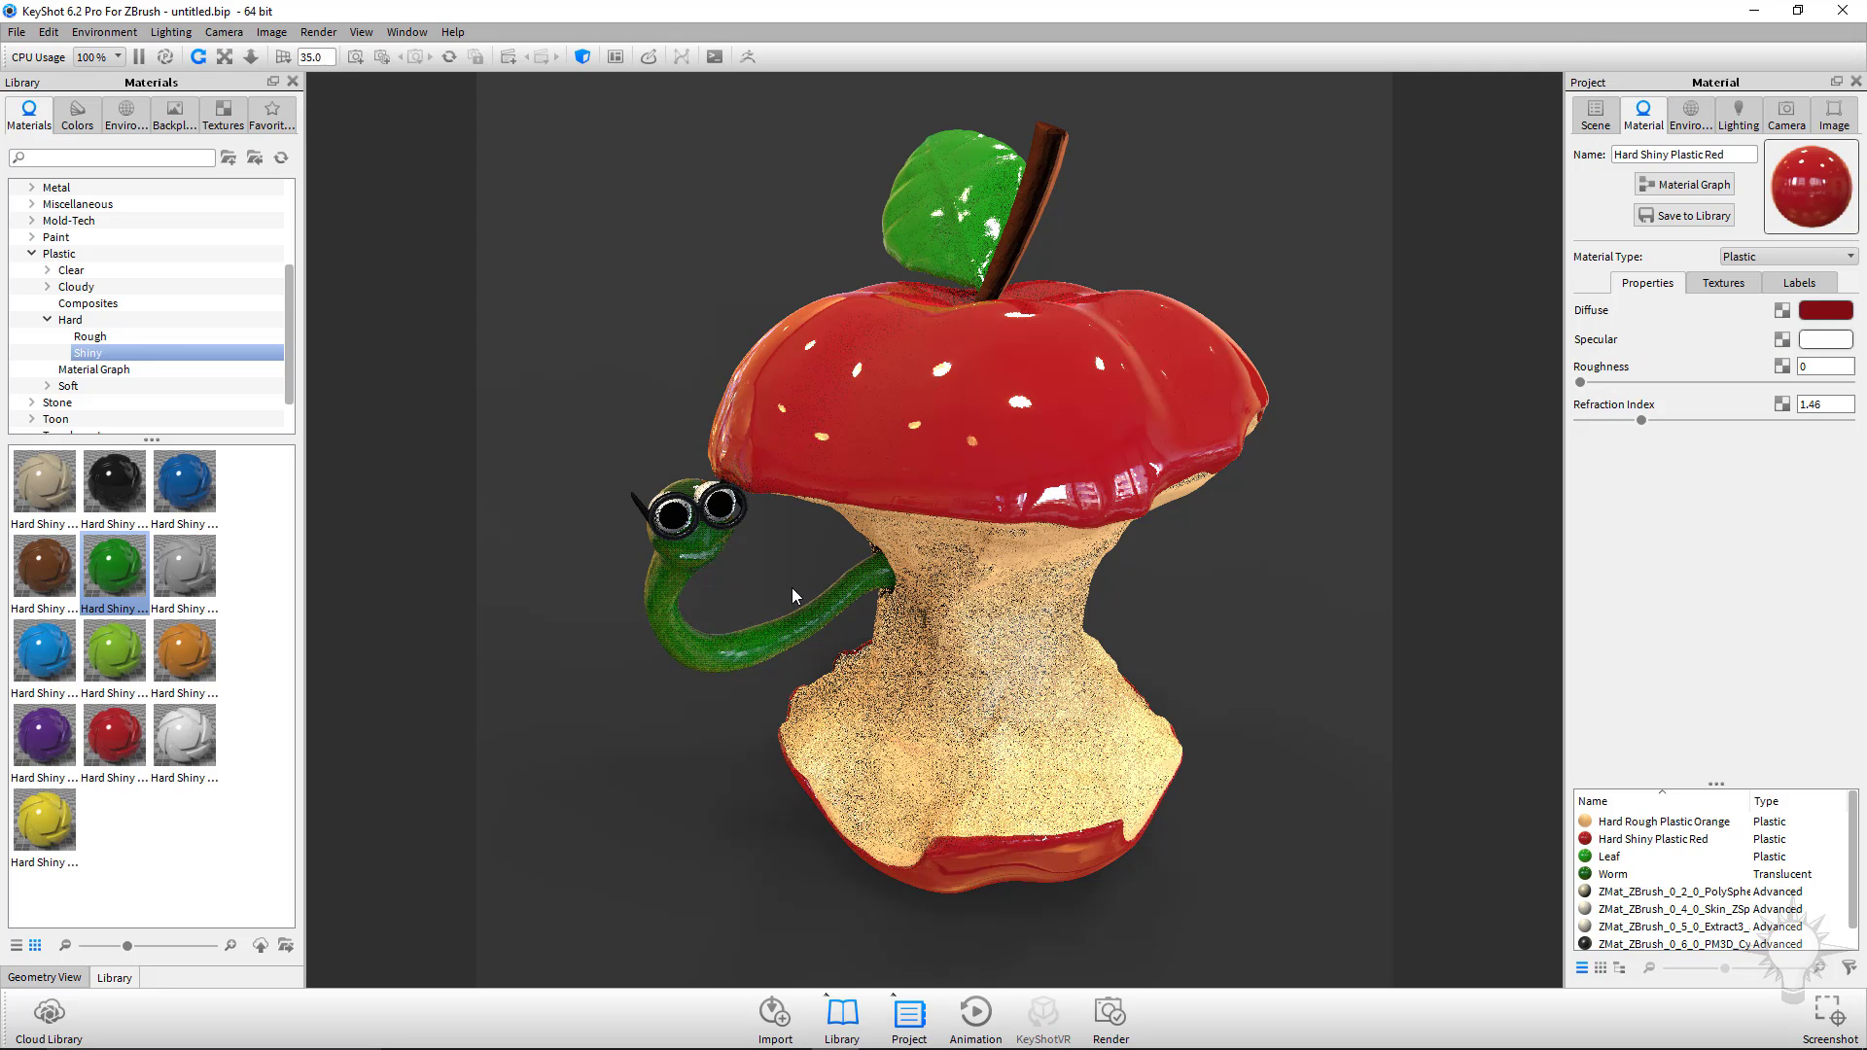
# Add a Ground Plane to the scene.
pyautogui.click(173, 35)
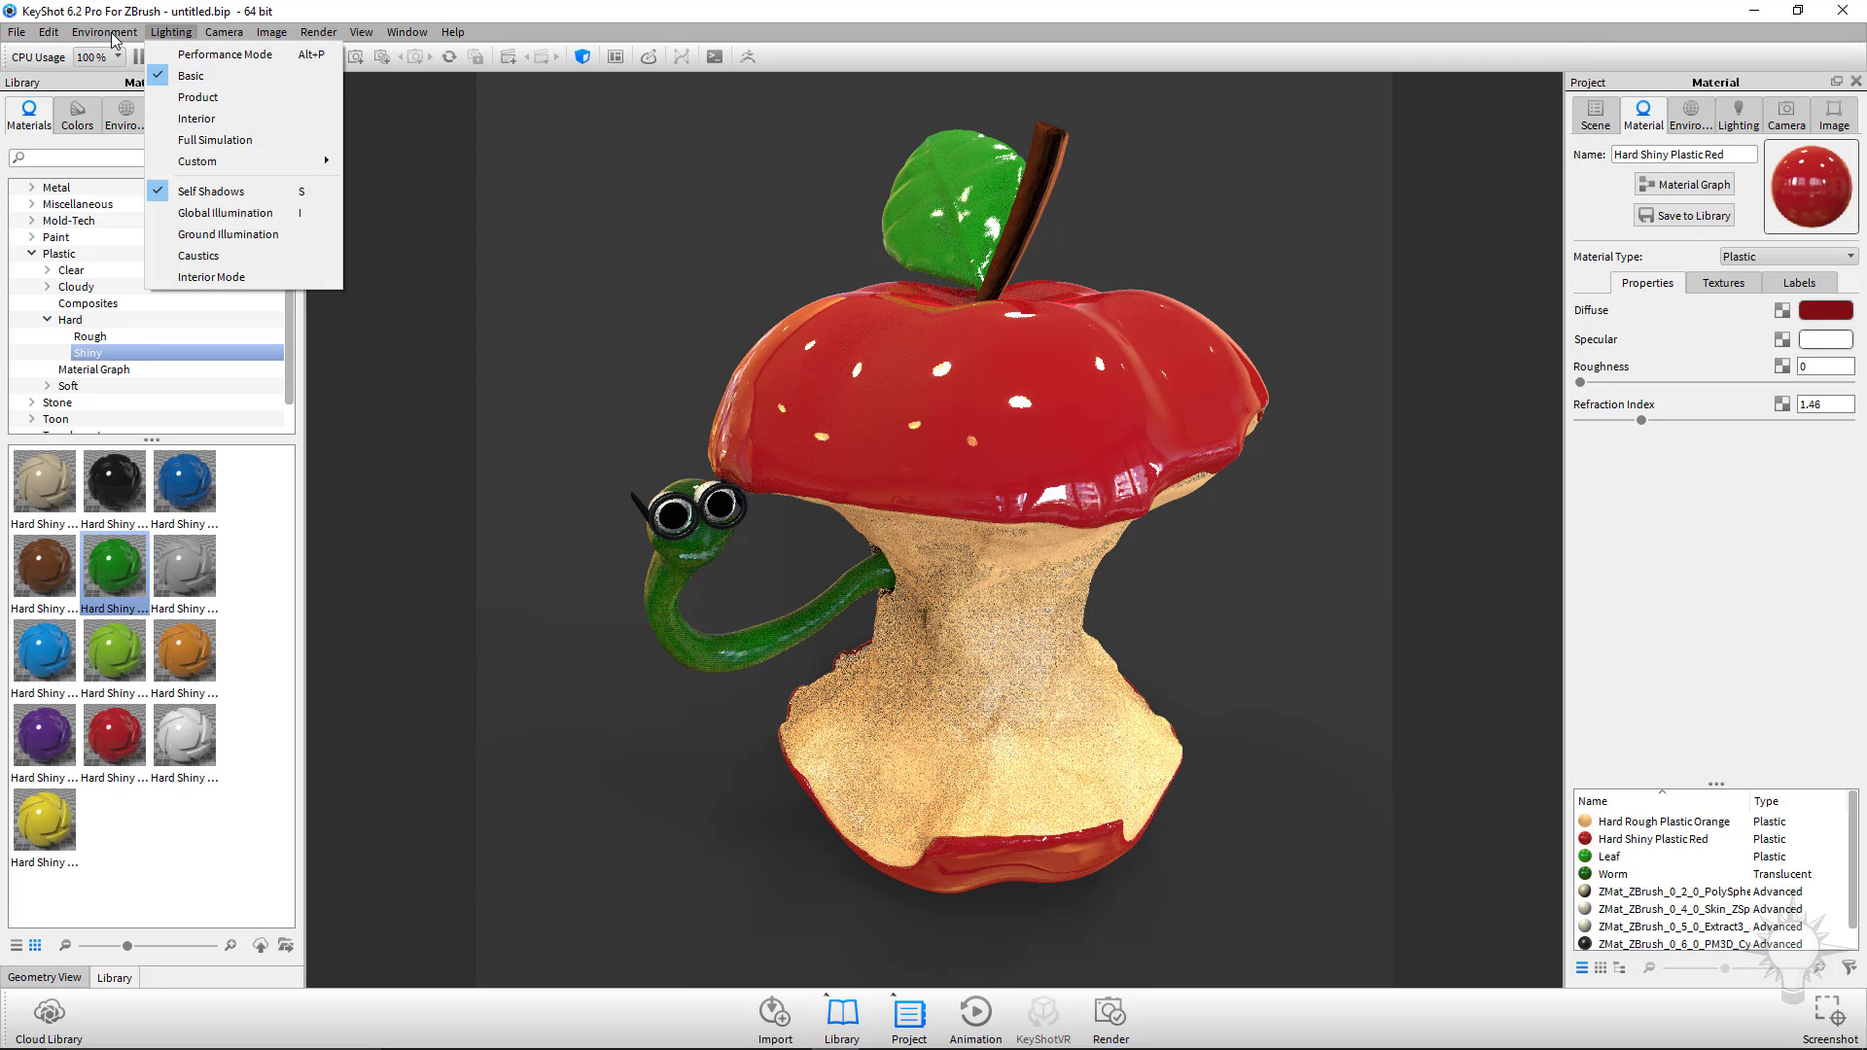
pyautogui.moveTo(46, 41)
pyautogui.moveTo(224, 106)
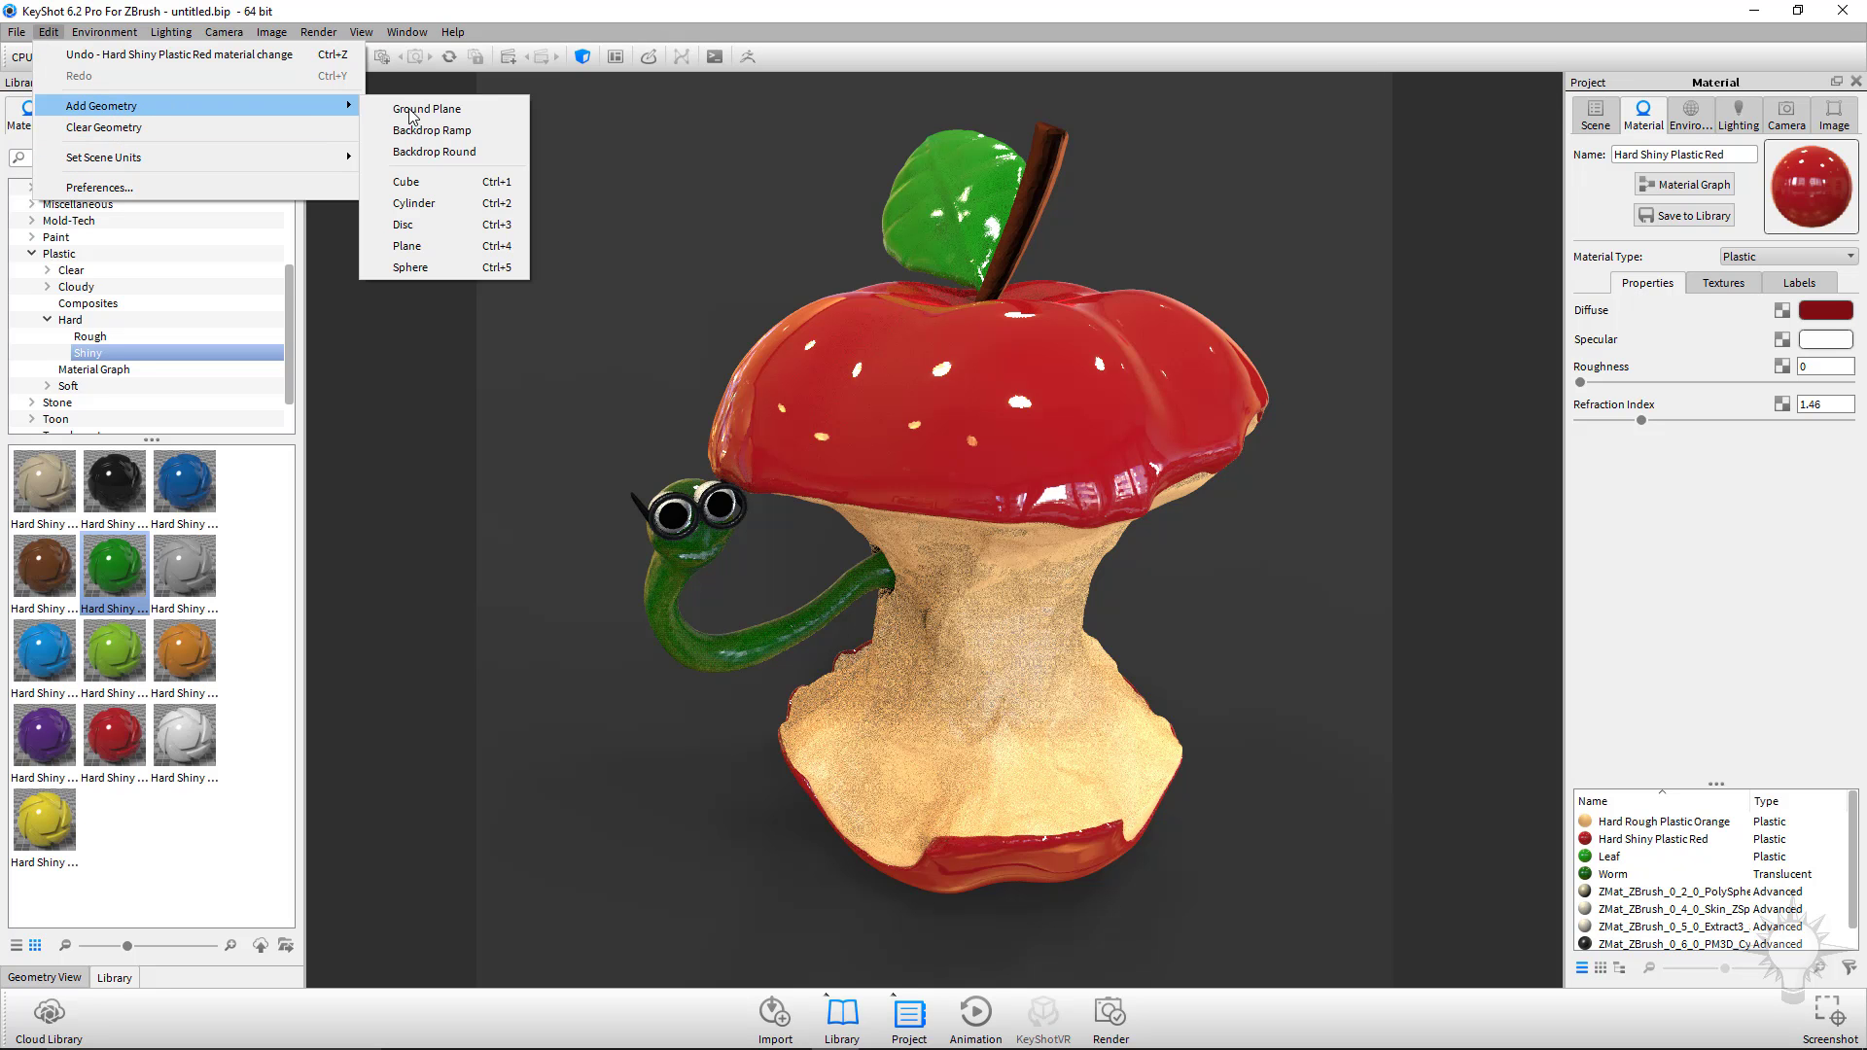
pyautogui.click(438, 111)
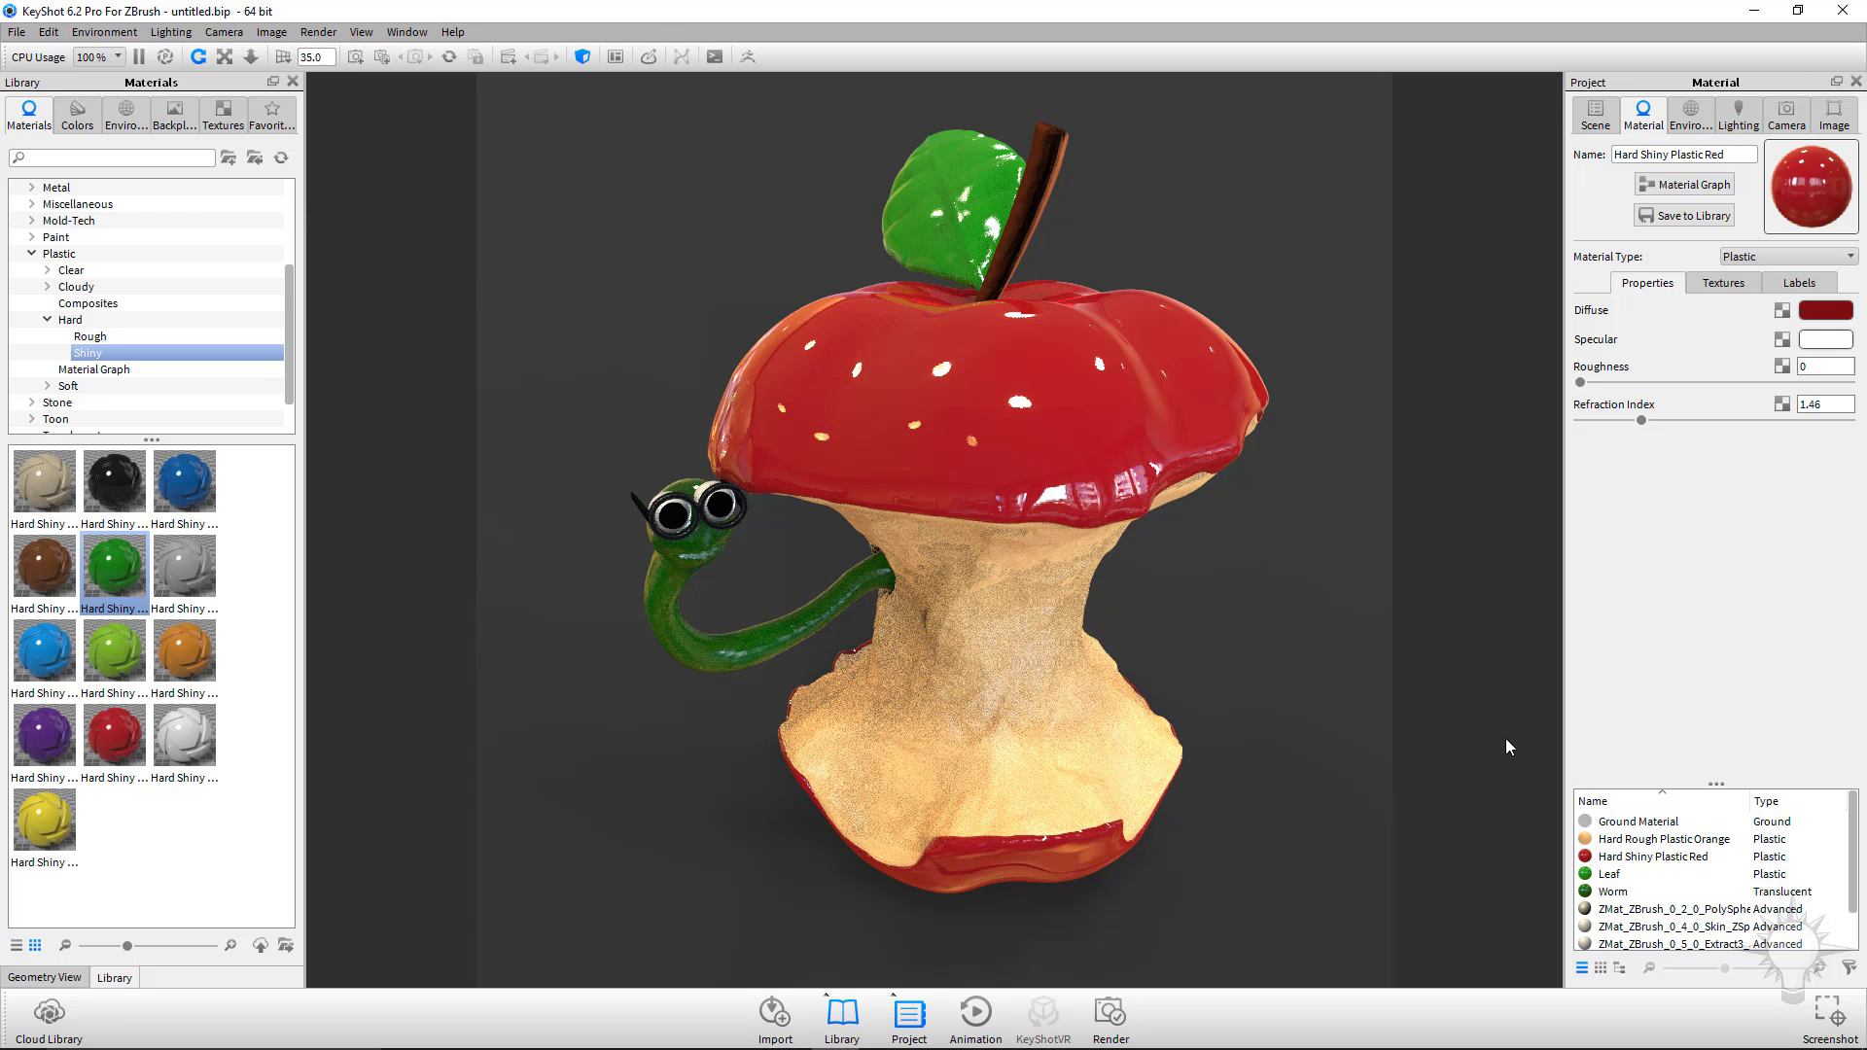
# Change the ground plane's material type to Plastic with a white specular color and a near-black diffuse color.
pyautogui.doubleClick(1293, 673)
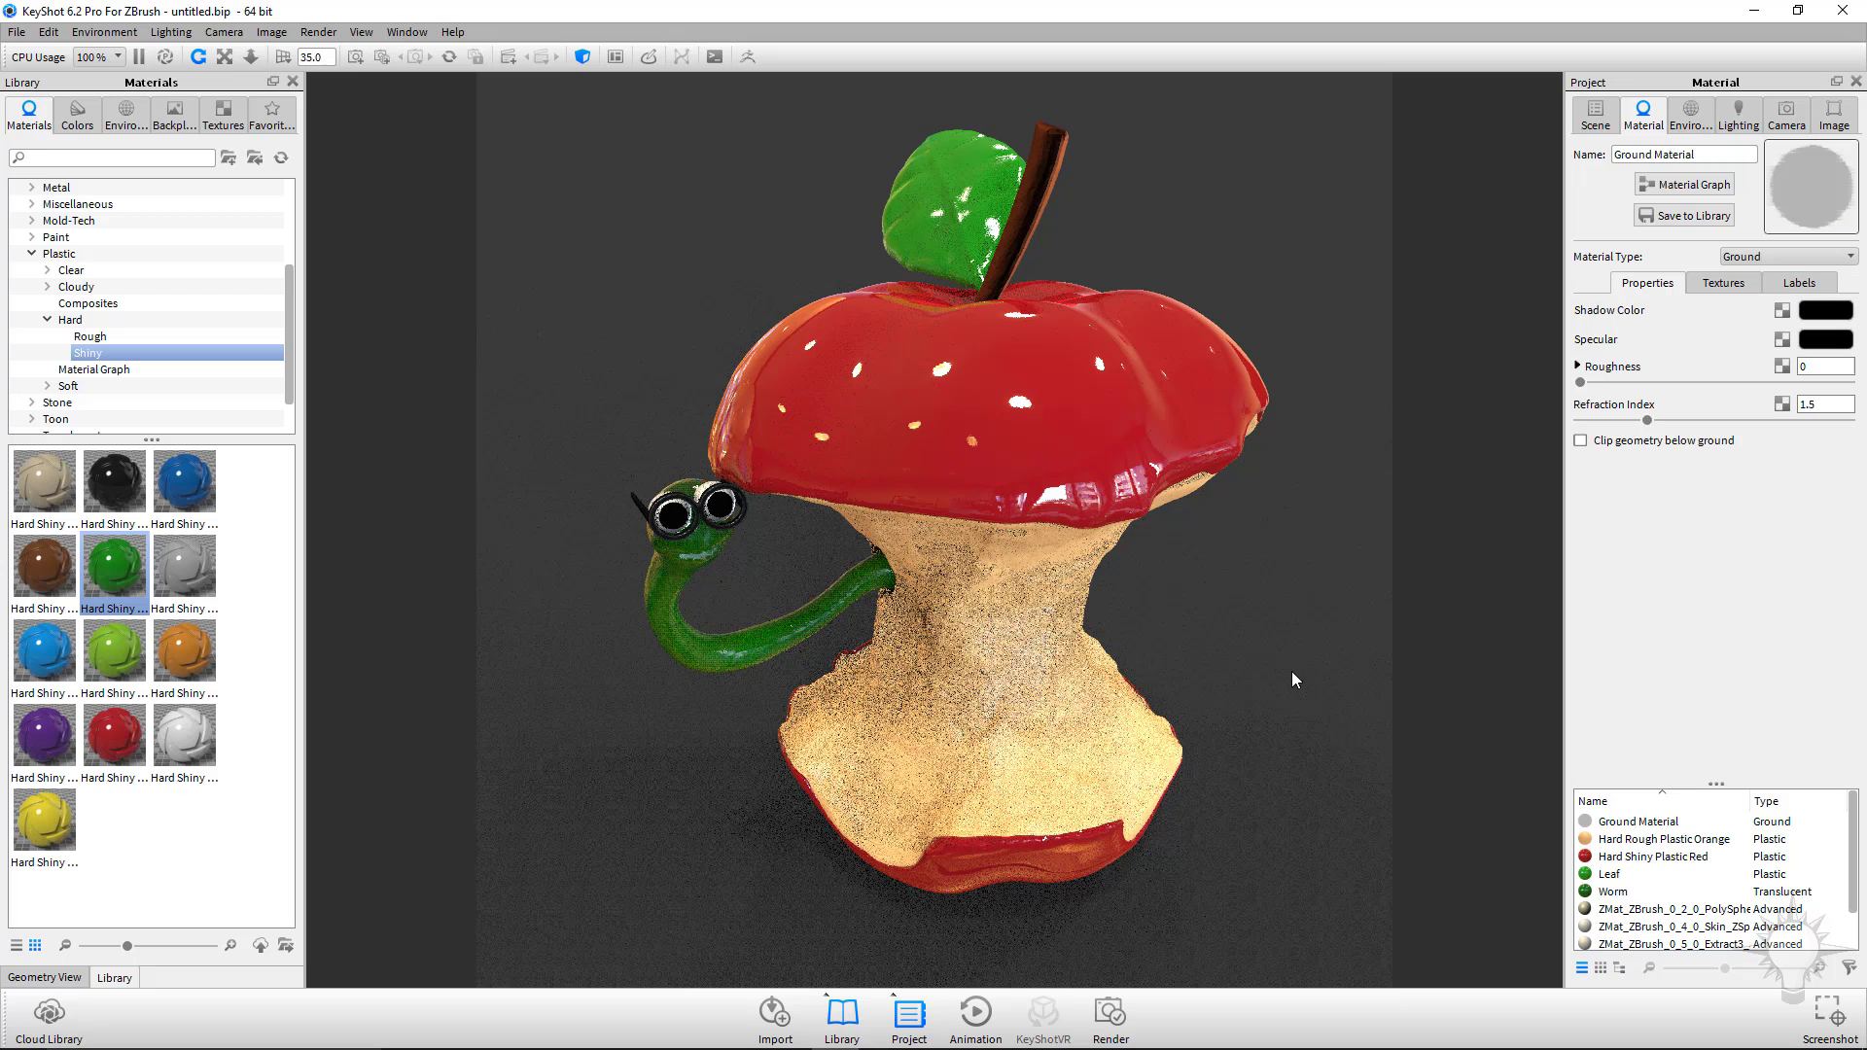
pyautogui.click(1814, 258)
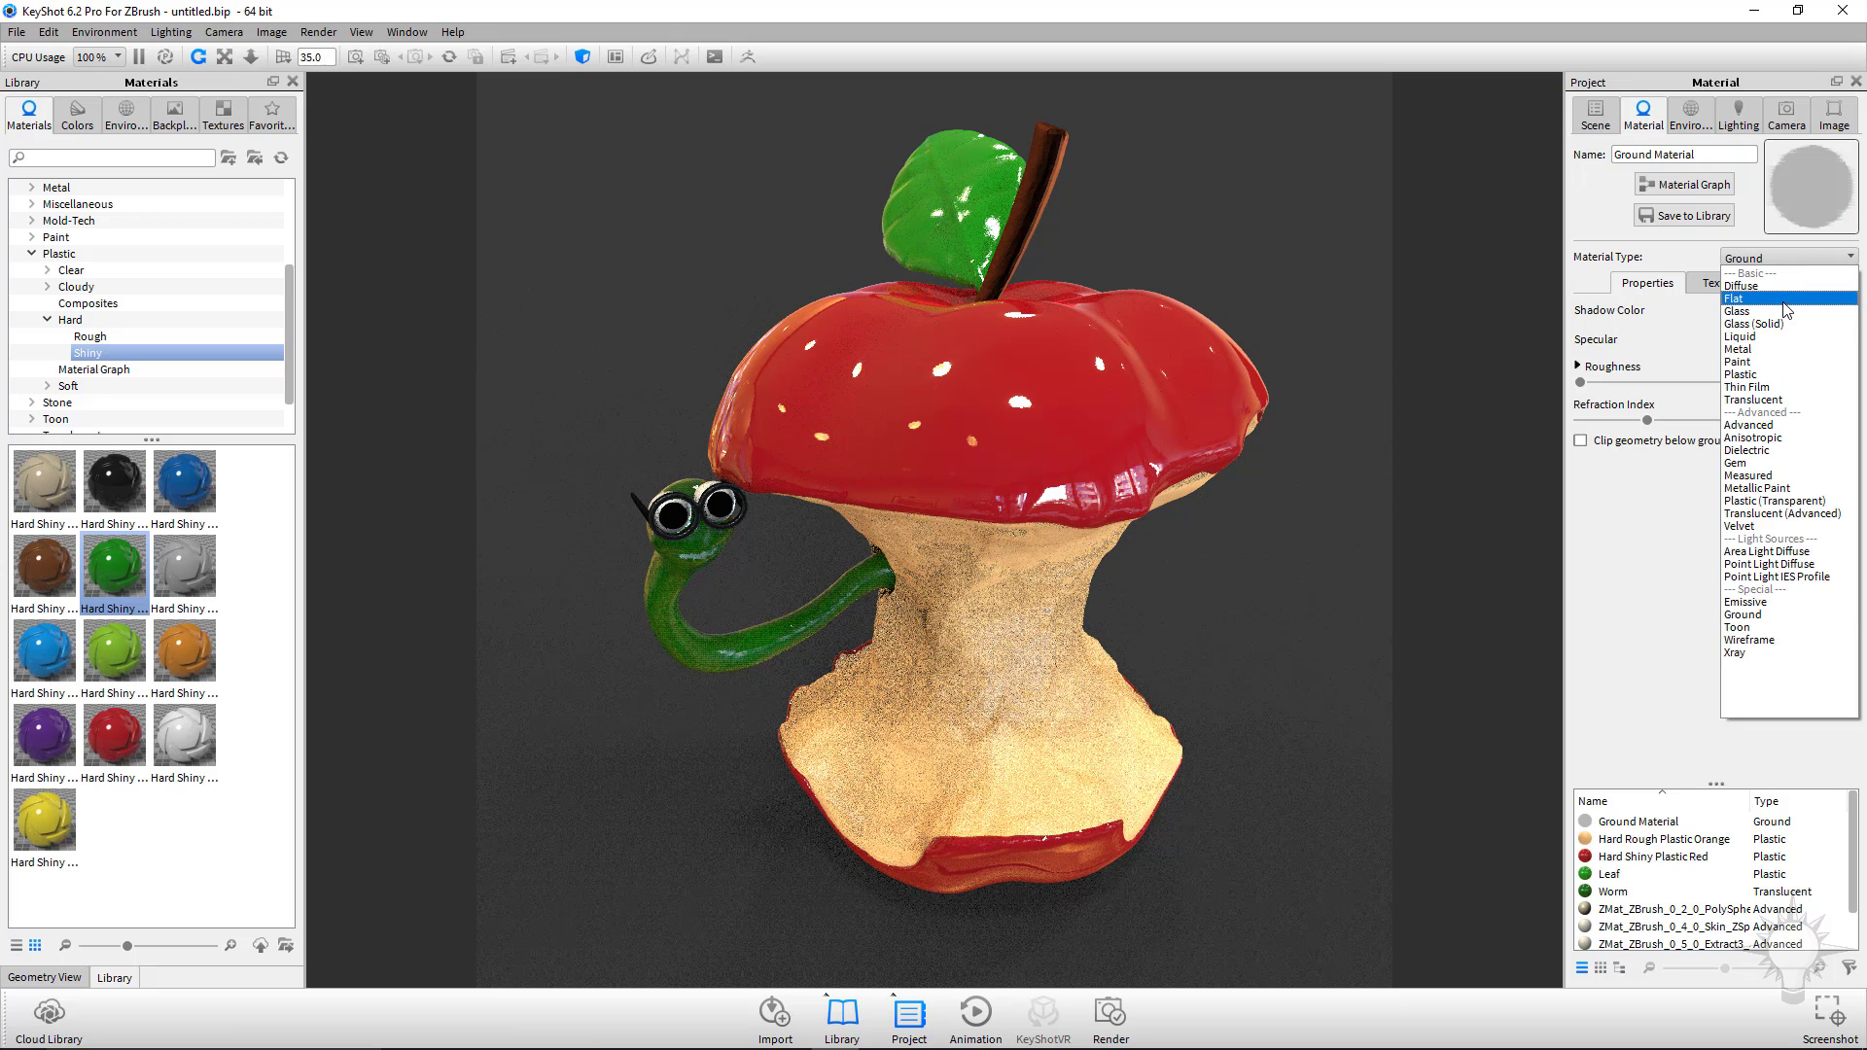
pyautogui.click(1765, 374)
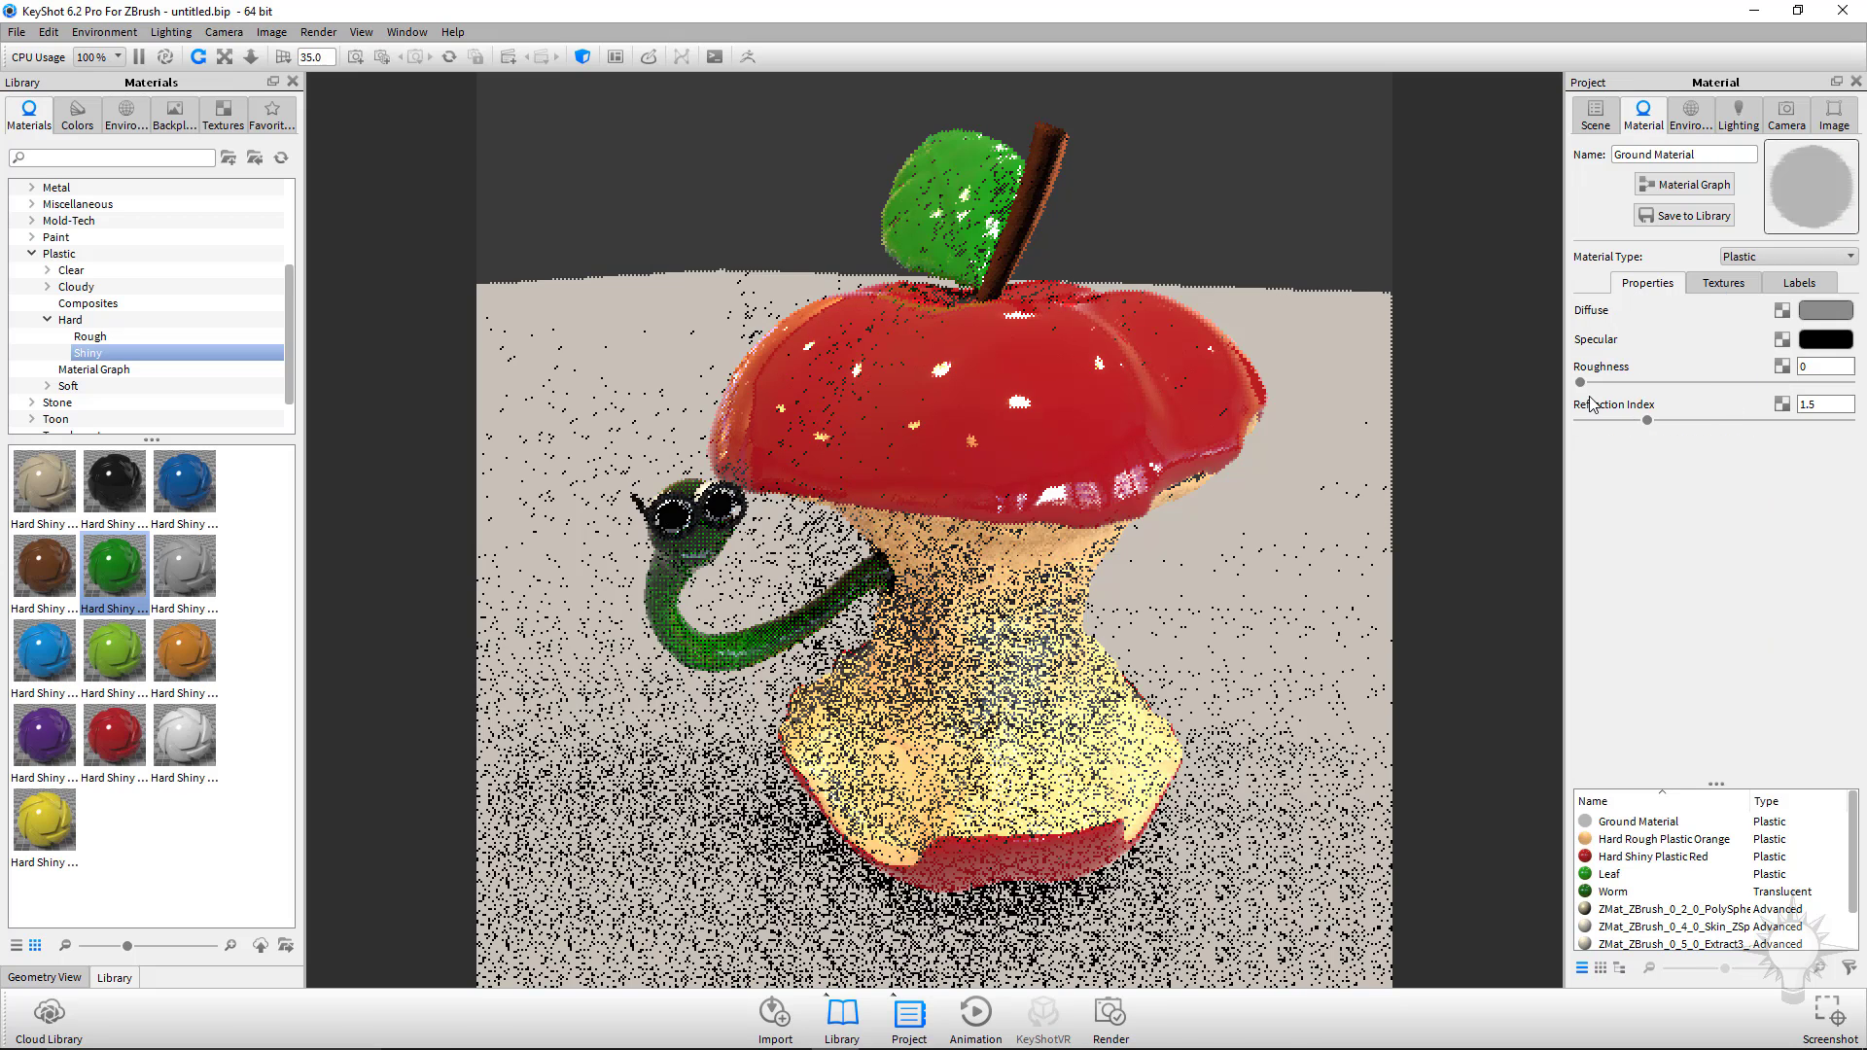
pyautogui.click(1825, 340)
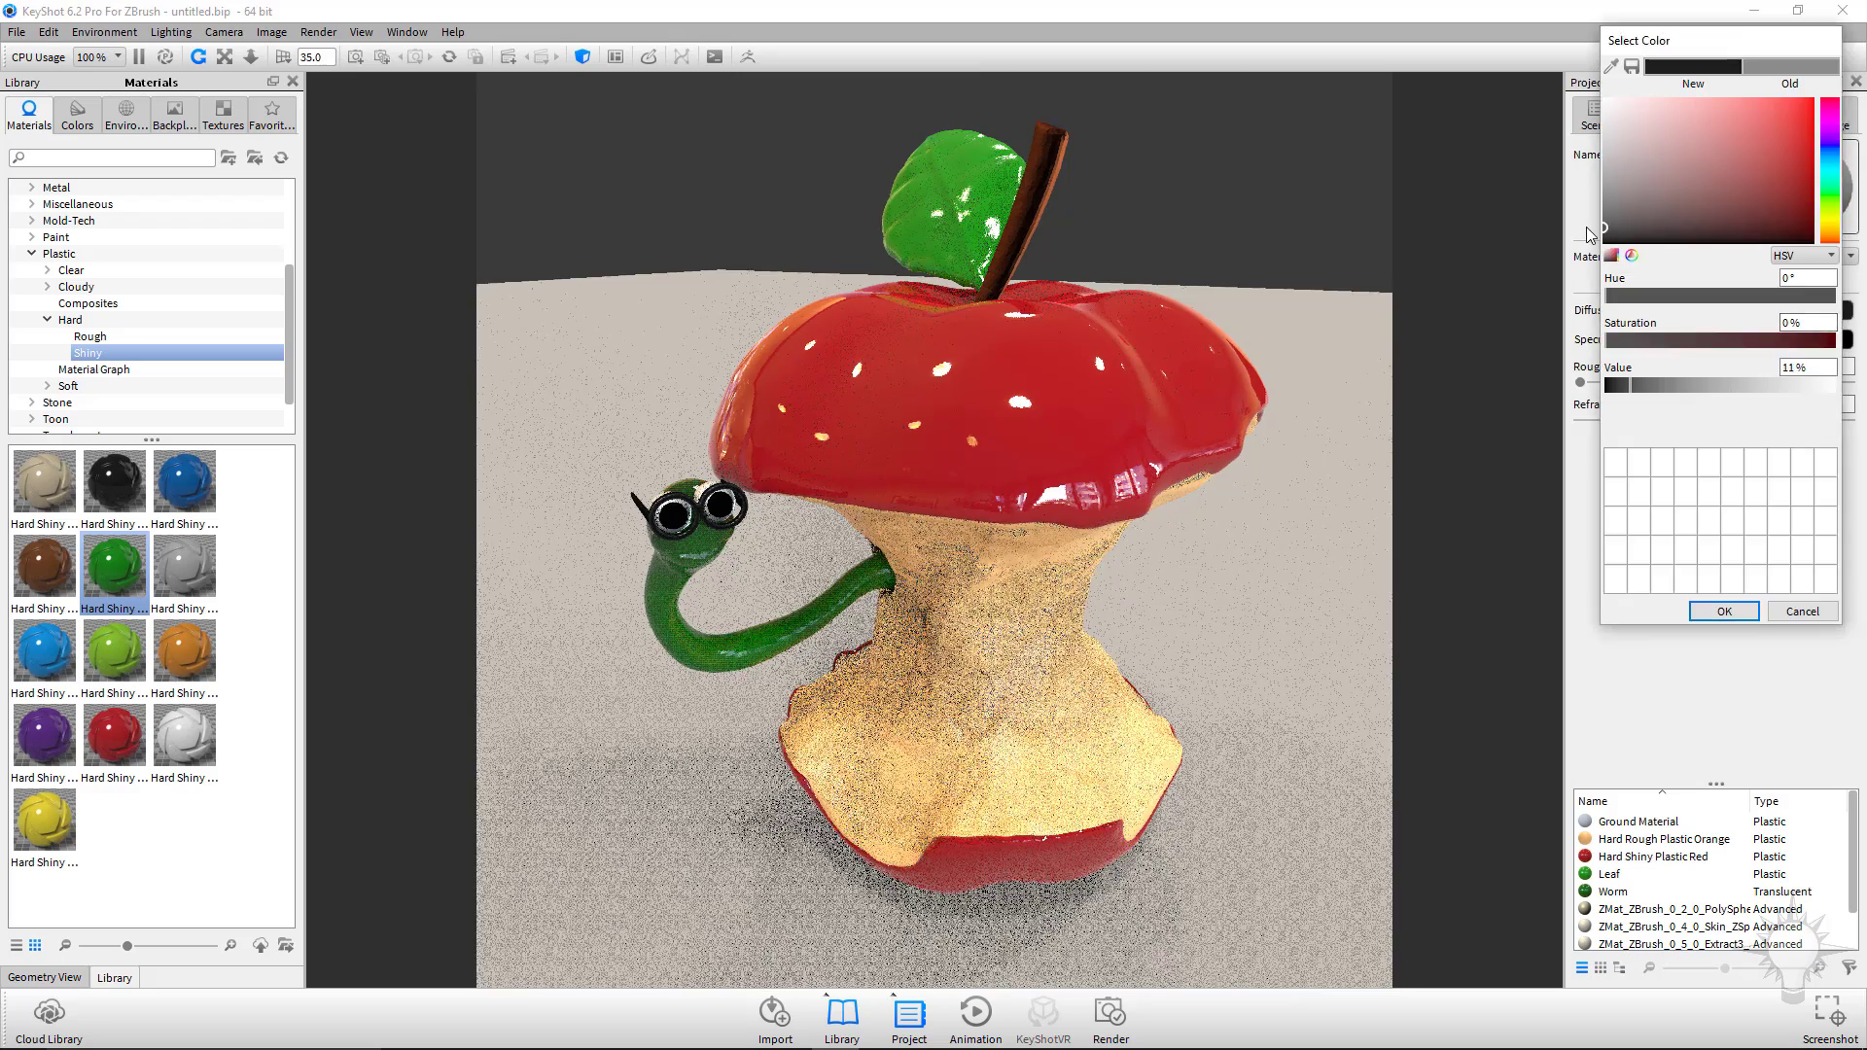
pyautogui.click(1725, 610)
pyautogui.moveTo(1124, 599); pyautogui.dragTo(1240, 697)
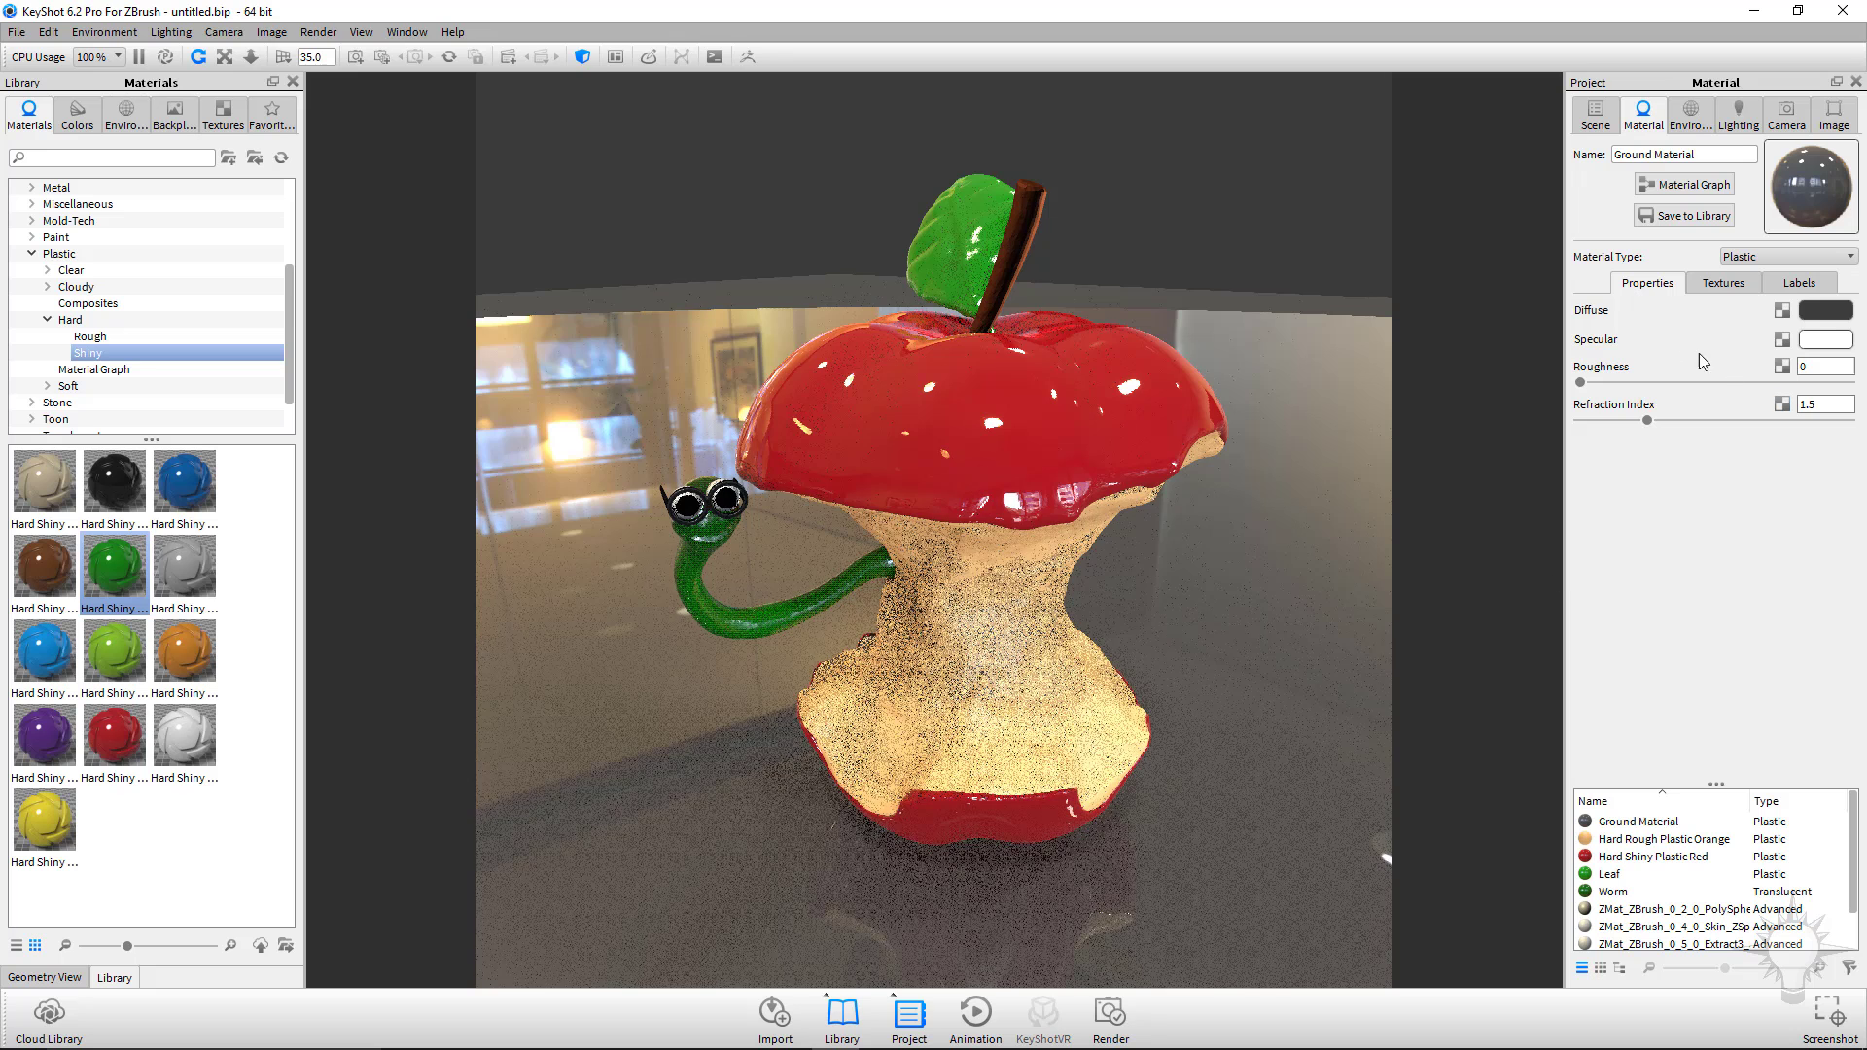
# Add a Sphere geometry to the scene around the apple core.
pyautogui.click(48, 35)
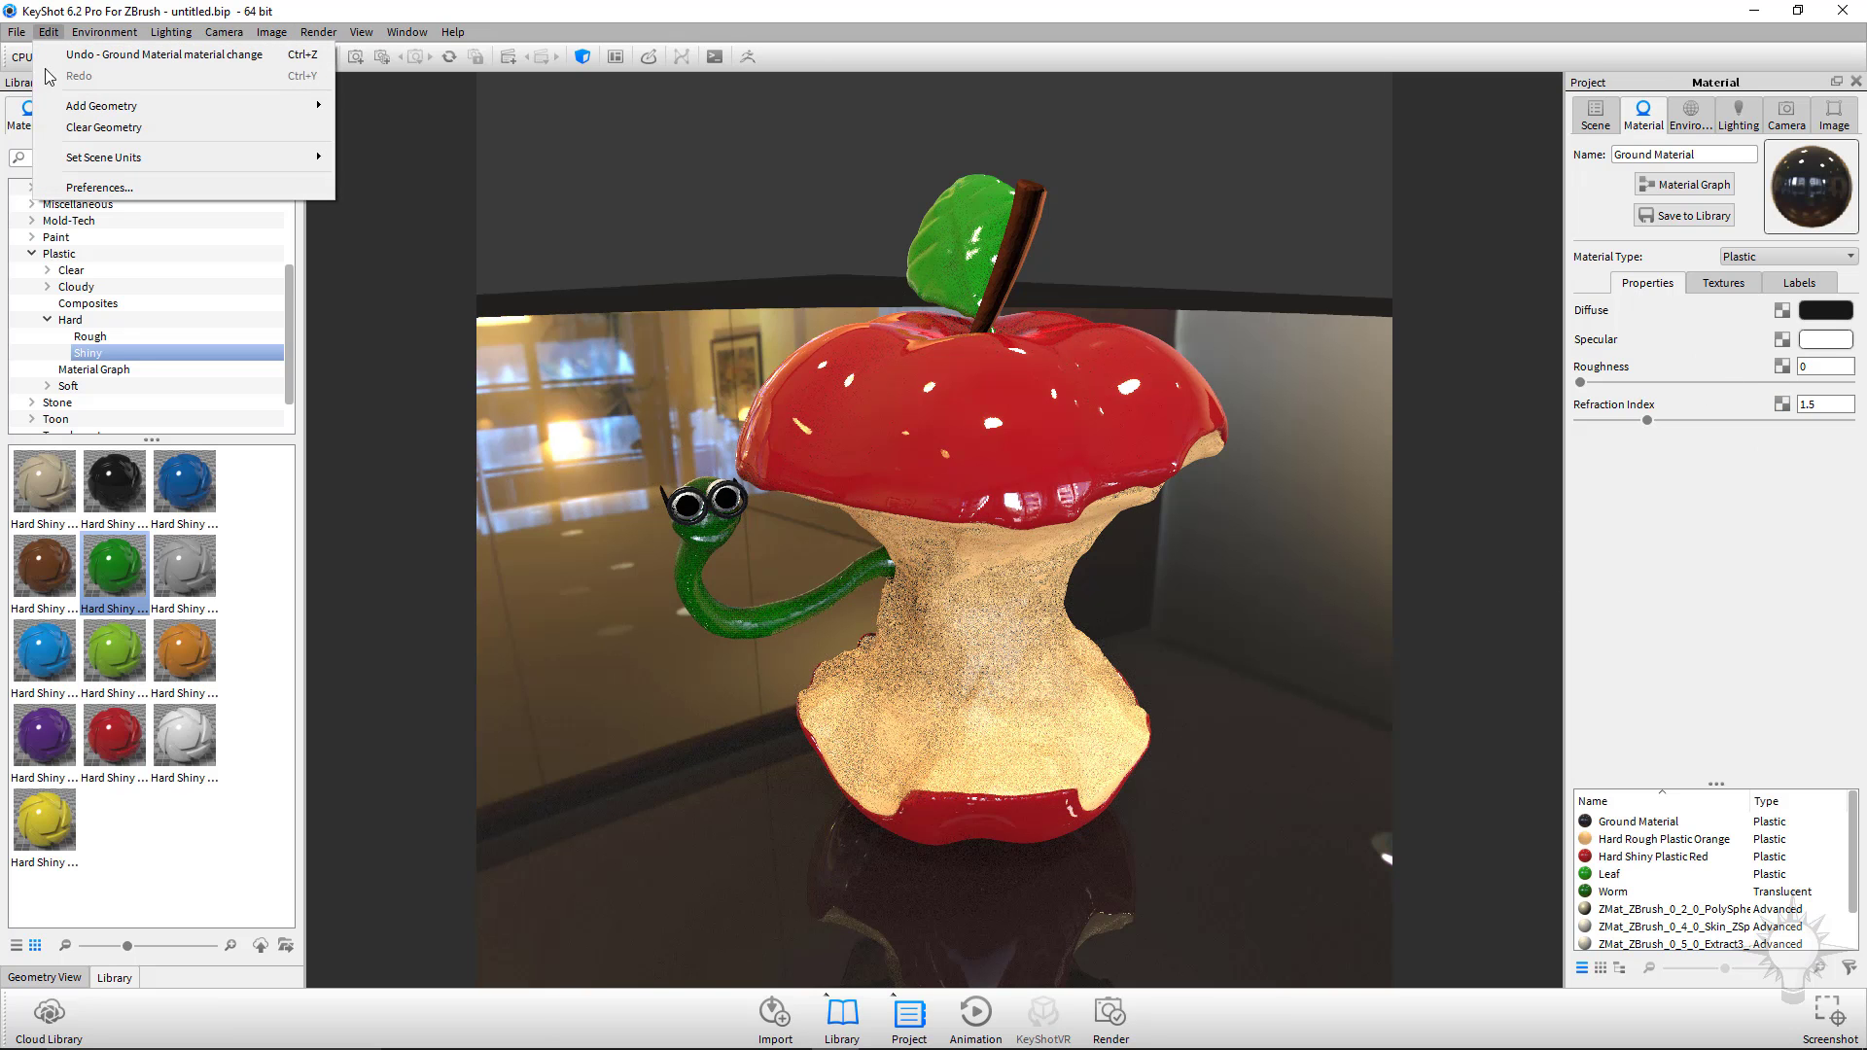
pyautogui.moveTo(87, 107)
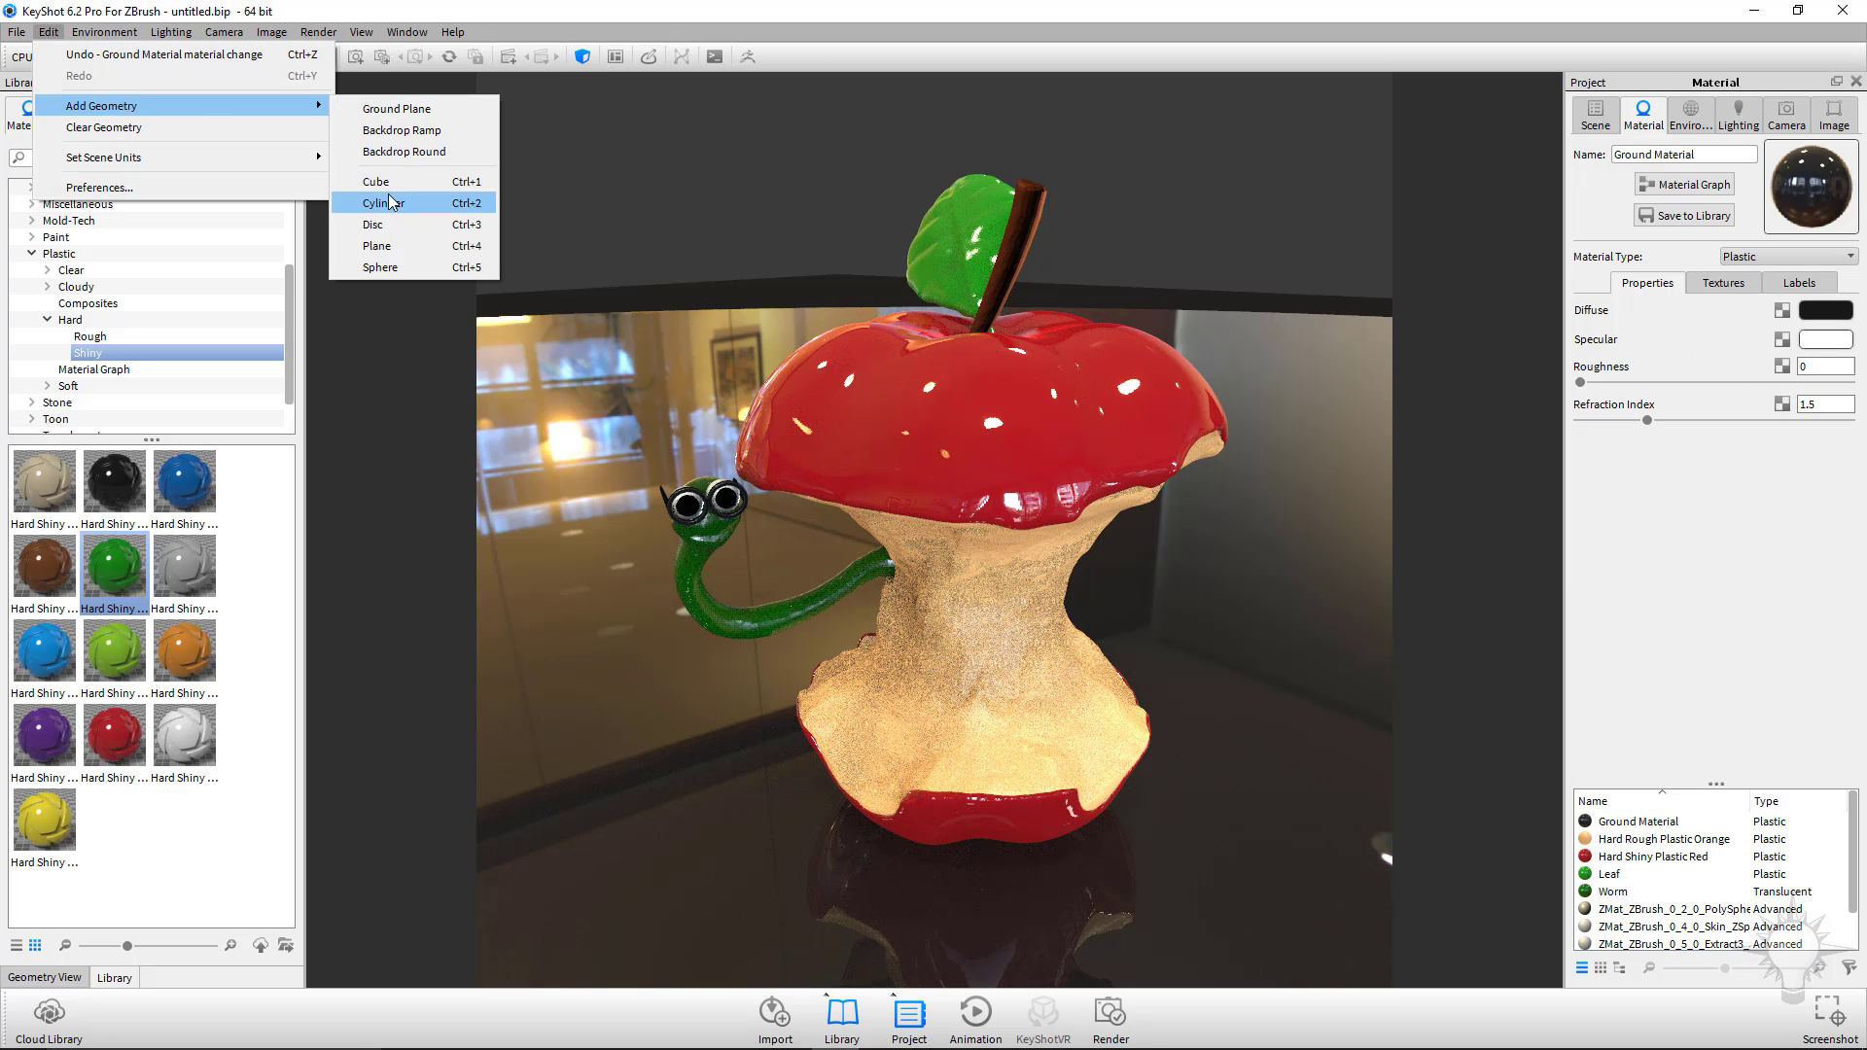
pyautogui.click(387, 267)
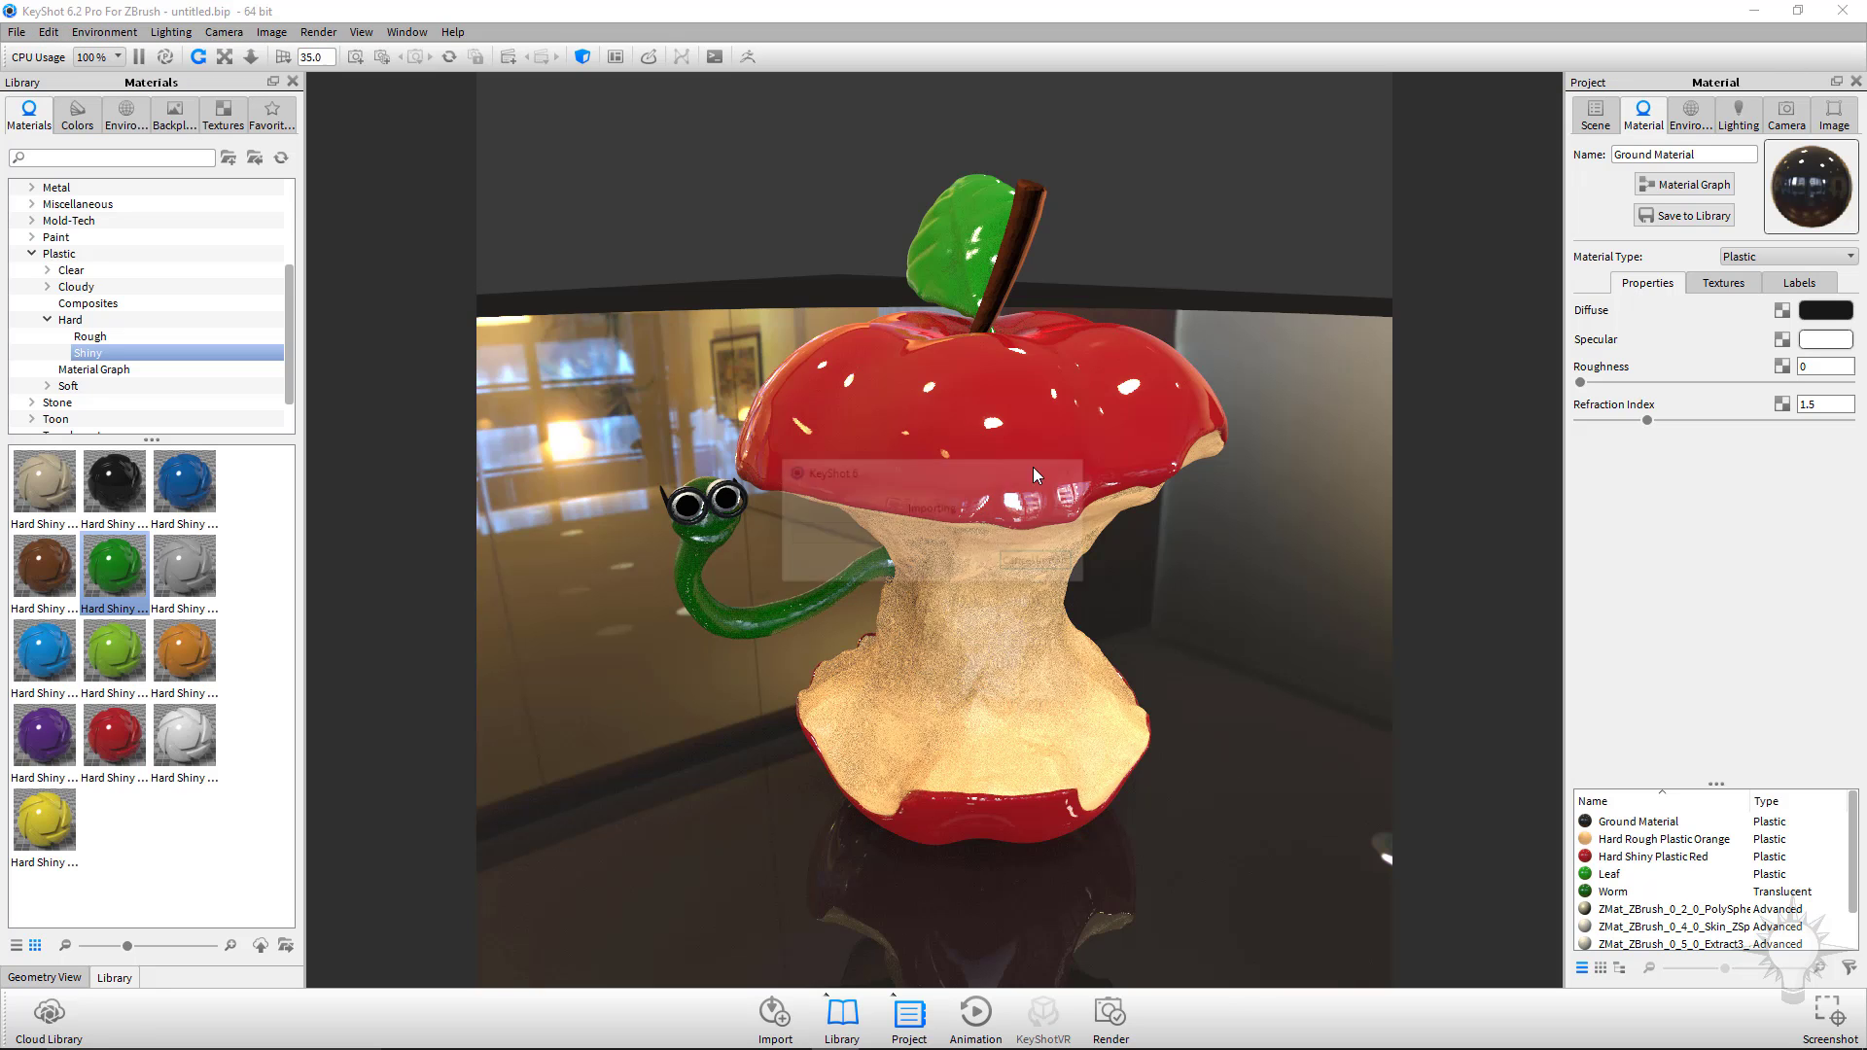
pyautogui.scroll(-5, 1058, 382)
pyautogui.moveTo(1058, 382); pyautogui.dragTo(1077, 580)
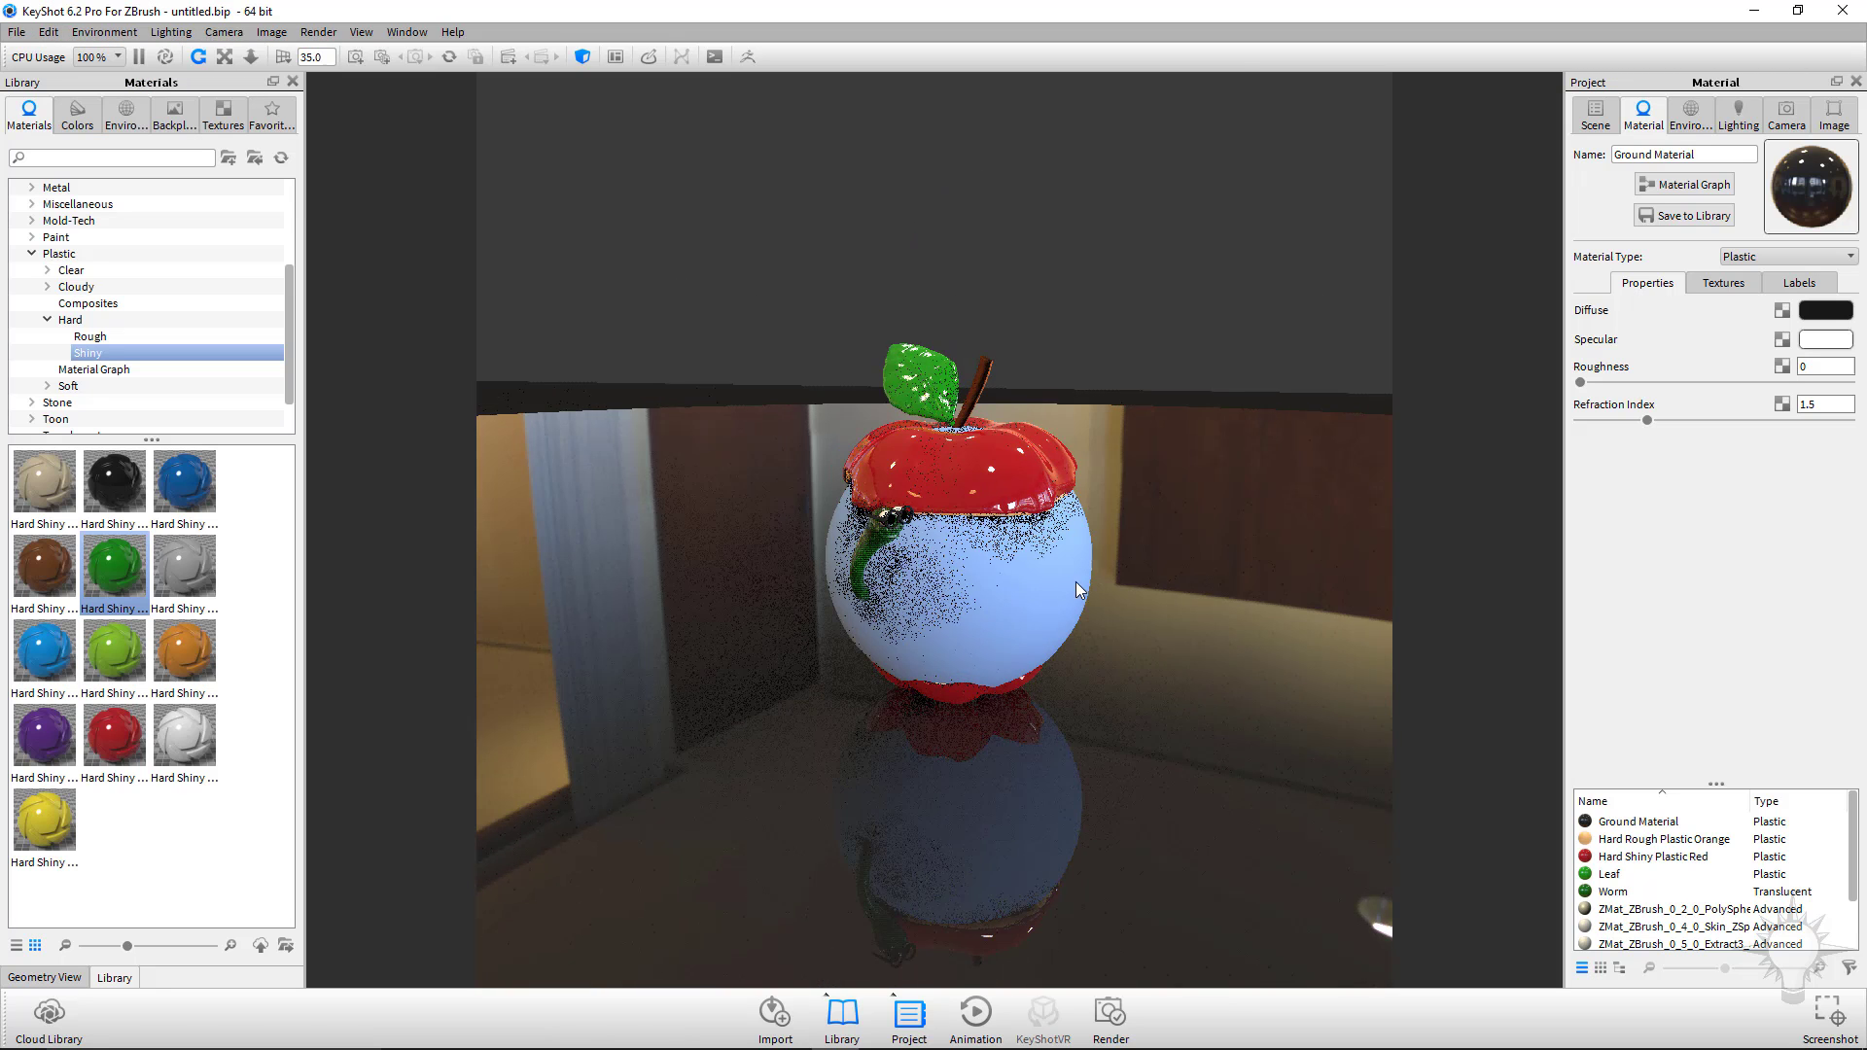
# Move the sphere off the apple to a spot above and beside it.
pyautogui.rightClick(1062, 571)
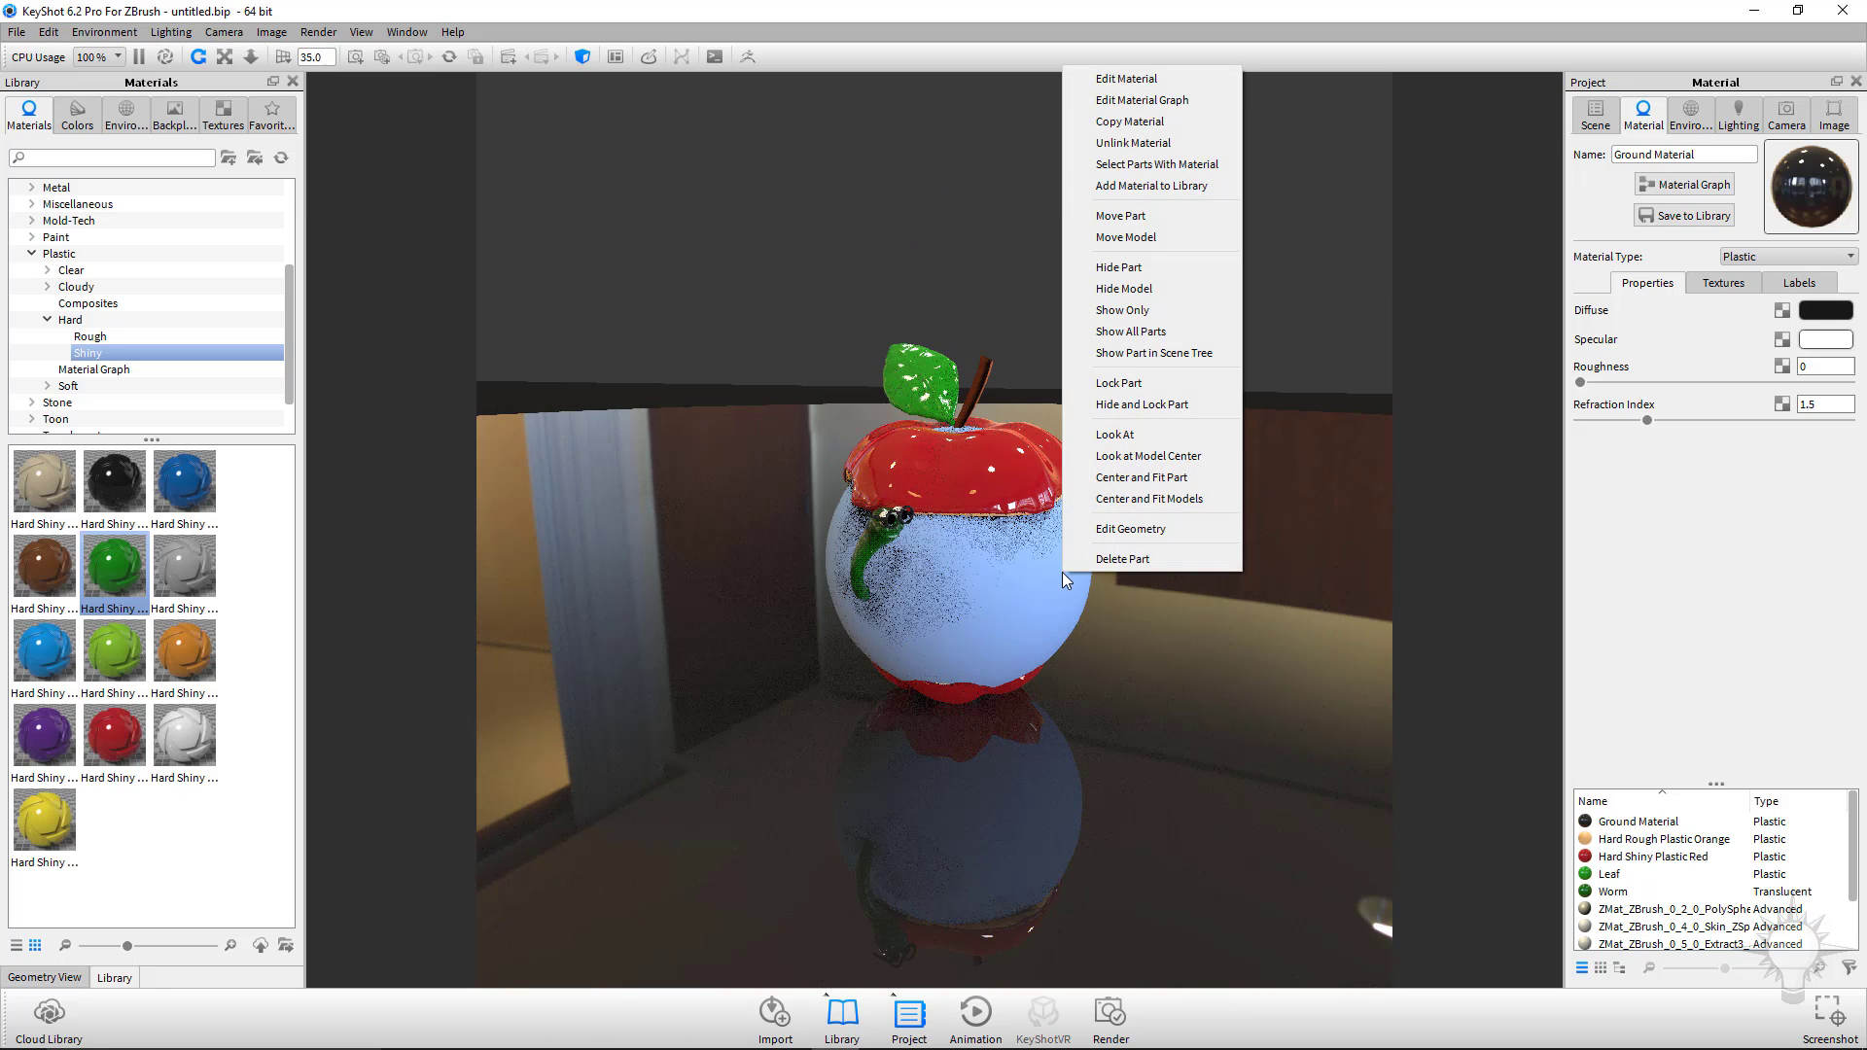
pyautogui.click(1143, 215)
pyautogui.moveTo(948, 584); pyautogui.dragTo(1265, 603)
pyautogui.moveTo(1286, 423); pyautogui.dragTo(1245, 195)
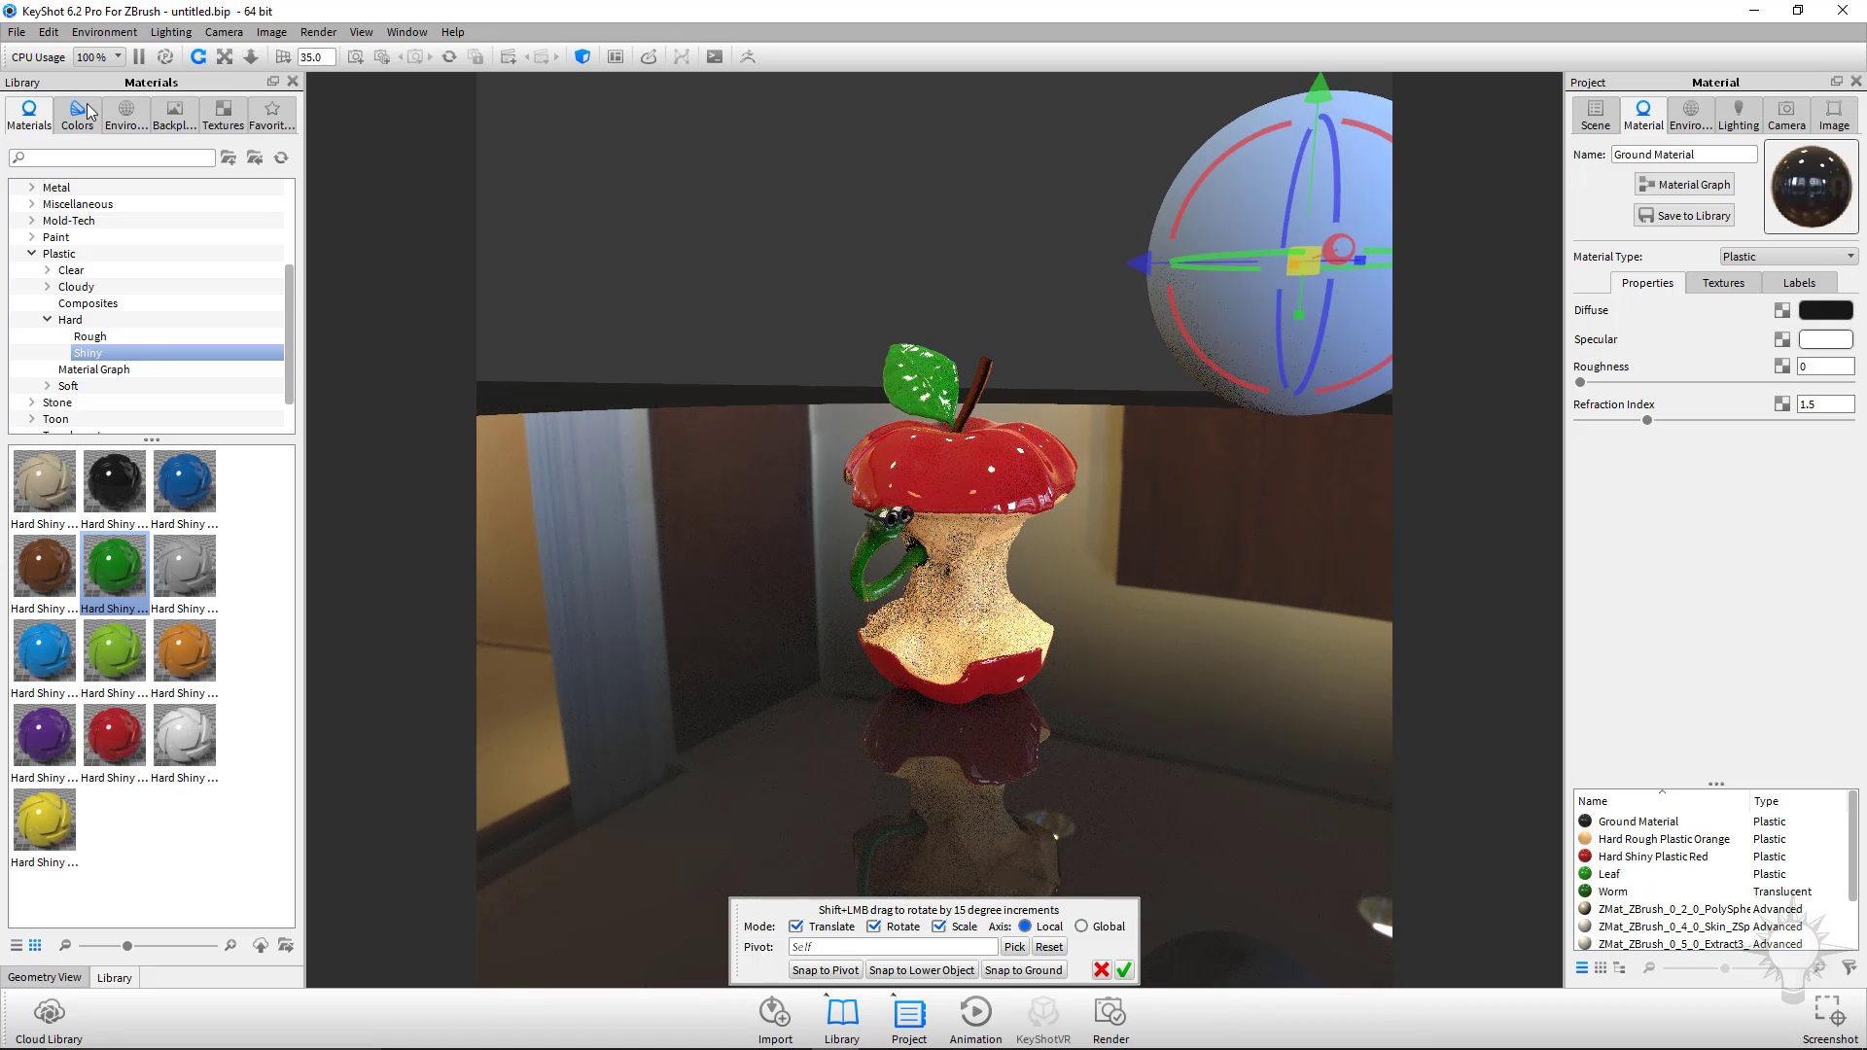
# Apply the Area Light 6000 Lumen Cool material from the library's Light category to the sphere.
pyautogui.click(32, 253)
pyautogui.scroll(2, 31, 393)
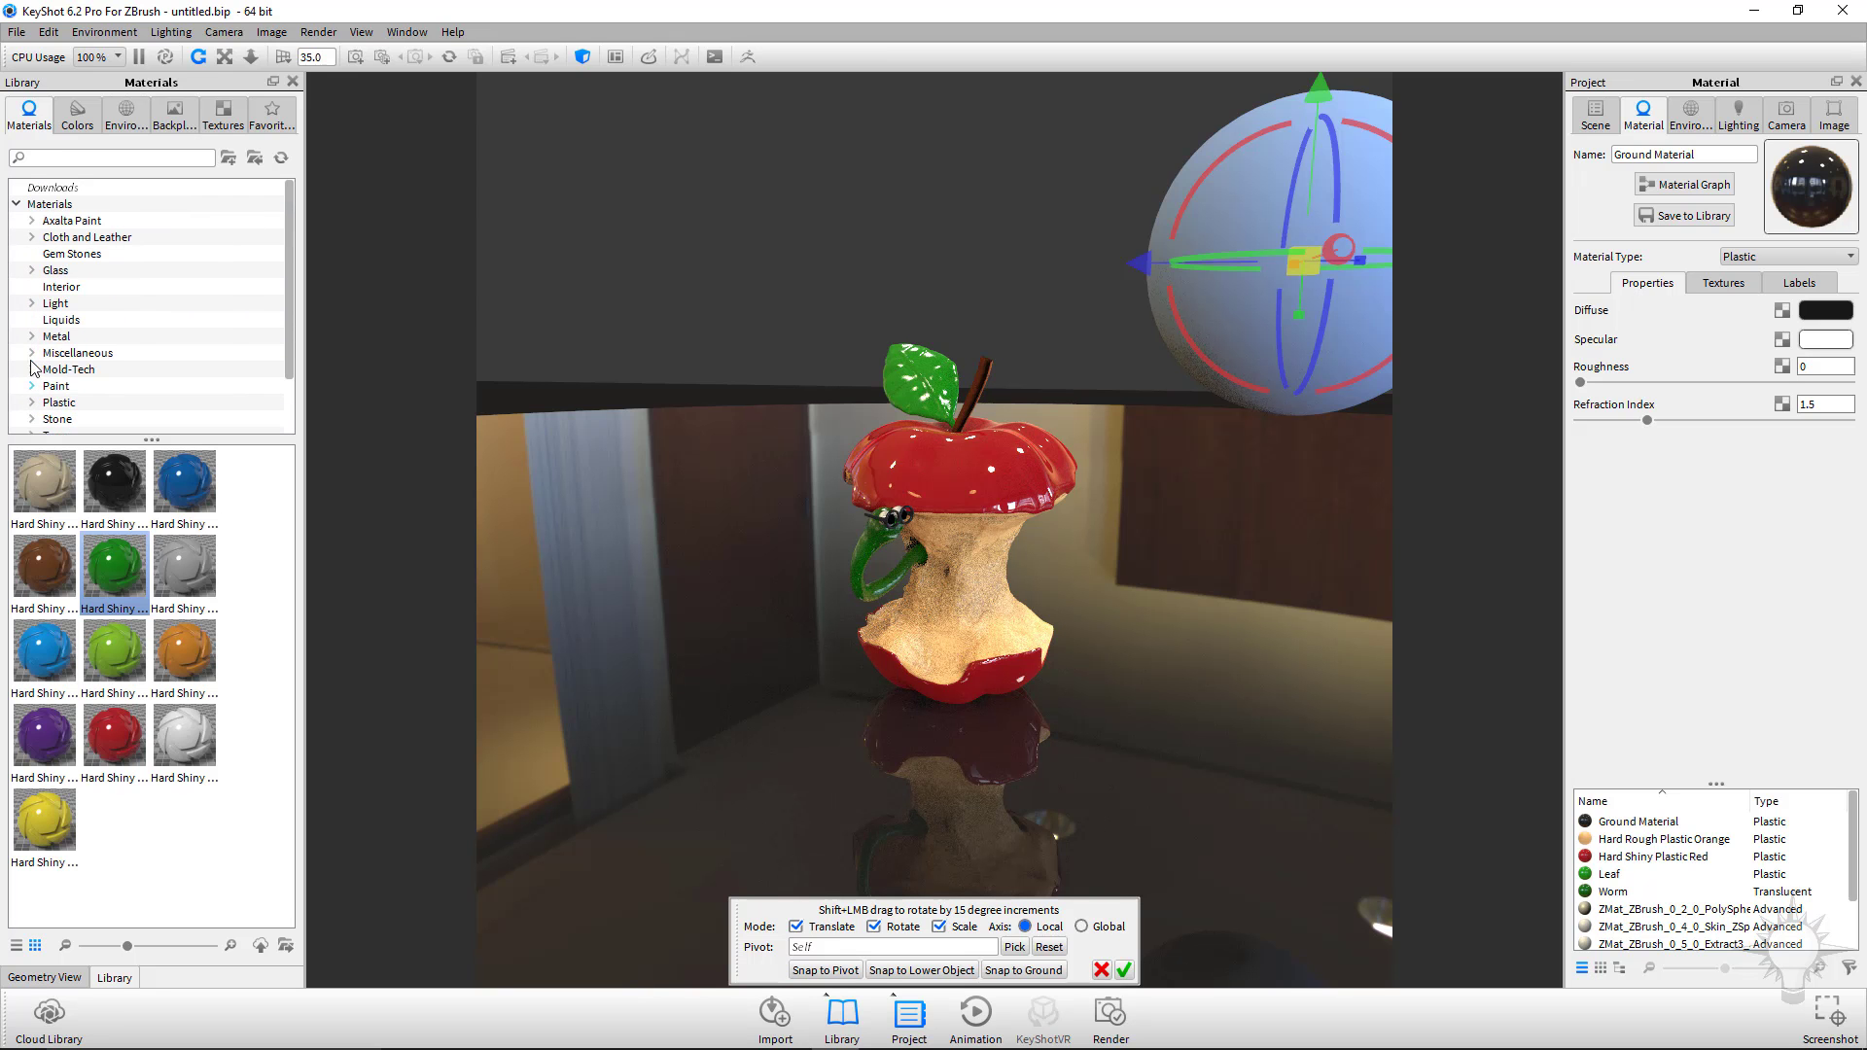
pyautogui.click(32, 302)
pyautogui.click(82, 320)
pyautogui.moveTo(44, 481); pyautogui.dragTo(1234, 195)
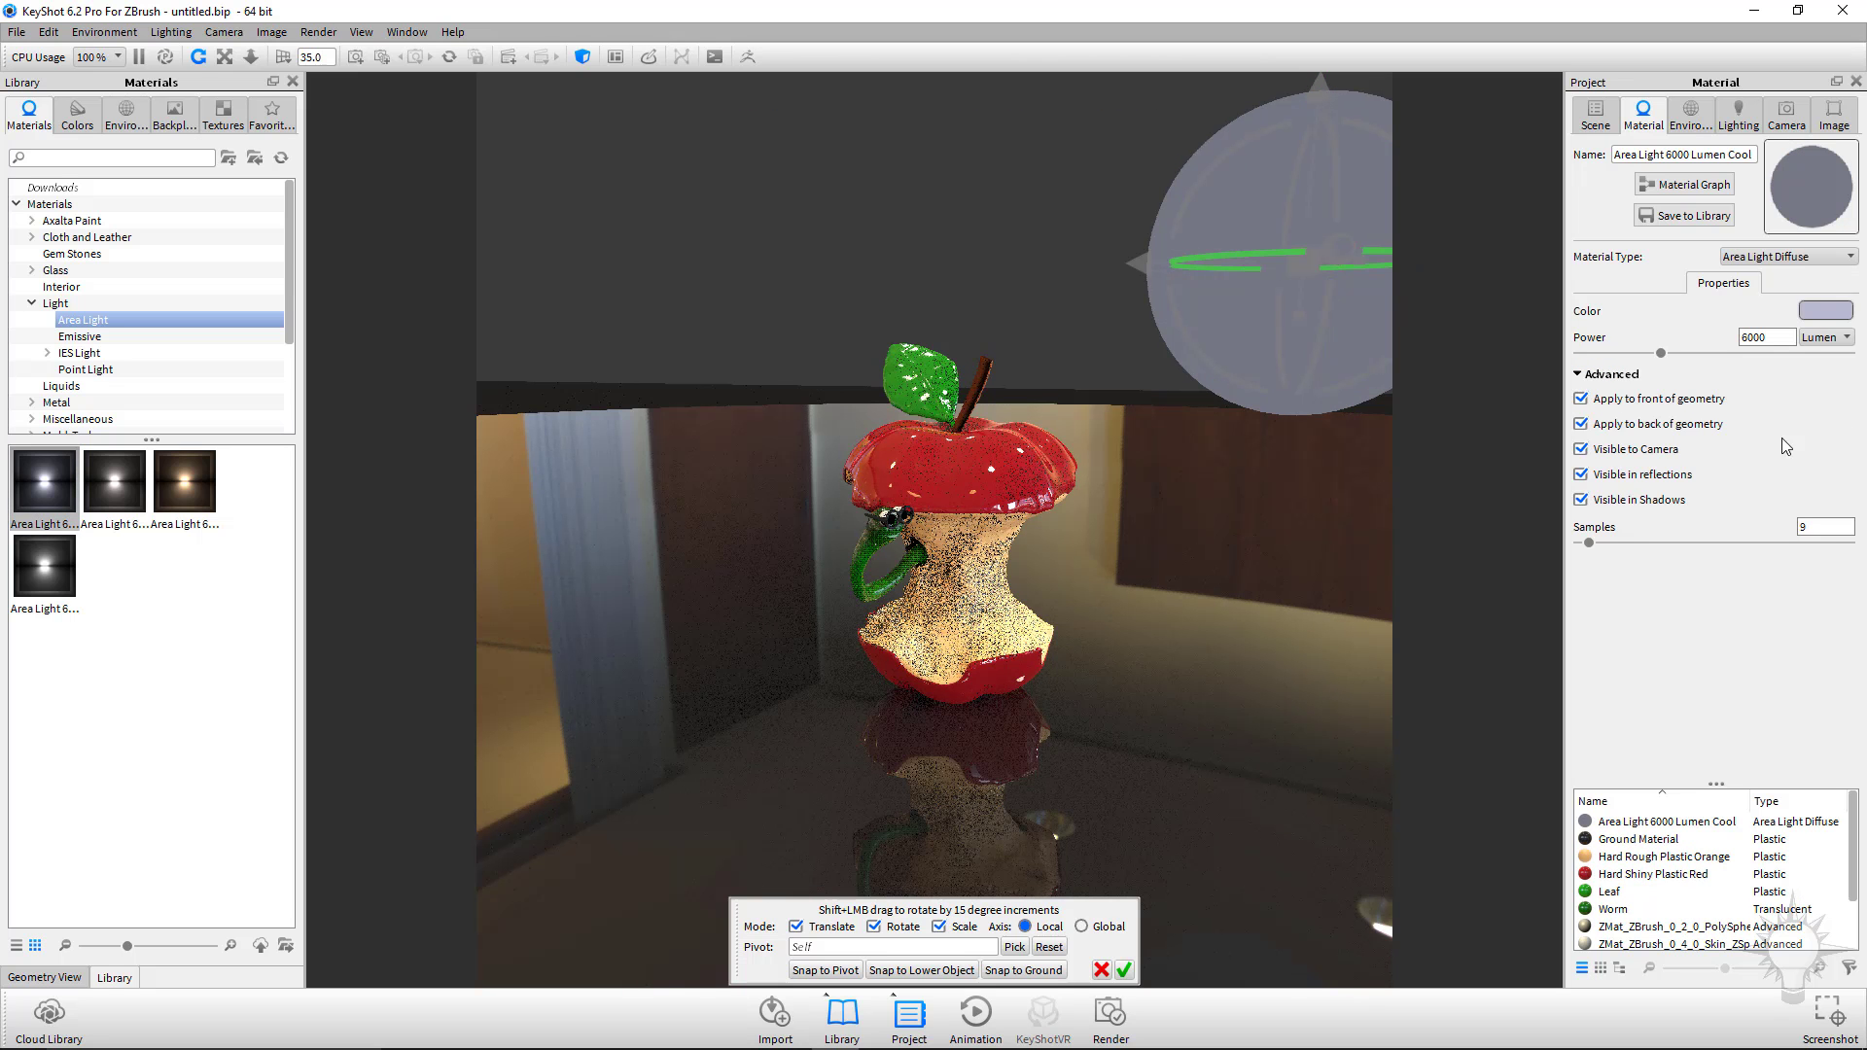
# Change the area light's power unit to Watt and accept the sphere's new position.
pyautogui.click(1827, 337)
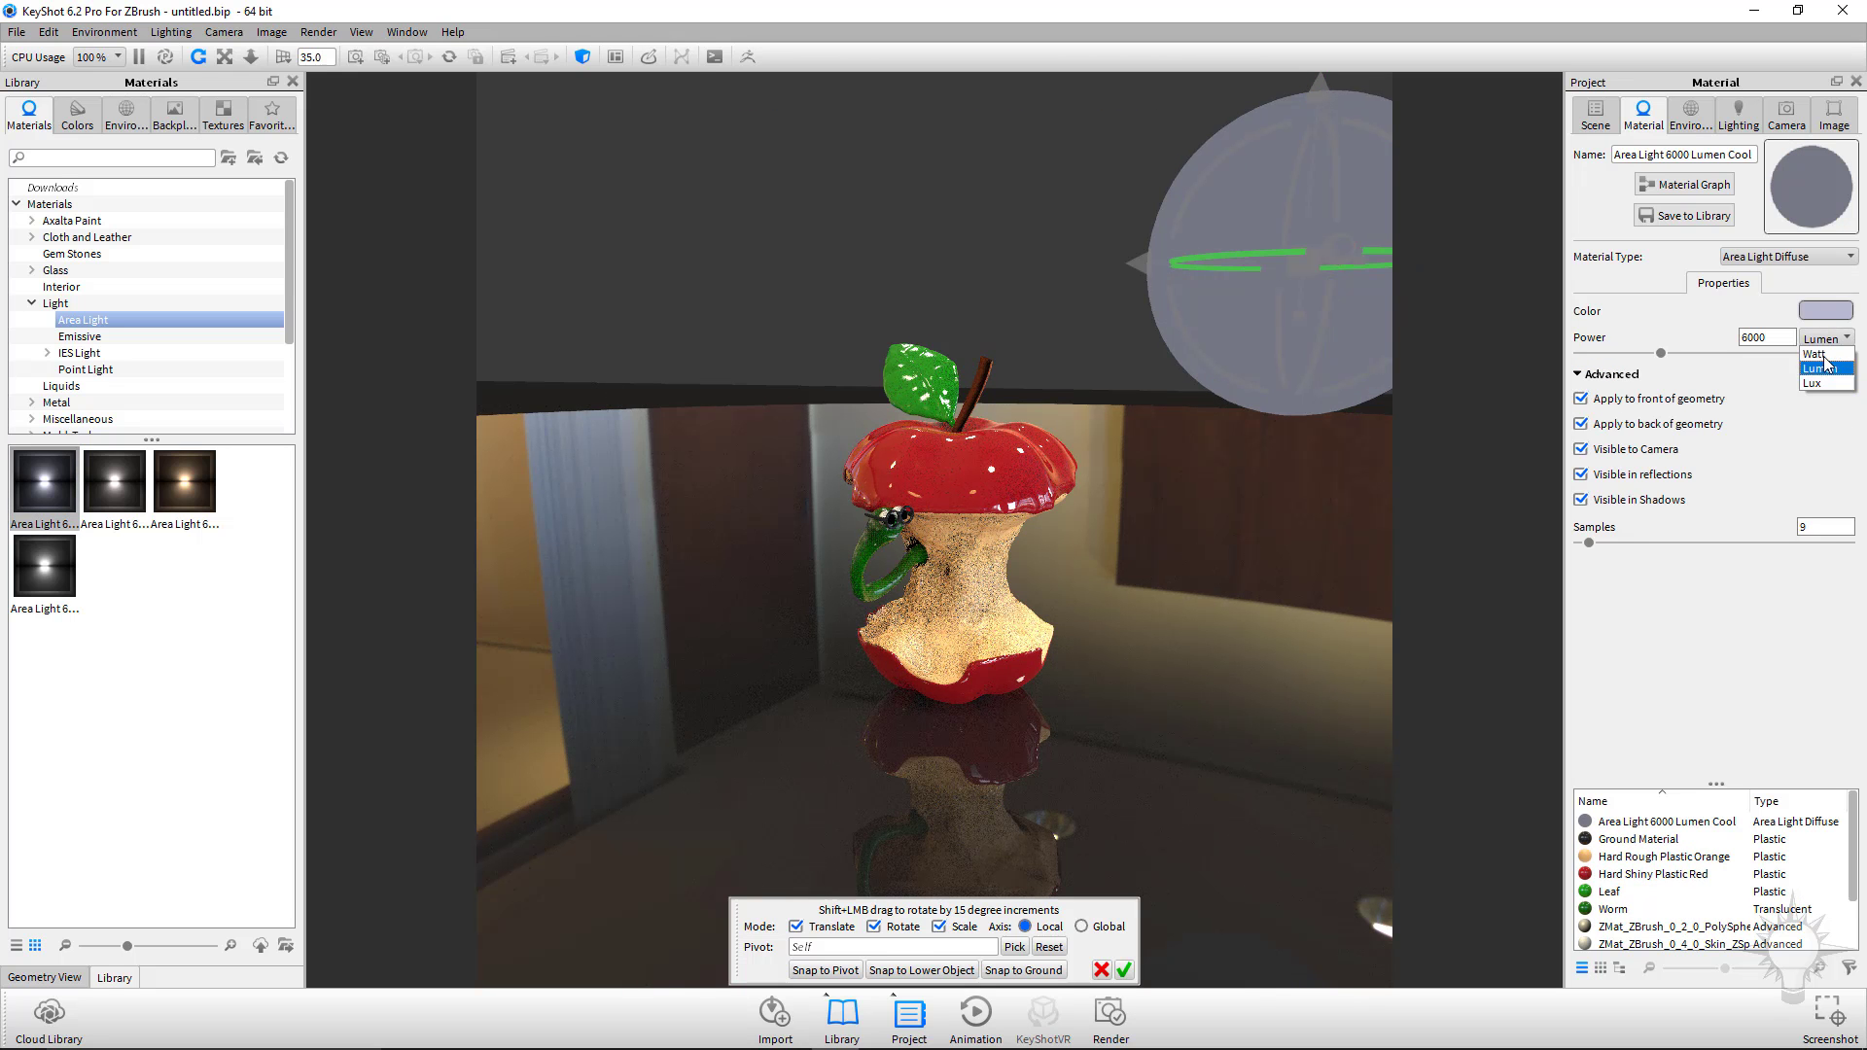
pyautogui.click(1814, 354)
pyautogui.moveTo(1008, 479); pyautogui.dragTo(1089, 603)
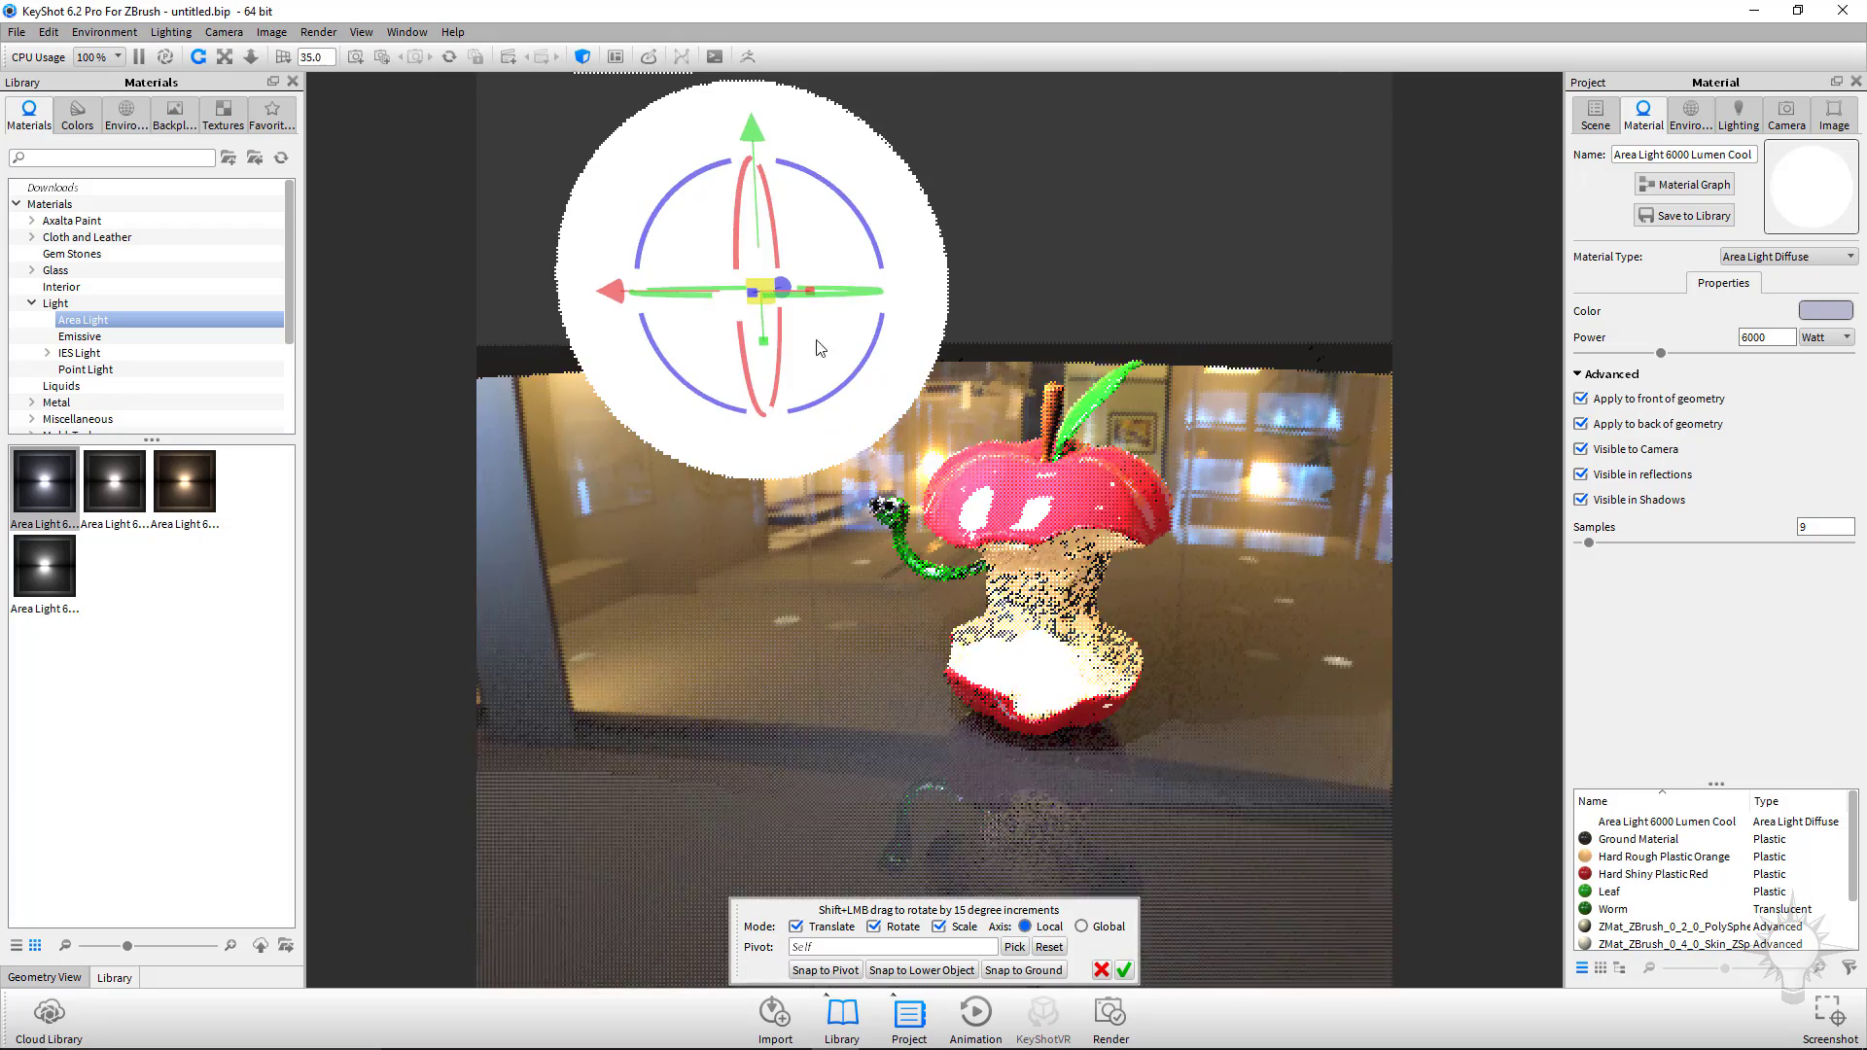
pyautogui.click(1124, 974)
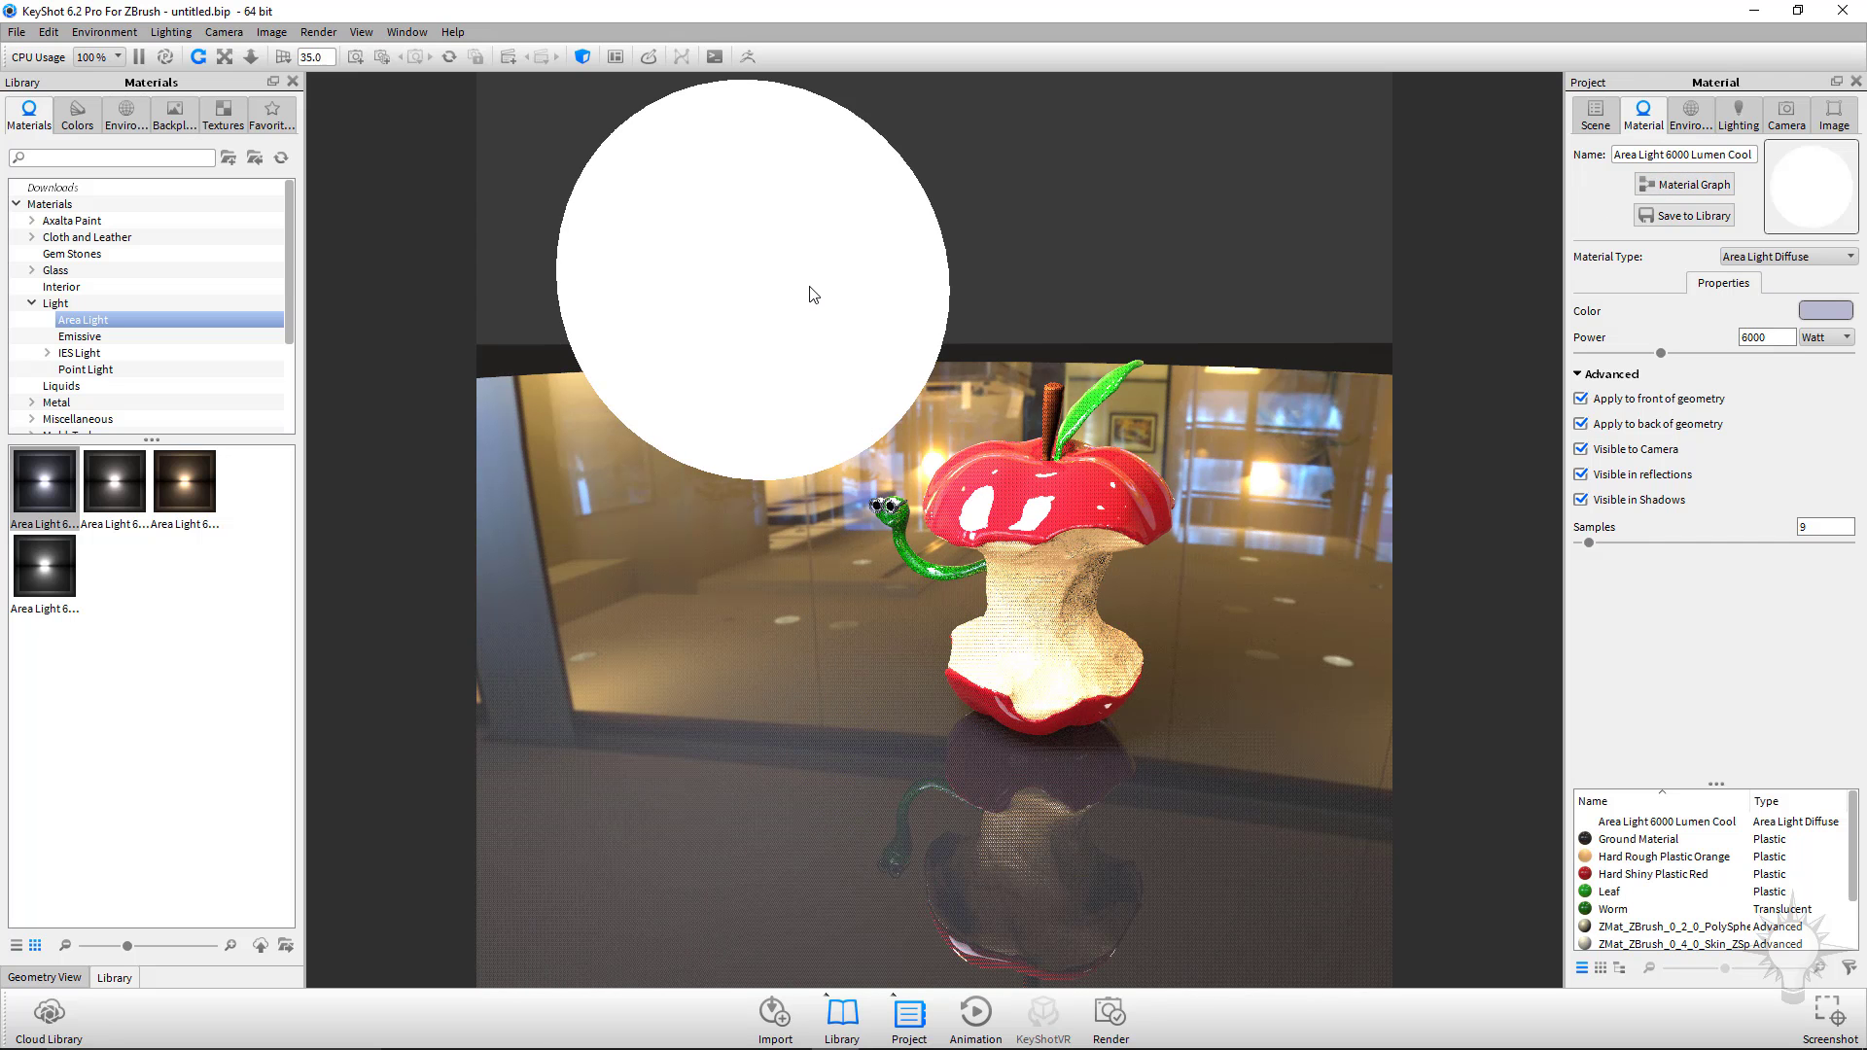
# Make the area light sphere invisible to the camera and reduce its power to 2020 Watt.
pyautogui.moveTo(1026, 340); pyautogui.dragTo(899, 389)
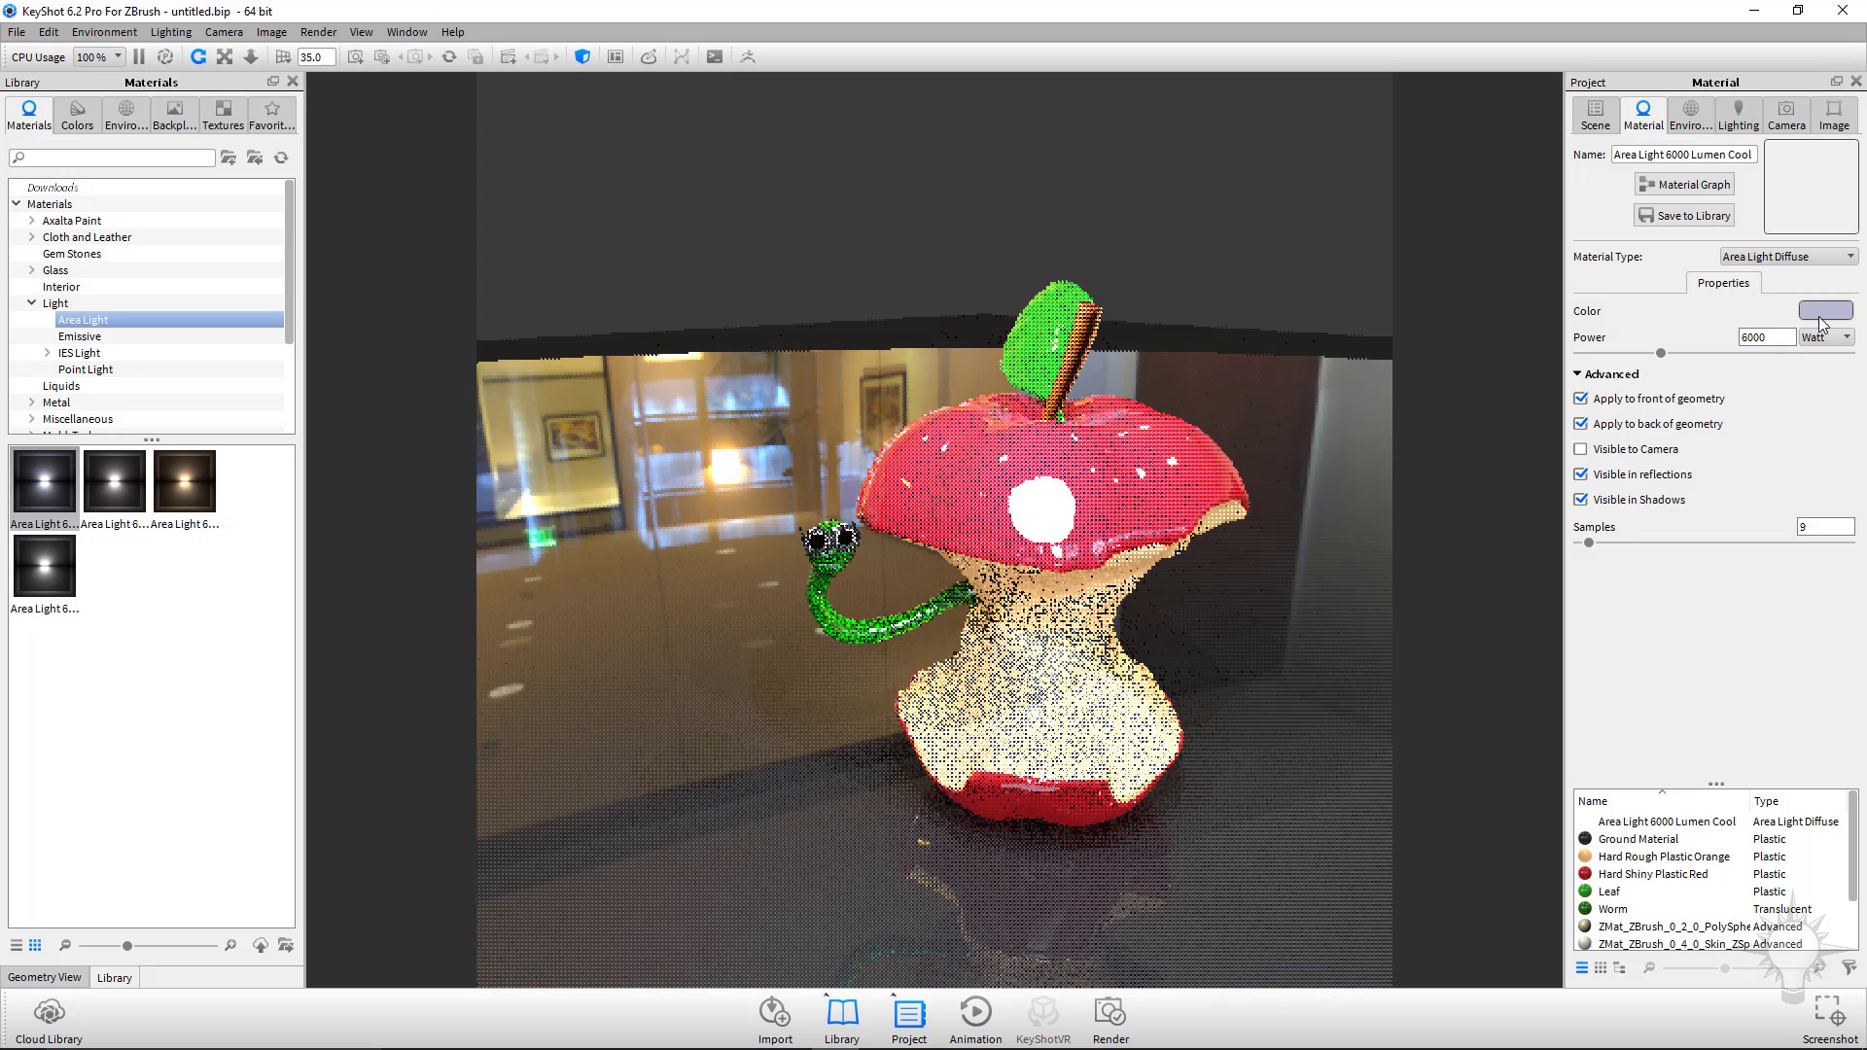
pyautogui.moveTo(1630, 364); pyautogui.dragTo(1606, 356)
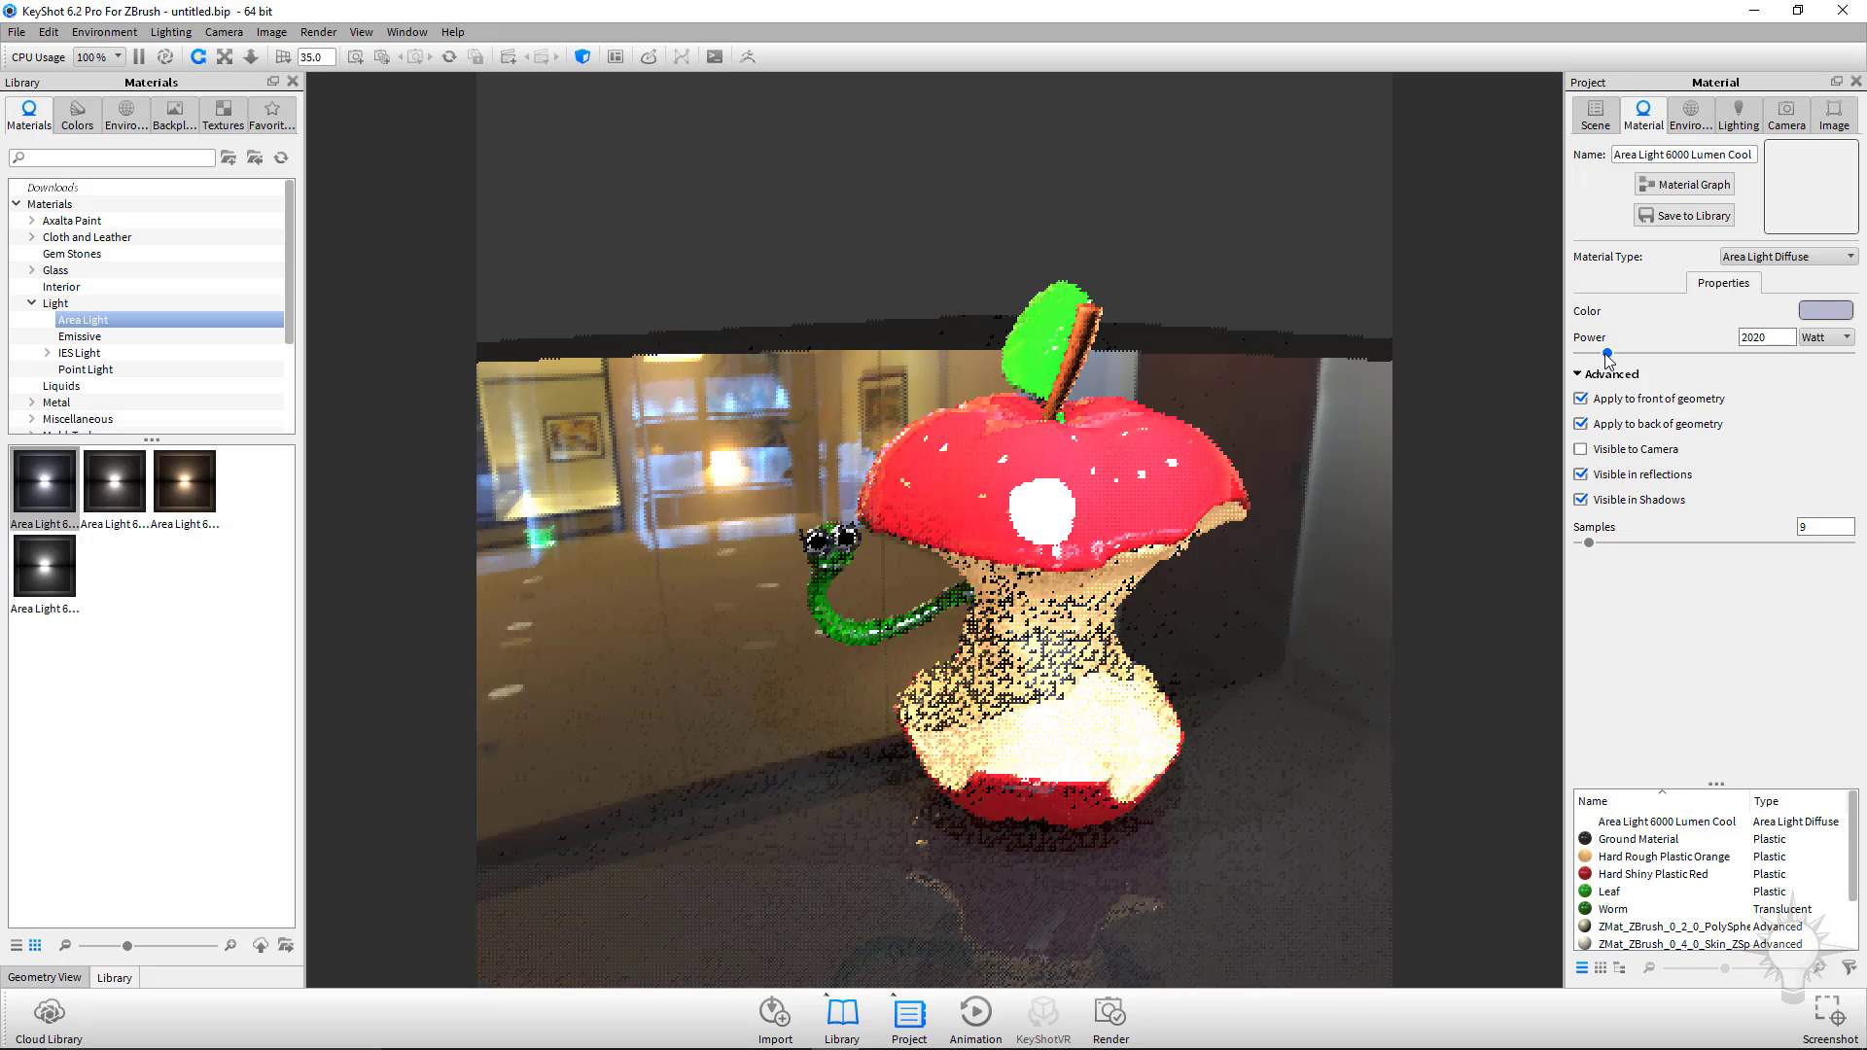
pyautogui.moveTo(1089, 420); pyautogui.dragTo(1157, 431)
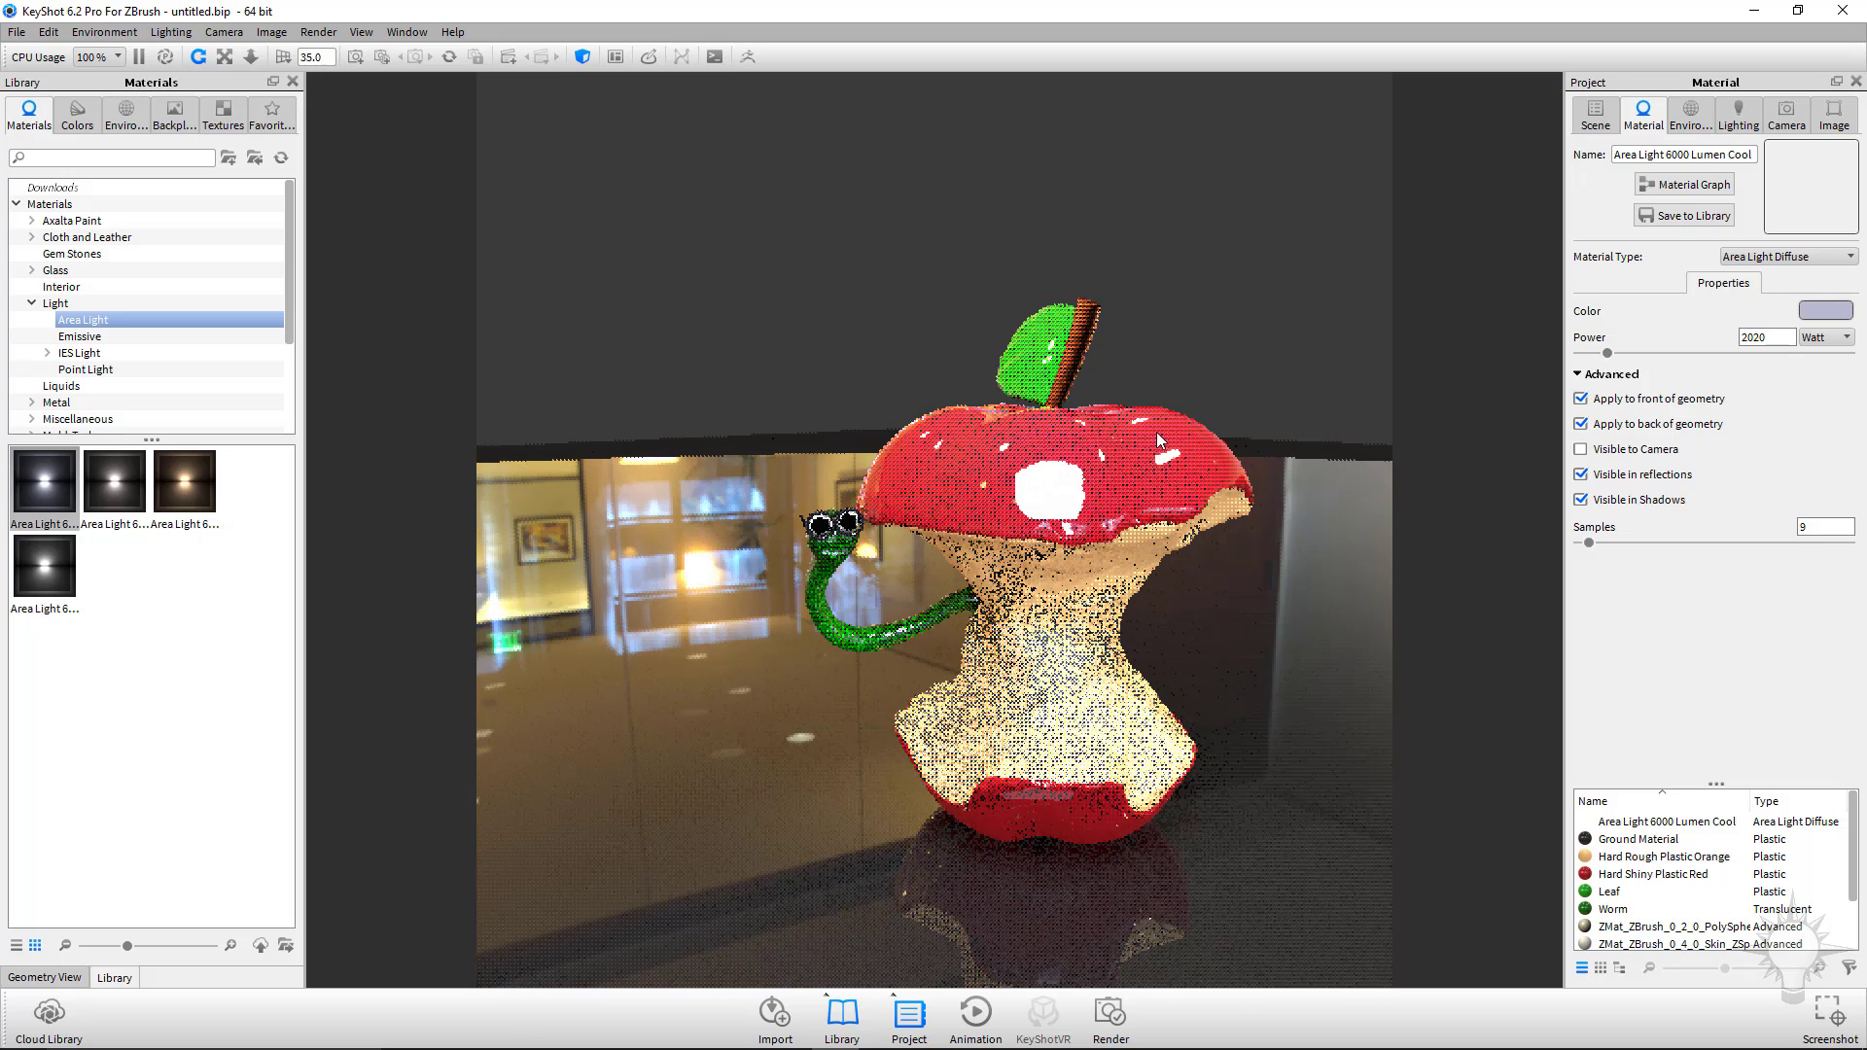
# Try the Conference_Room_3k environment at zero brightness, then set its brightness to 0.185.
pyautogui.click(1697, 124)
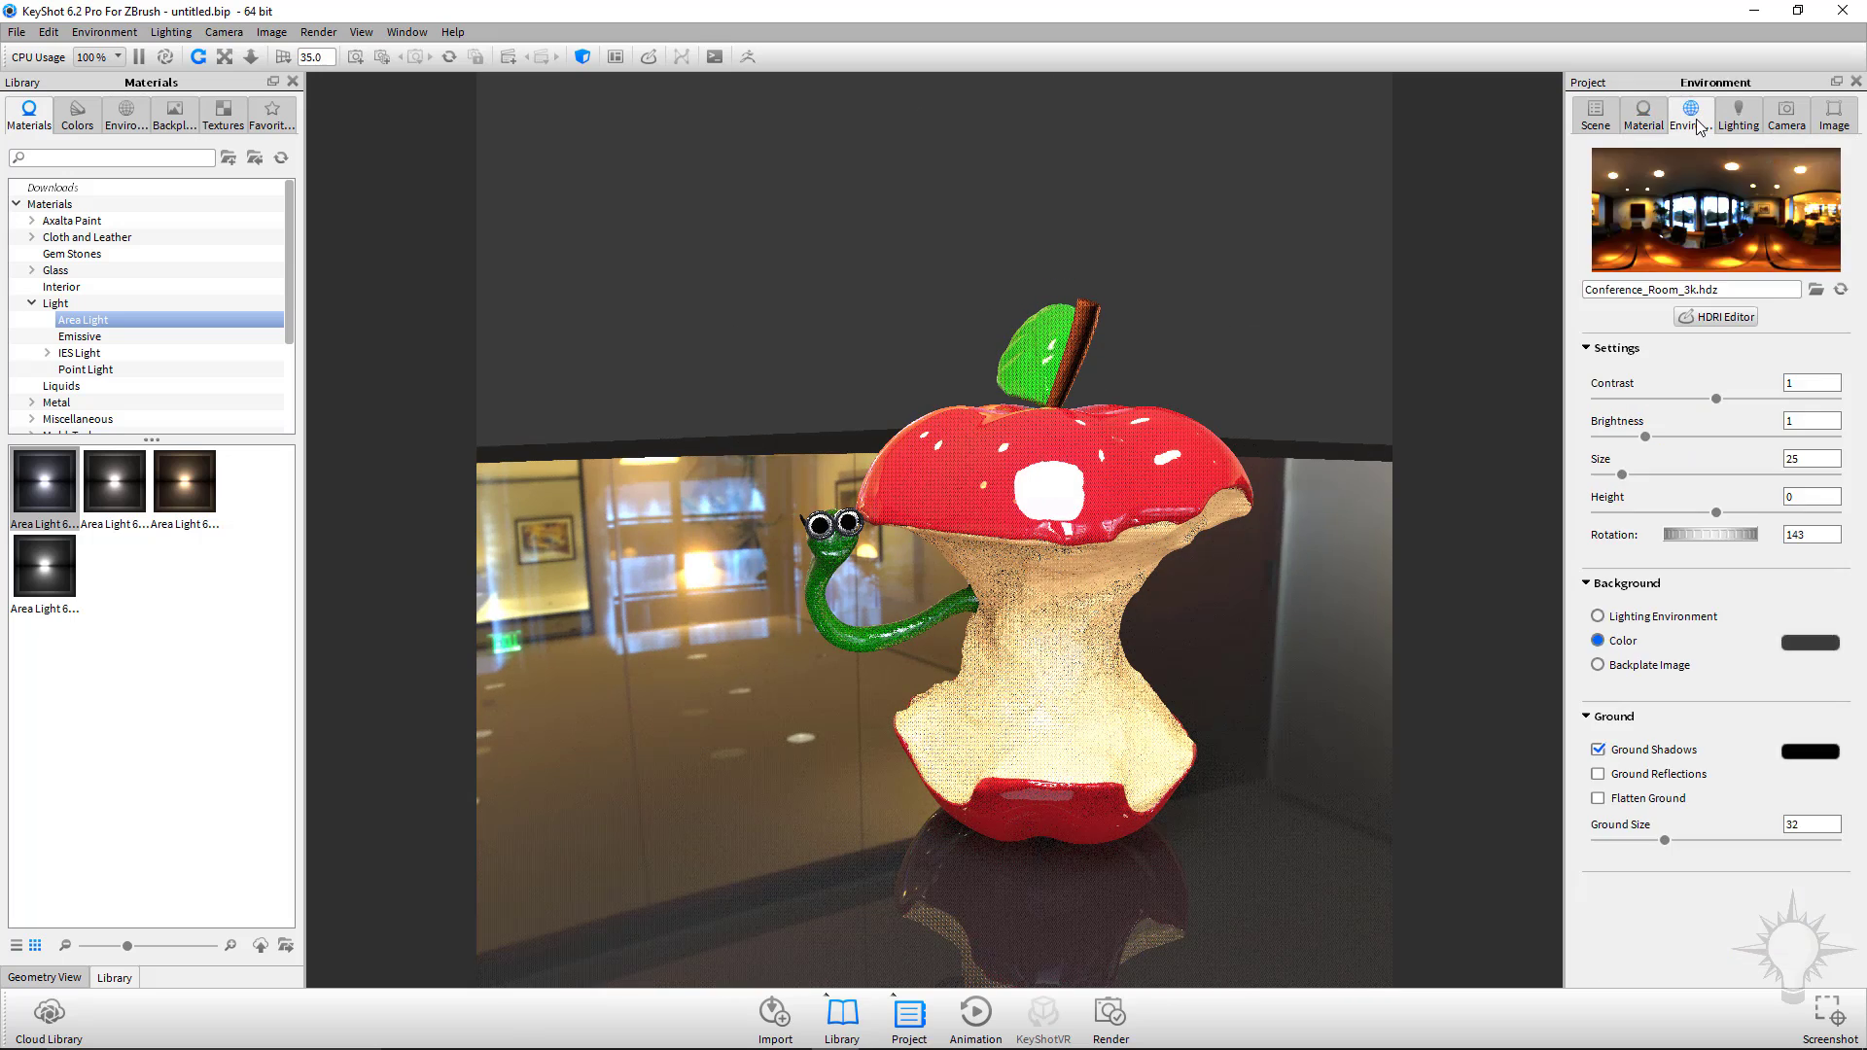
pyautogui.moveTo(1647, 437); pyautogui.dragTo(1597, 438)
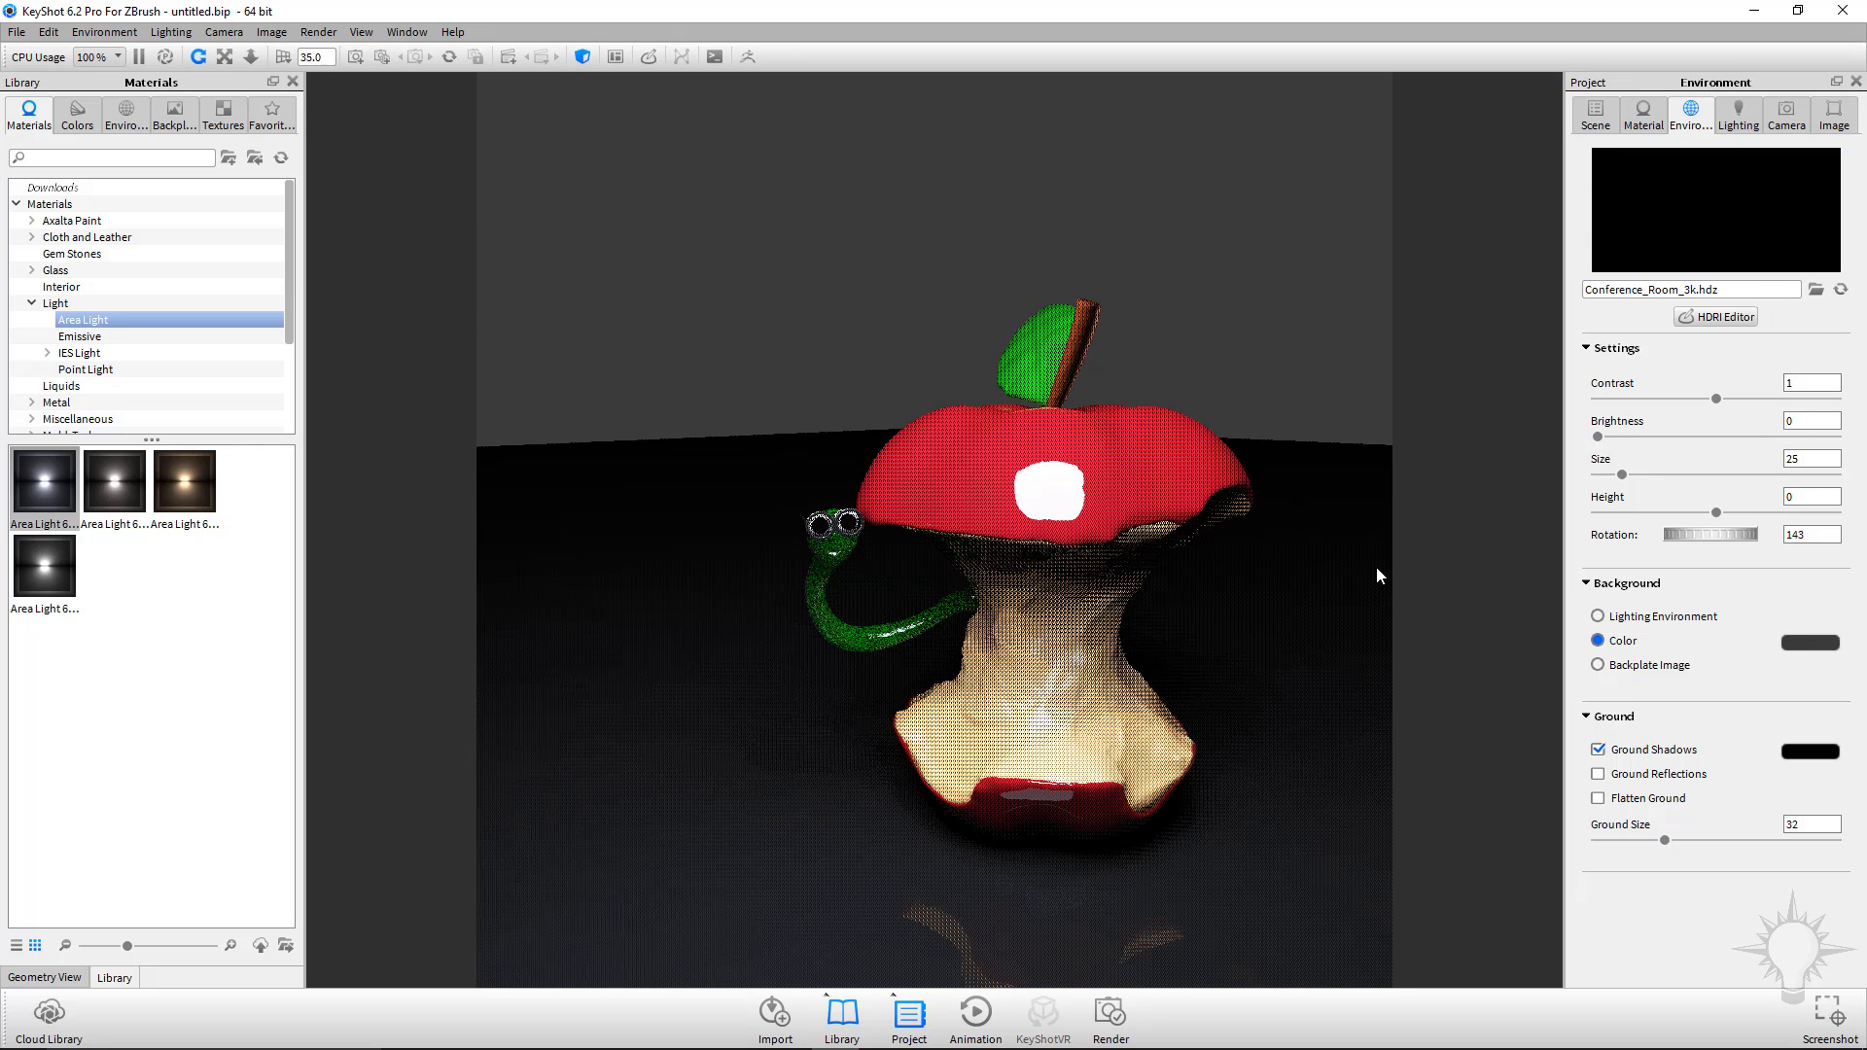
pyautogui.moveTo(1375, 568); pyautogui.dragTo(1606, 436)
pyautogui.moveTo(1478, 435); pyautogui.dragTo(1229, 431)
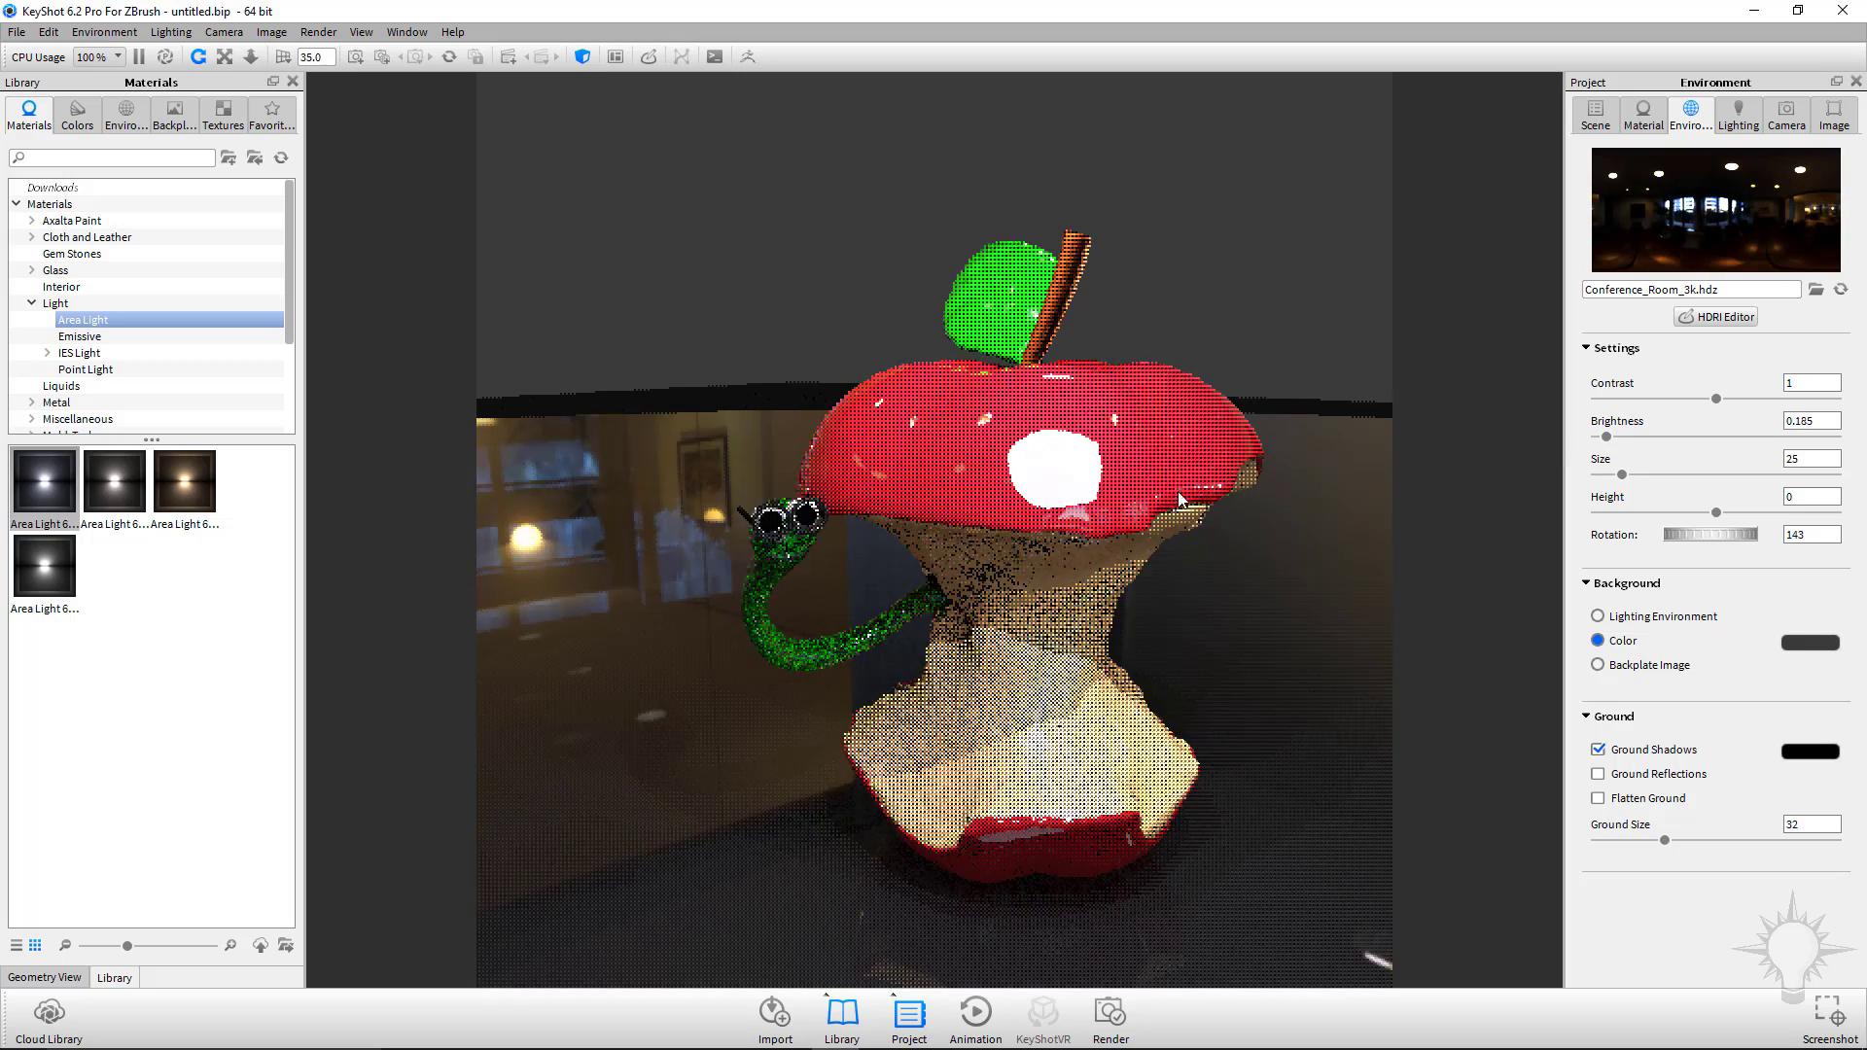
# Set the lighting preset to Full Simulation.
pyautogui.moveTo(1259, 602); pyautogui.dragTo(1217, 609)
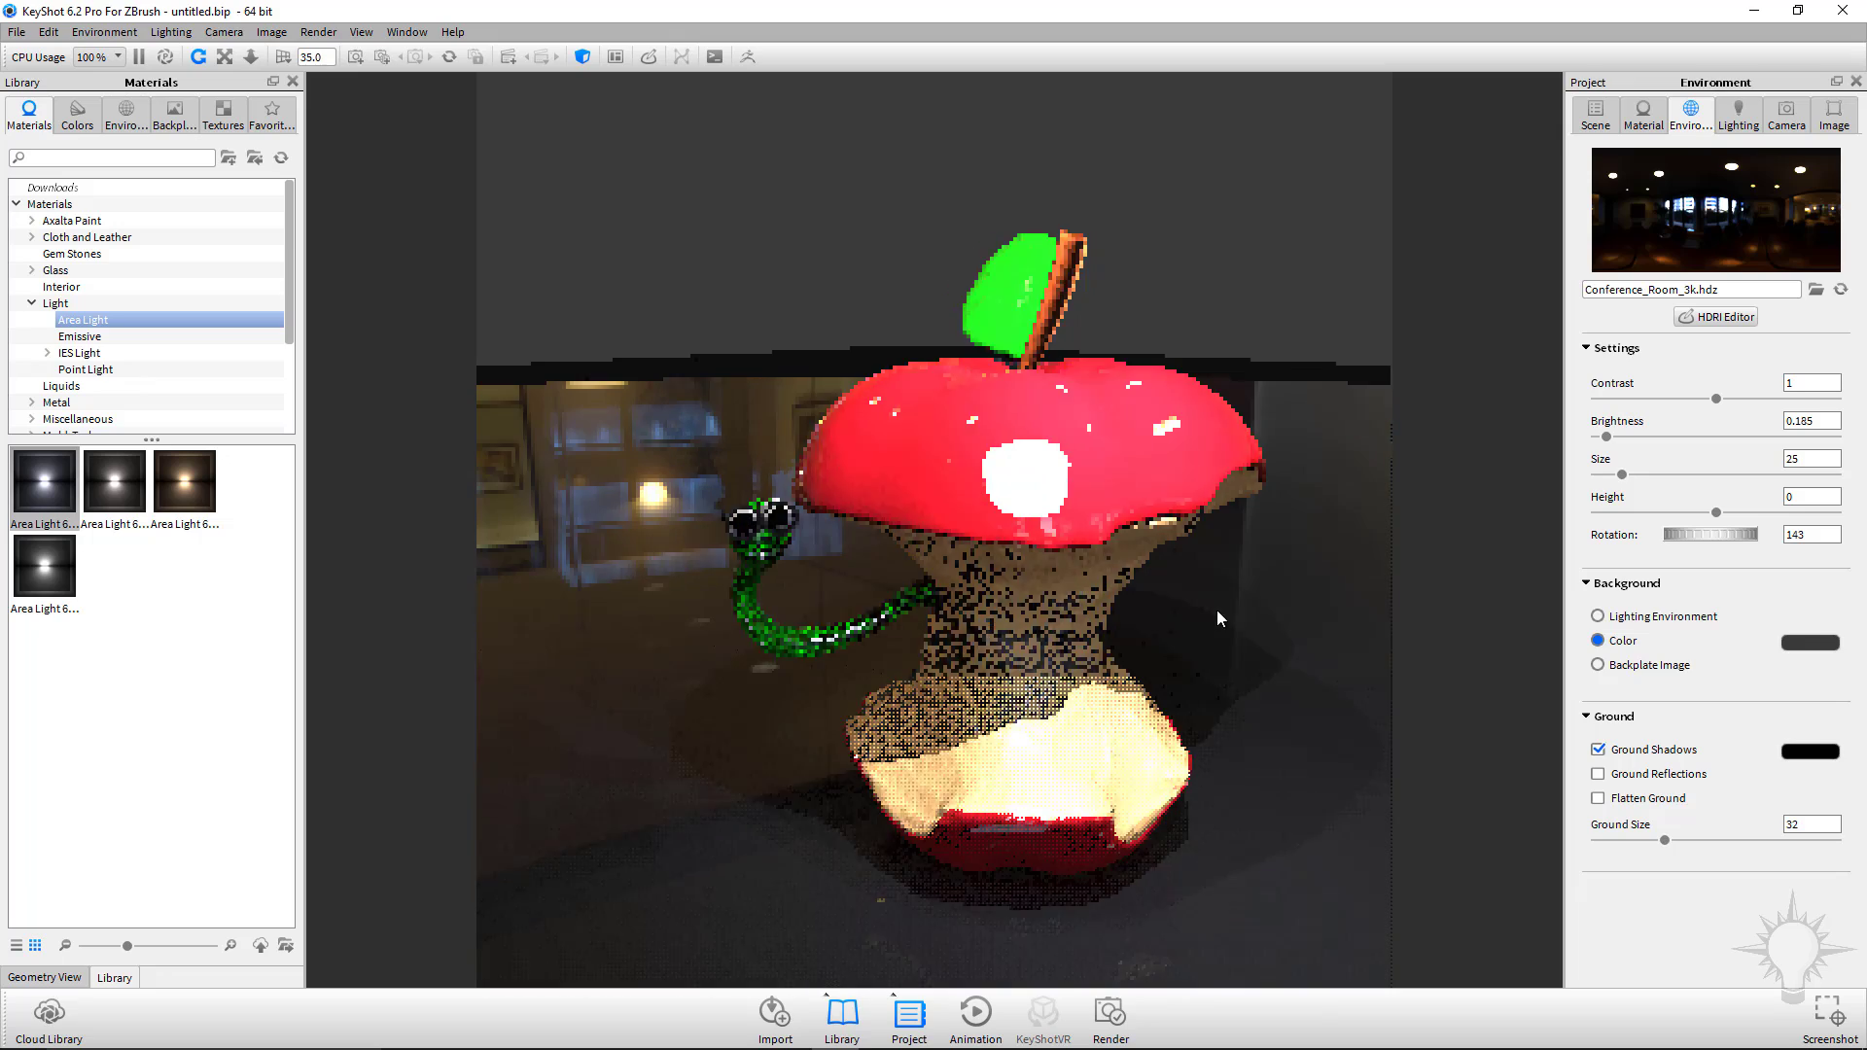
pyautogui.click(1740, 121)
pyautogui.click(1641, 292)
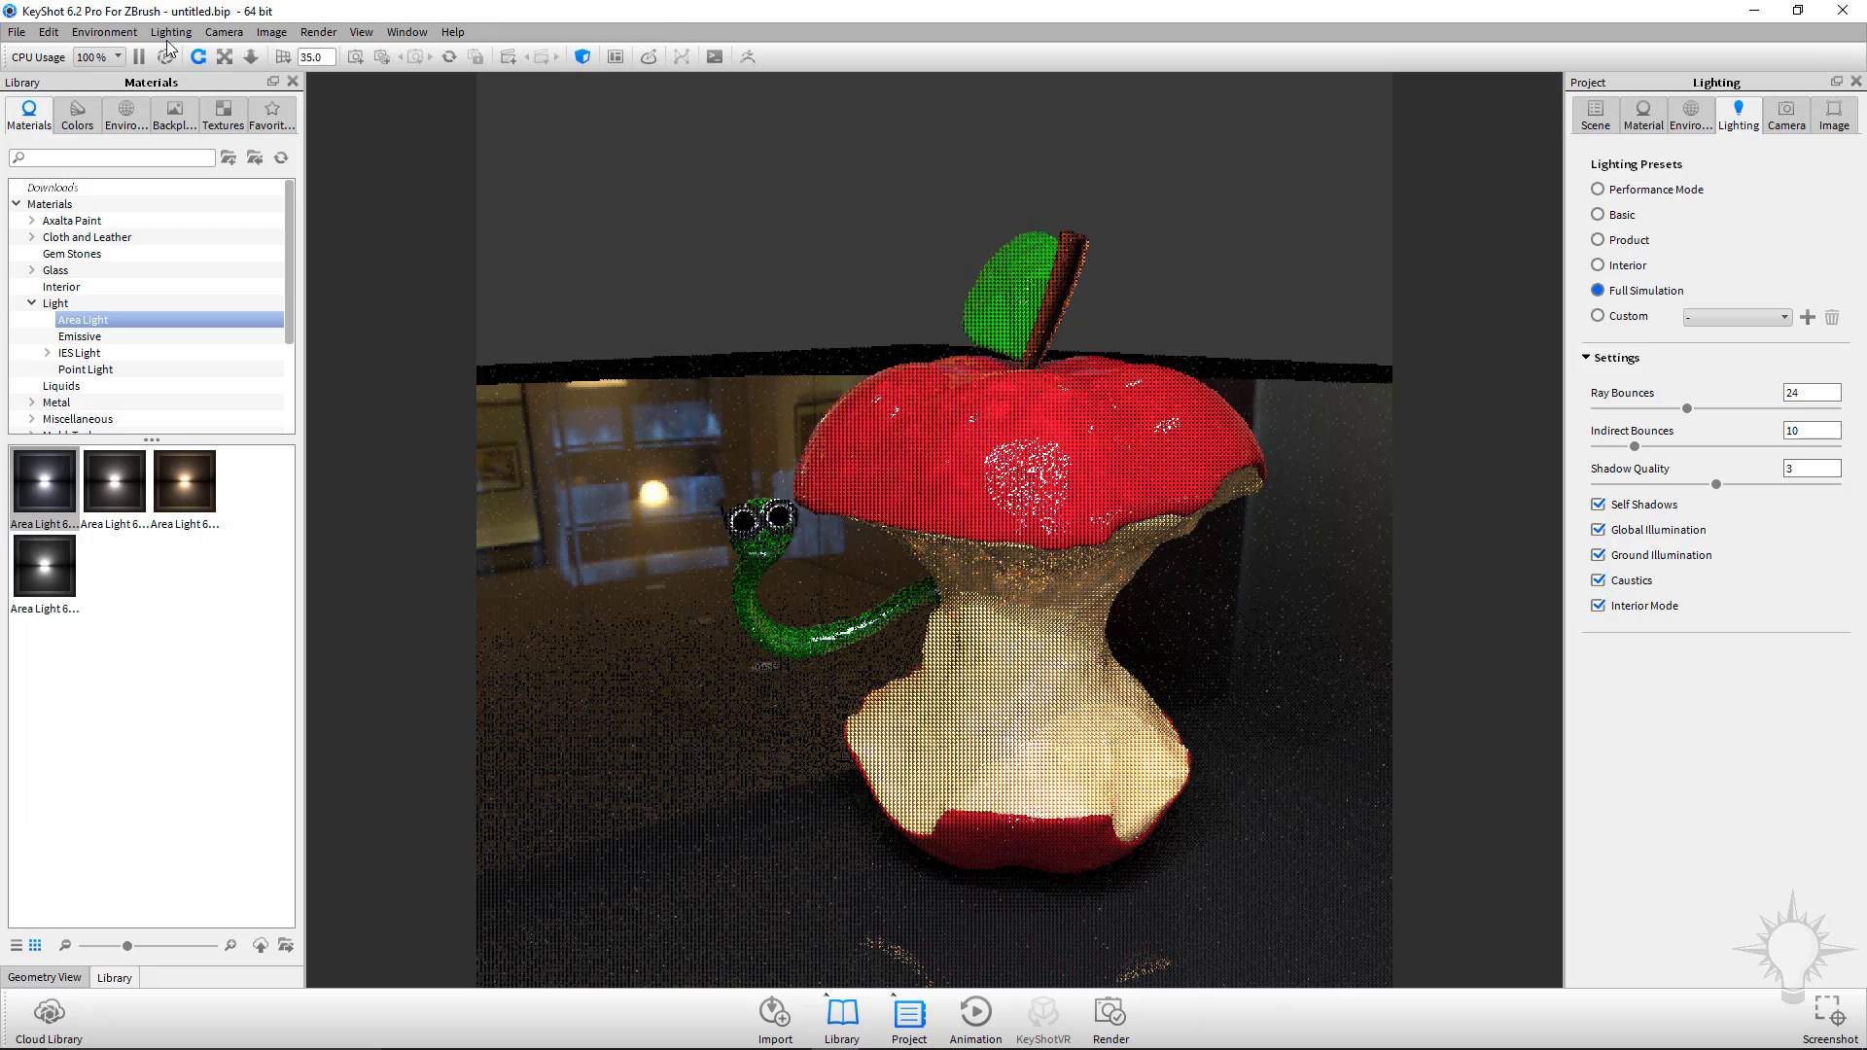
# Enable all render passes and all render layers in the still image render output settings.
pyautogui.click(318, 32)
pyautogui.click(341, 188)
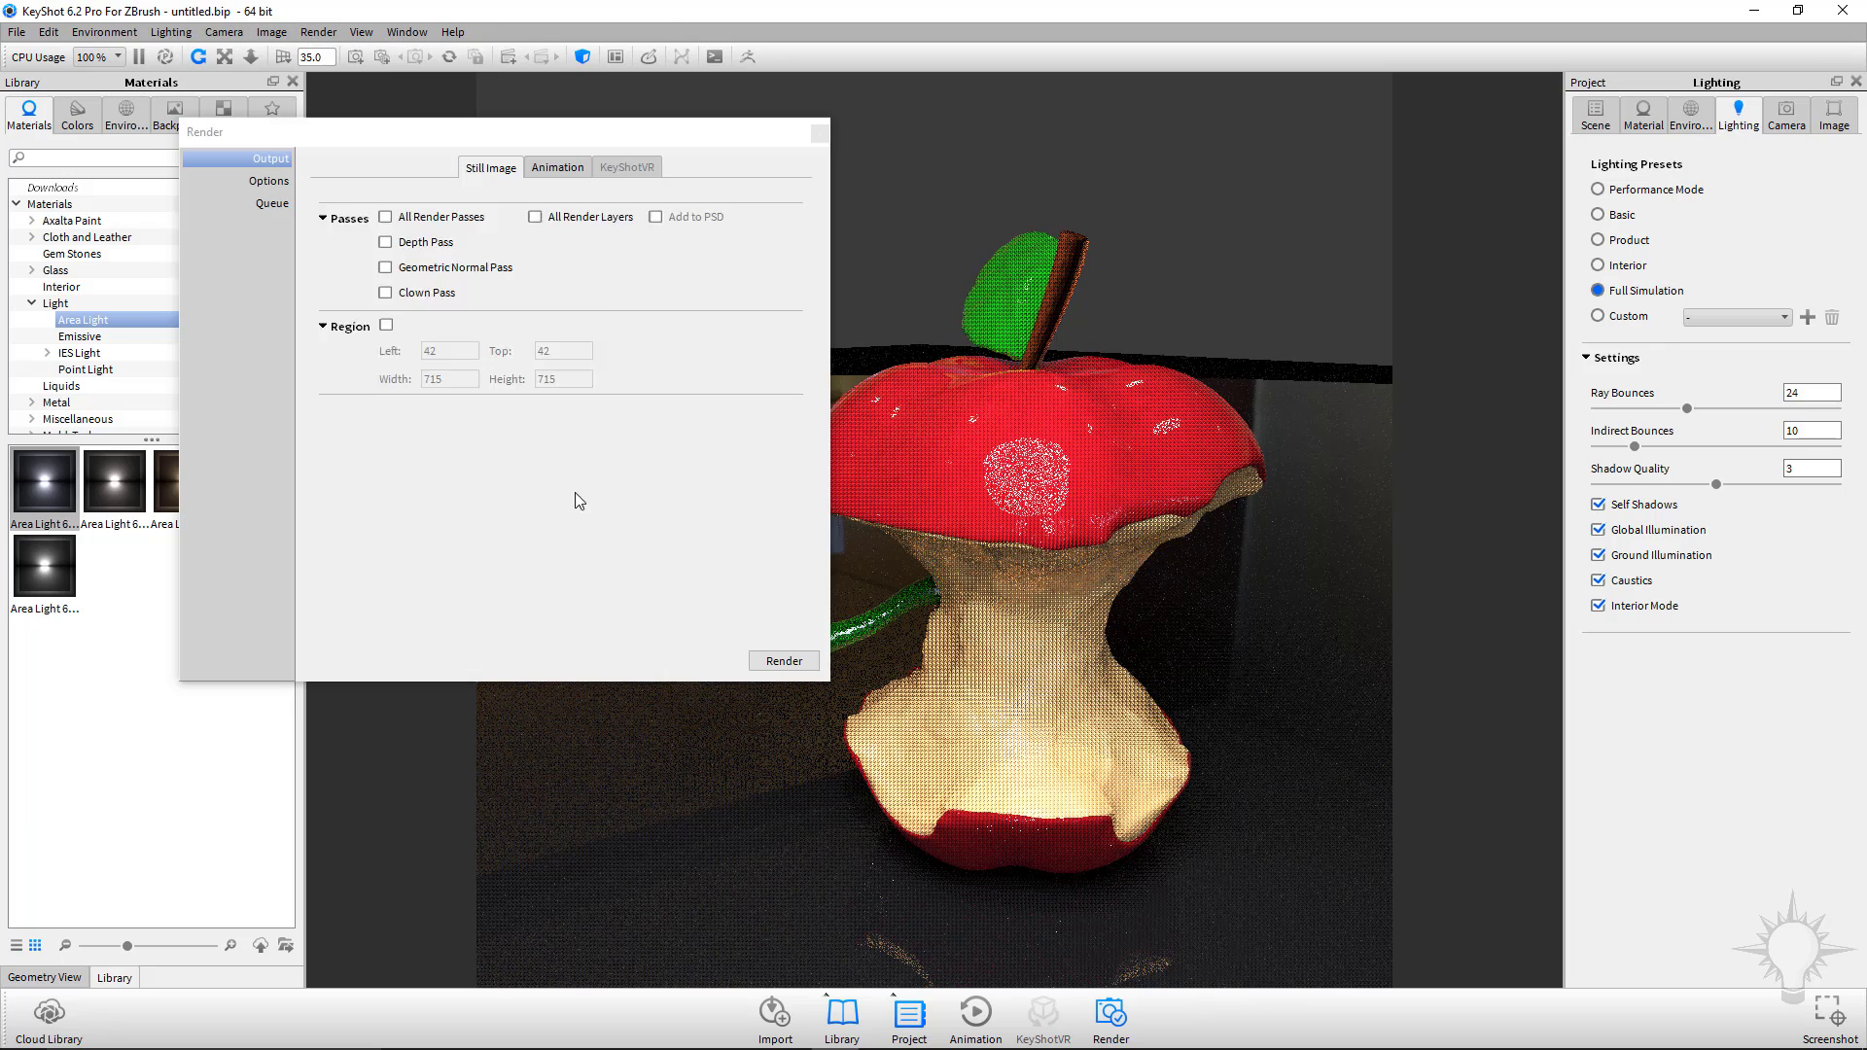
pyautogui.click(386, 351)
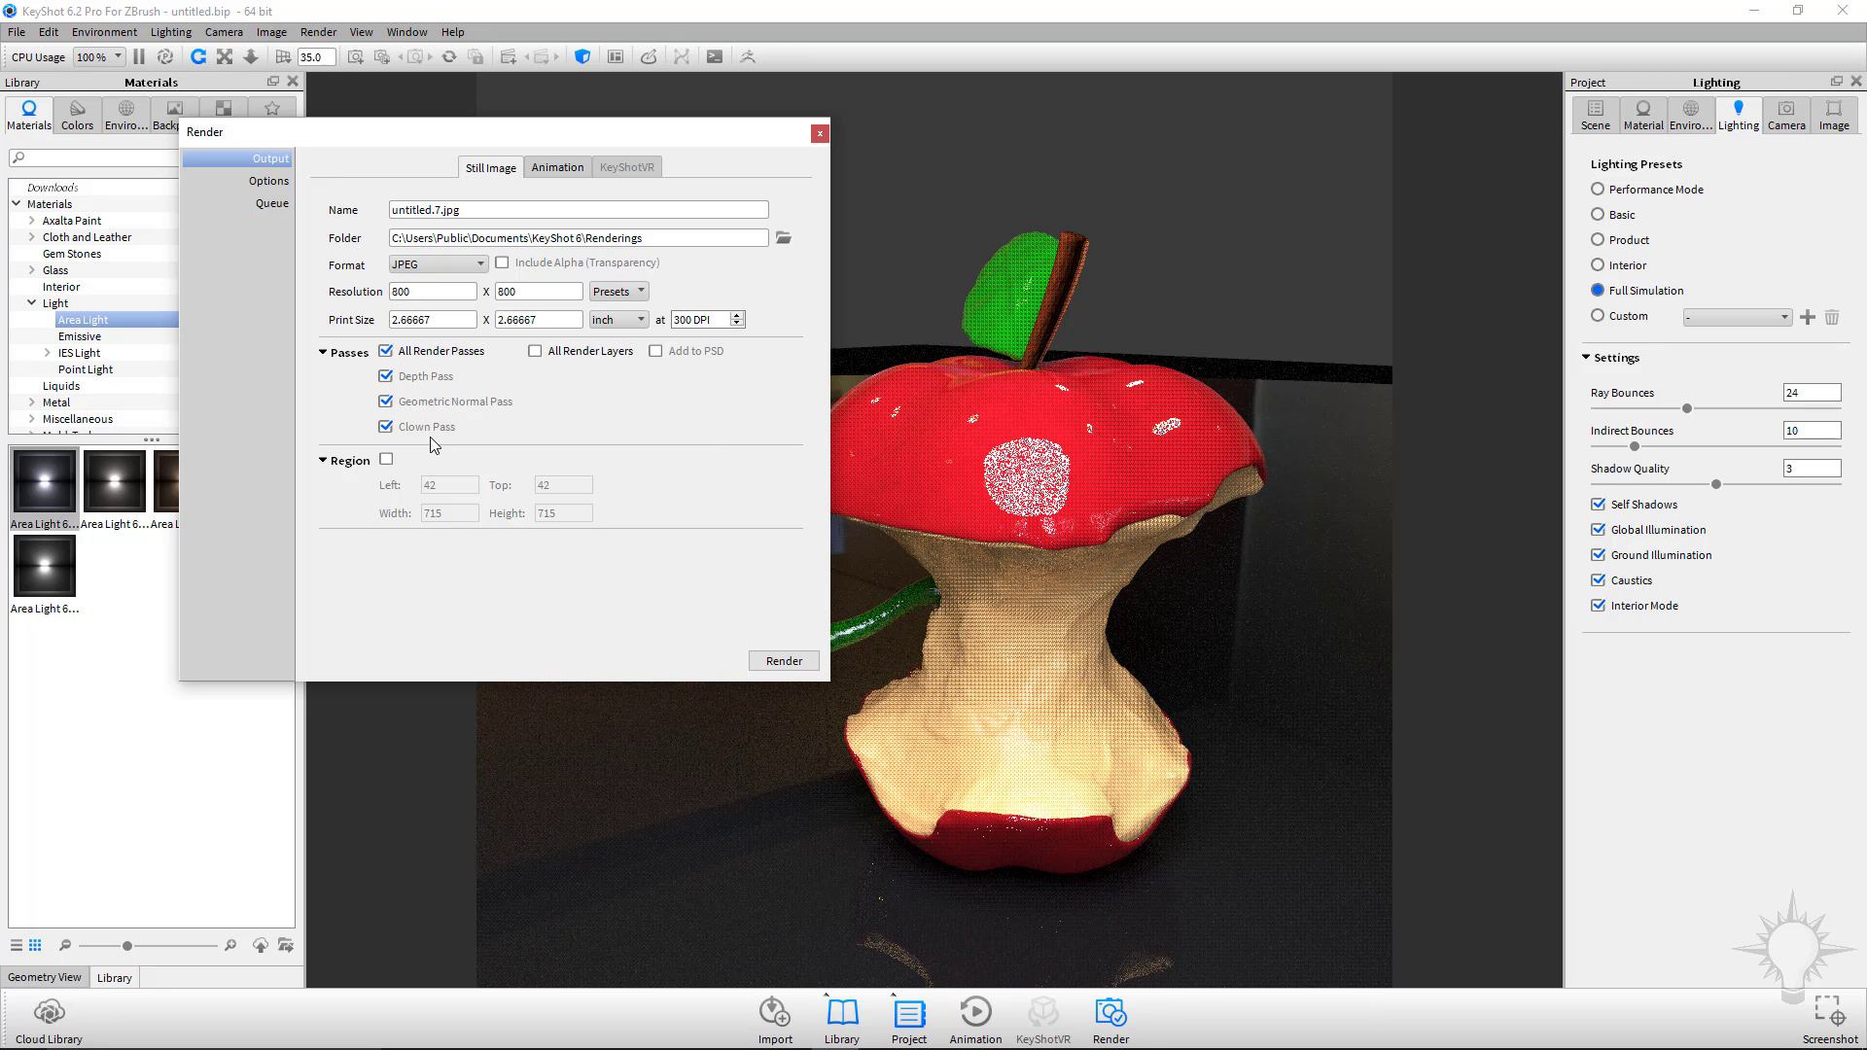
pyautogui.click(536, 351)
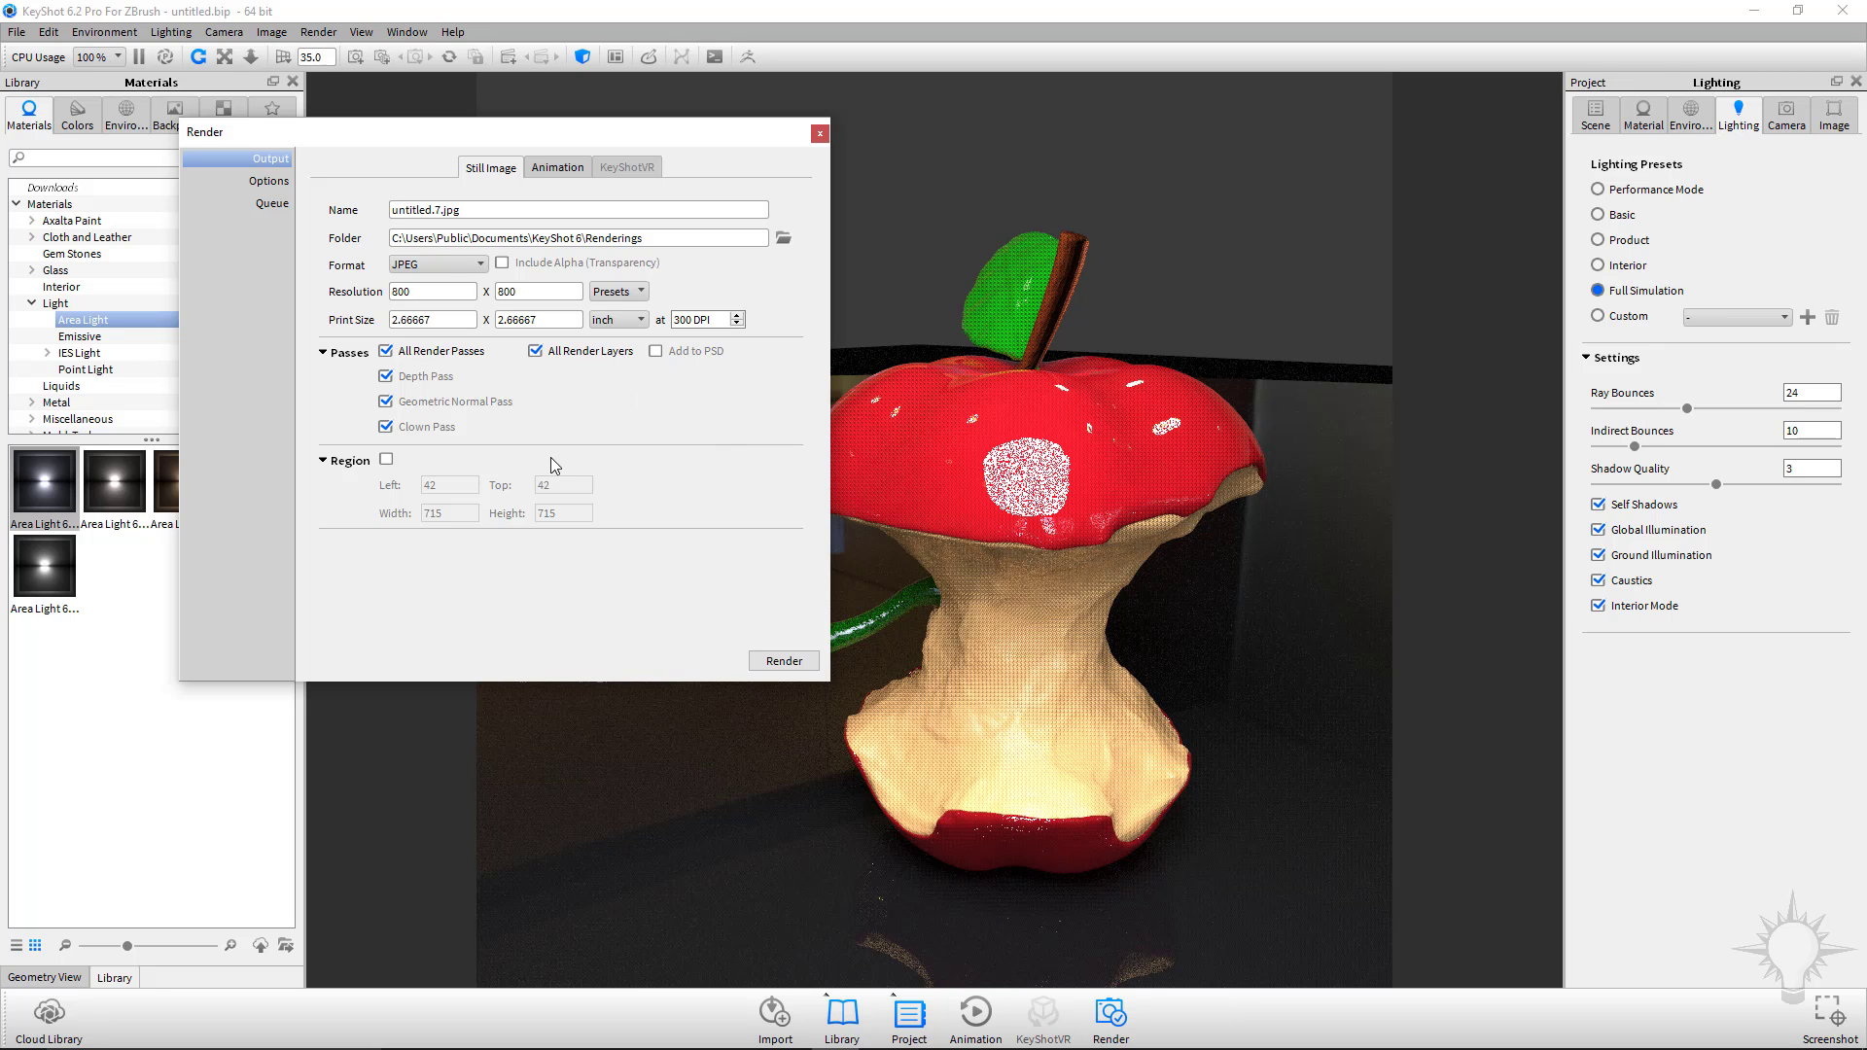
# Set the render output format to PSD and look through the resolution presets.
pyautogui.click(429, 262)
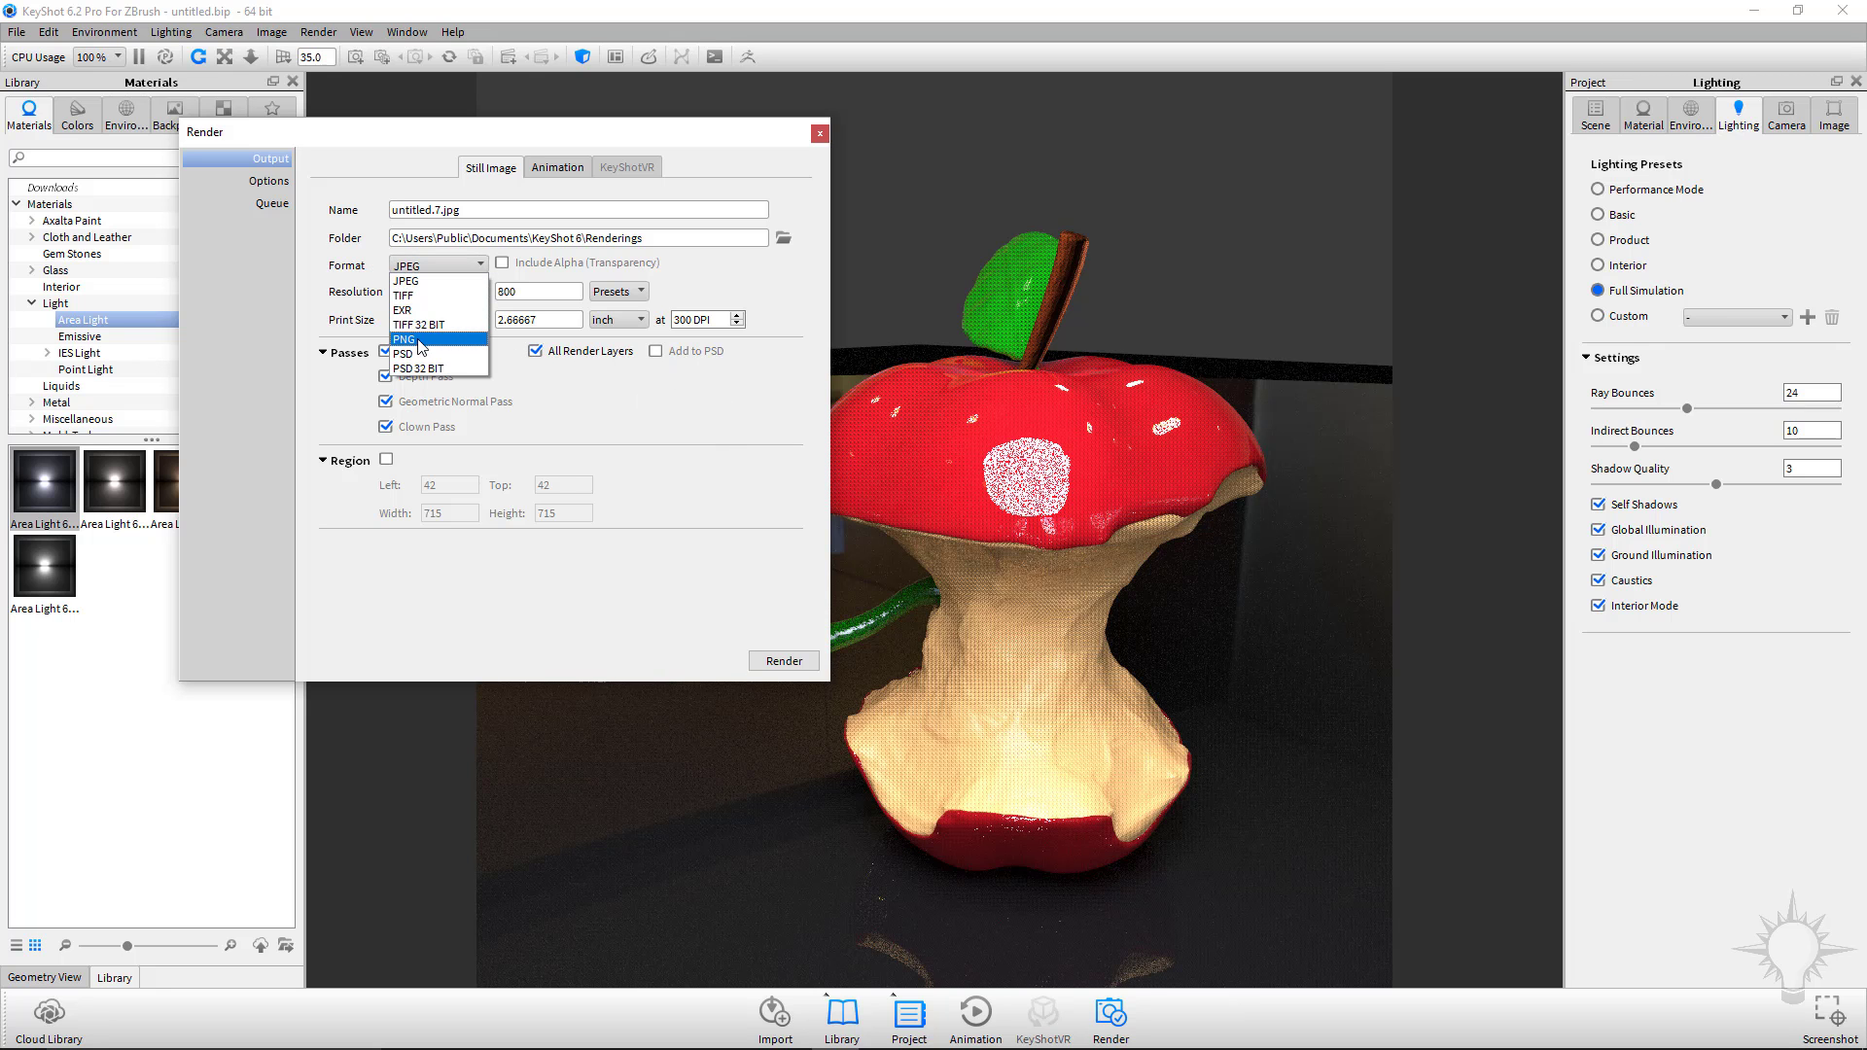
pyautogui.click(437, 361)
pyautogui.click(607, 294)
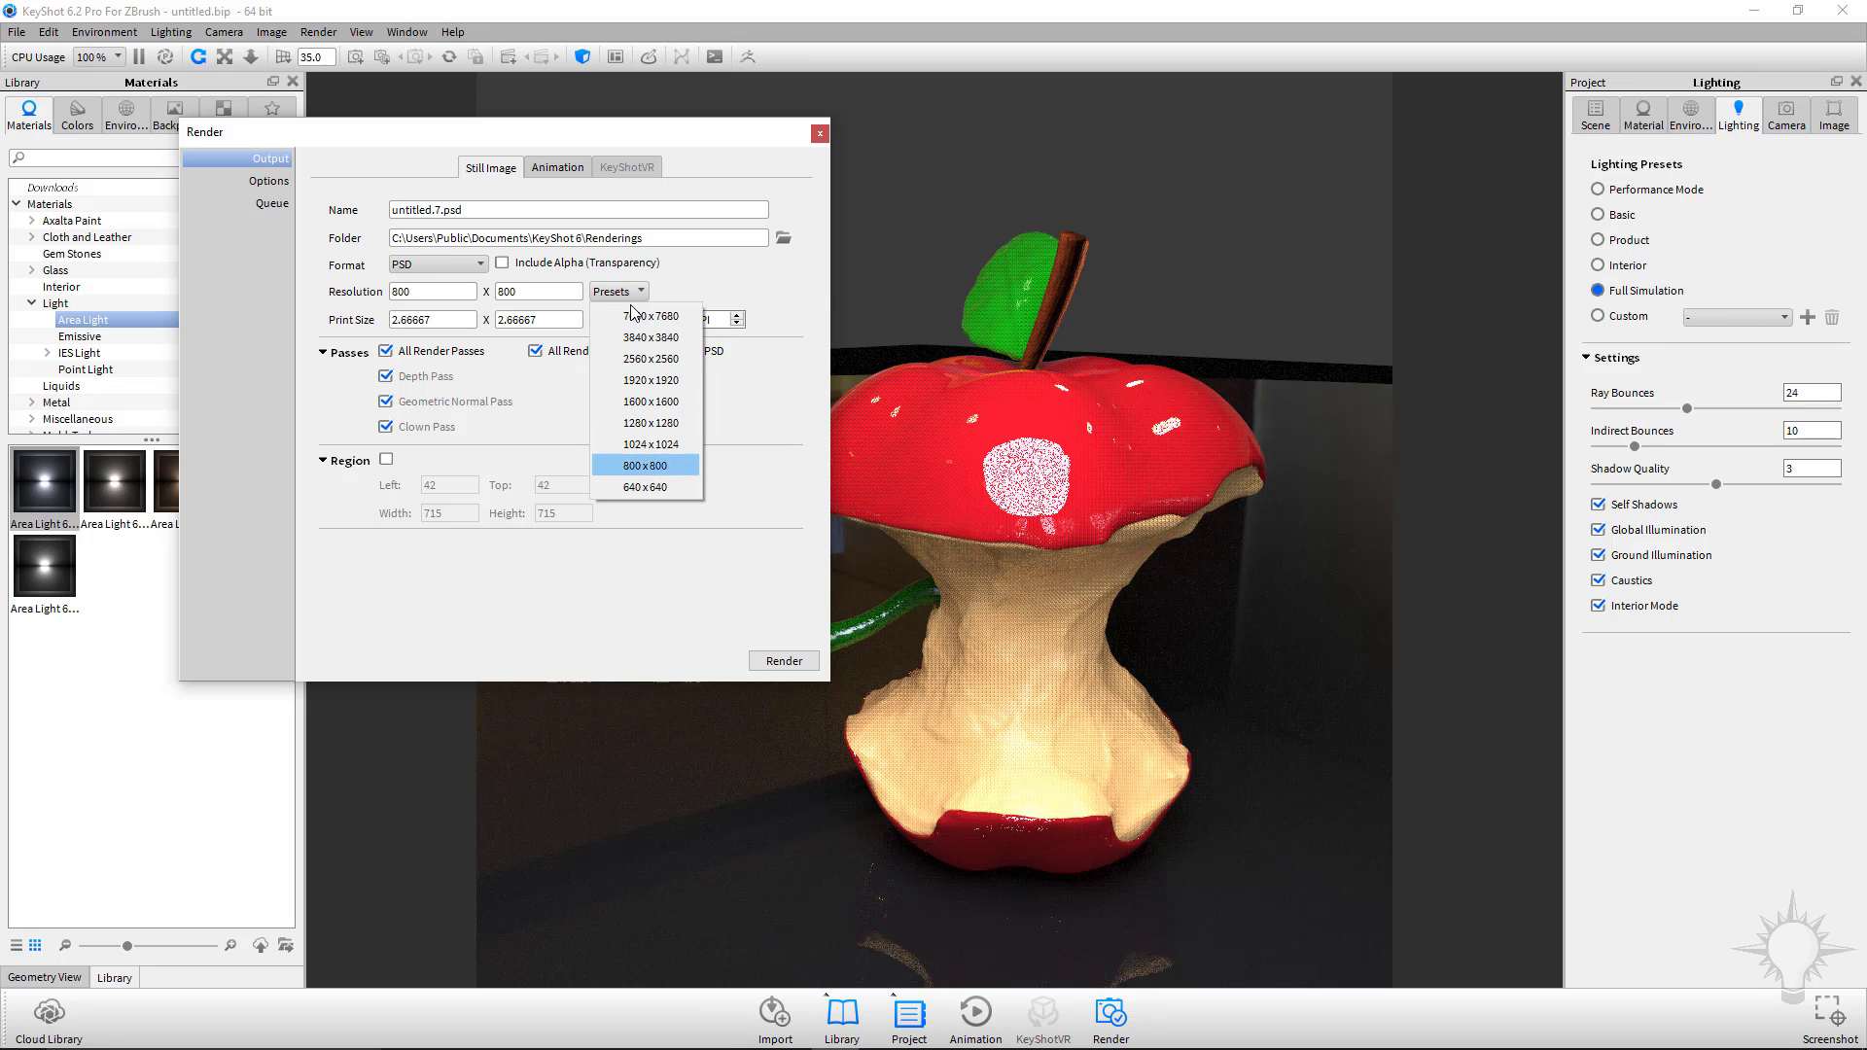
pyautogui.doubleClick(429, 294)
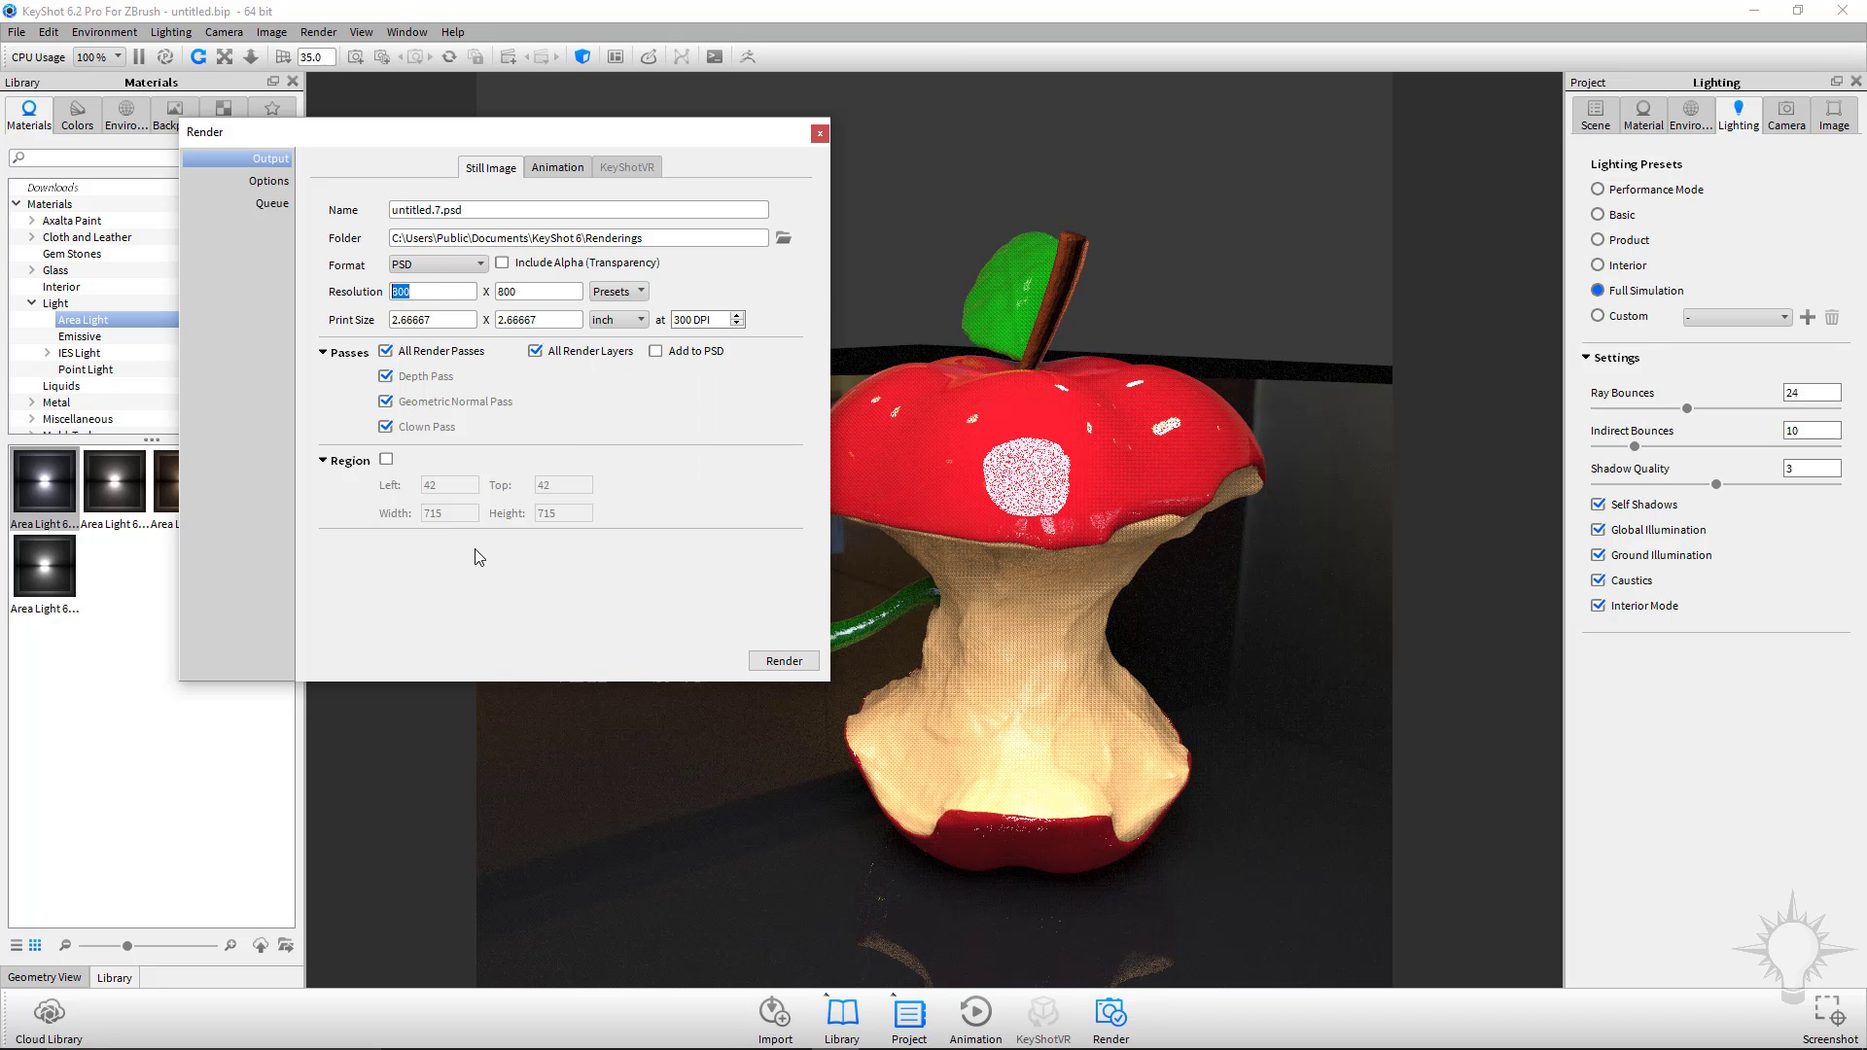
# Review the render's quality options and output settings, and close the render settings without rendering.
pyautogui.click(268, 181)
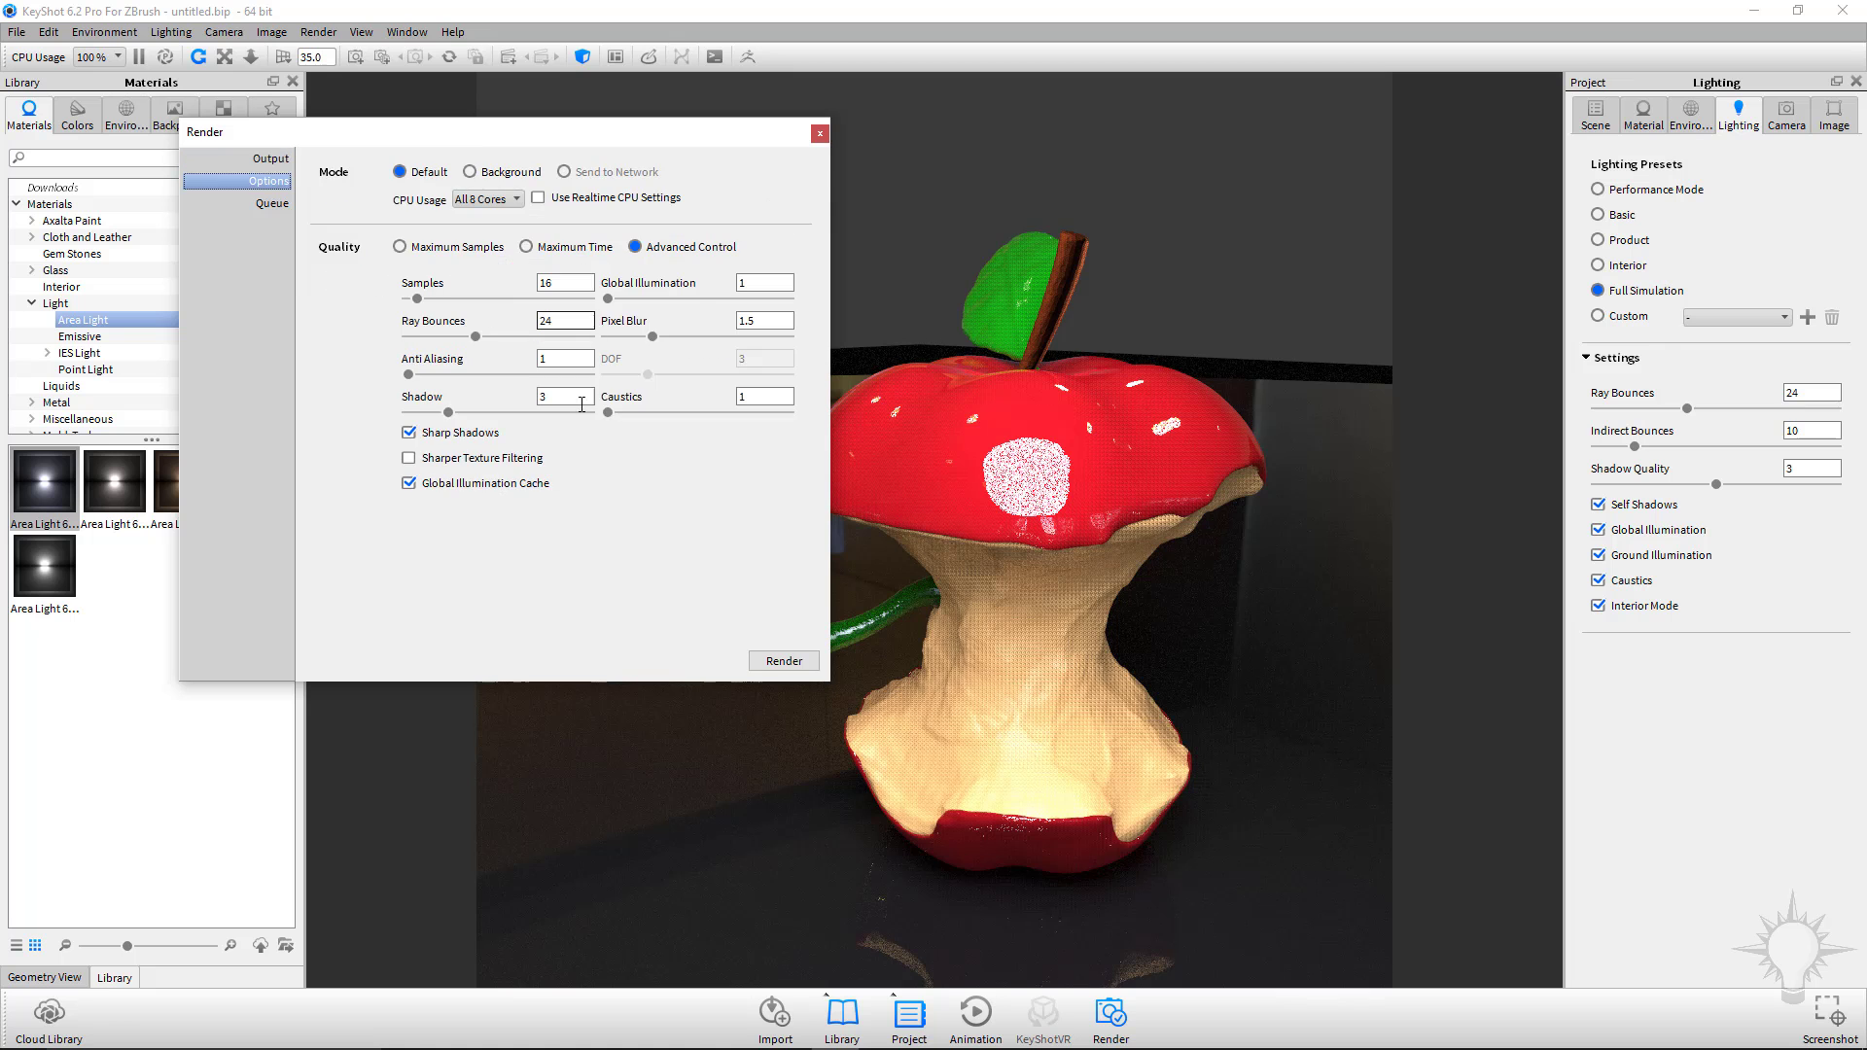
pyautogui.click(270, 159)
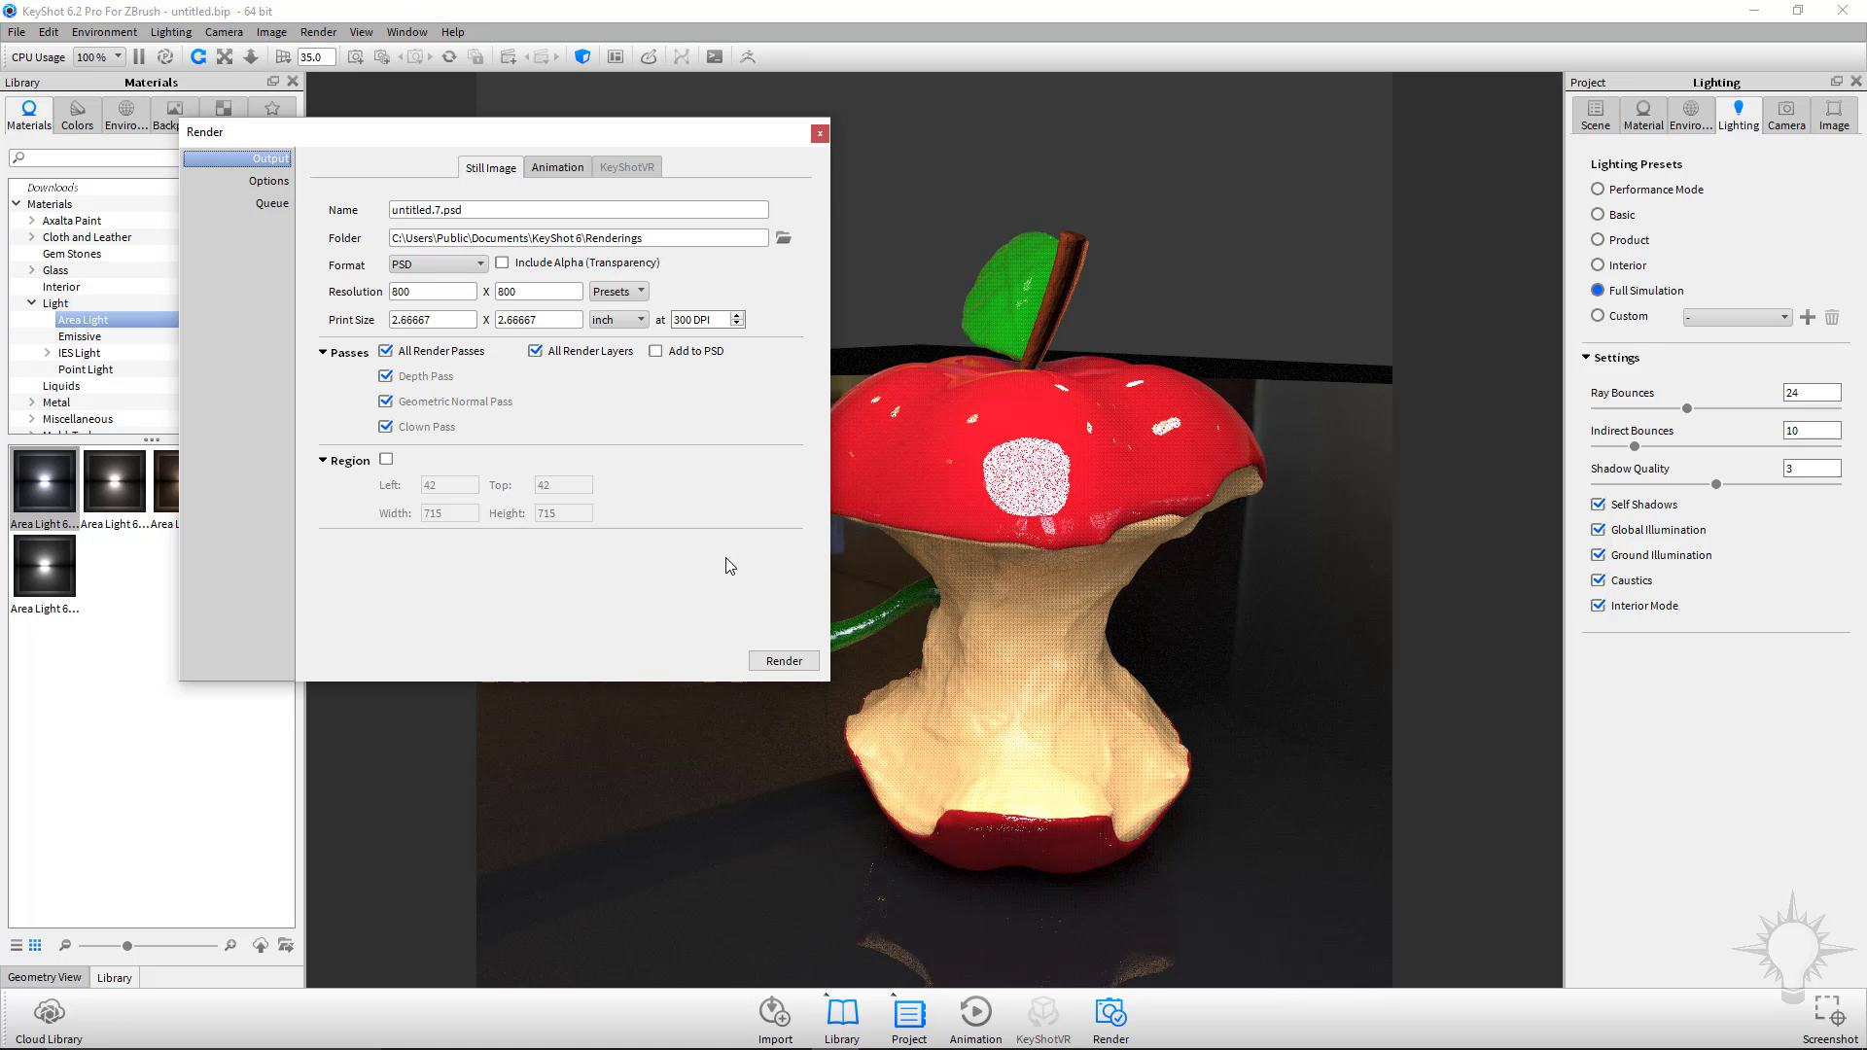
pyautogui.click(819, 135)
pyautogui.moveTo(890, 426); pyautogui.dragTo(918, 461)
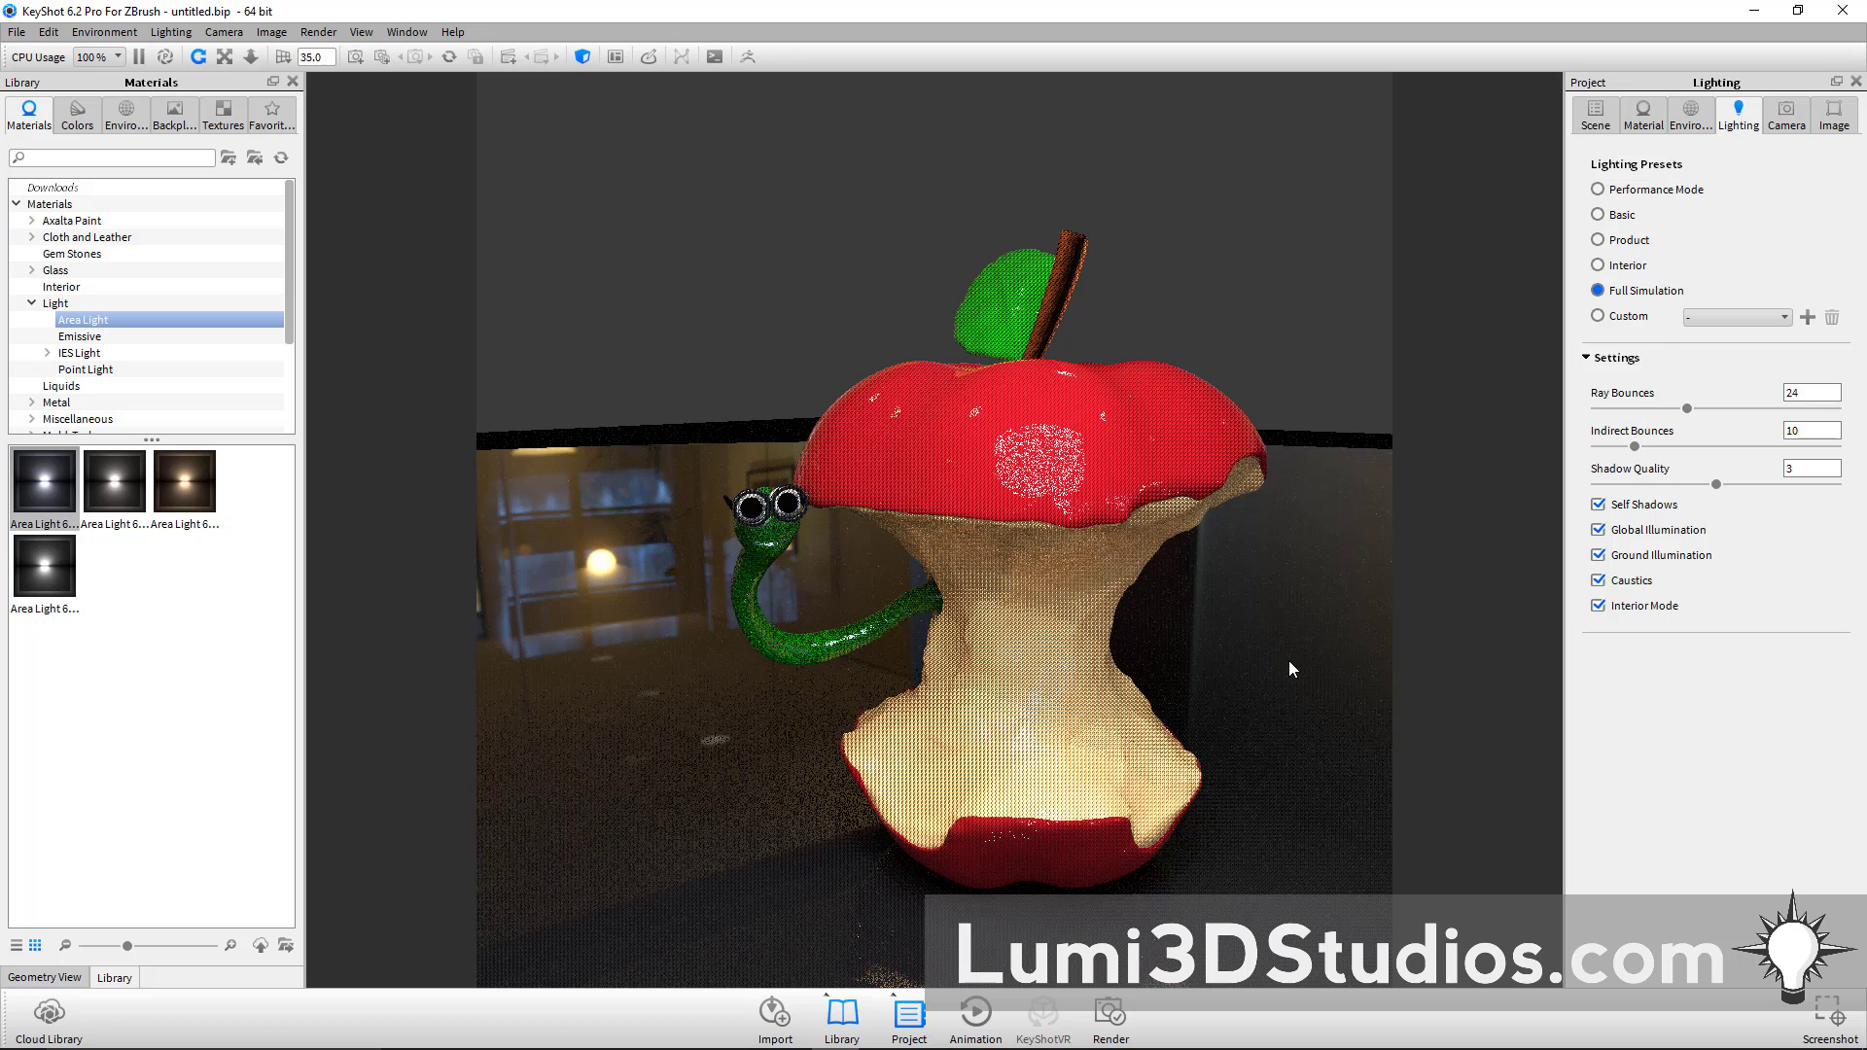
pyautogui.click(214, 587)
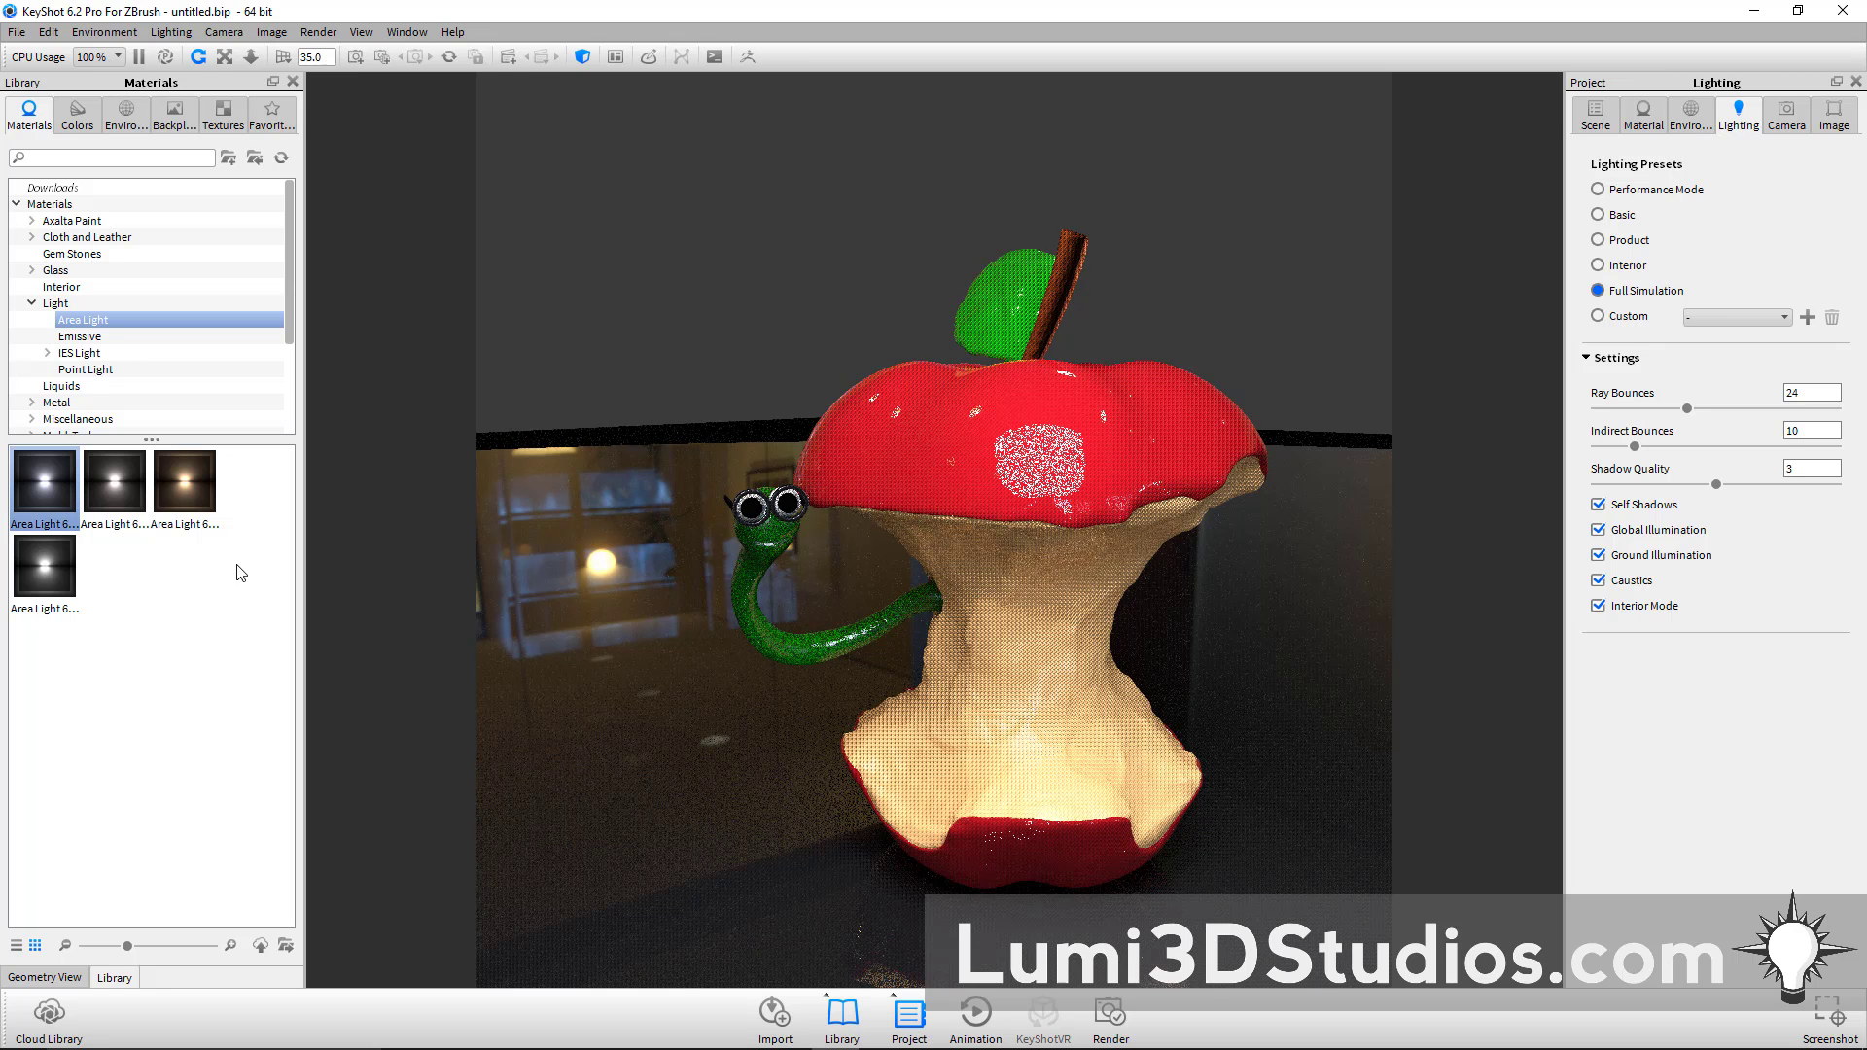